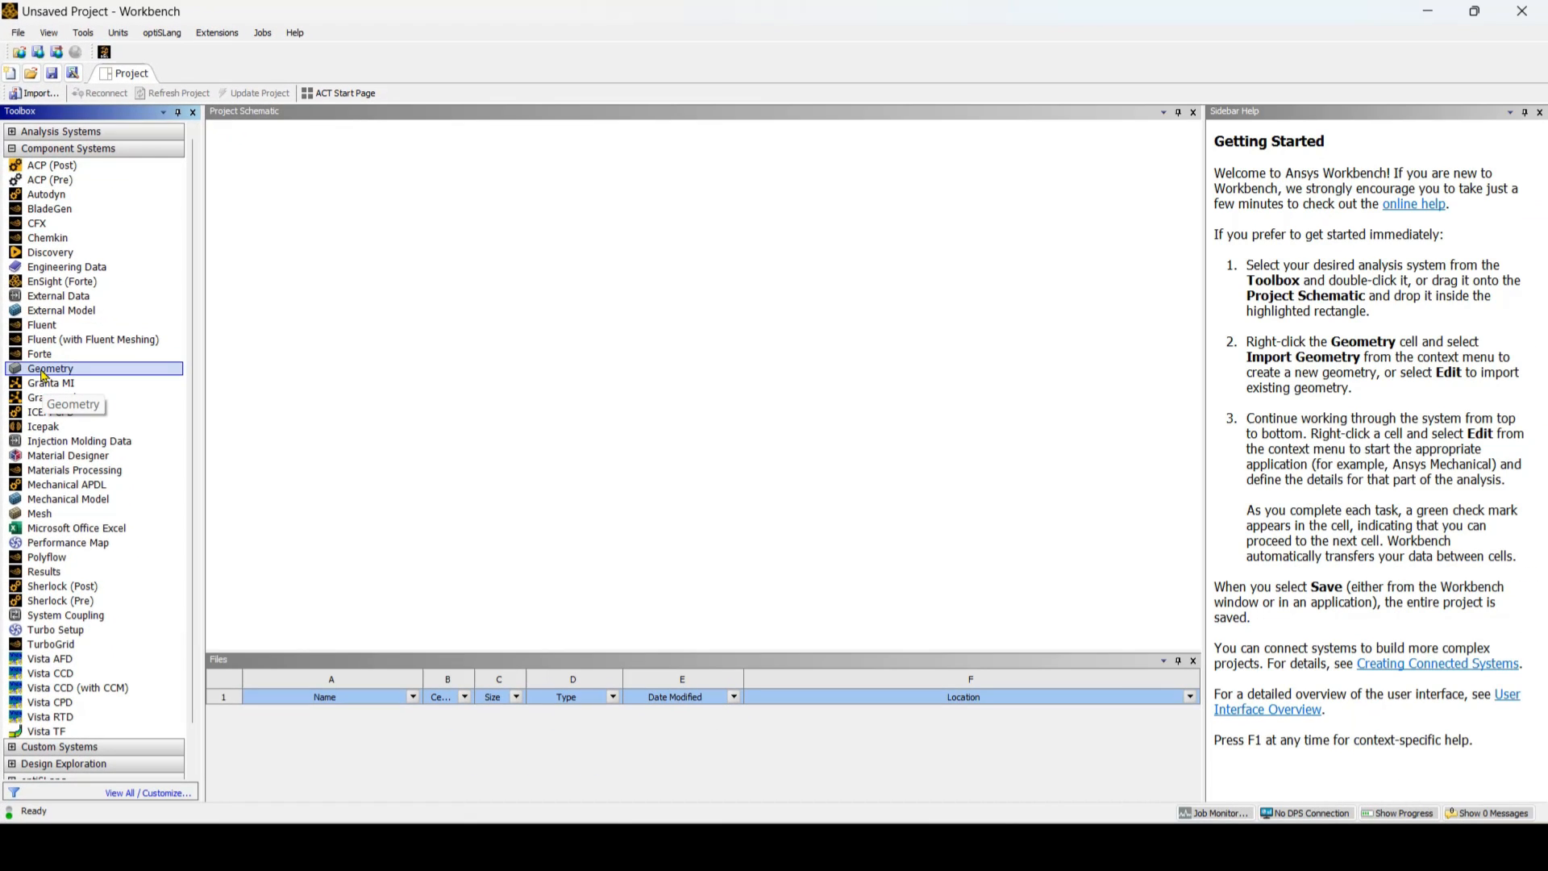
Step: Add a standalone Geometry system to the project schematic and open its geometry cell in a new DesignModeler session
{"action": "left_click_drag", "start_coordinate": [45, 375], "coordinate": [322, 190]}
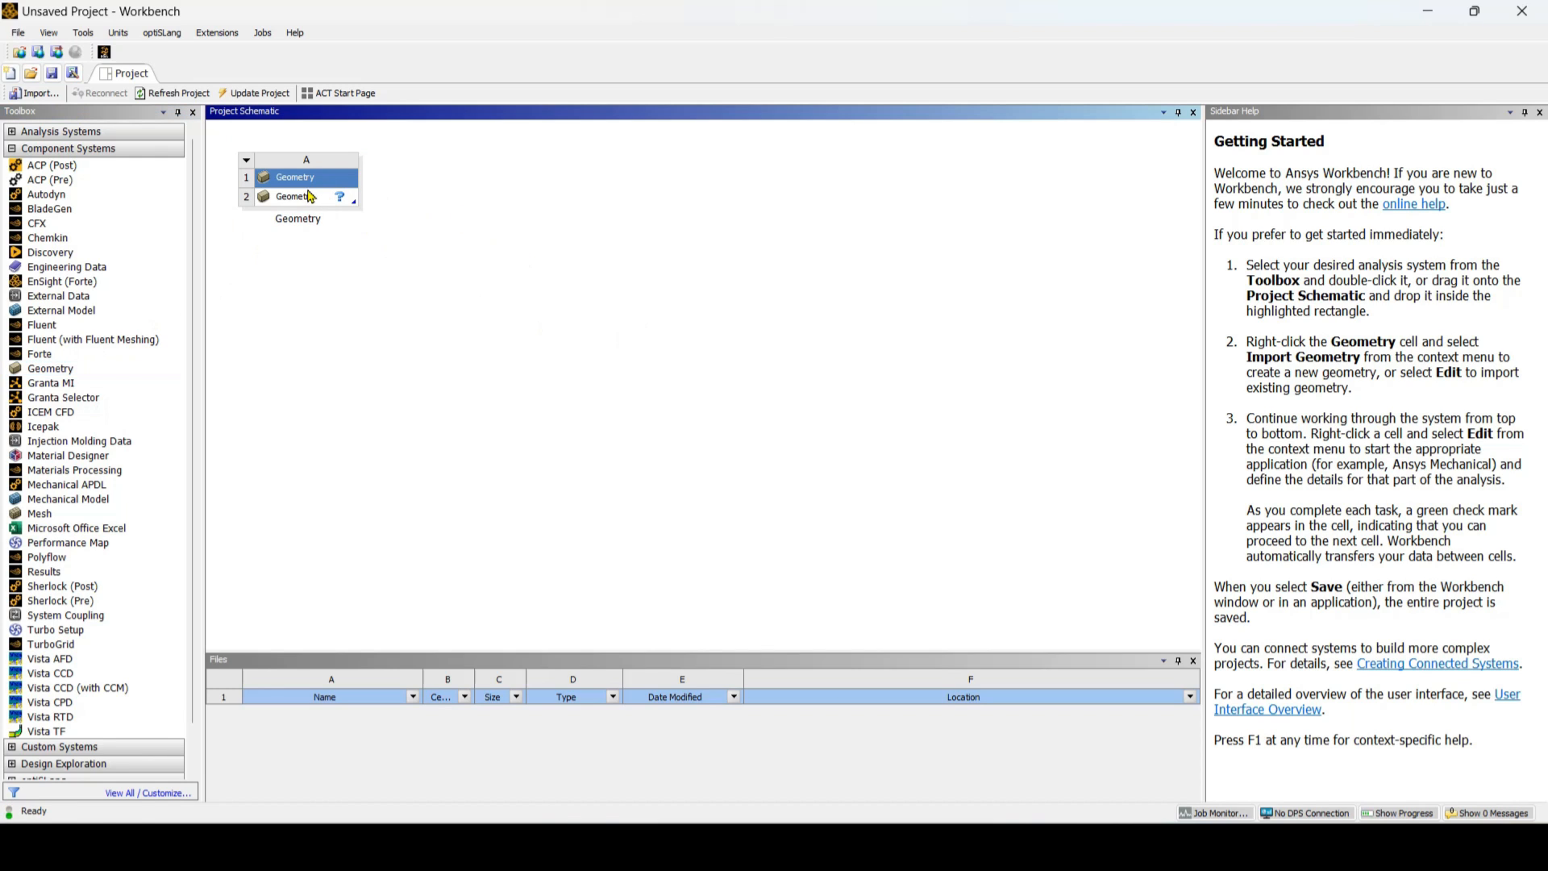
{"action": "right_click", "coordinate": [311, 196]}
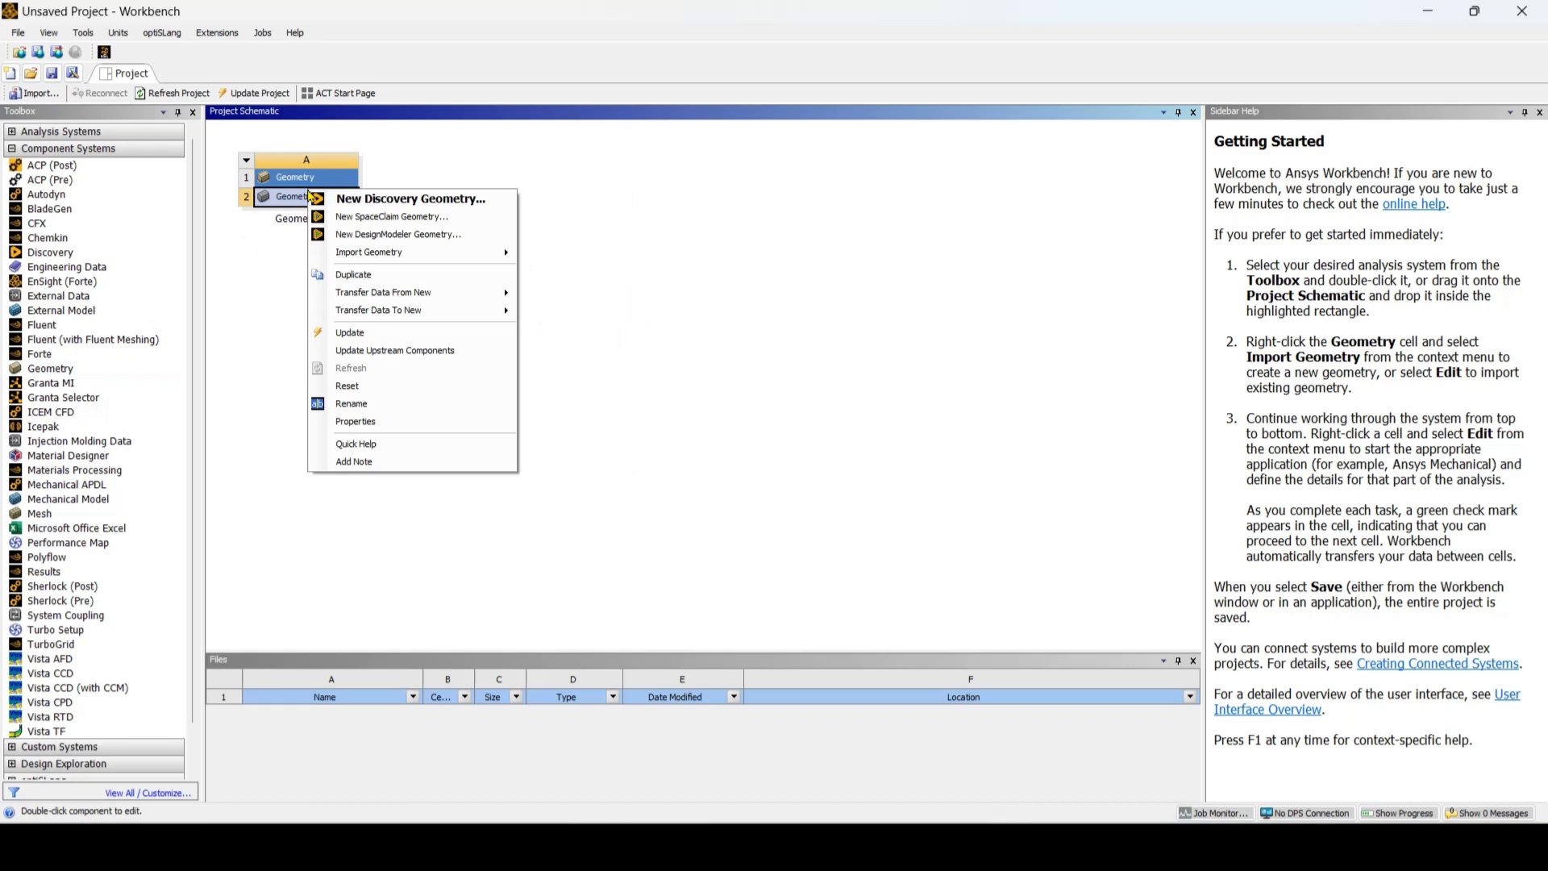
{"action": "left_click", "coordinate": [439, 239]}
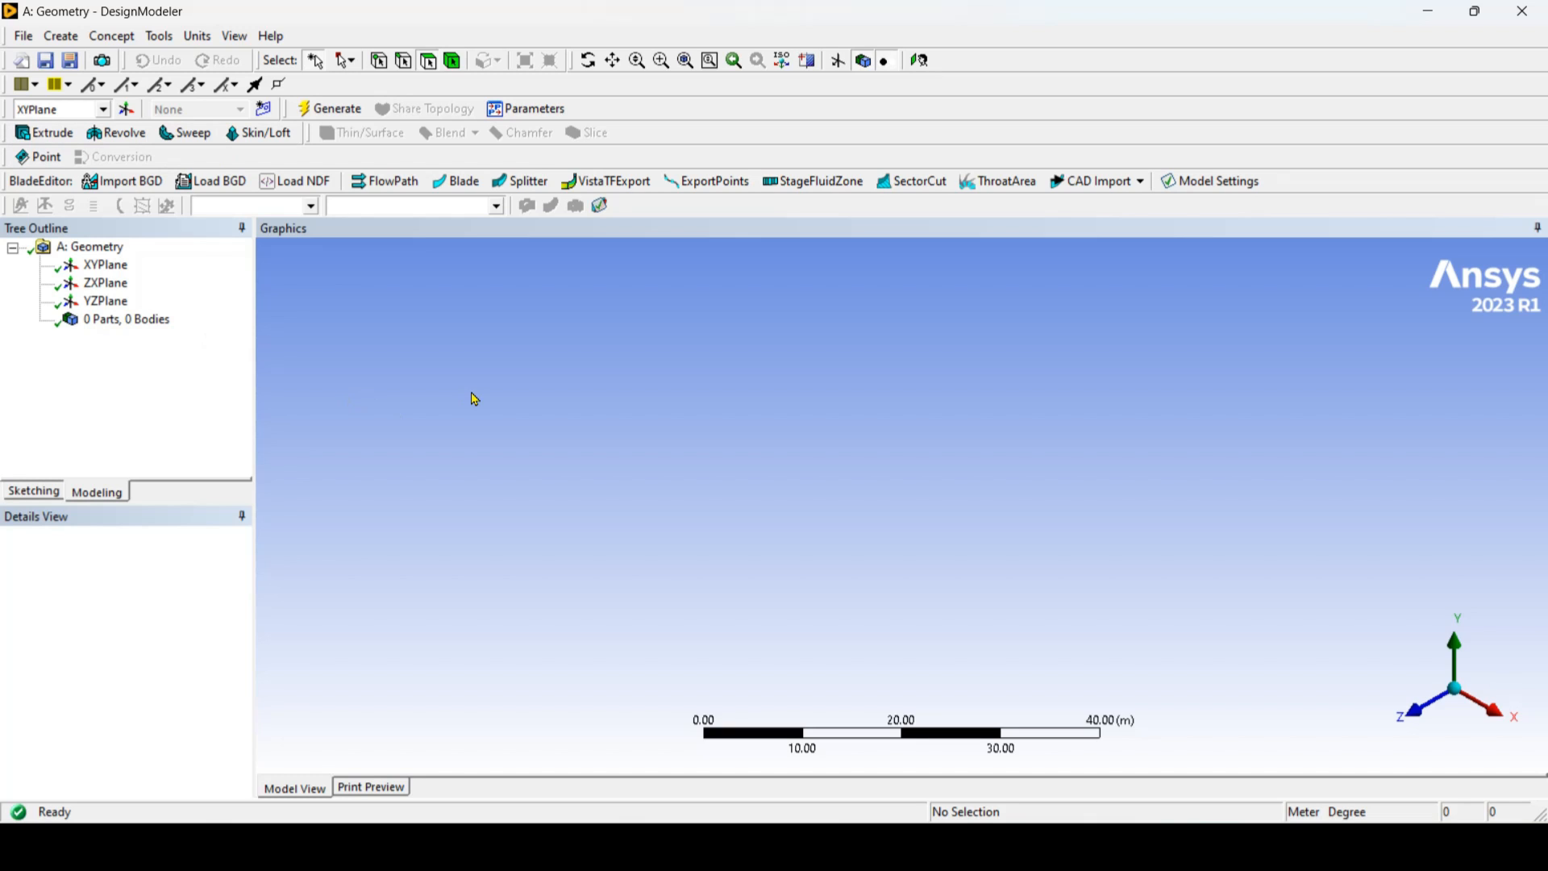
Step: Set the length unit to millimeter, and return to DesignModeler from the reference drawing in PowerPoint
{"action": "left_click", "coordinate": [197, 37]}
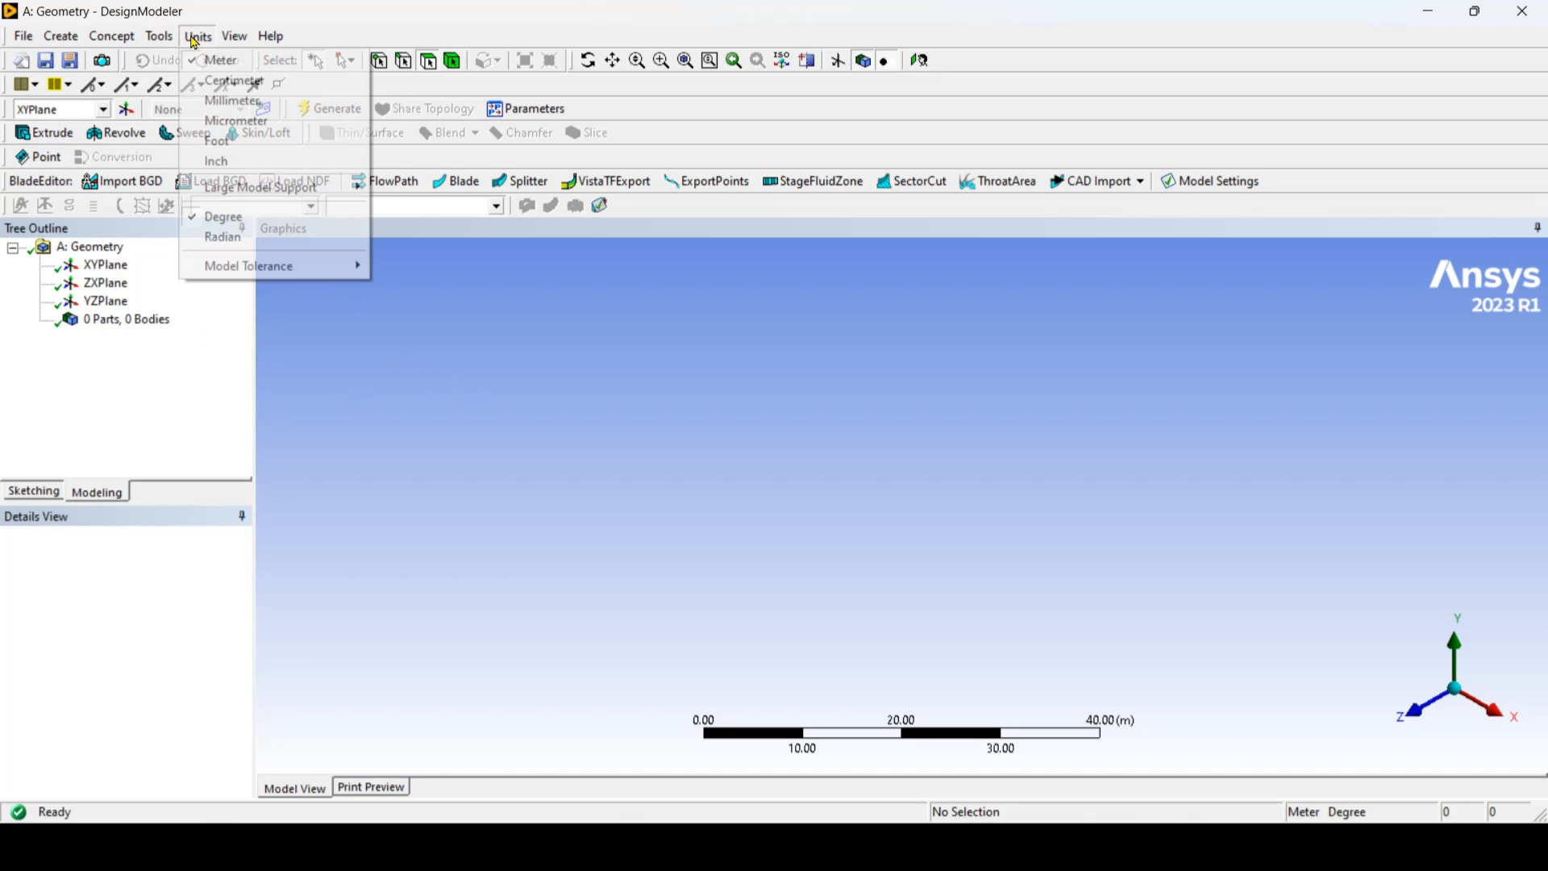
{"action": "left_click", "coordinate": [246, 102]}
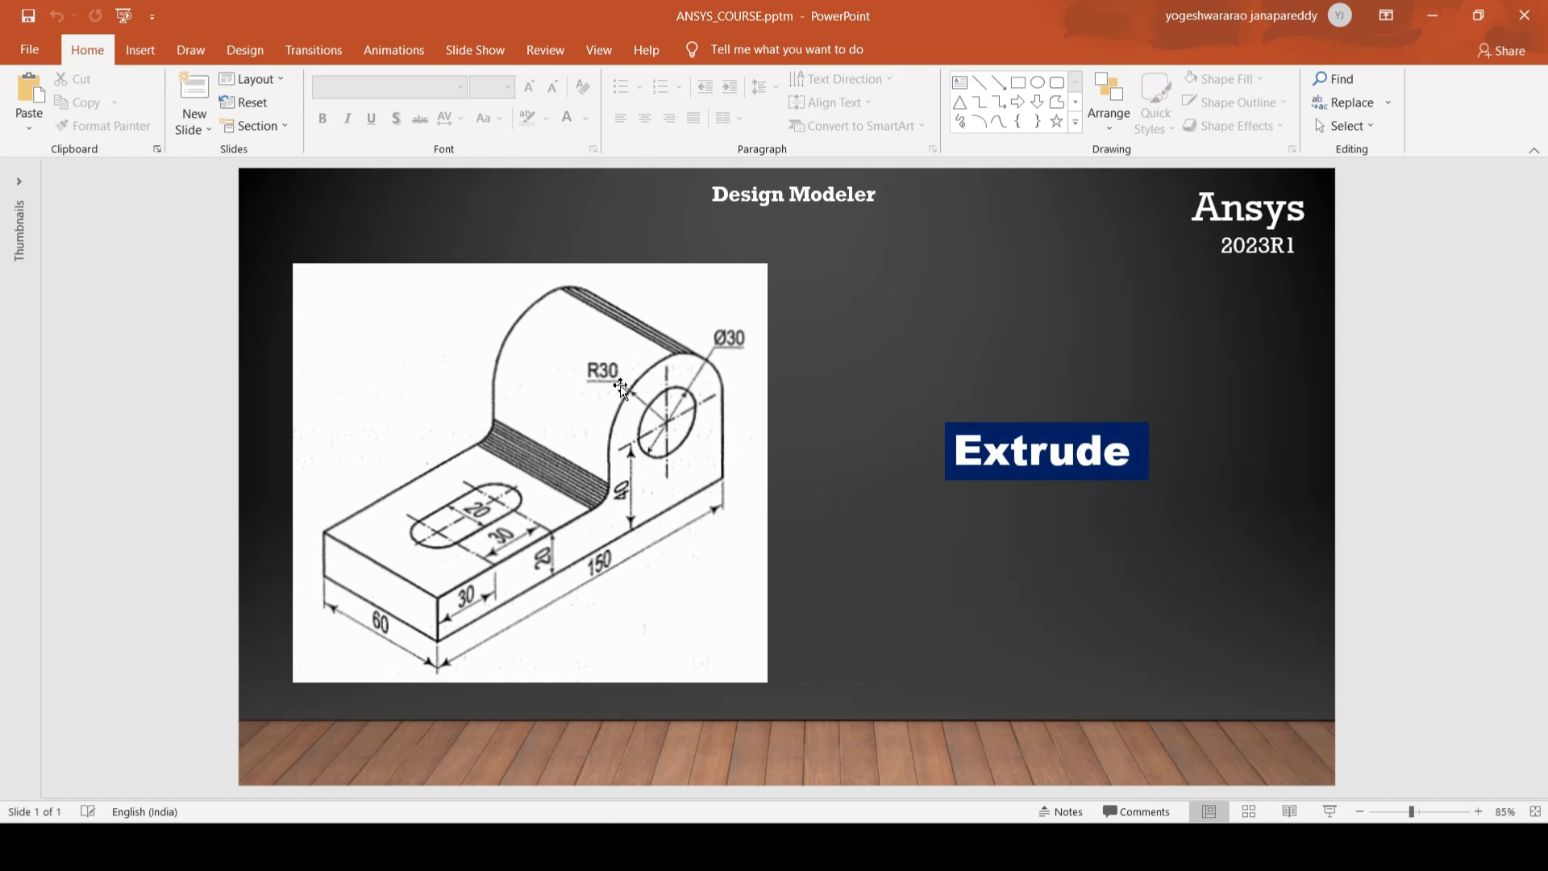
{"action": "left_click", "coordinate": [1433, 15]}
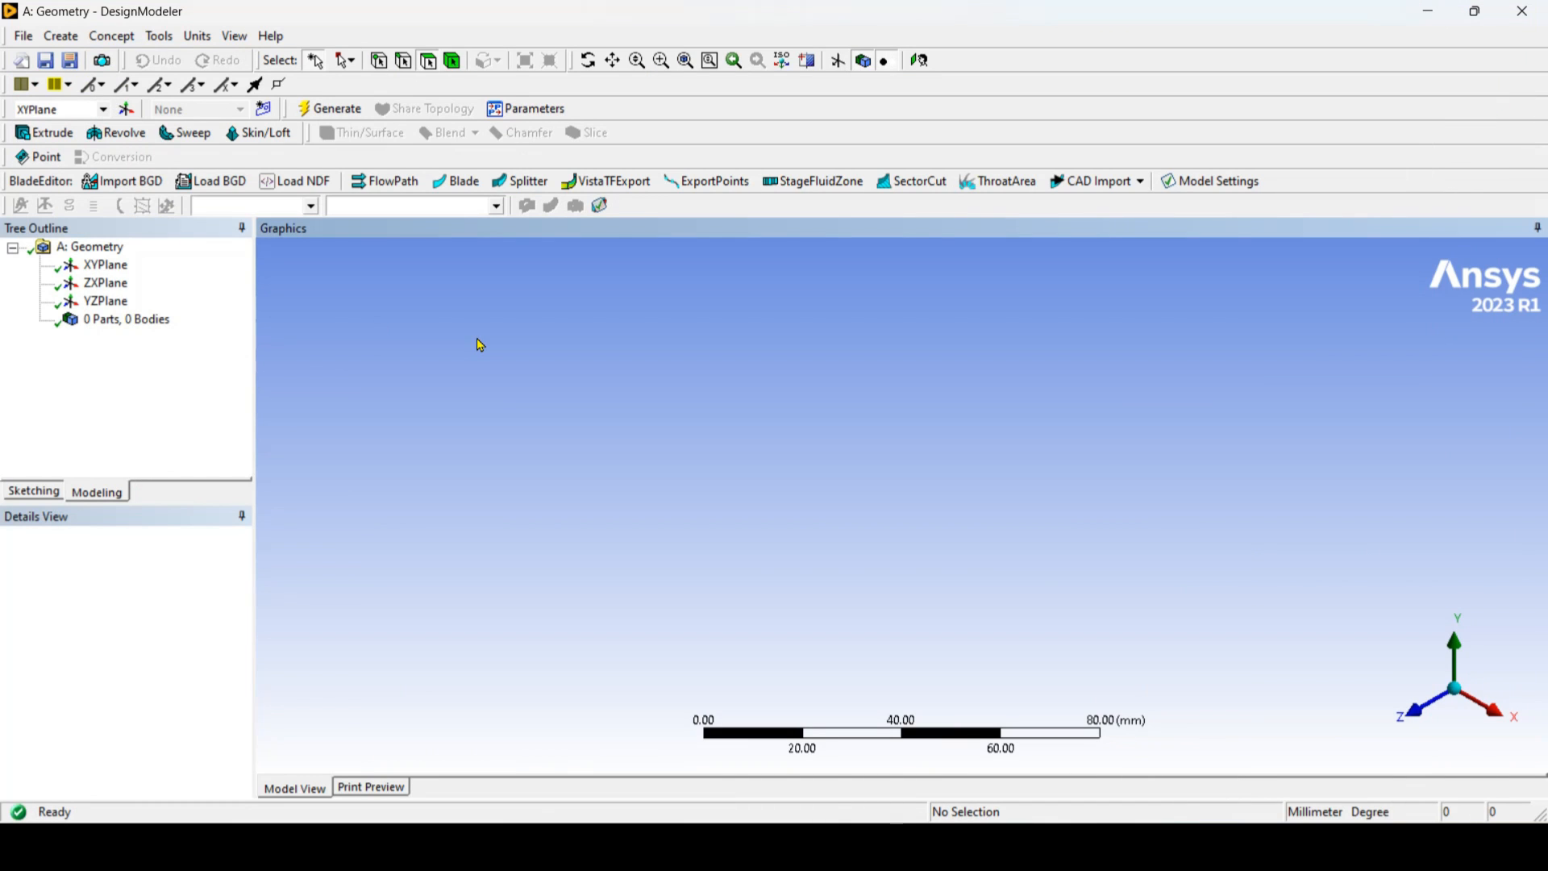
Step: Create a new sketch on the XYPlane, orient the view normal to it and enter sketching mode
{"action": "left_click", "coordinate": [111, 268]}
{"action": "left_click", "coordinate": [265, 110]}
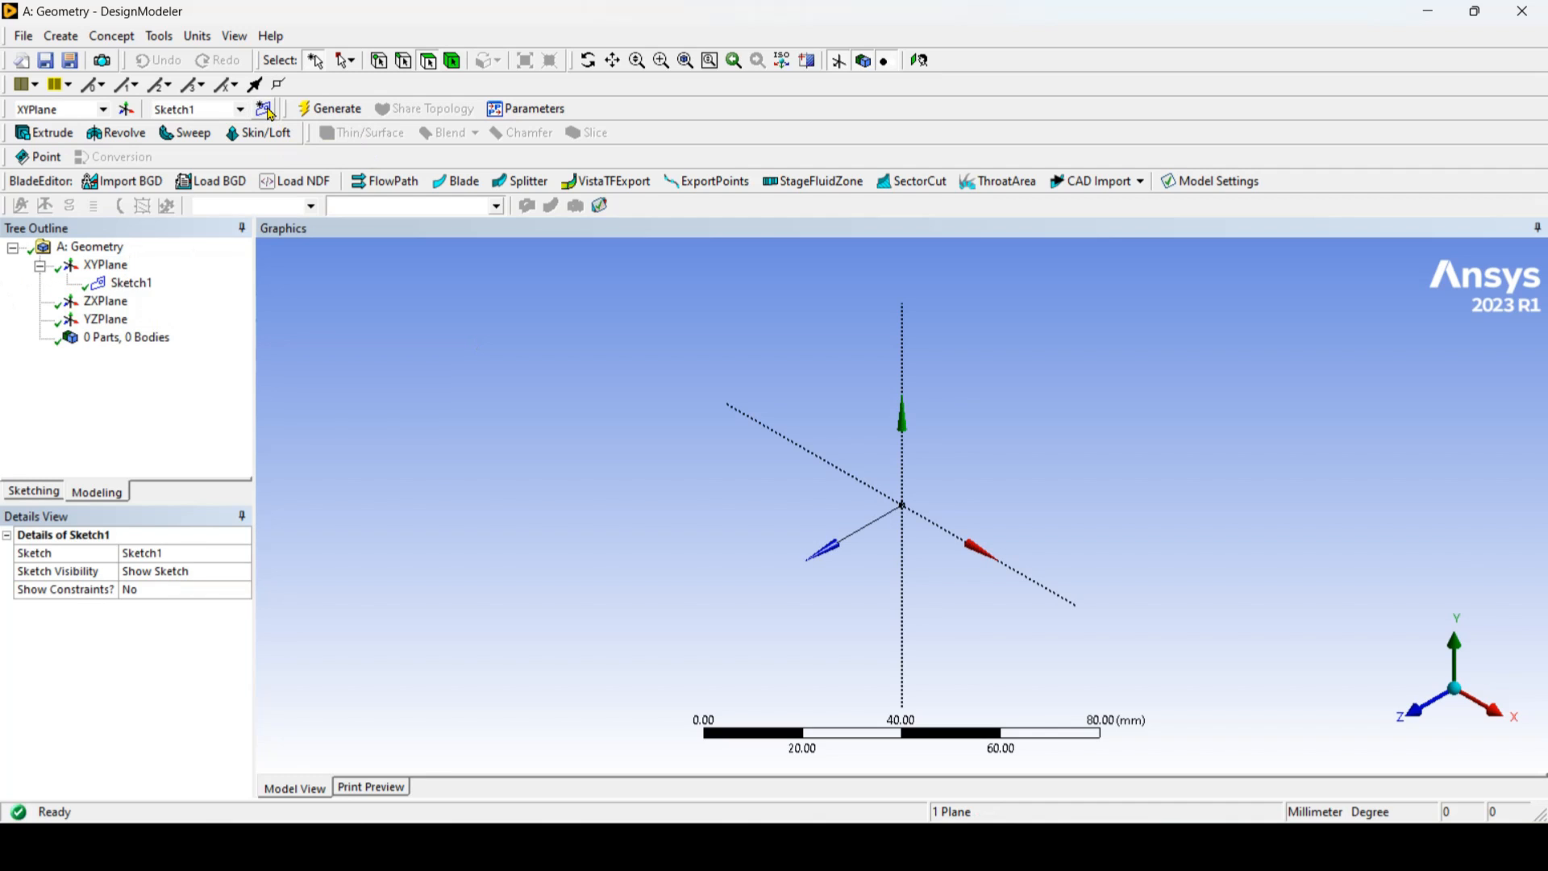
{"action": "right_click", "coordinate": [131, 288]}
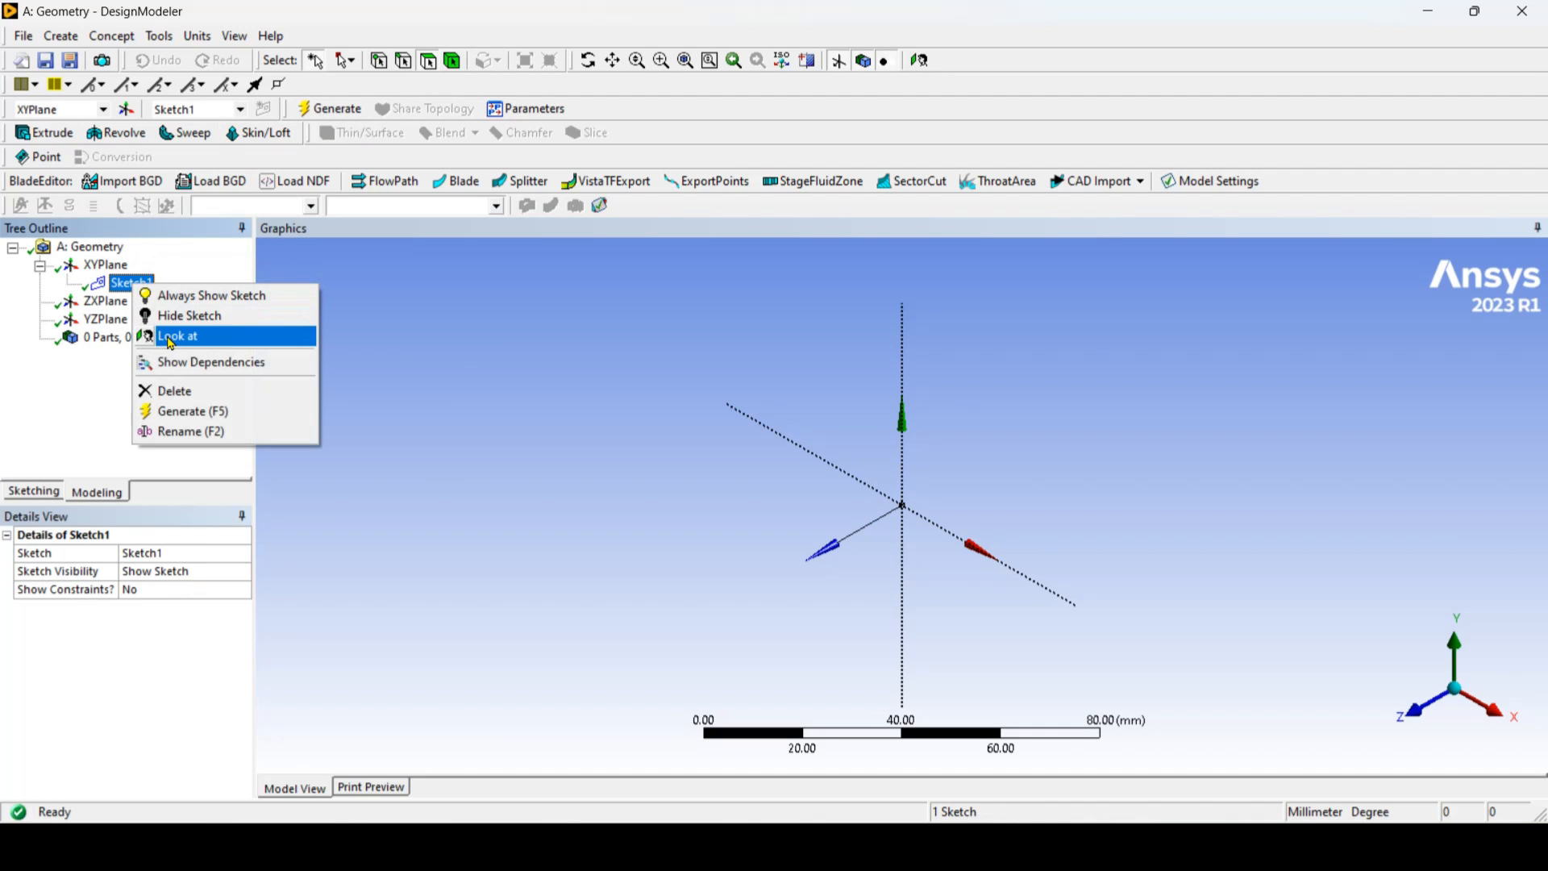
{"action": "left_click", "coordinate": [171, 336]}
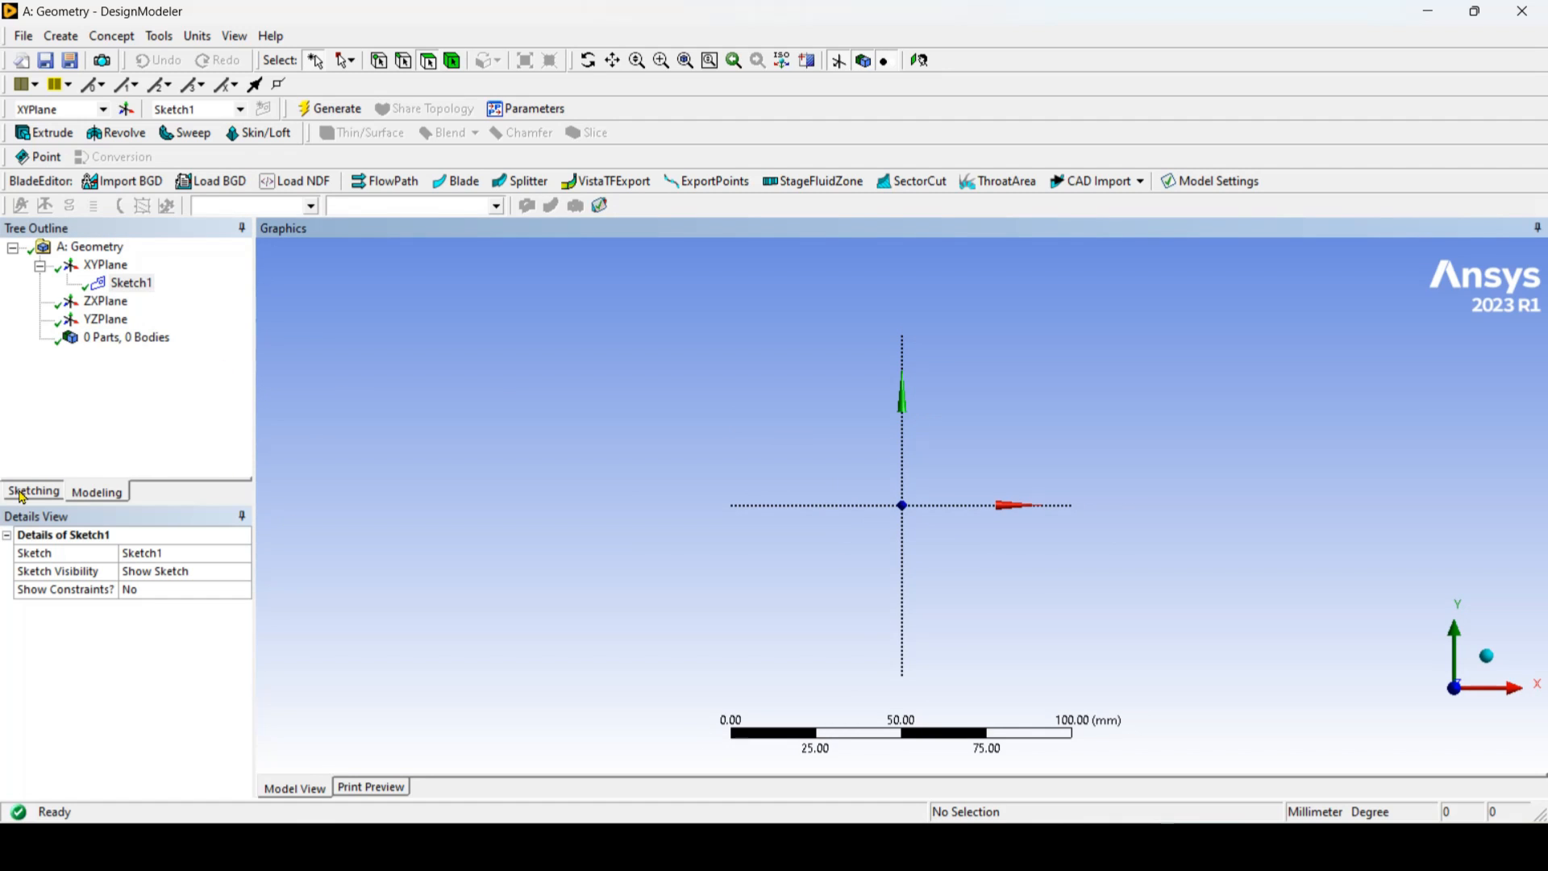
{"action": "left_click", "coordinate": [30, 493]}
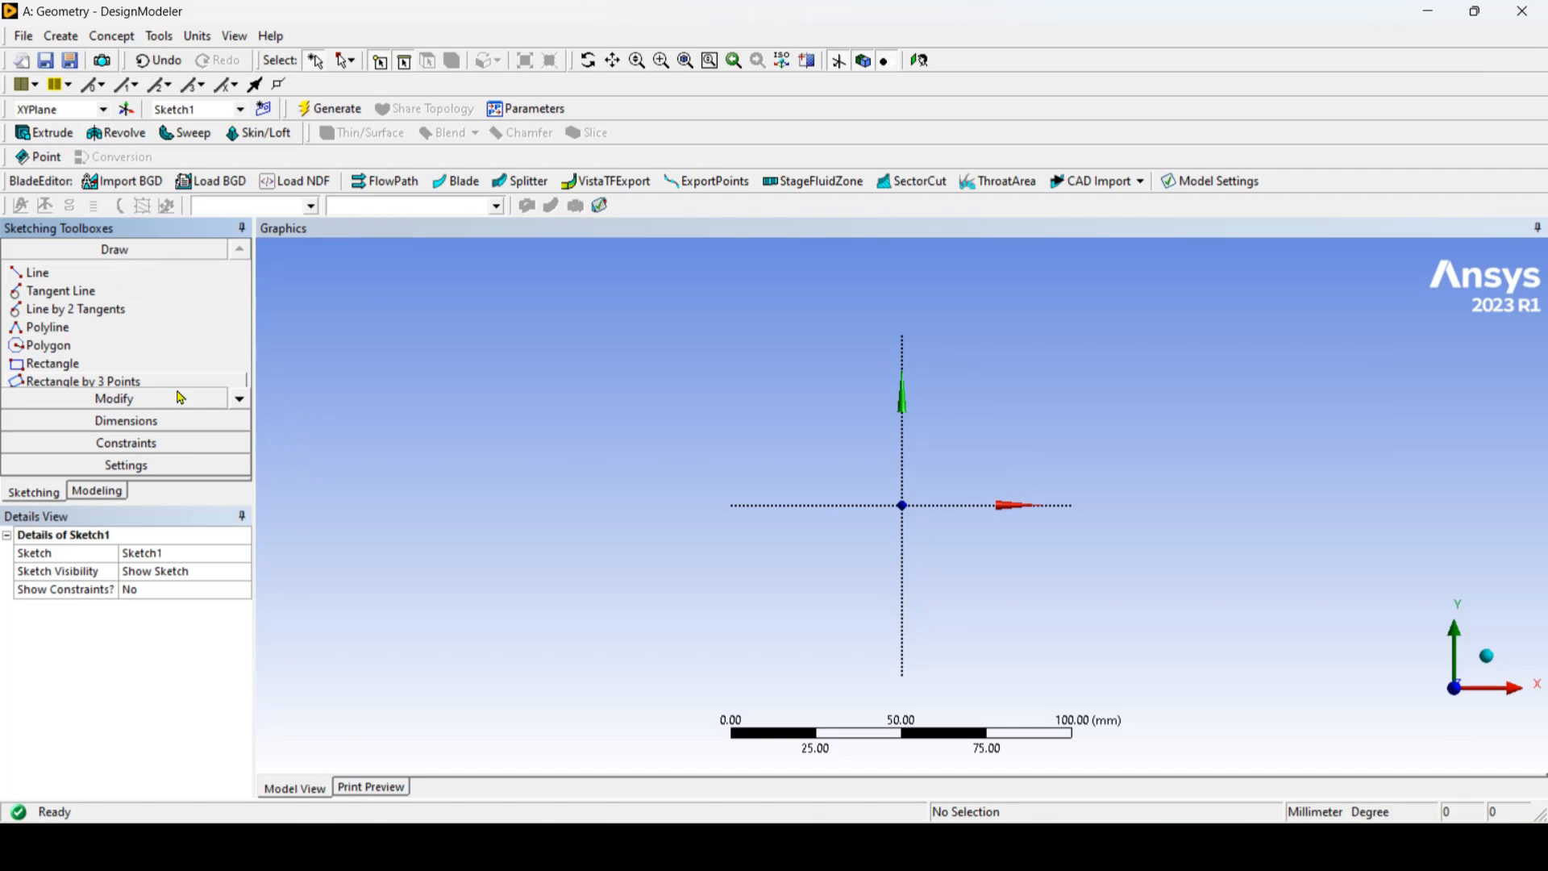
Step: Sketch a circle centred on the origin with a radius of about 9.7 mm
{"action": "left_click", "coordinate": [240, 400]}
{"action": "left_click", "coordinate": [240, 400]}
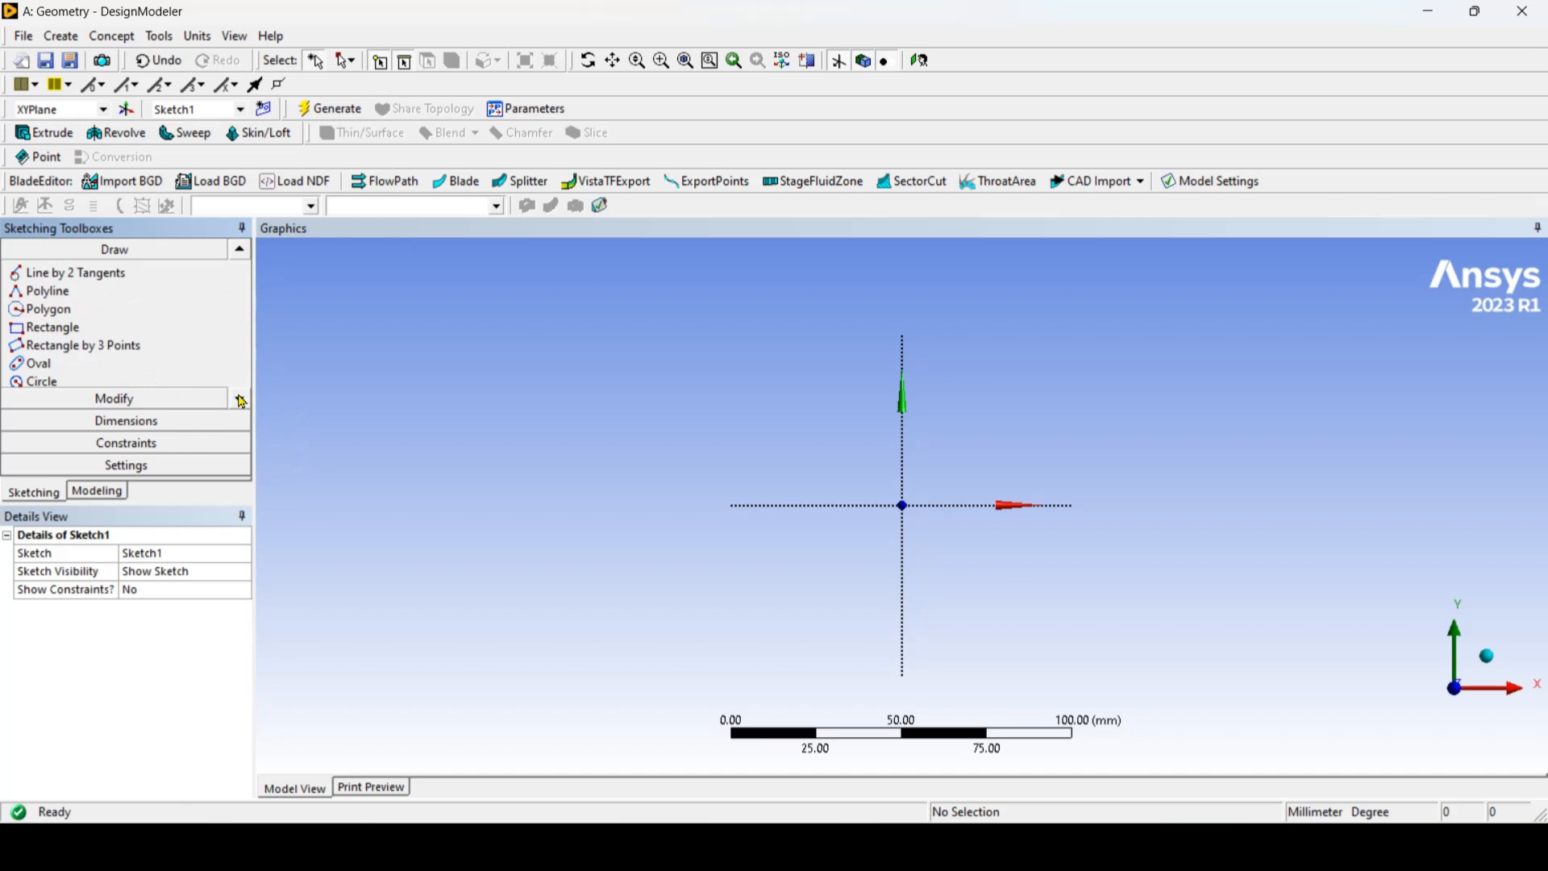
{"action": "left_click", "coordinate": [240, 399]}
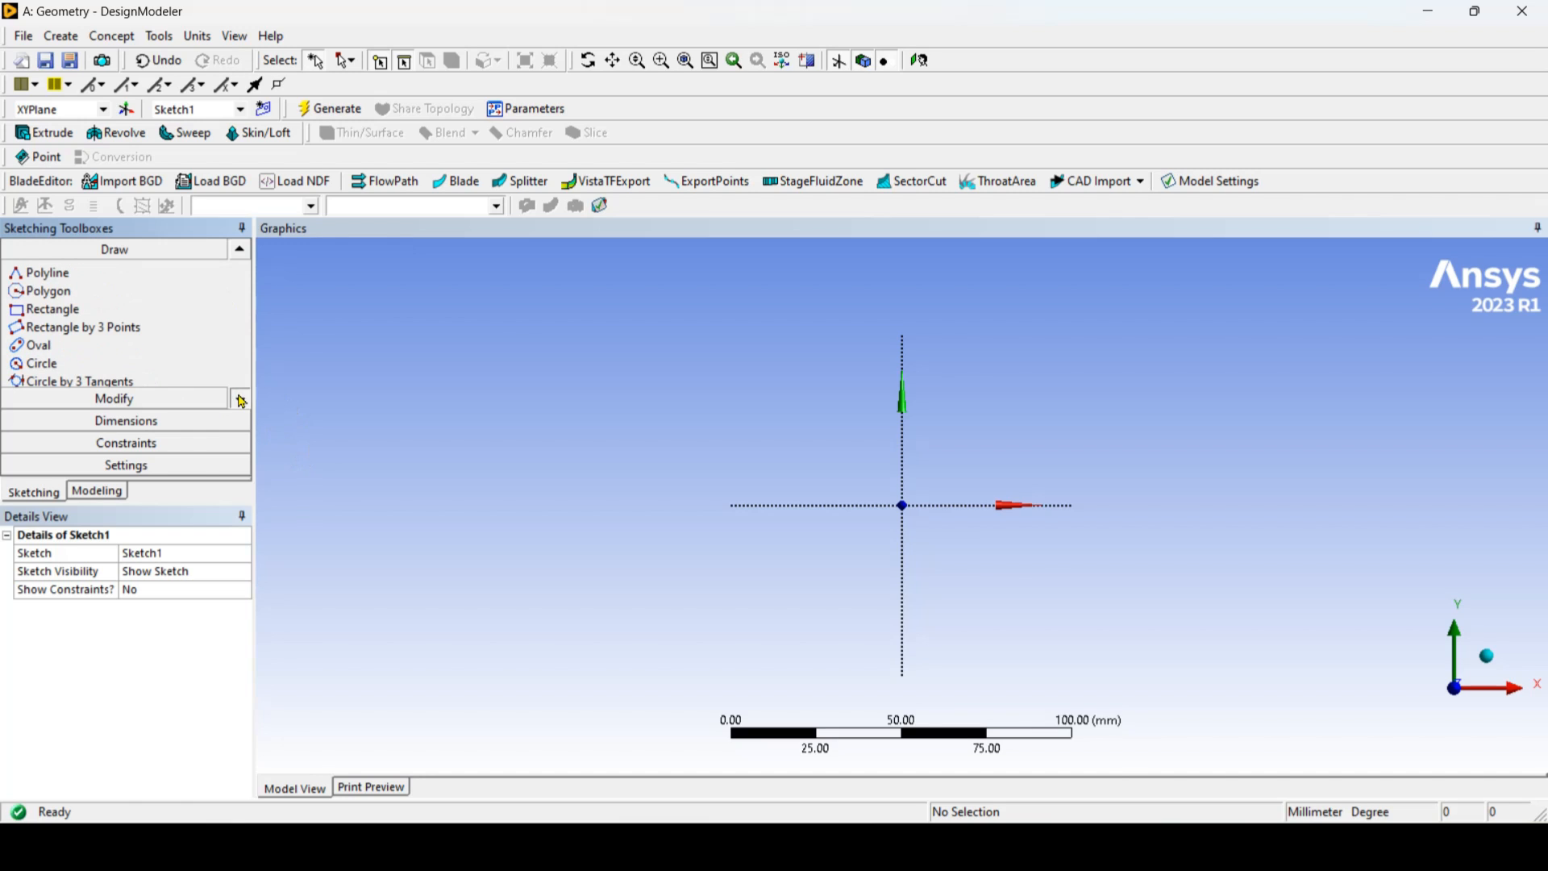
{"action": "left_click", "coordinate": [240, 400]}
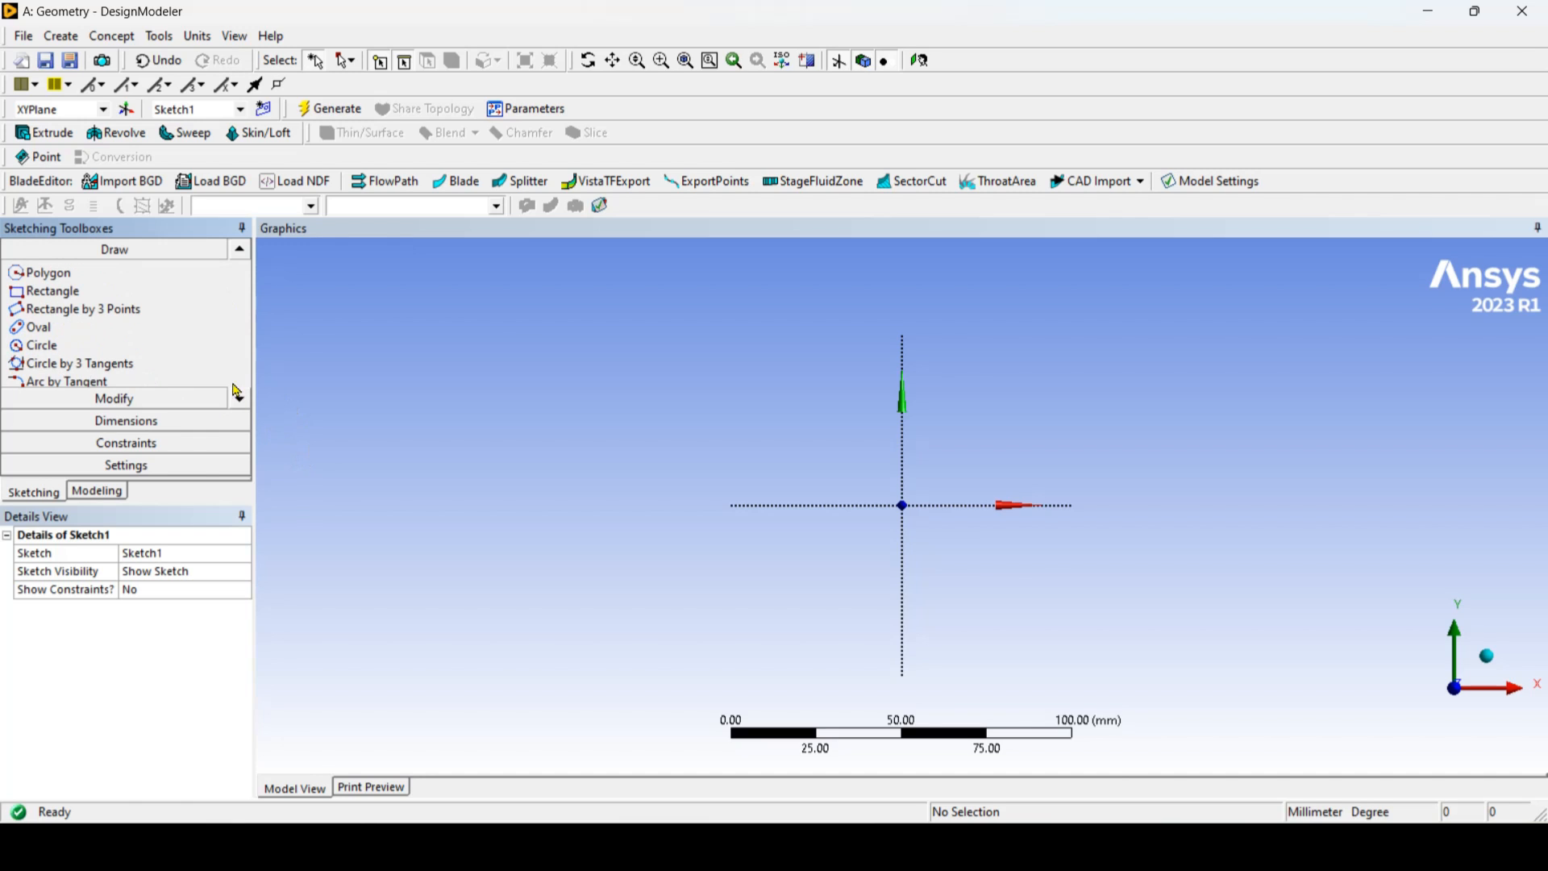
{"action": "left_click", "coordinate": [81, 352]}
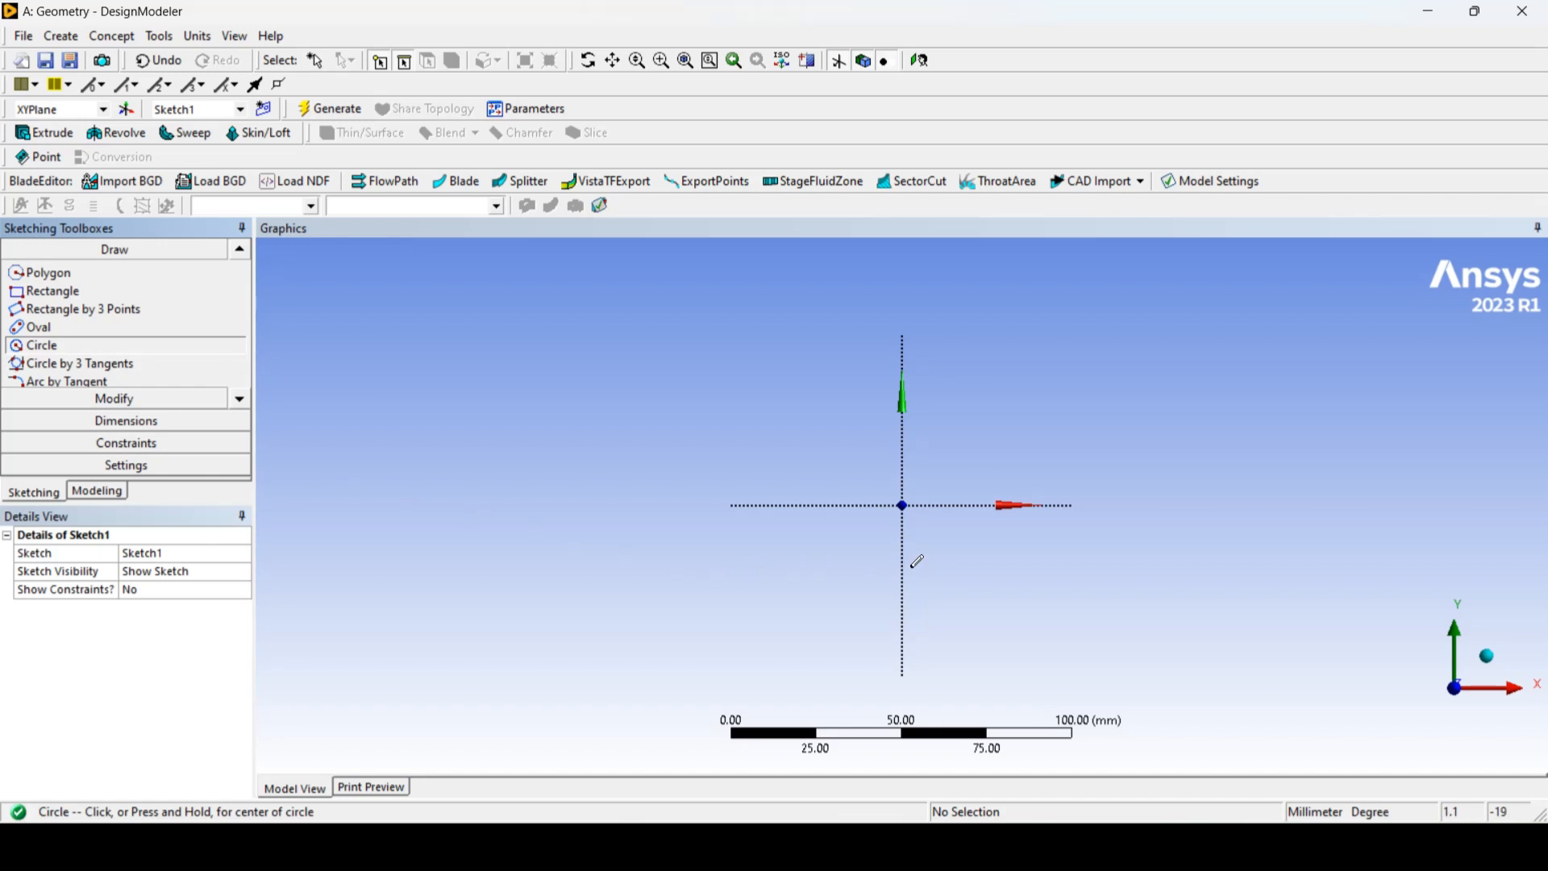
{"action": "left_click", "coordinate": [903, 506]}
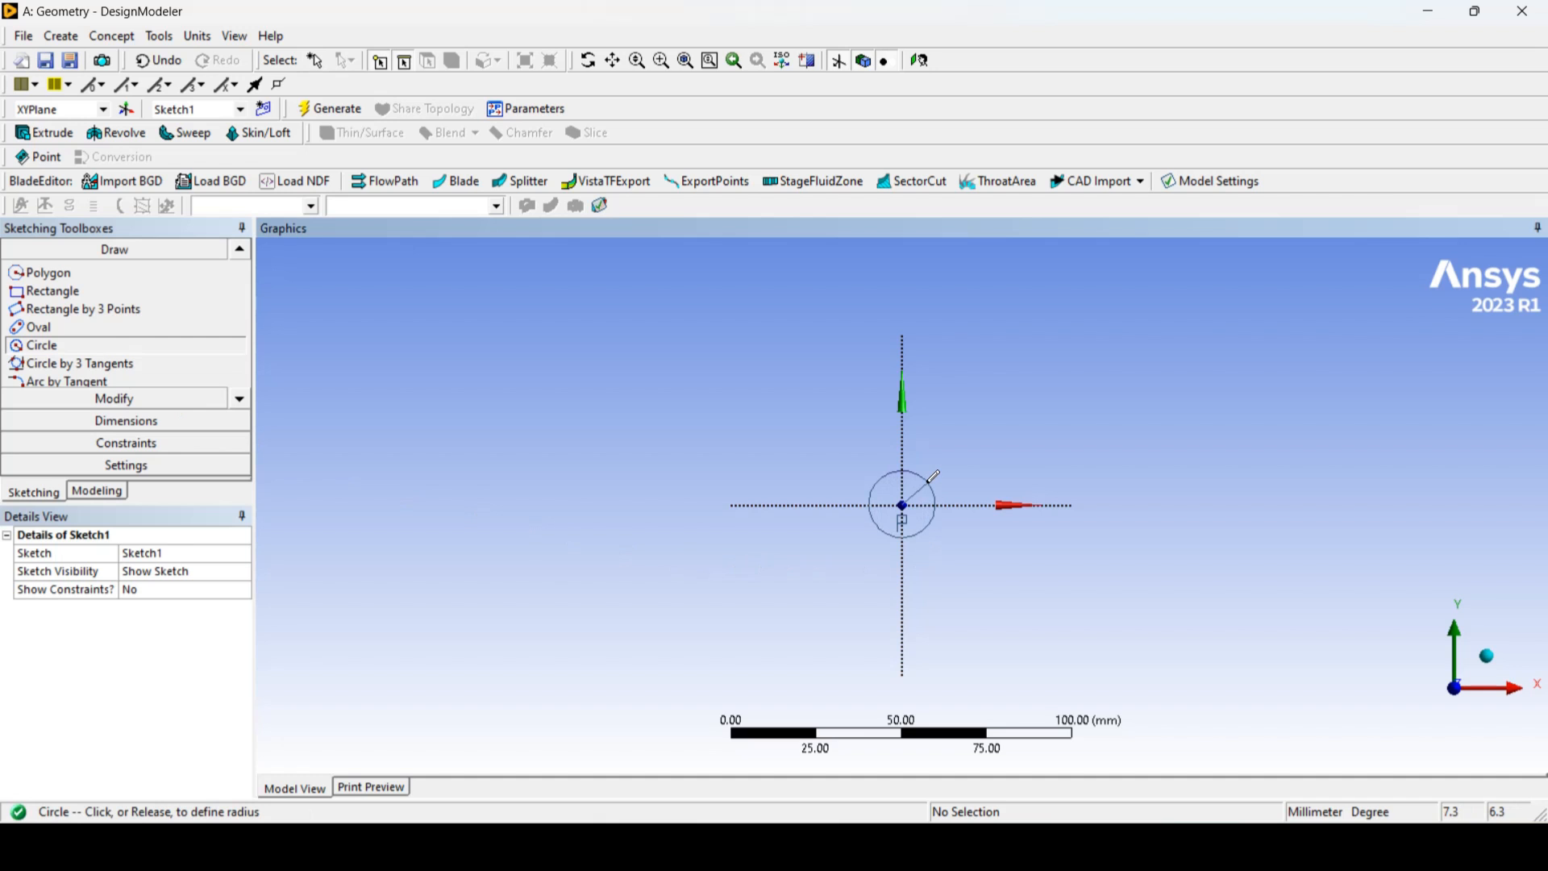
{"action": "left_click", "coordinate": [933, 477]}
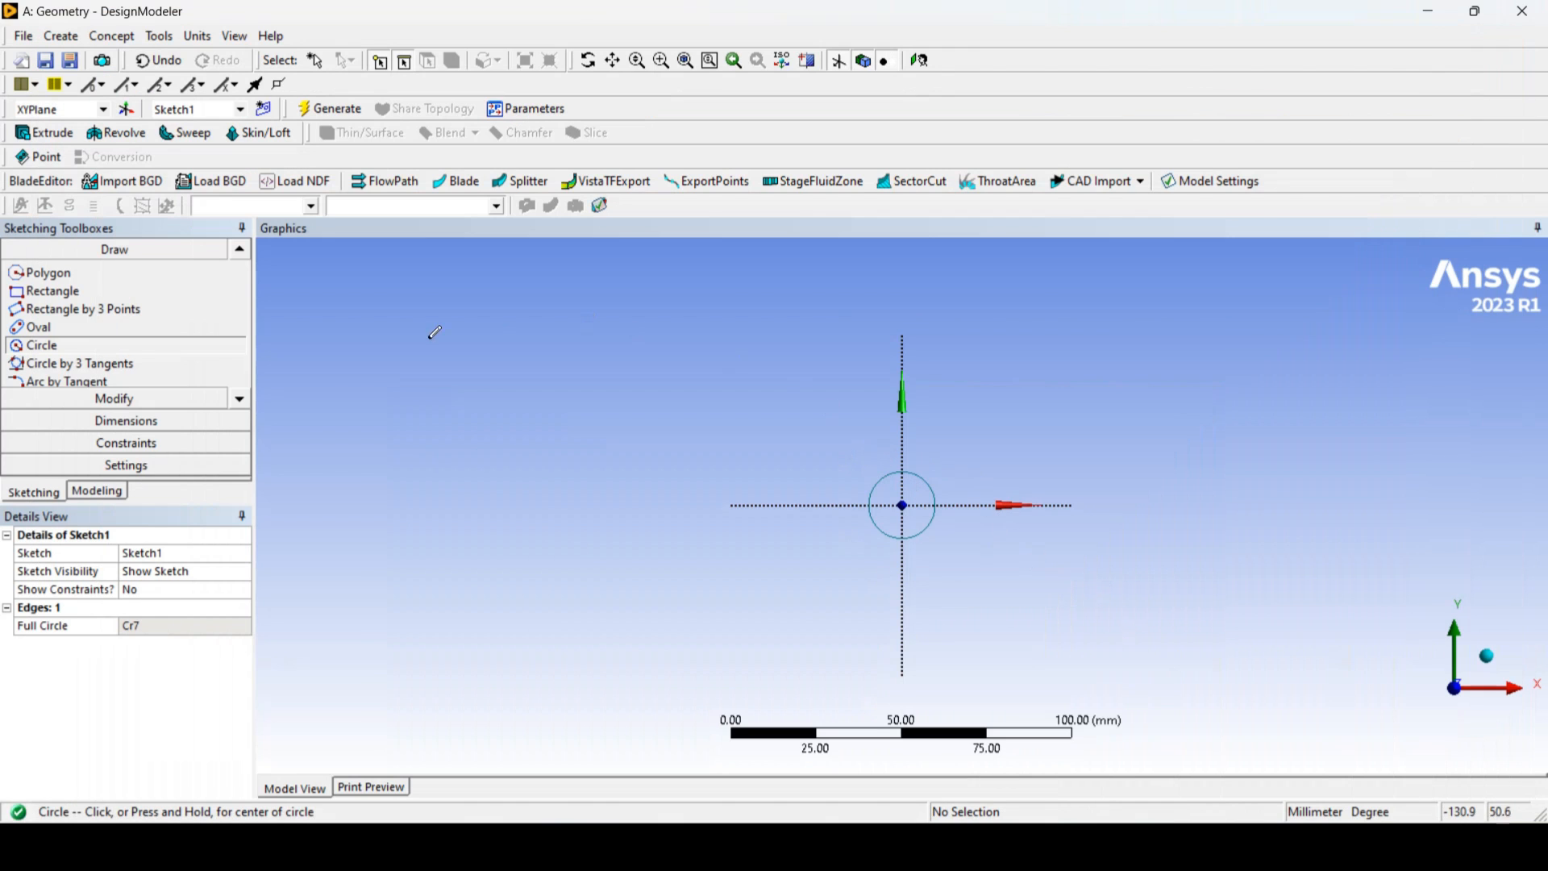
Step: Add a radius dimension to the circle and set it to 35 mm
{"action": "left_click", "coordinate": [173, 426]}
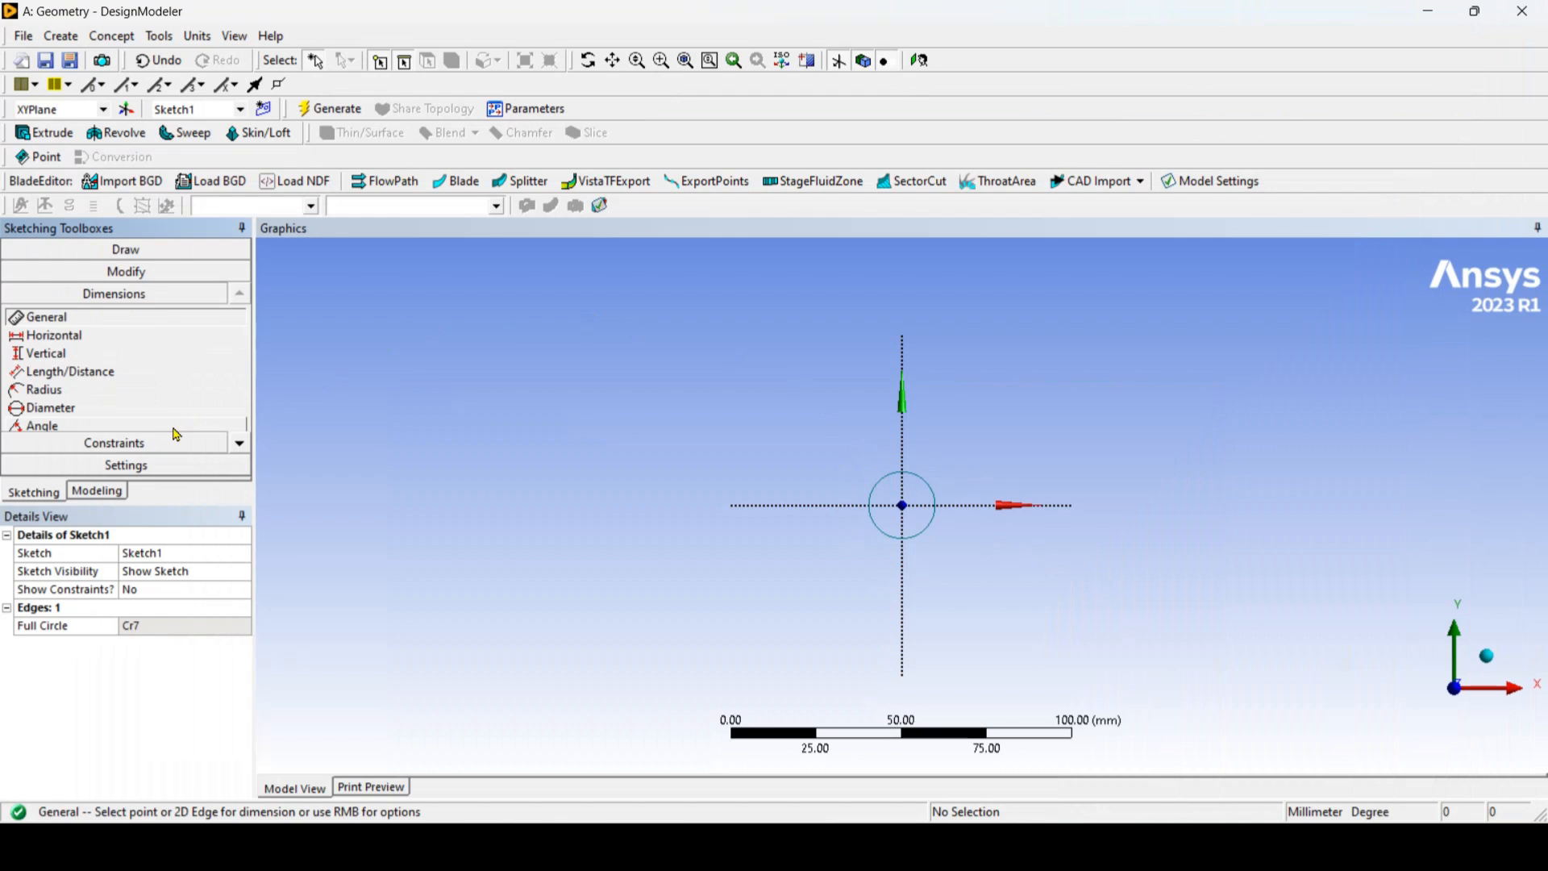
{"action": "left_click", "coordinate": [84, 393]}
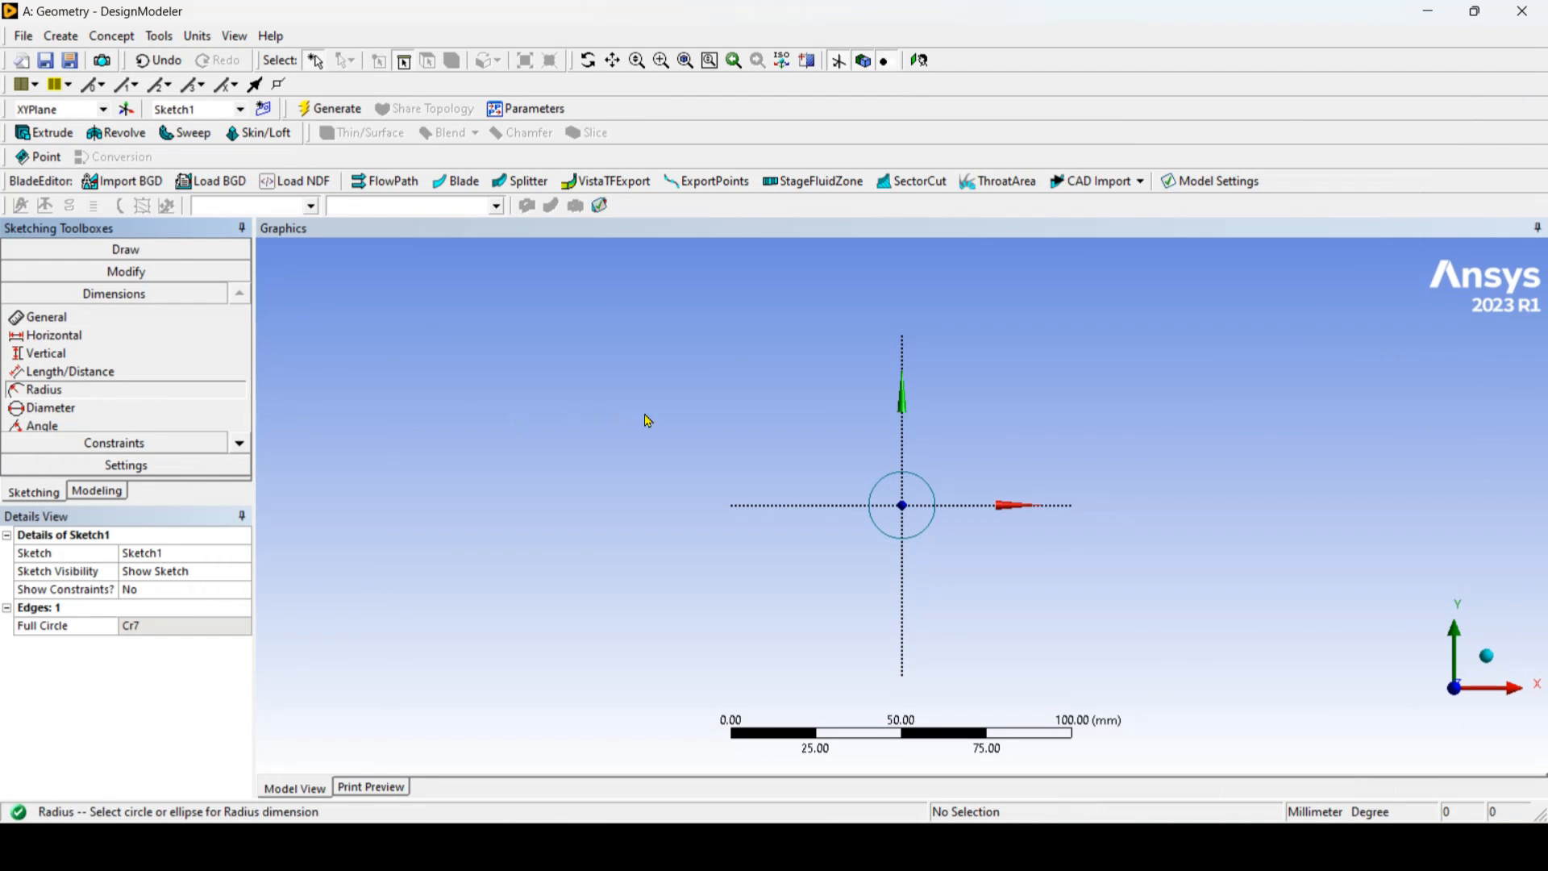
{"action": "left_click", "coordinate": [891, 490]}
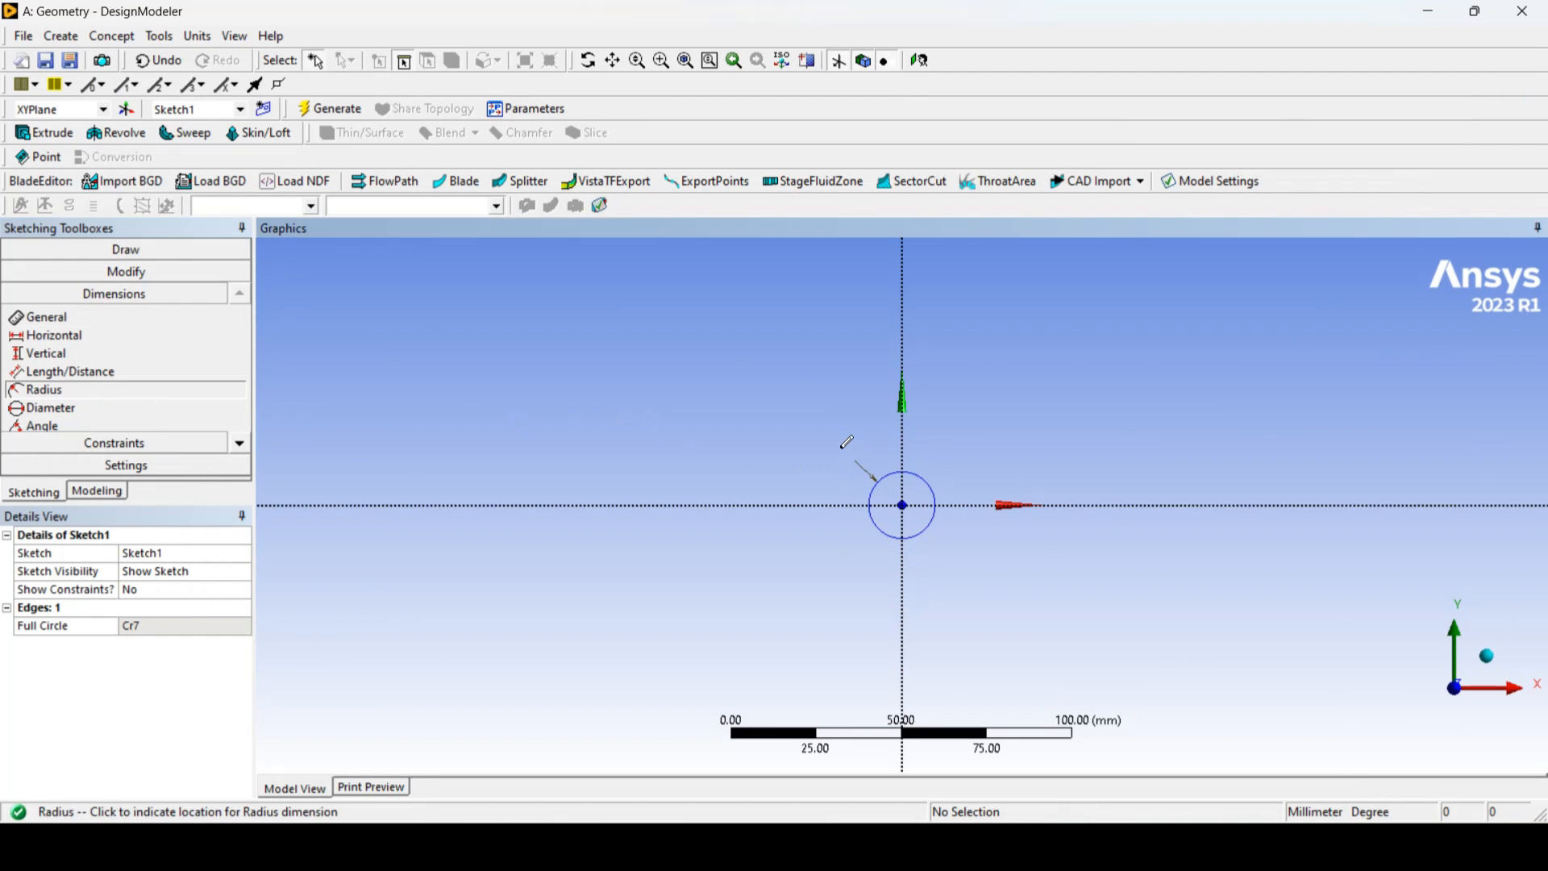
{"action": "left_click", "coordinate": [843, 440]}
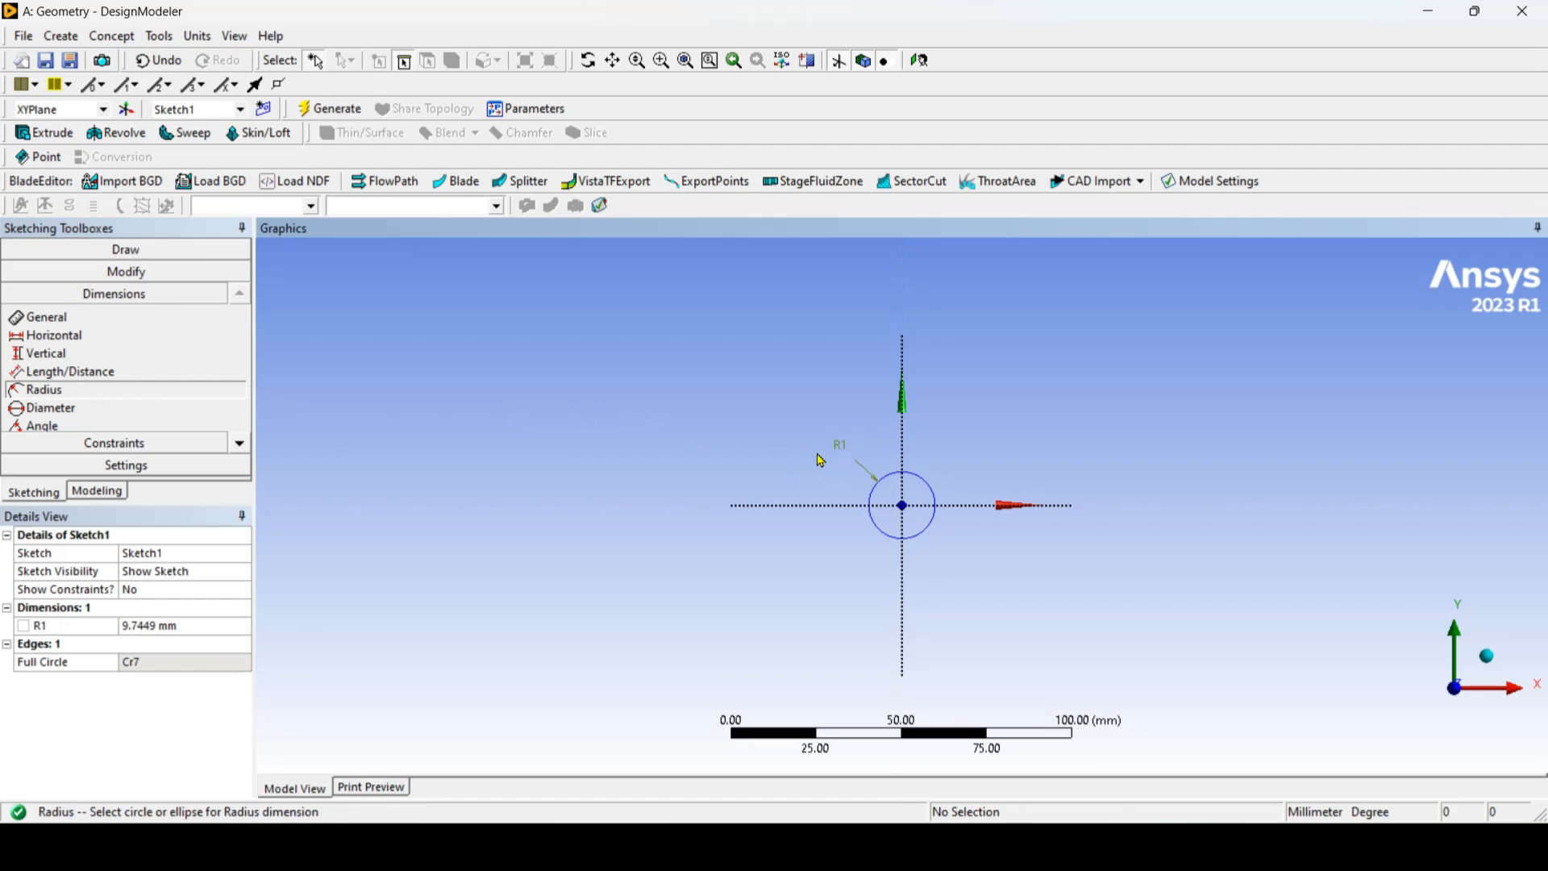
{"action": "left_click", "coordinate": [206, 627]}
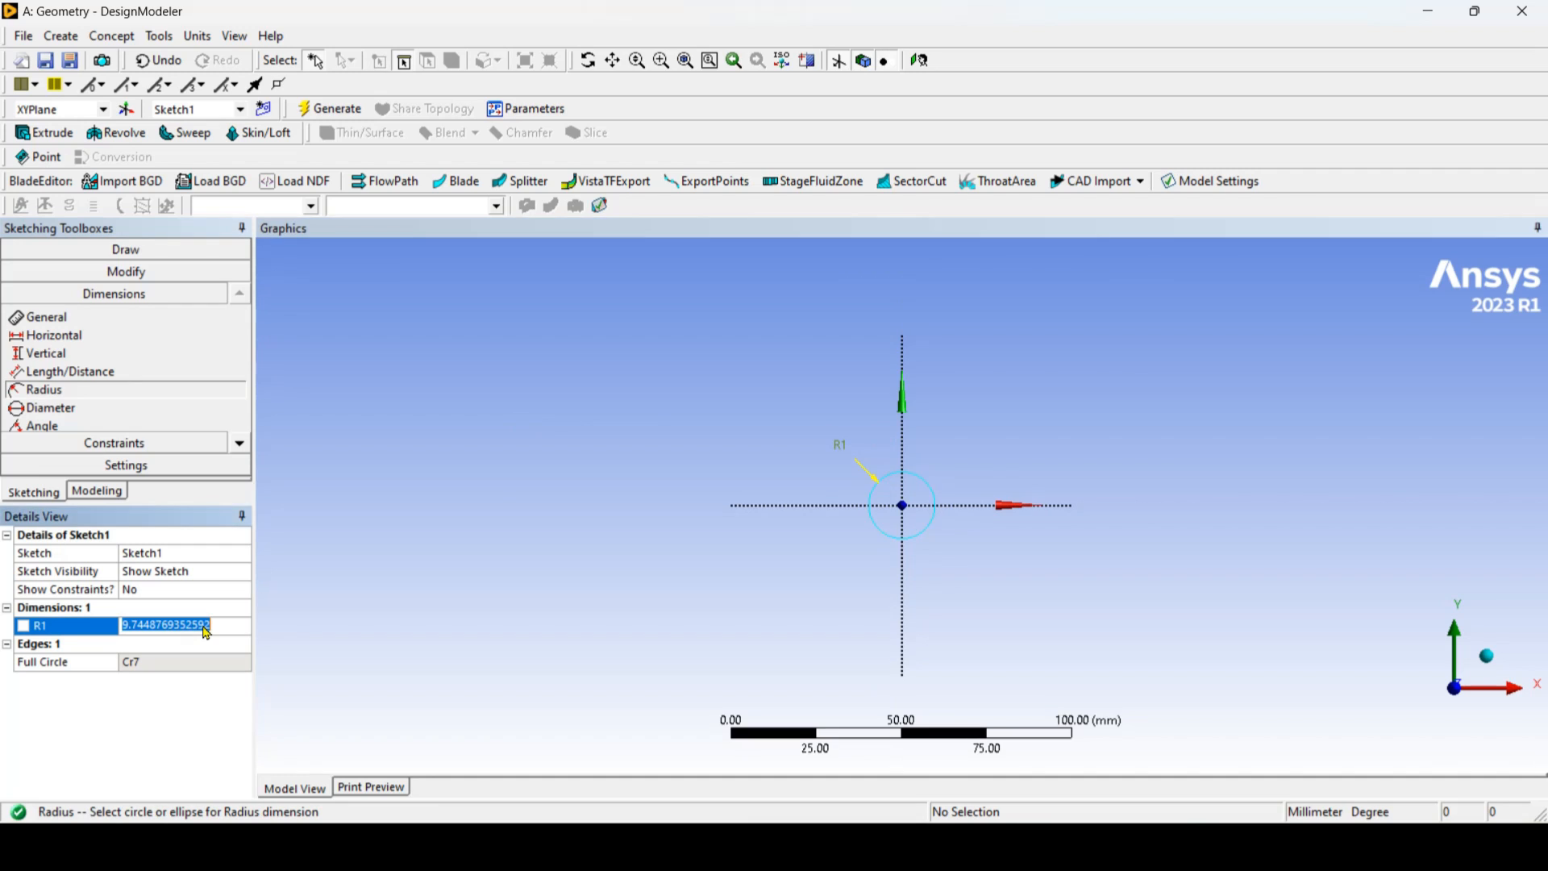
{"action": "type", "text": "35"}
{"action": "key", "text": "Return"}
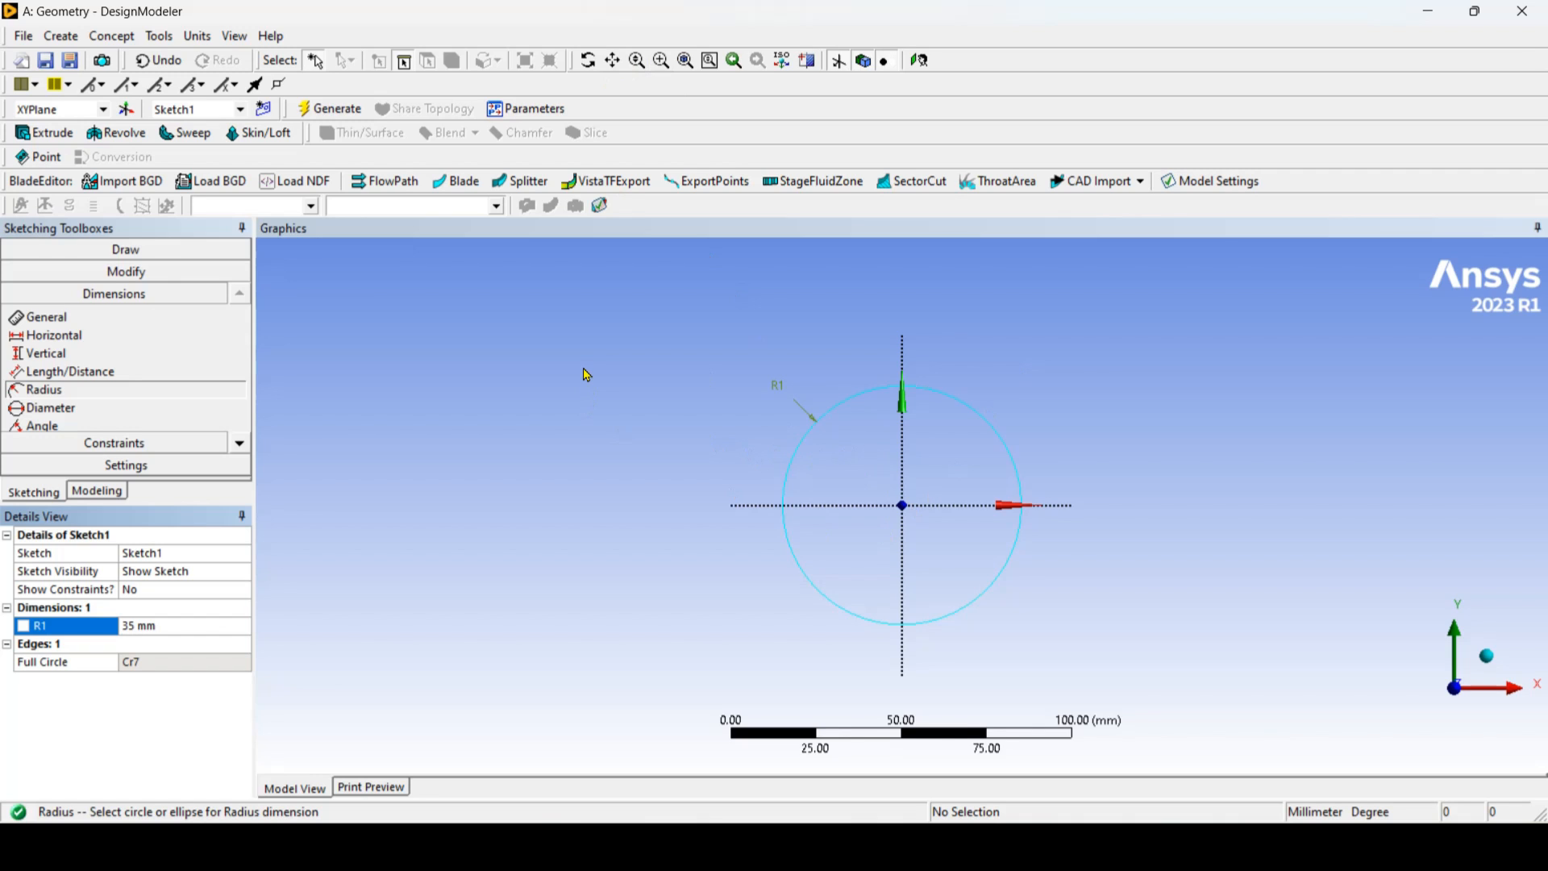
Step: Draw a vertical line about 89 mm long downward from the circle's intersection with the positive X axis
{"action": "scroll", "coordinate": [586, 375], "scroll_direction": "down", "scroll_amount": 3}
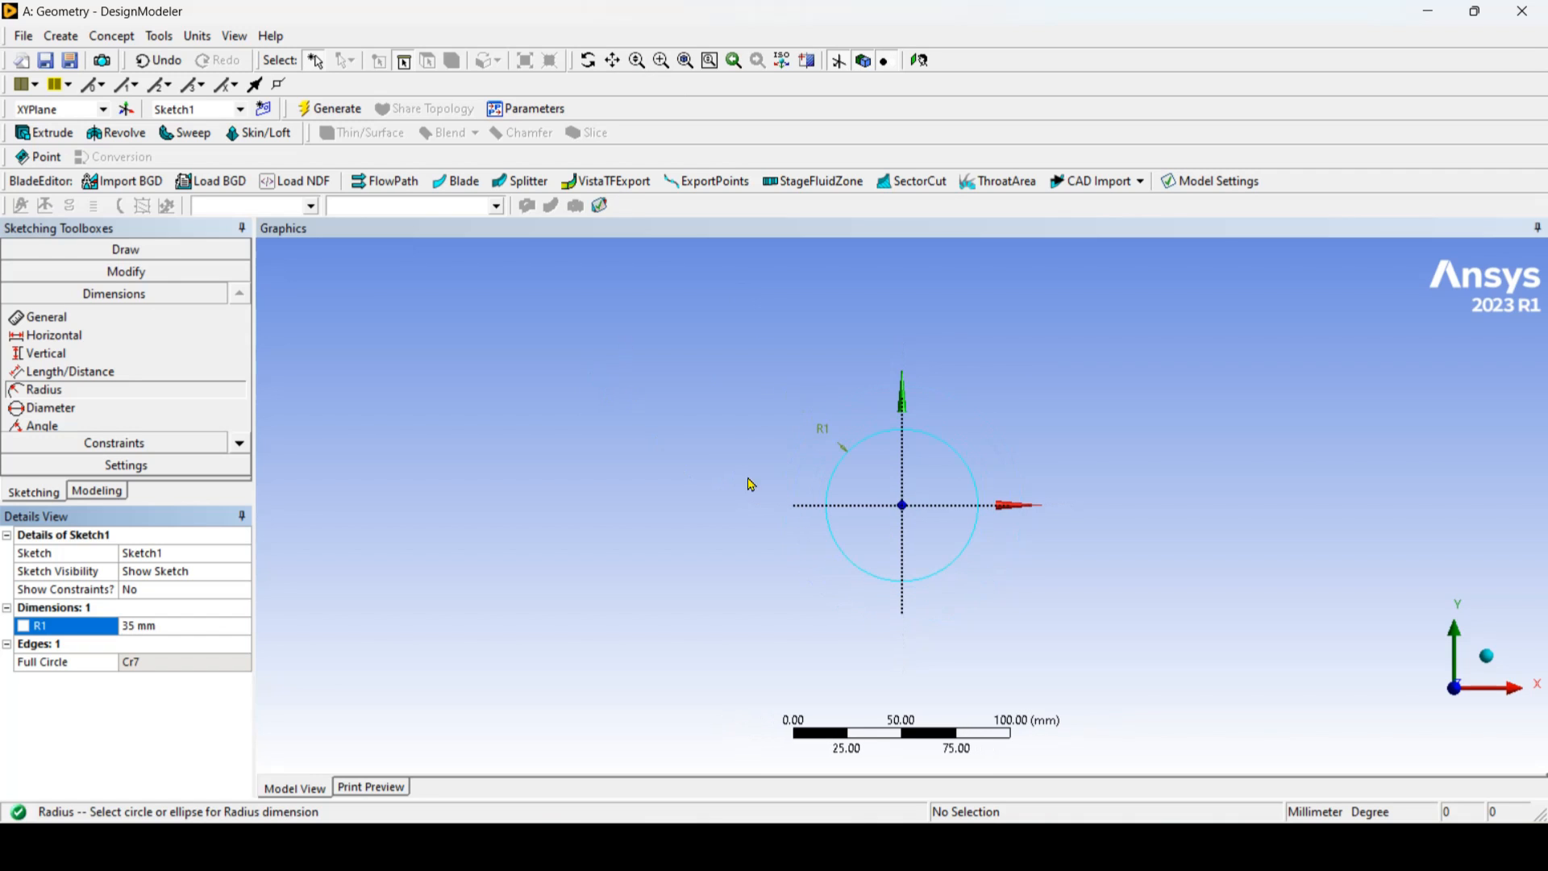
{"action": "left_click", "coordinate": [613, 63]}
{"action": "mouse_move", "coordinate": [922, 497]}
{"action": "left_mouse_down"}
{"action": "mouse_move", "coordinate": [856, 391]}
{"action": "mouse_move", "coordinate": [866, 376]}
{"action": "left_mouse_up"}
{"action": "left_click", "coordinate": [158, 254]}
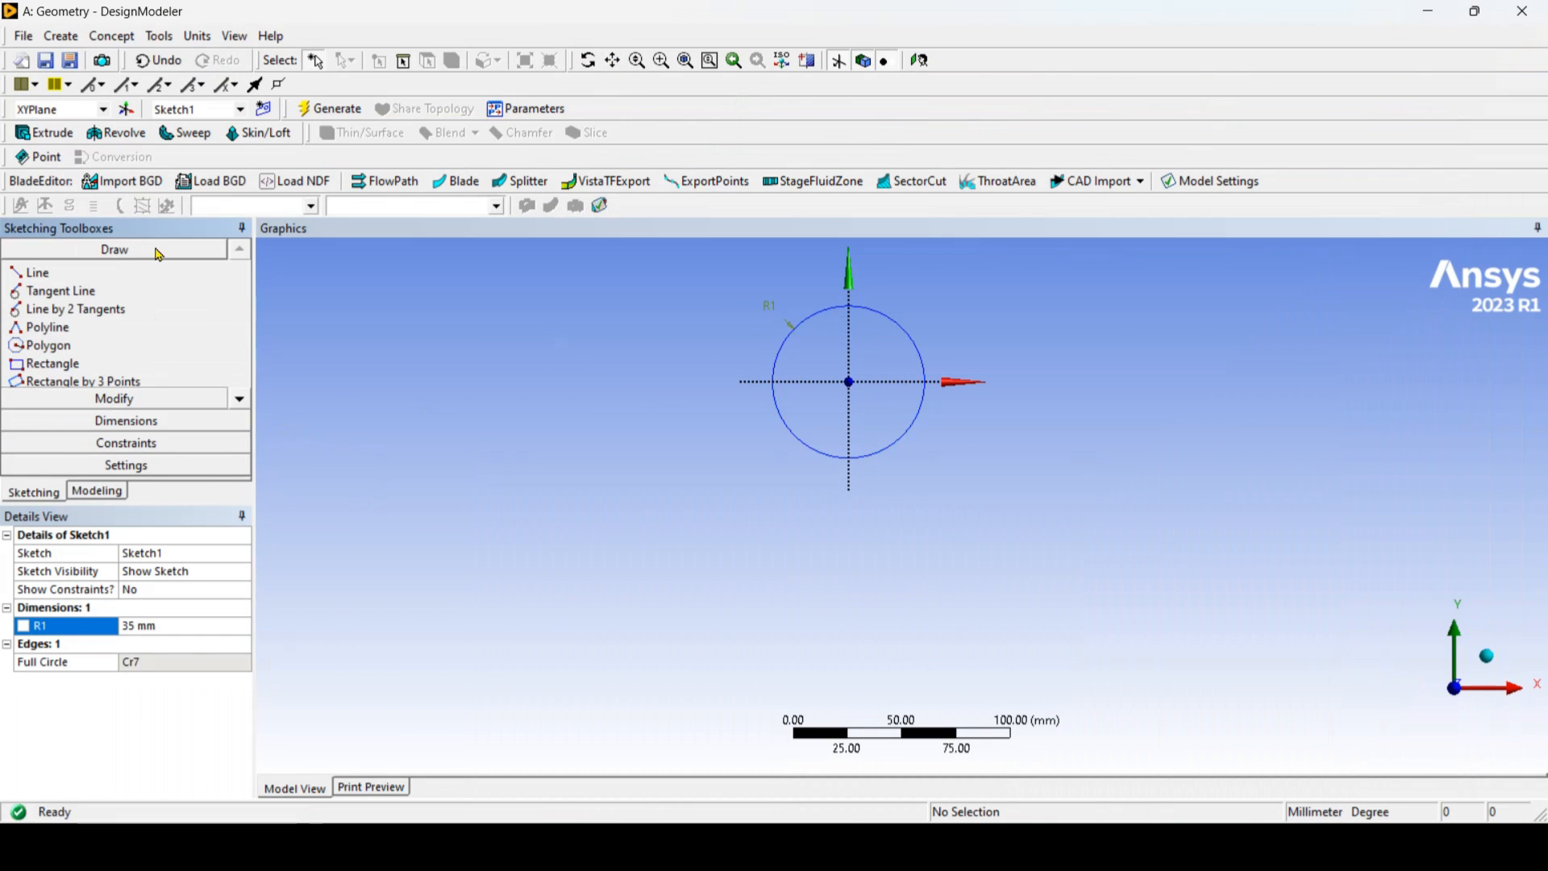
{"action": "left_click", "coordinate": [69, 279]}
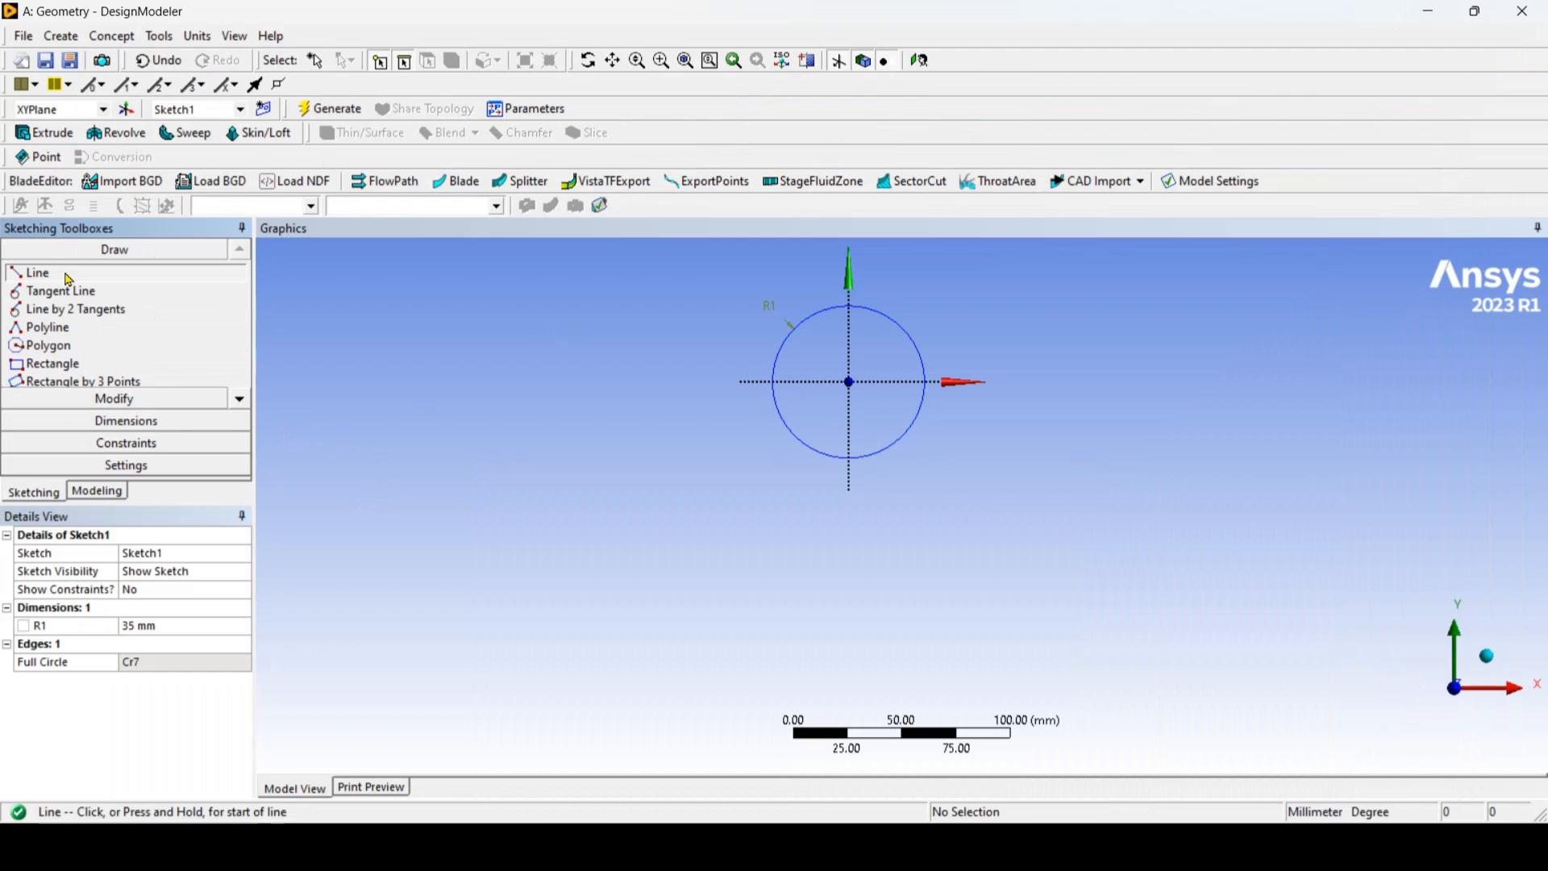
{"action": "left_click", "coordinate": [927, 380]}
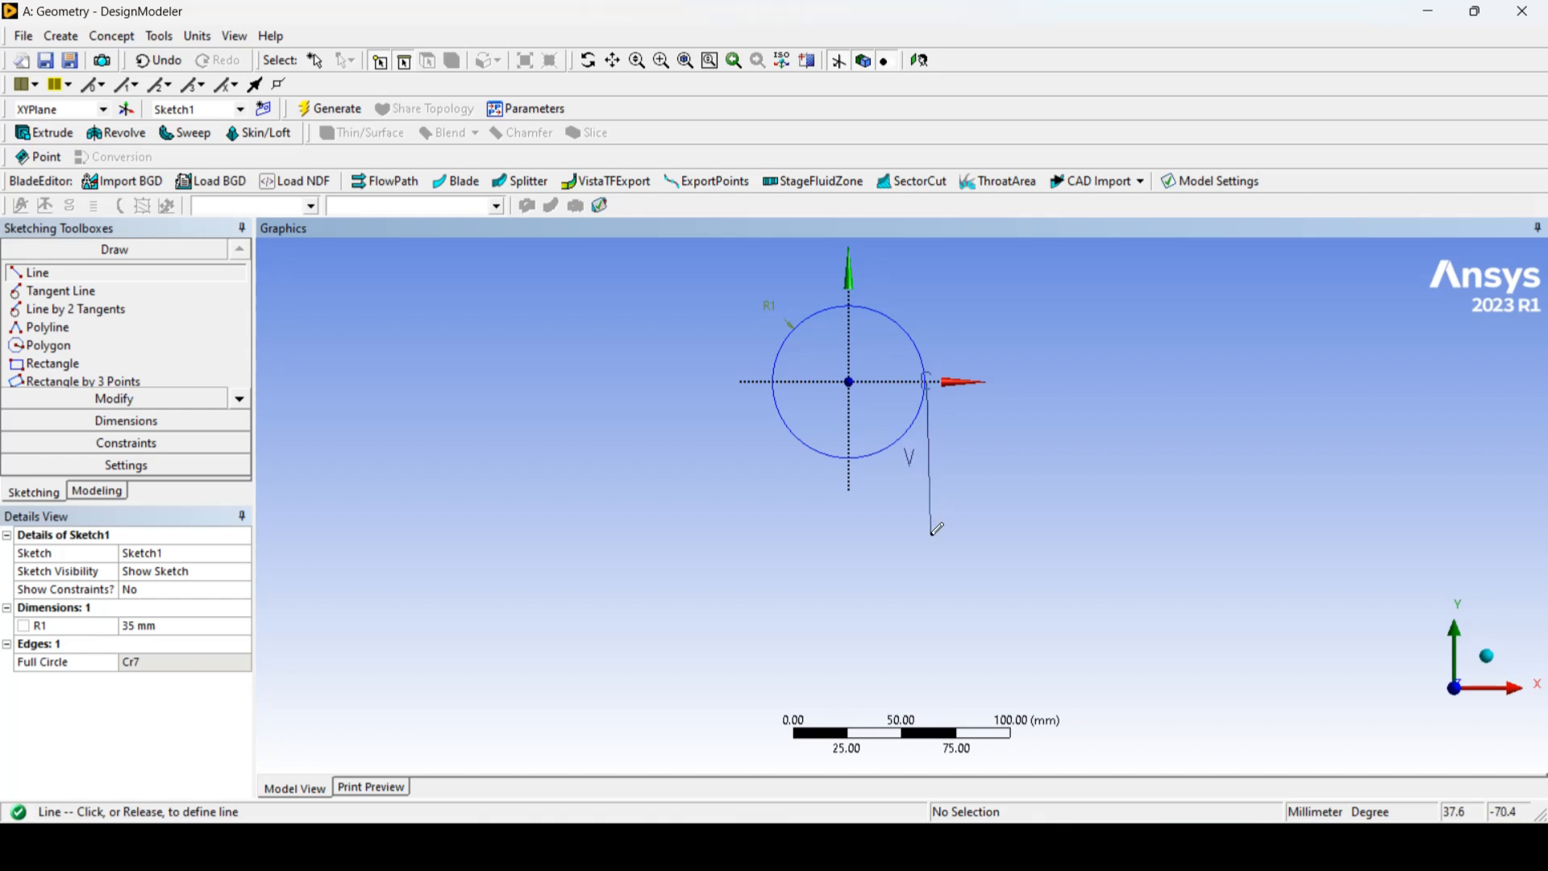
{"action": "left_click", "coordinate": [925, 573]}
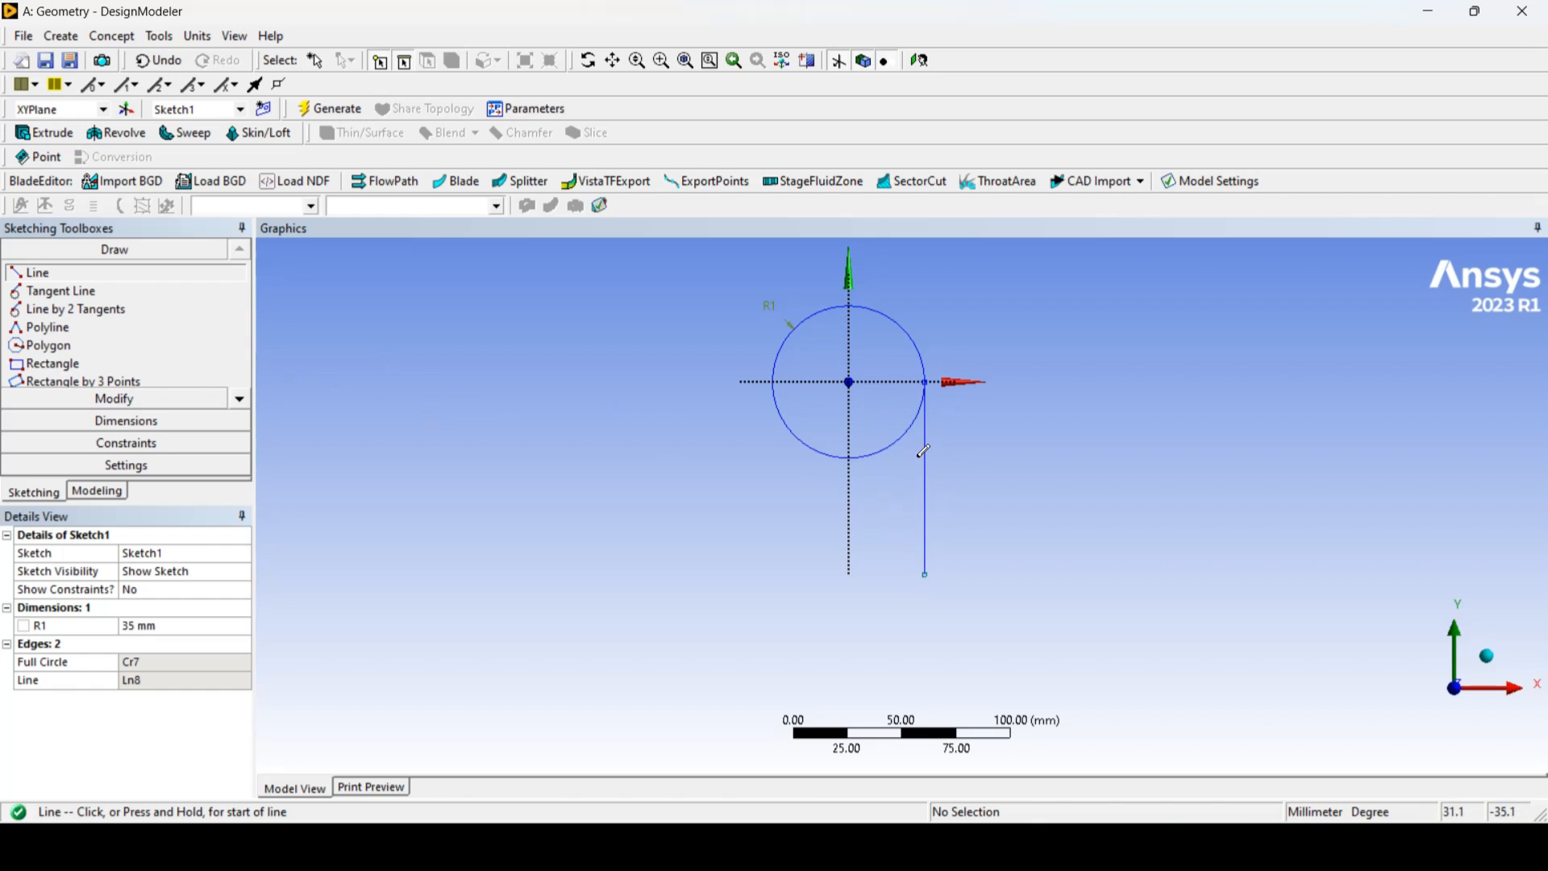
Step: Add a vertical dimension from the X axis to the line's lower endpoint and set it to 40 mm
{"action": "left_click", "coordinate": [174, 421]}
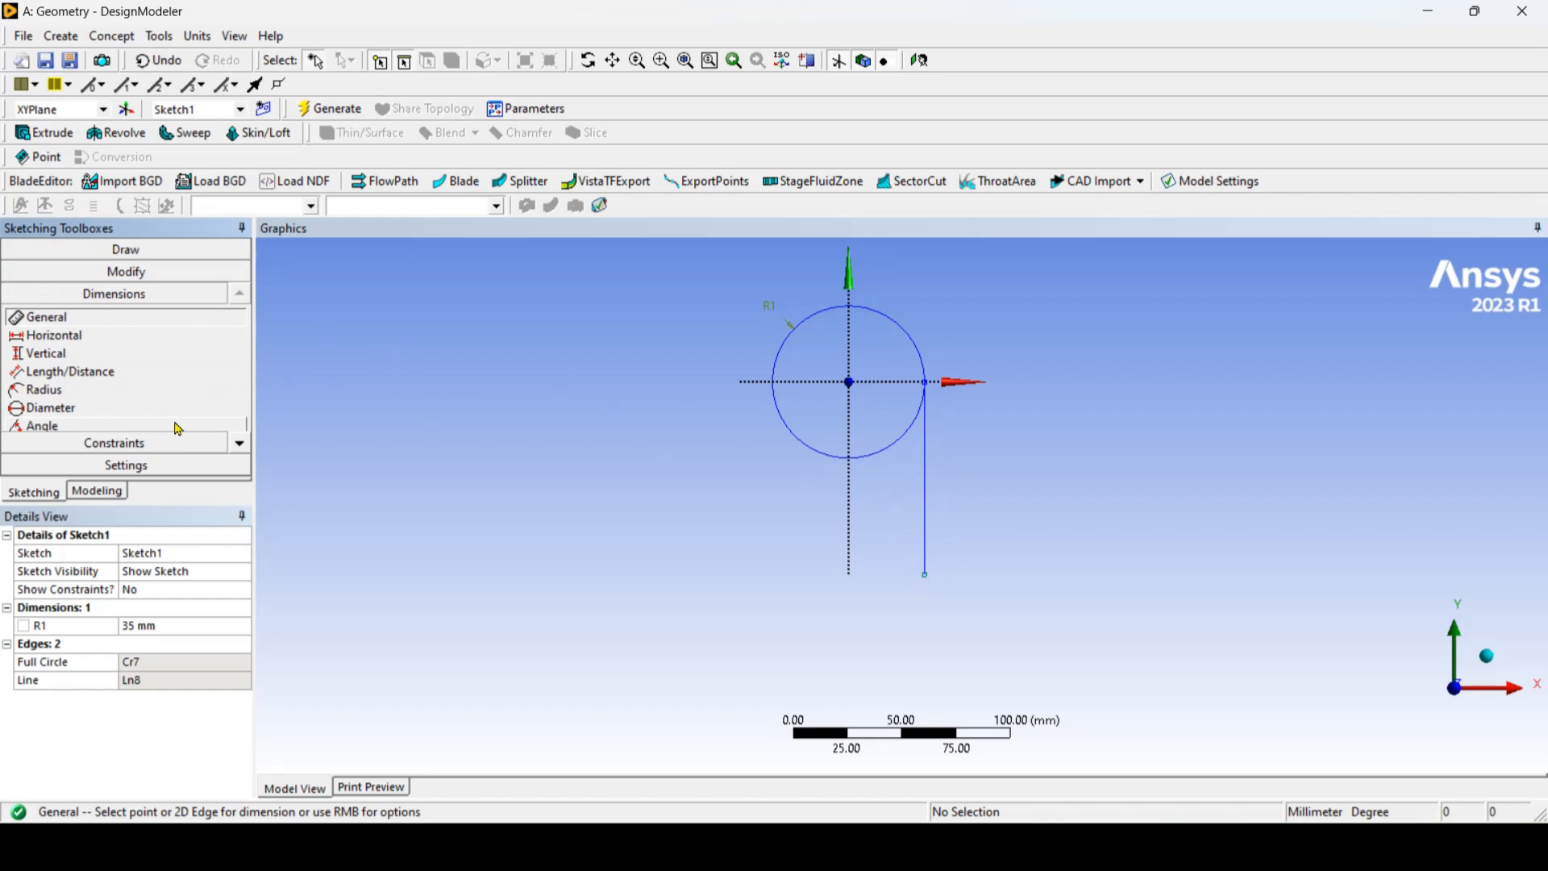
{"action": "left_click", "coordinate": [79, 355]}
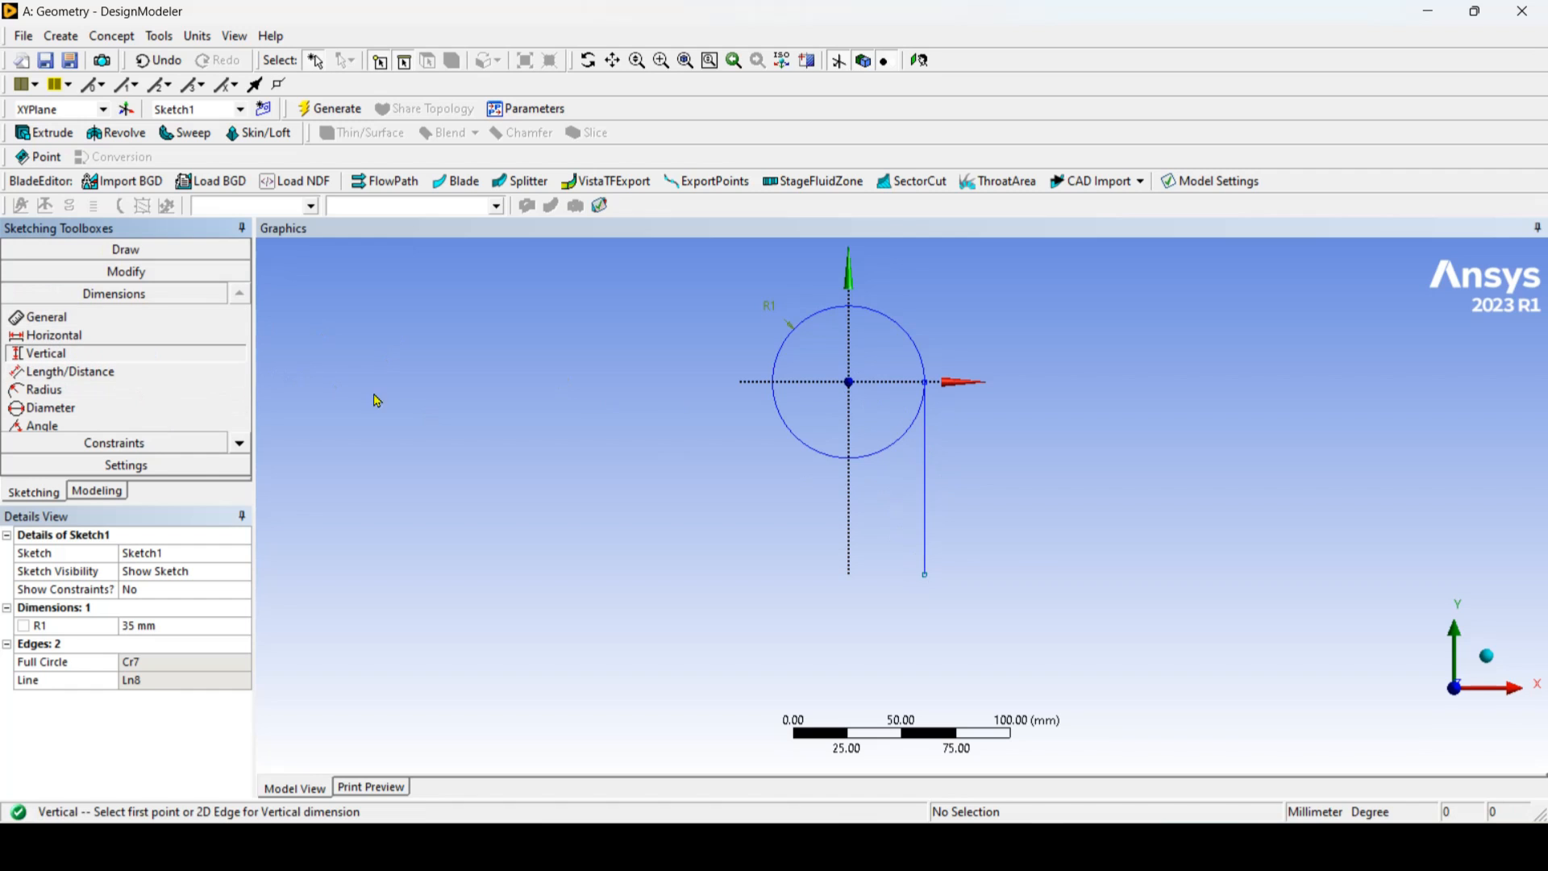
{"action": "left_click", "coordinate": [894, 387]}
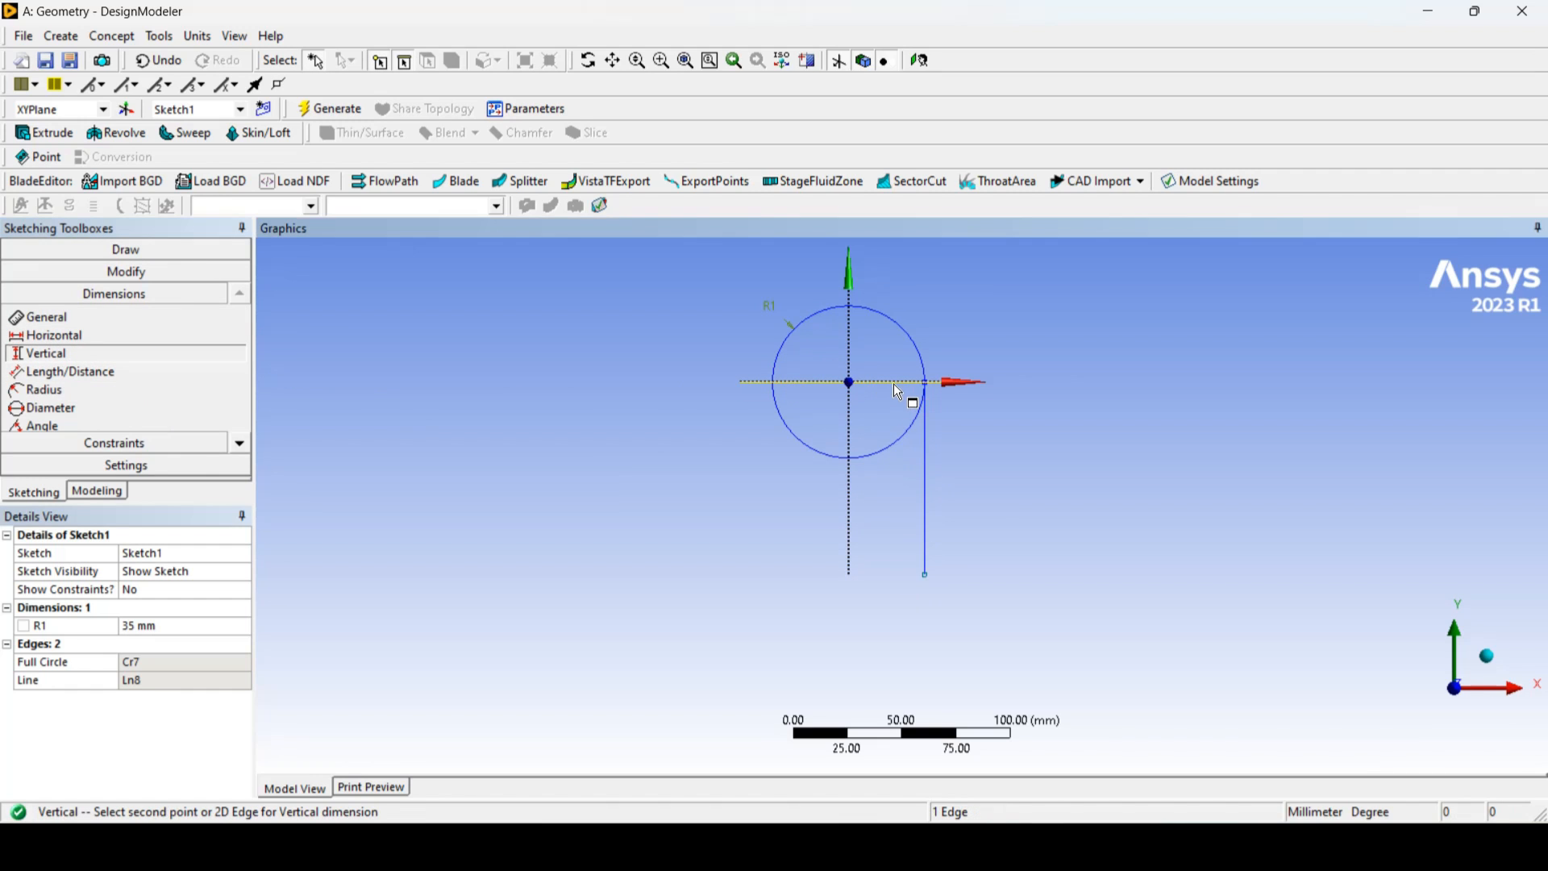
{"action": "left_click", "coordinate": [925, 577]}
{"action": "left_click", "coordinate": [1048, 486]}
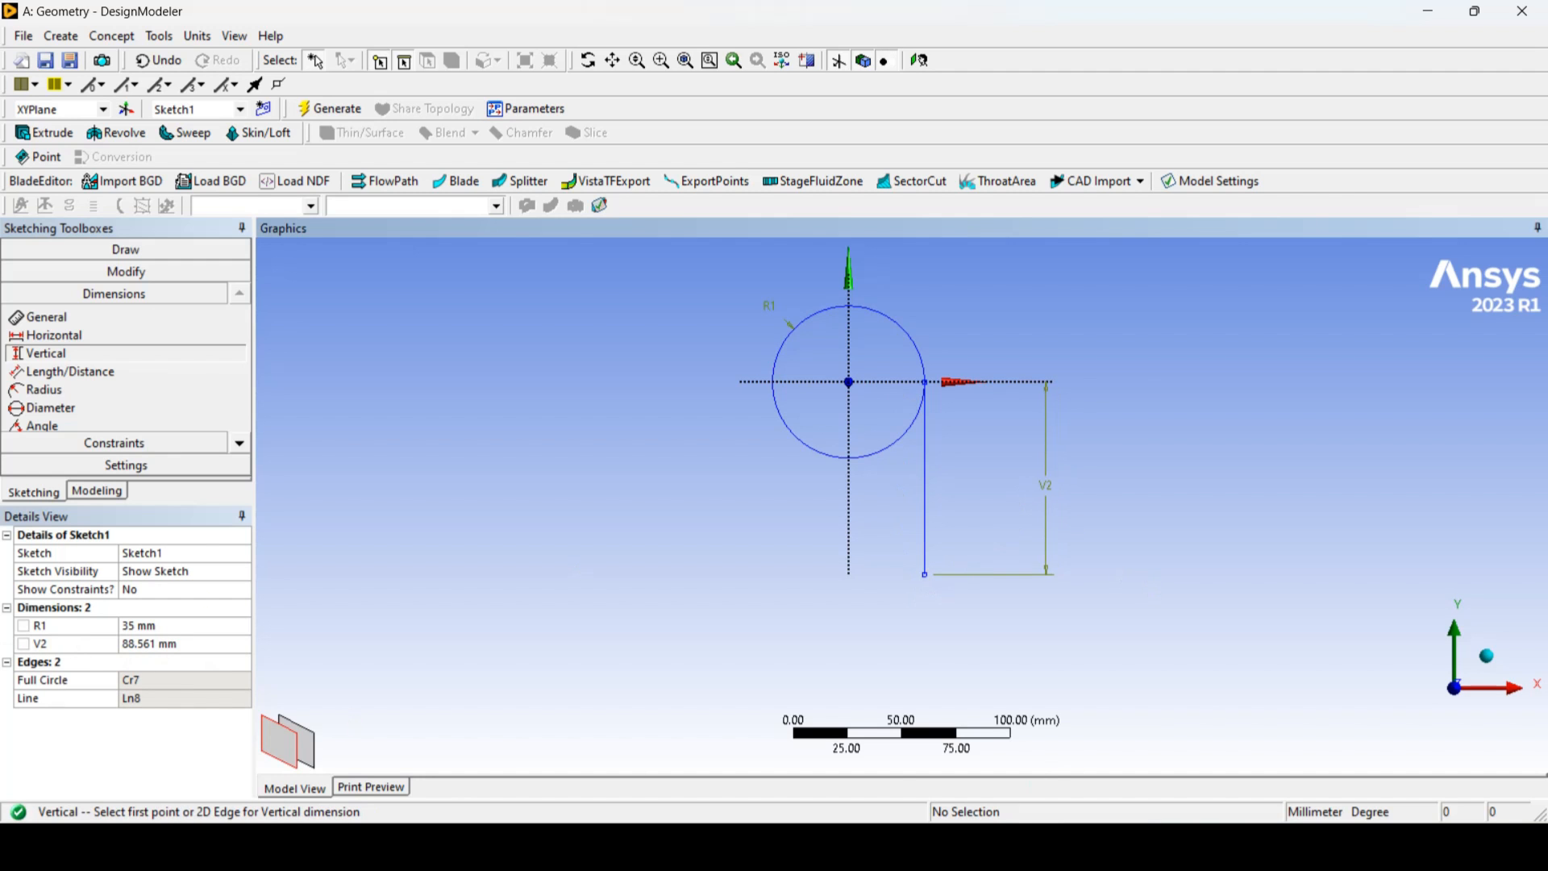
{"action": "key", "text": "alt+Tab"}
{"action": "key", "text": "alt+Tab"}
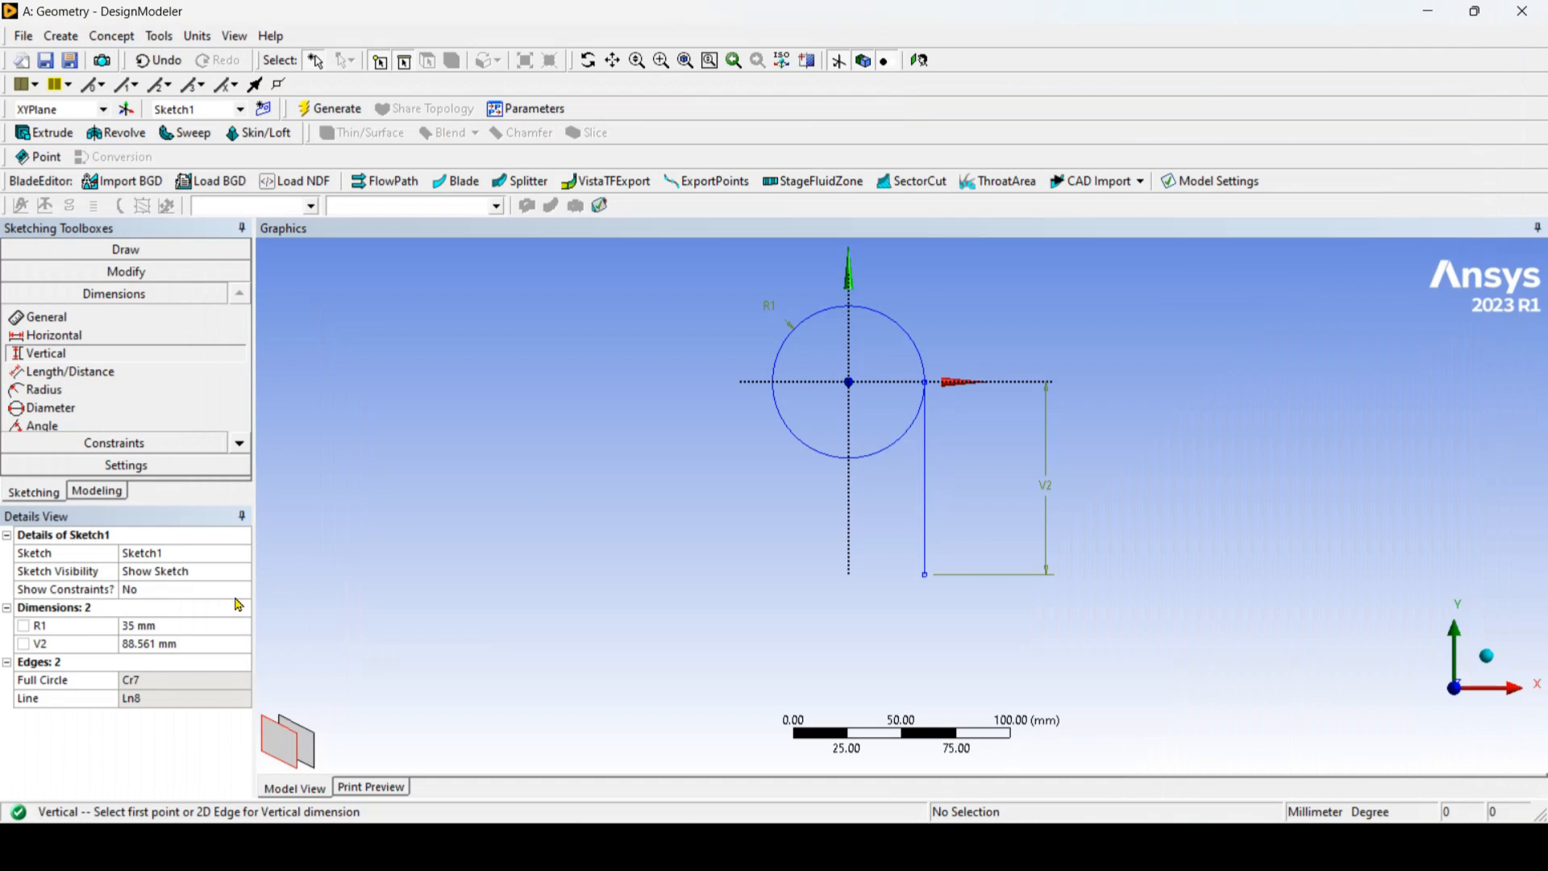
{"action": "left_click", "coordinate": [182, 643]}
{"action": "type", "text": "40"}
{"action": "key", "text": "Return"}
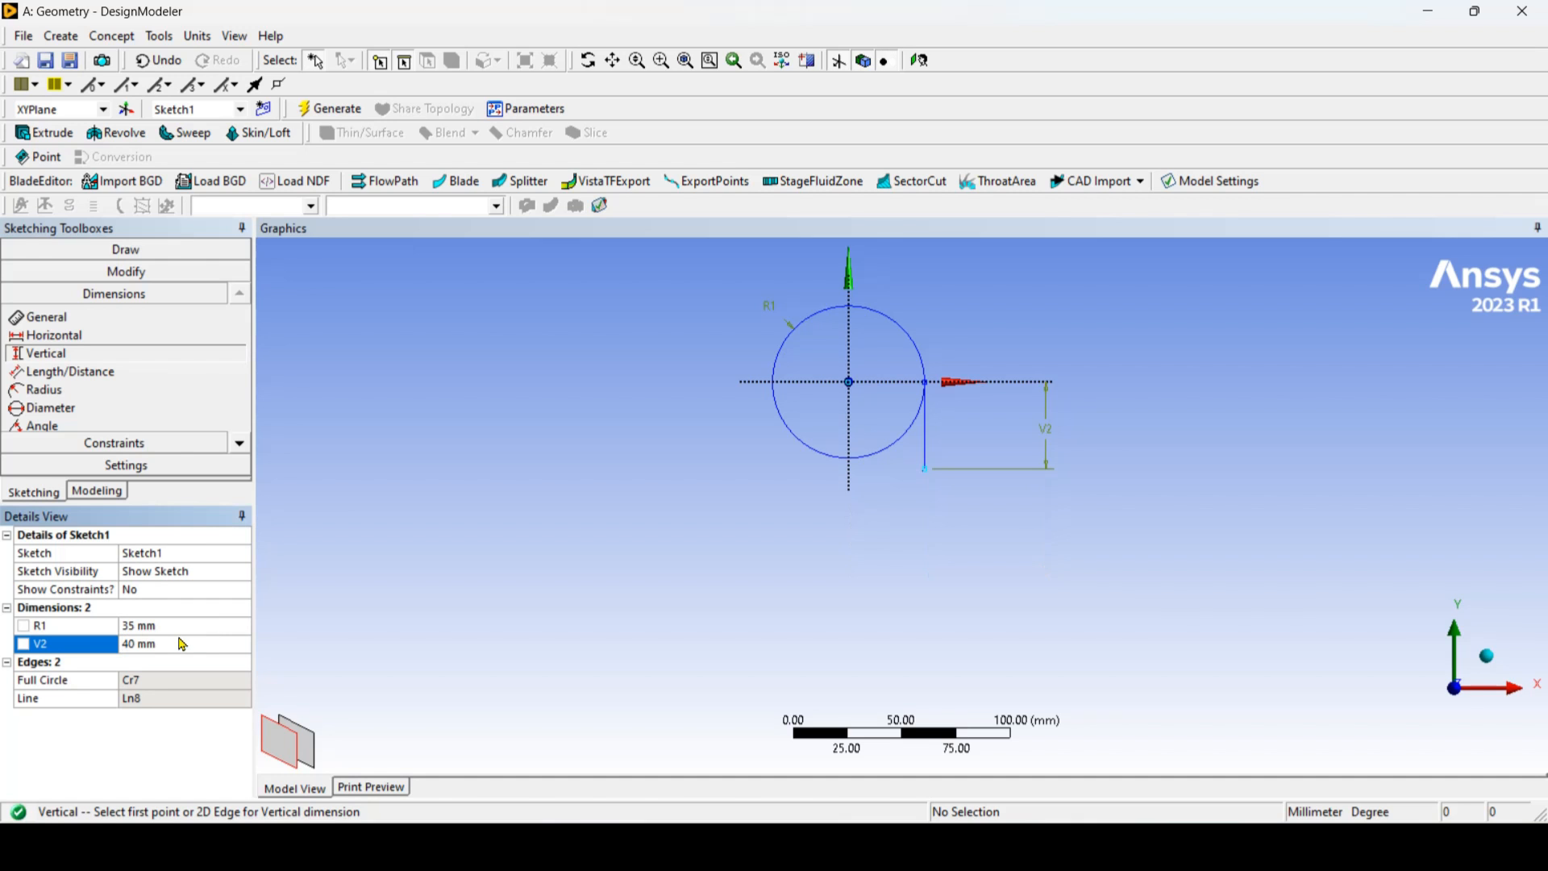
Step: Check the reference drawing, then draw a horizontal line about 149 mm long in the negative X direction from the vertical line's lower endpoint
{"action": "key", "text": "alt+Tab"}
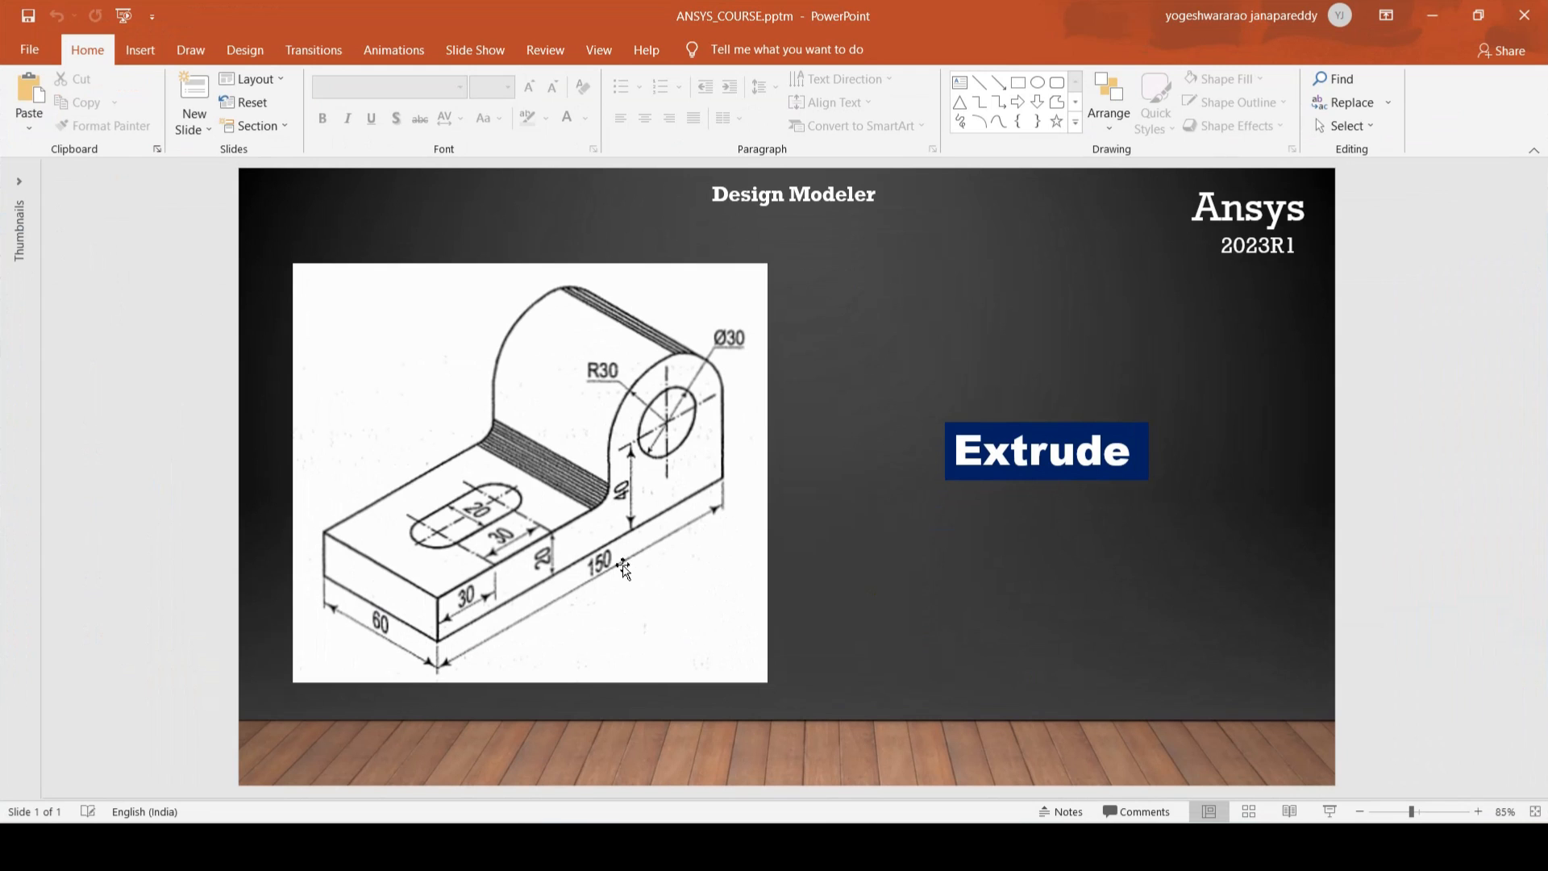
{"action": "left_click", "coordinate": [1435, 15]}
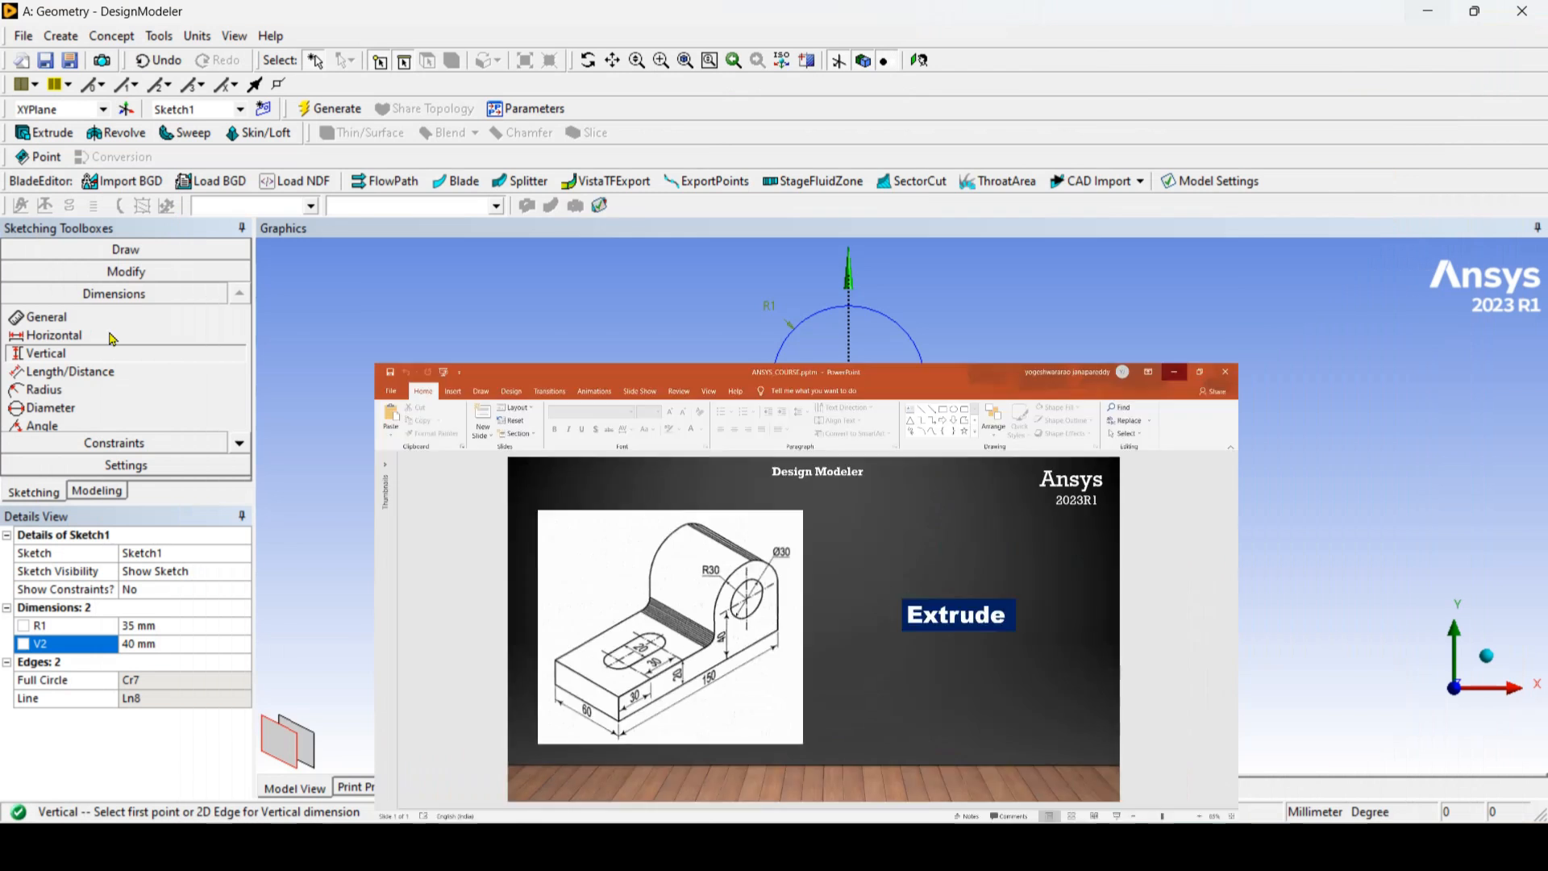
{"action": "left_click", "coordinate": [179, 250]}
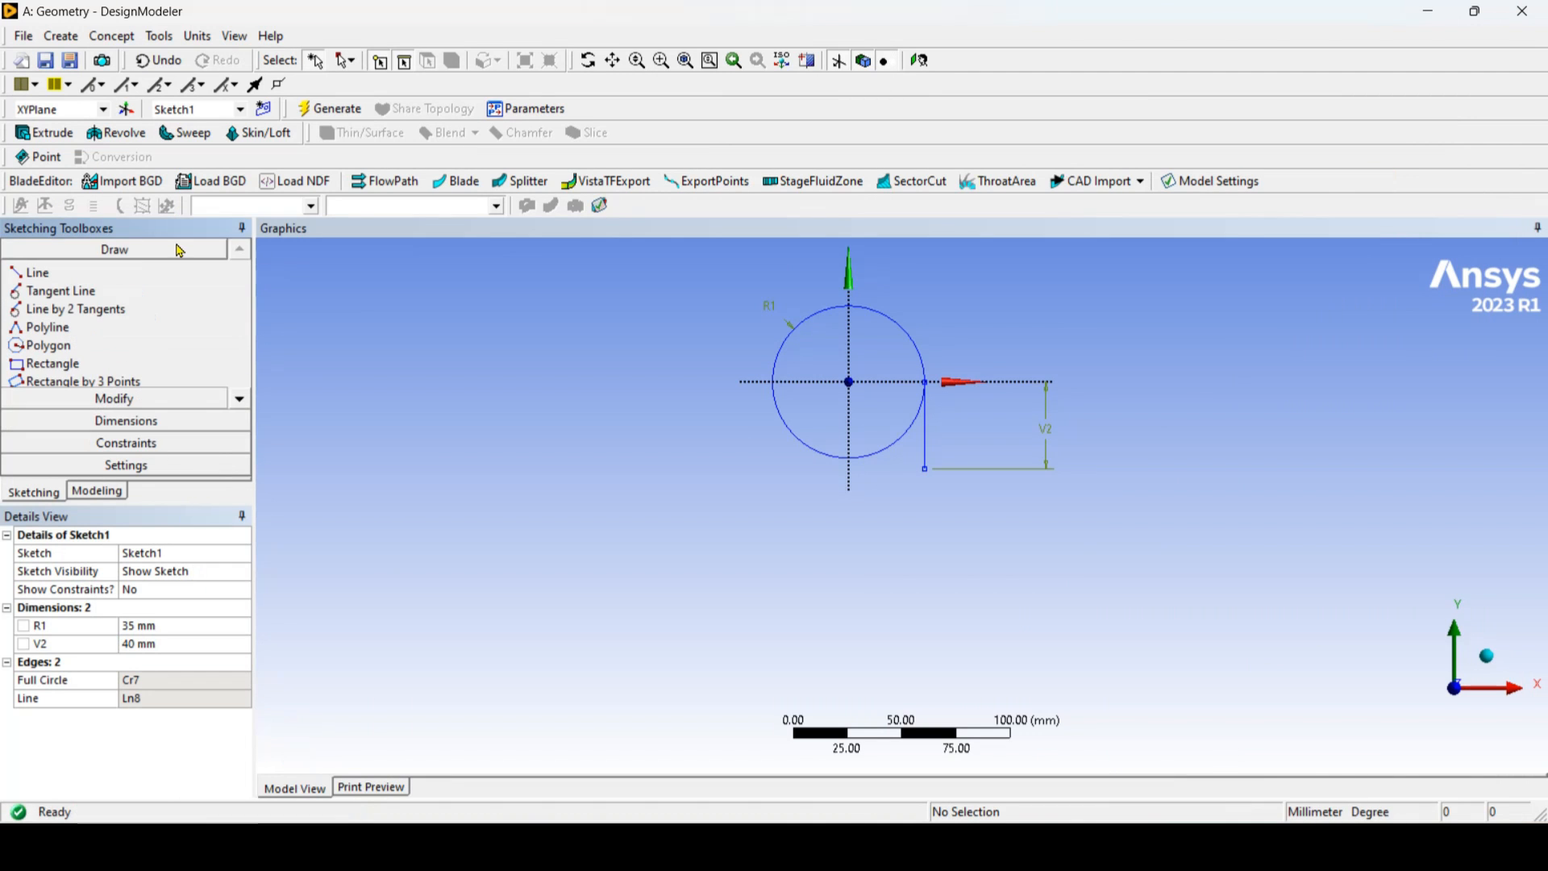
{"action": "left_click", "coordinate": [48, 274]}
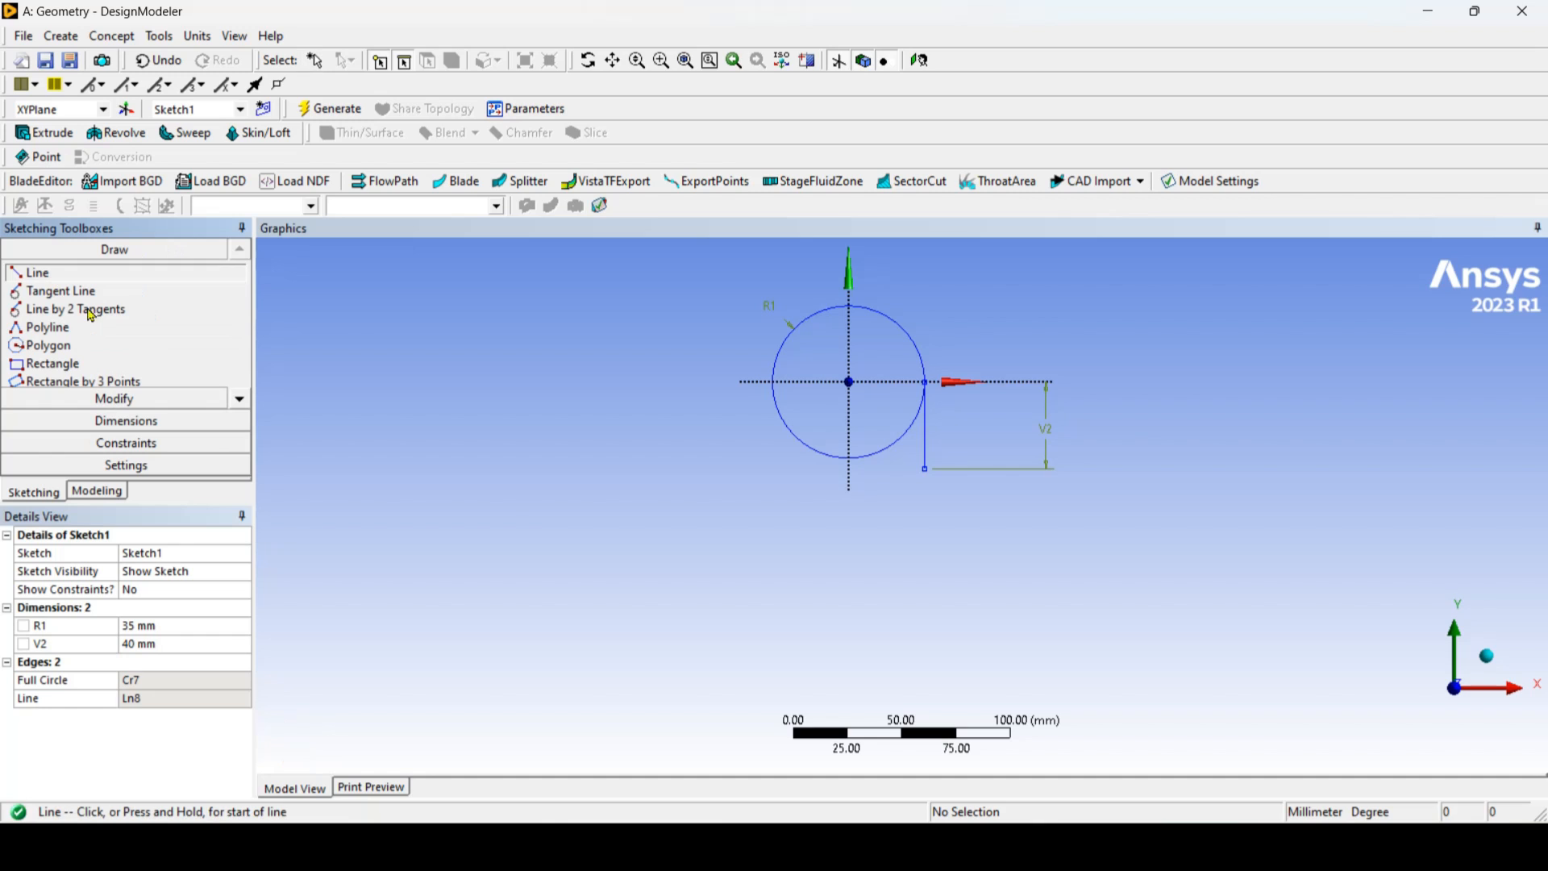
{"action": "left_click", "coordinate": [925, 469]}
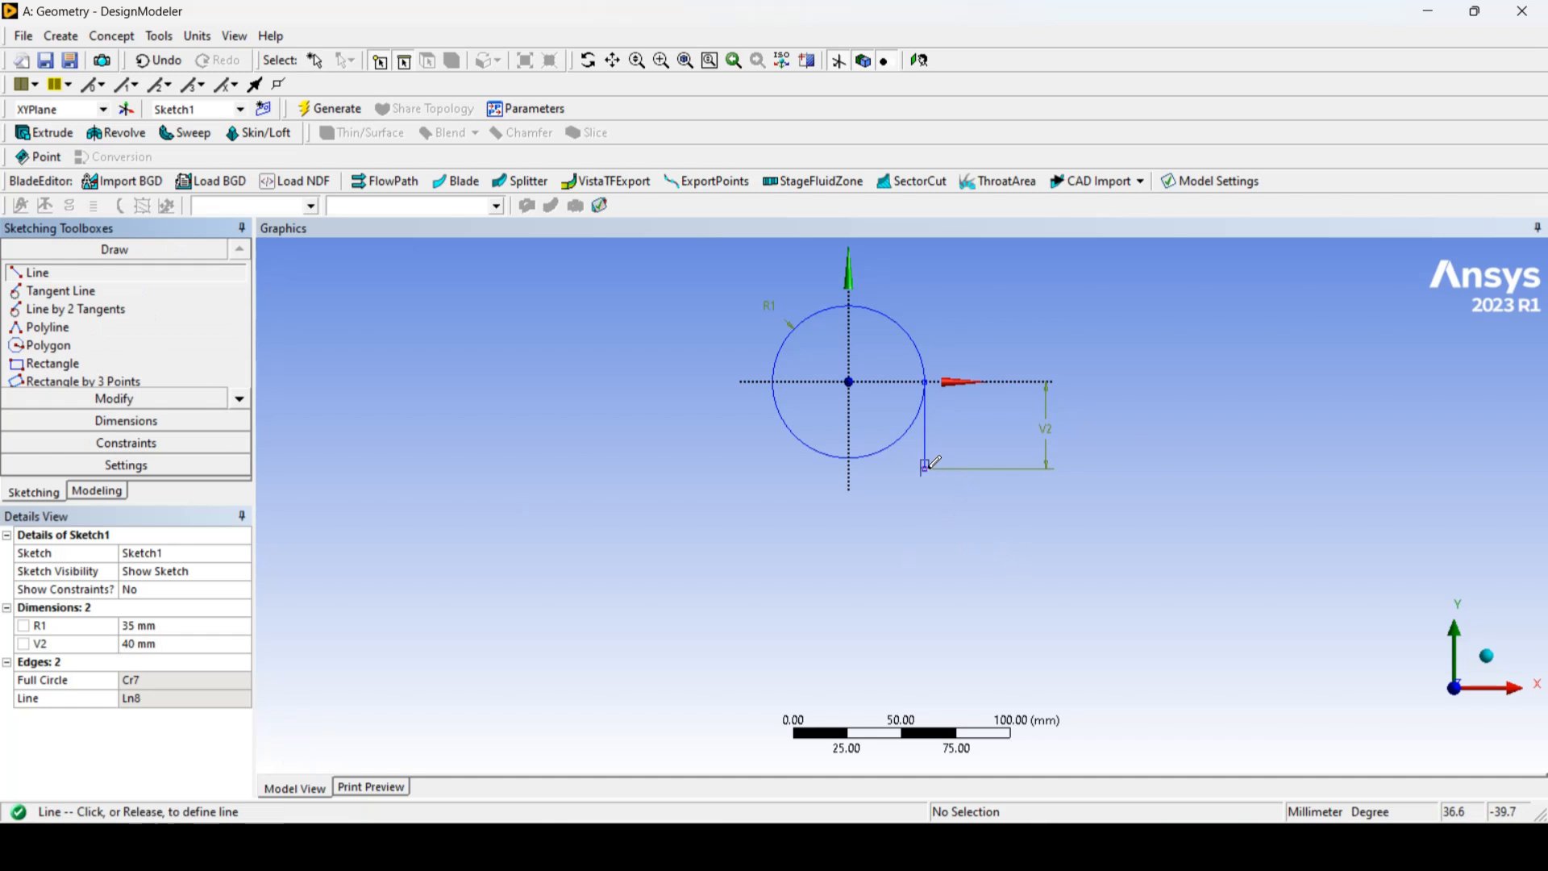
{"action": "left_click", "coordinate": [601, 469]}
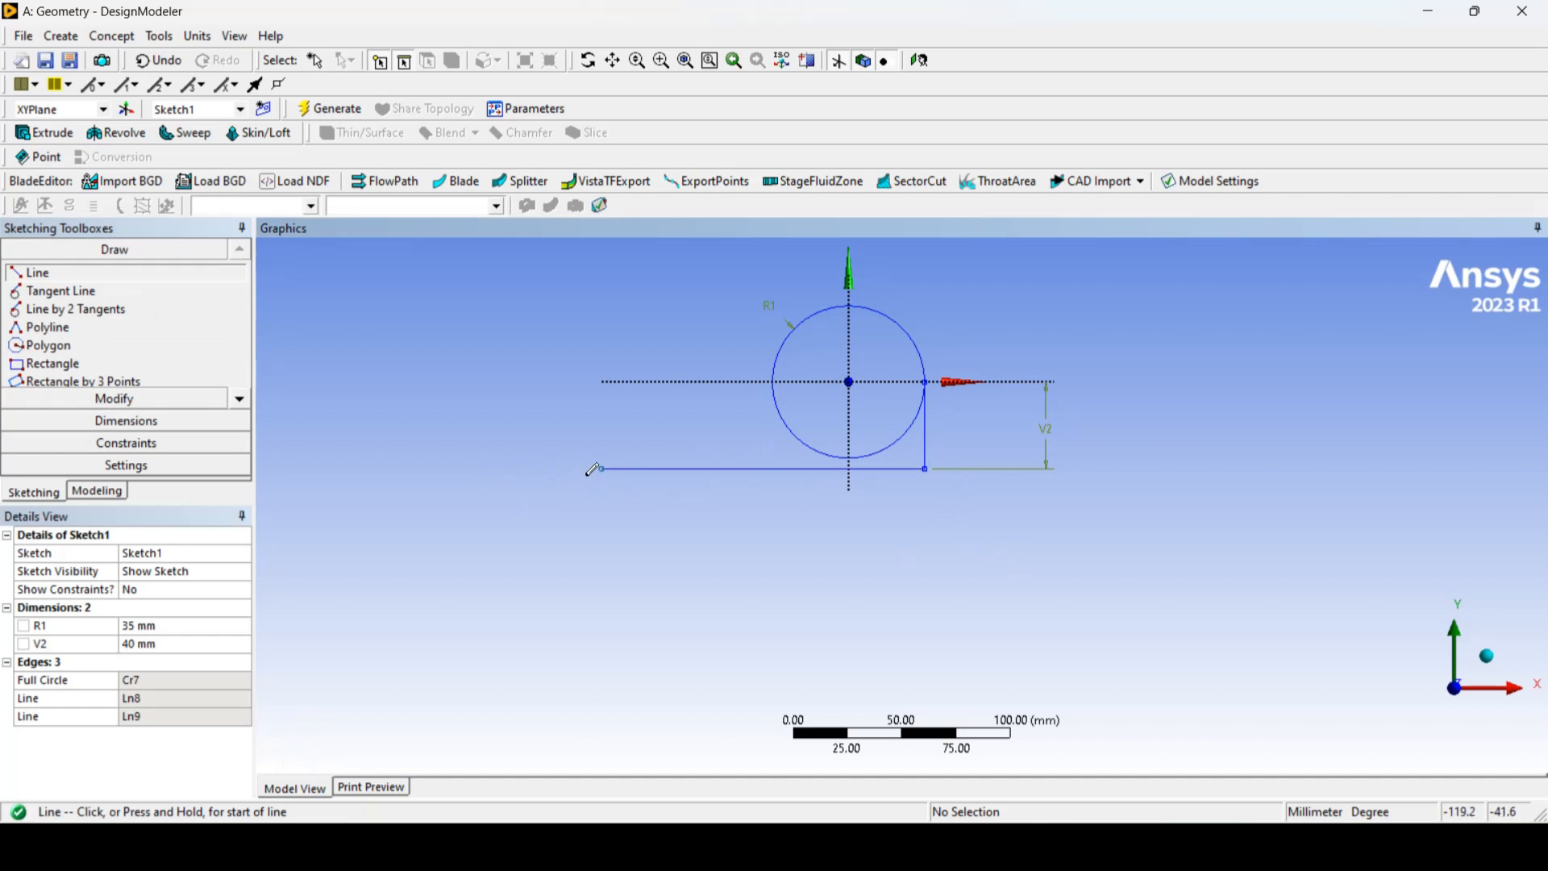
Step: Add a horizontal dimension to the bottom line and set it to 150 mm
{"action": "left_click", "coordinate": [142, 421]}
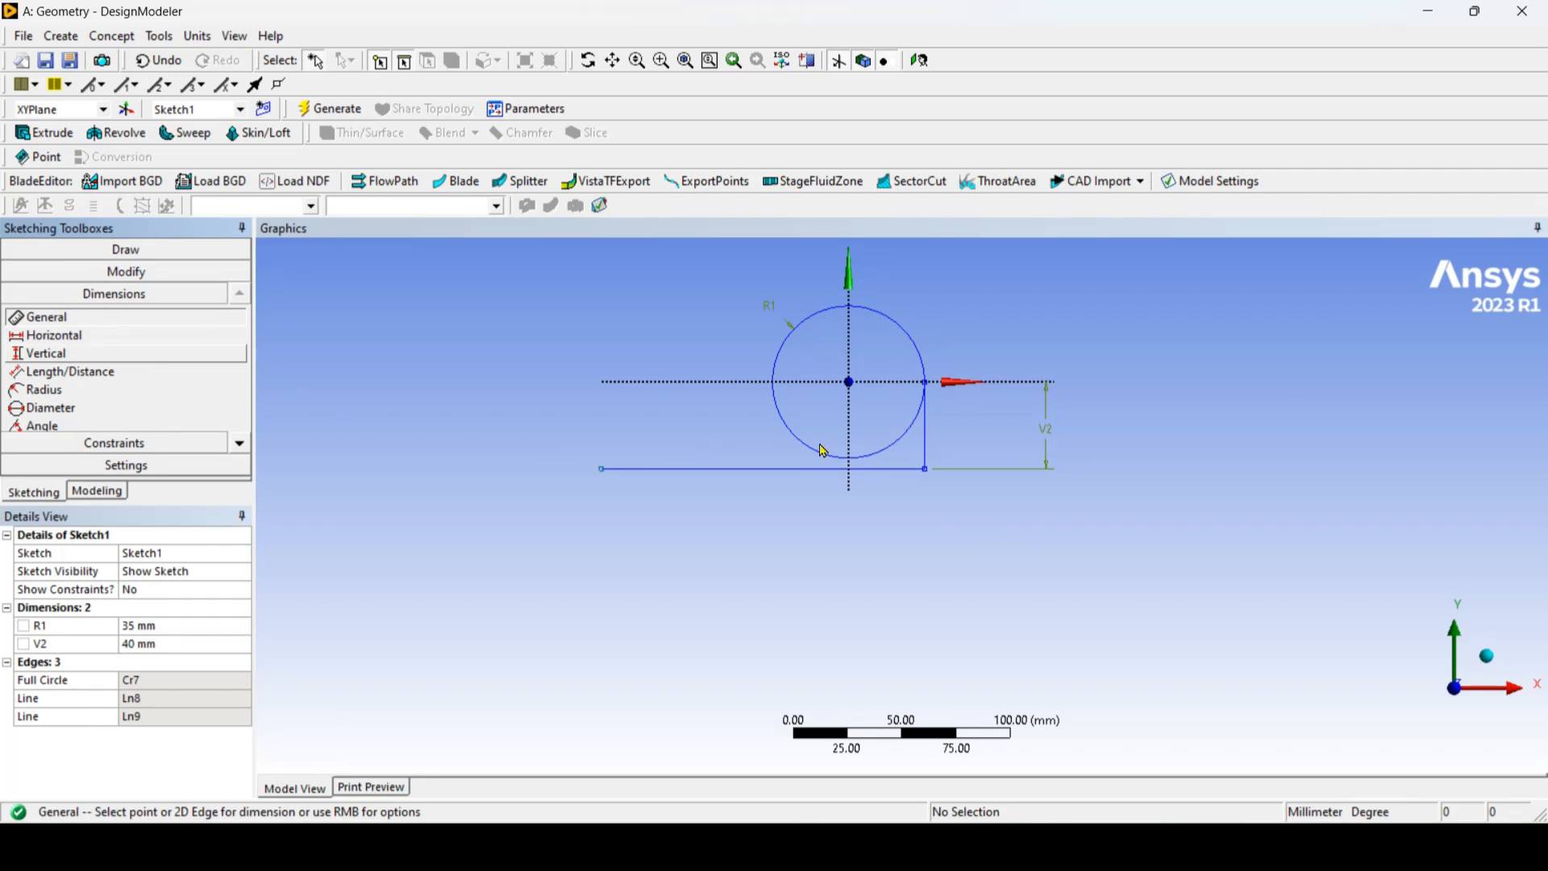
{"action": "left_click", "coordinate": [738, 469]}
{"action": "left_click", "coordinate": [768, 520]}
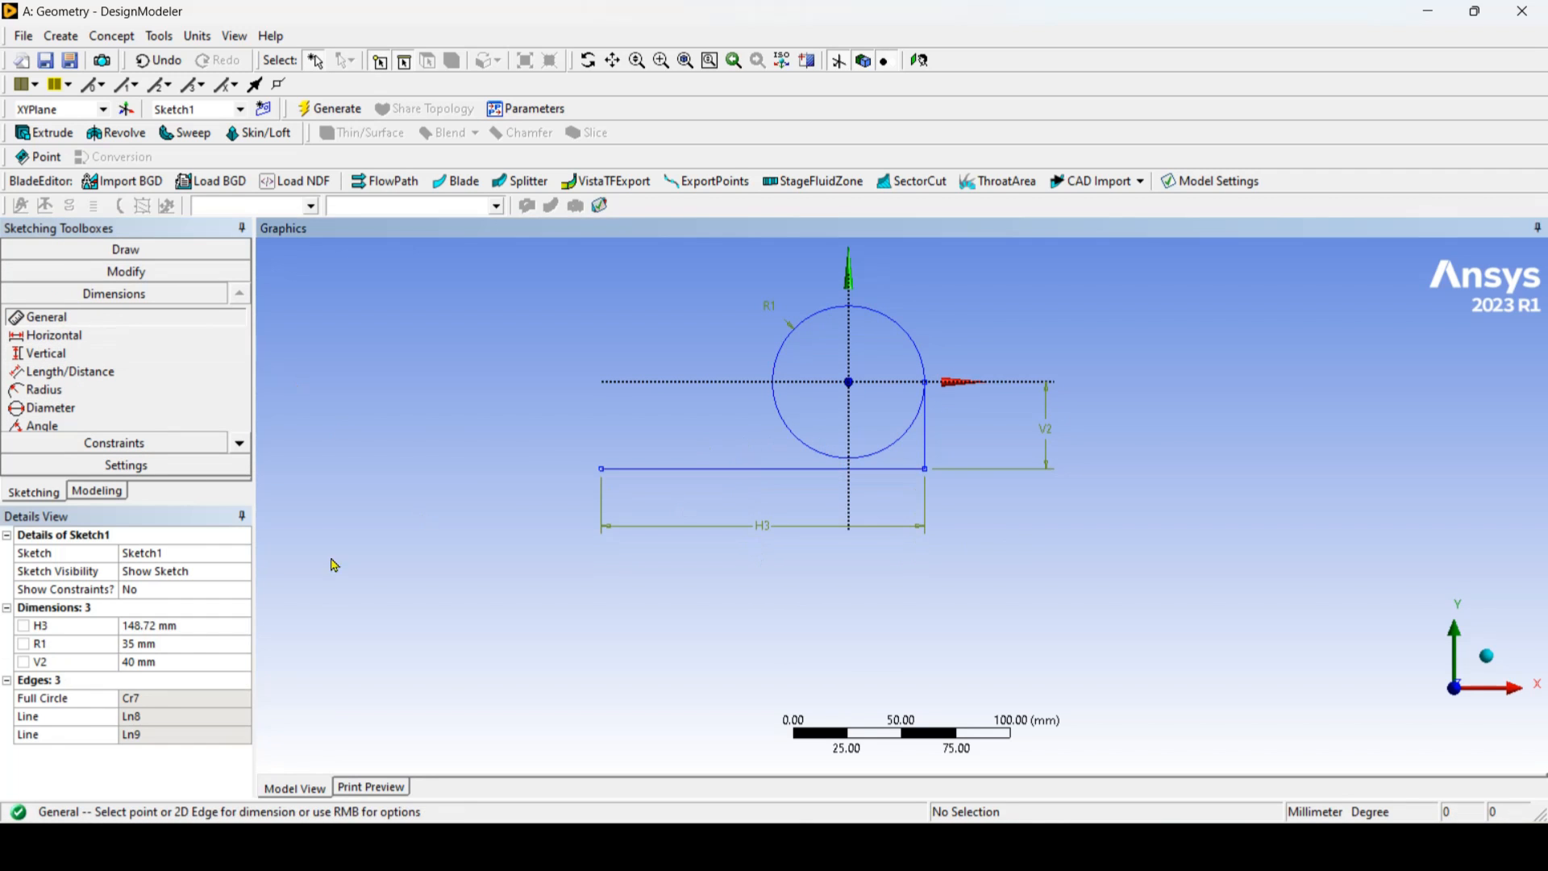
{"action": "left_click", "coordinate": [203, 628]}
{"action": "type", "text": "150"}
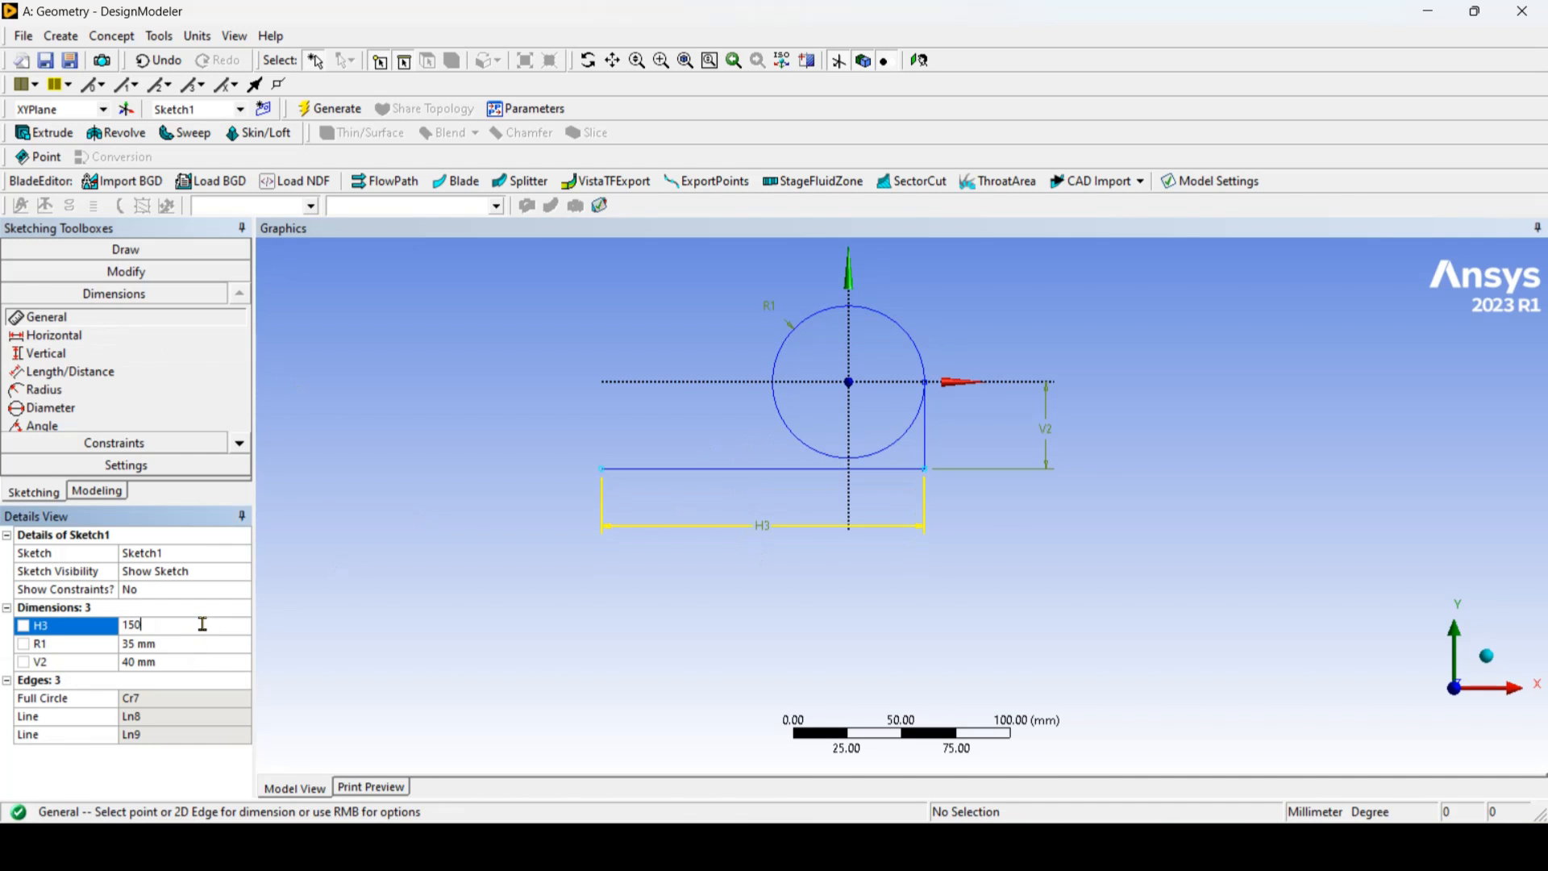
{"action": "key", "text": "Return"}
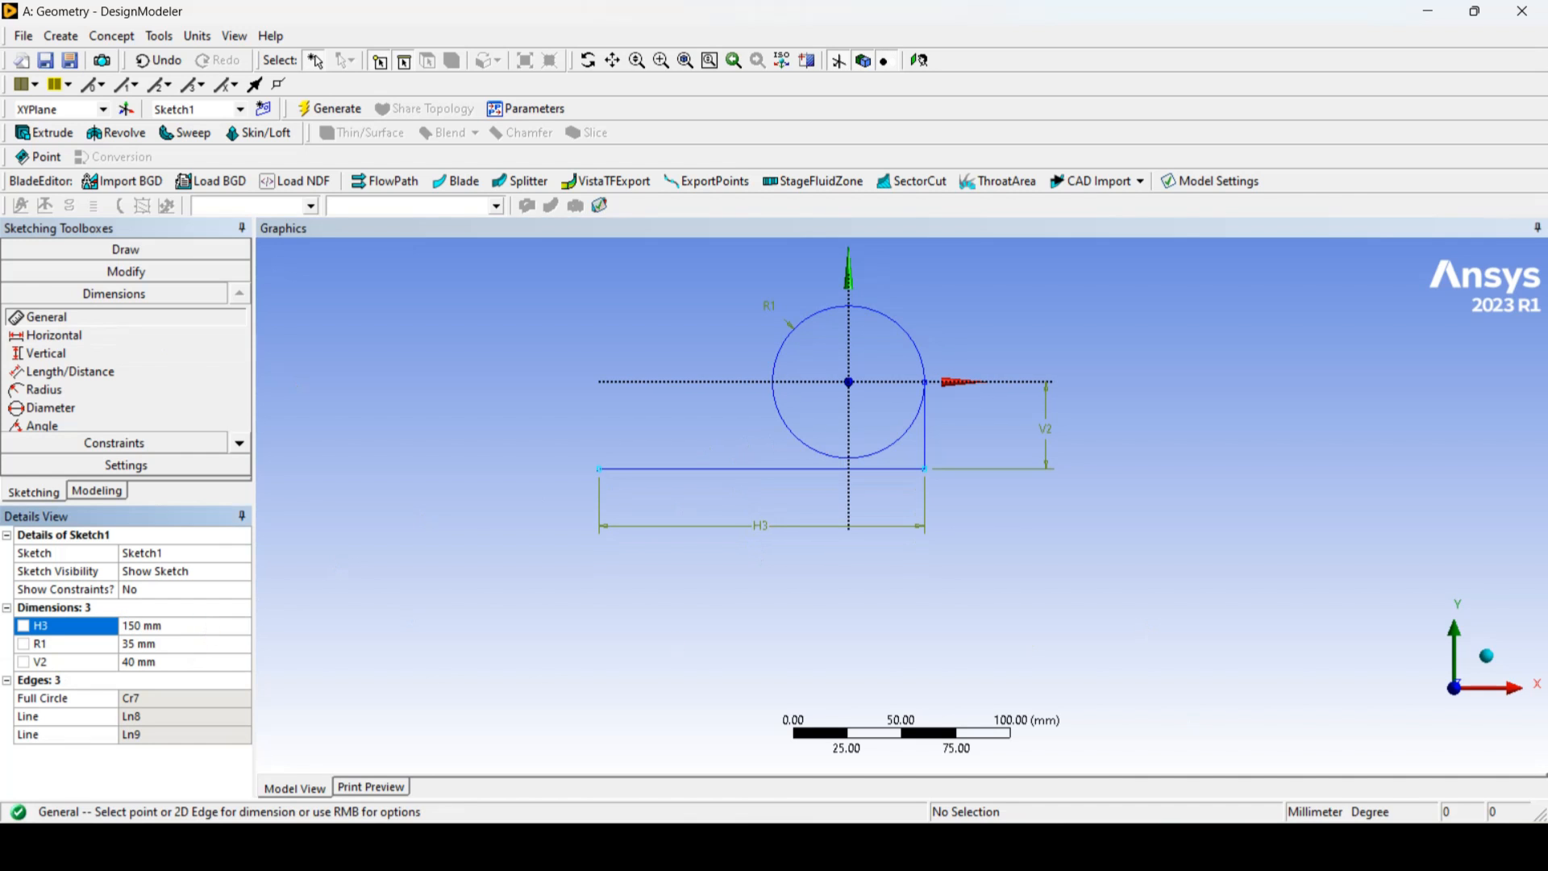
Step: Check the reference drawing and draw a vertical line about 27 mm long upward from the bottom line's free endpoint
{"action": "left_click", "coordinate": [1002, 843]}
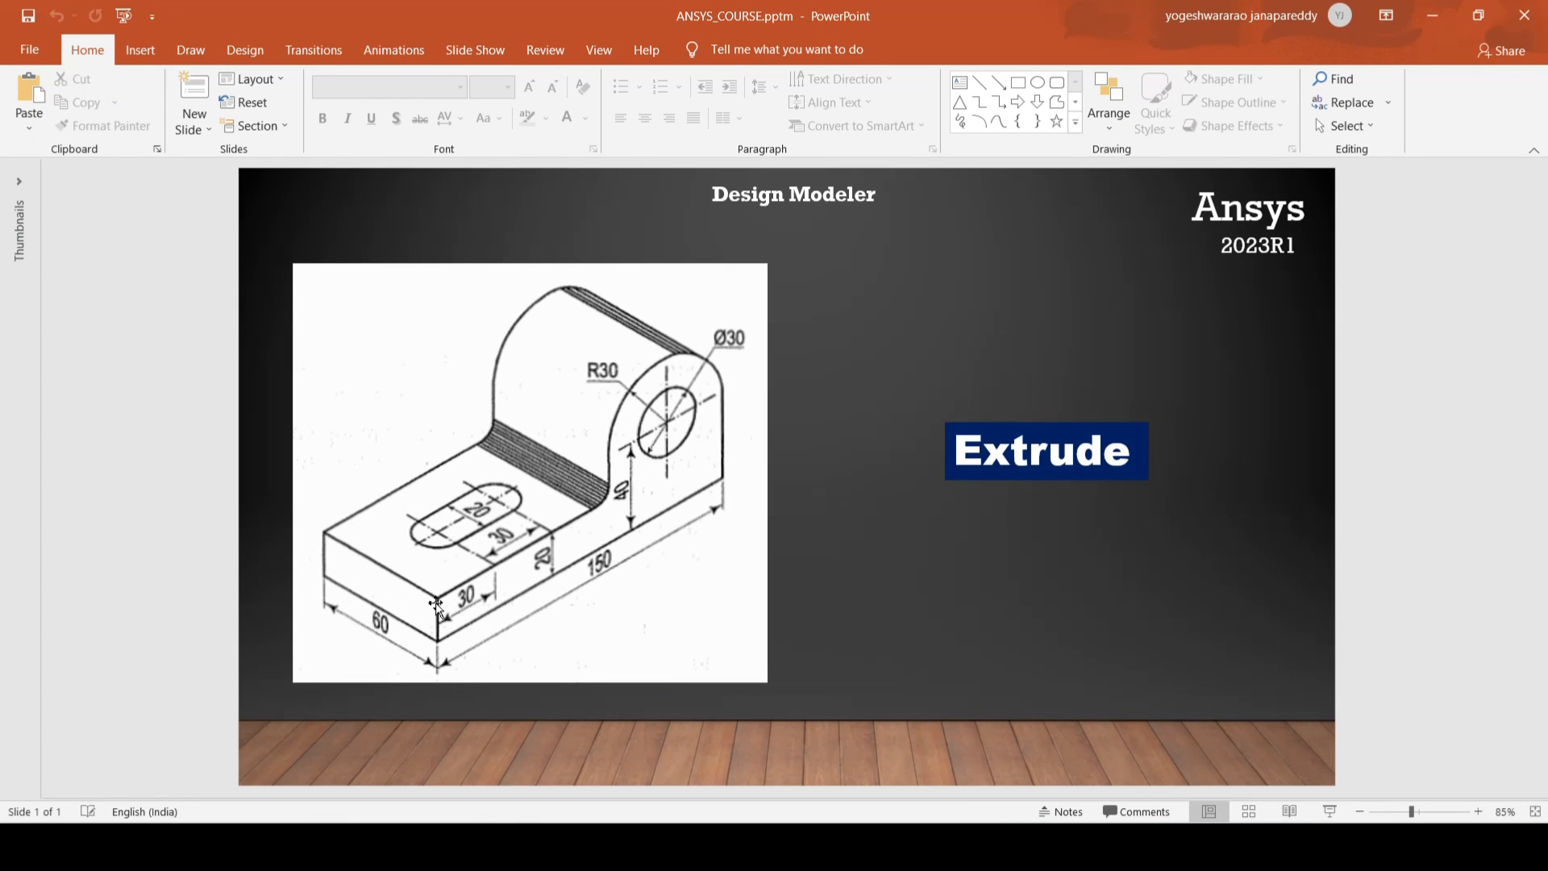
{"action": "left_click", "coordinate": [1432, 16]}
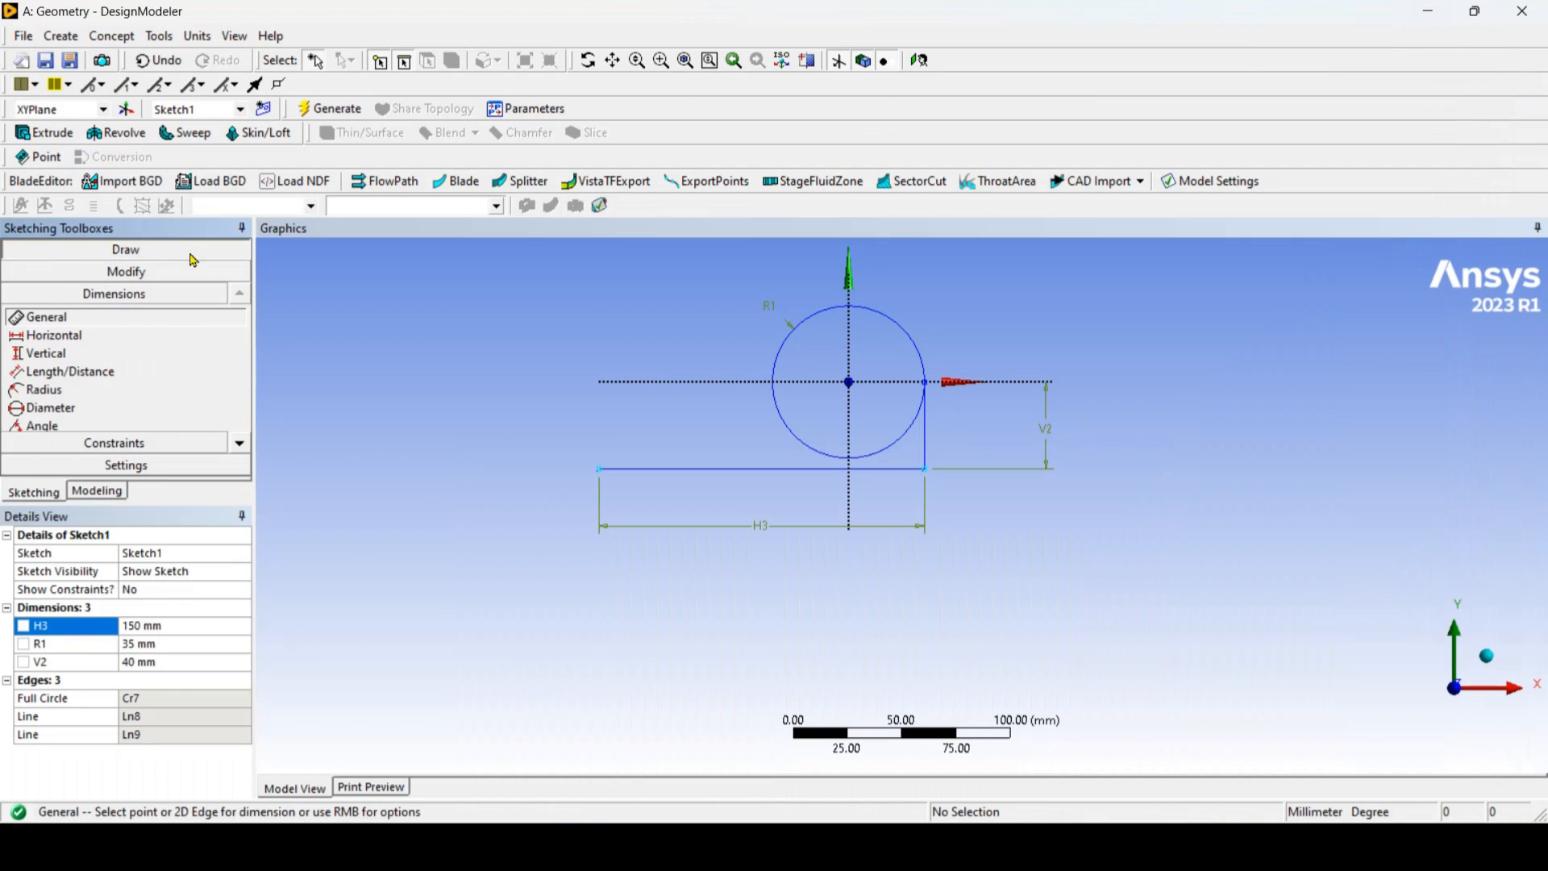
{"action": "left_click", "coordinate": [191, 254]}
{"action": "left_click", "coordinate": [36, 272]}
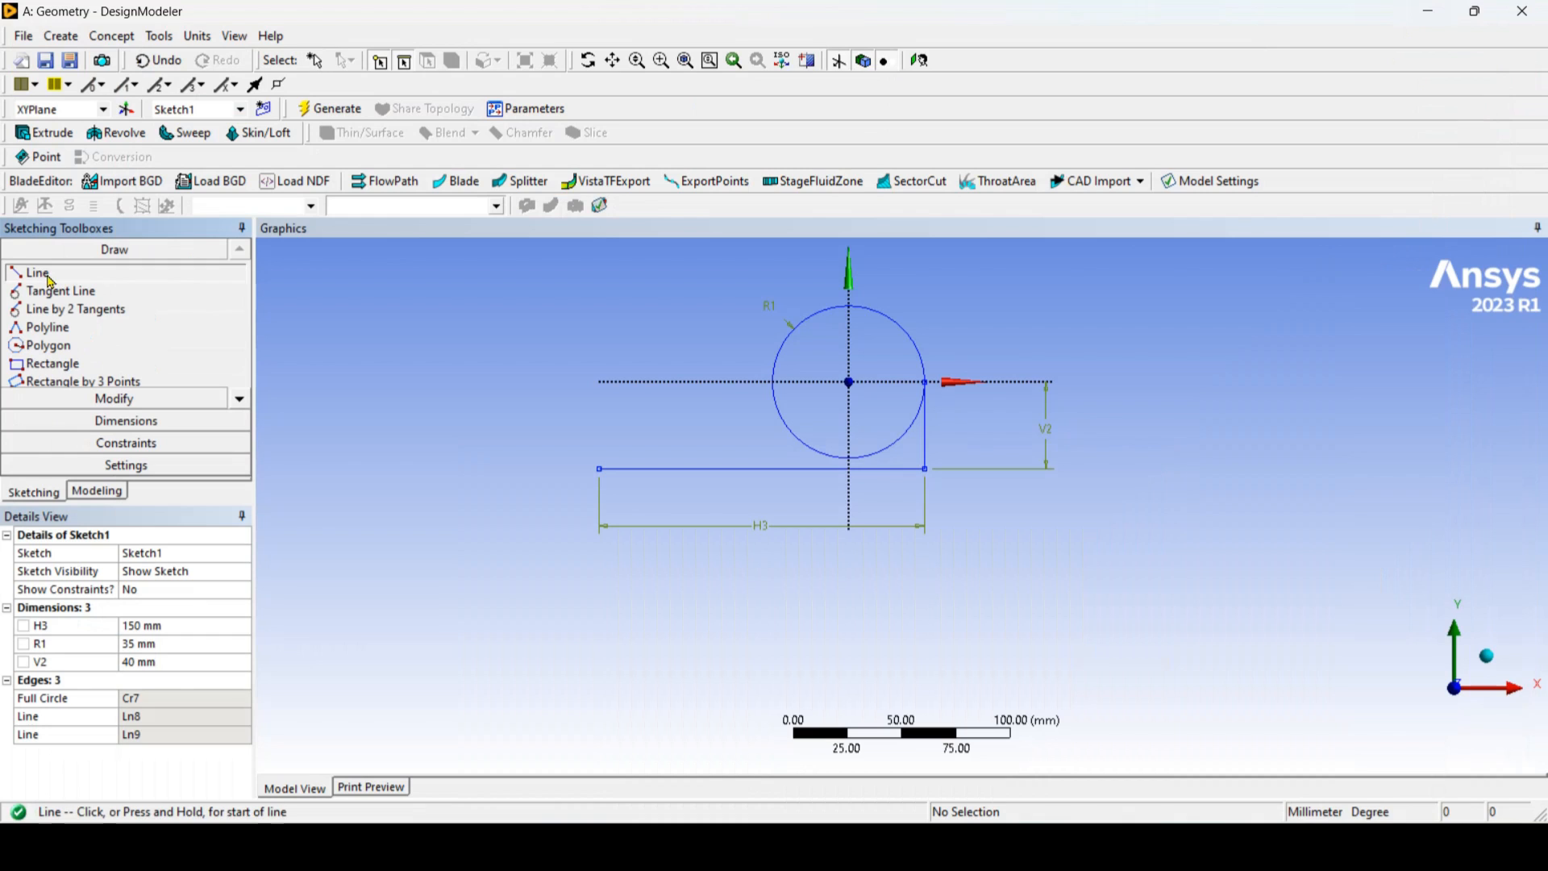
{"action": "left_click", "coordinate": [600, 466]}
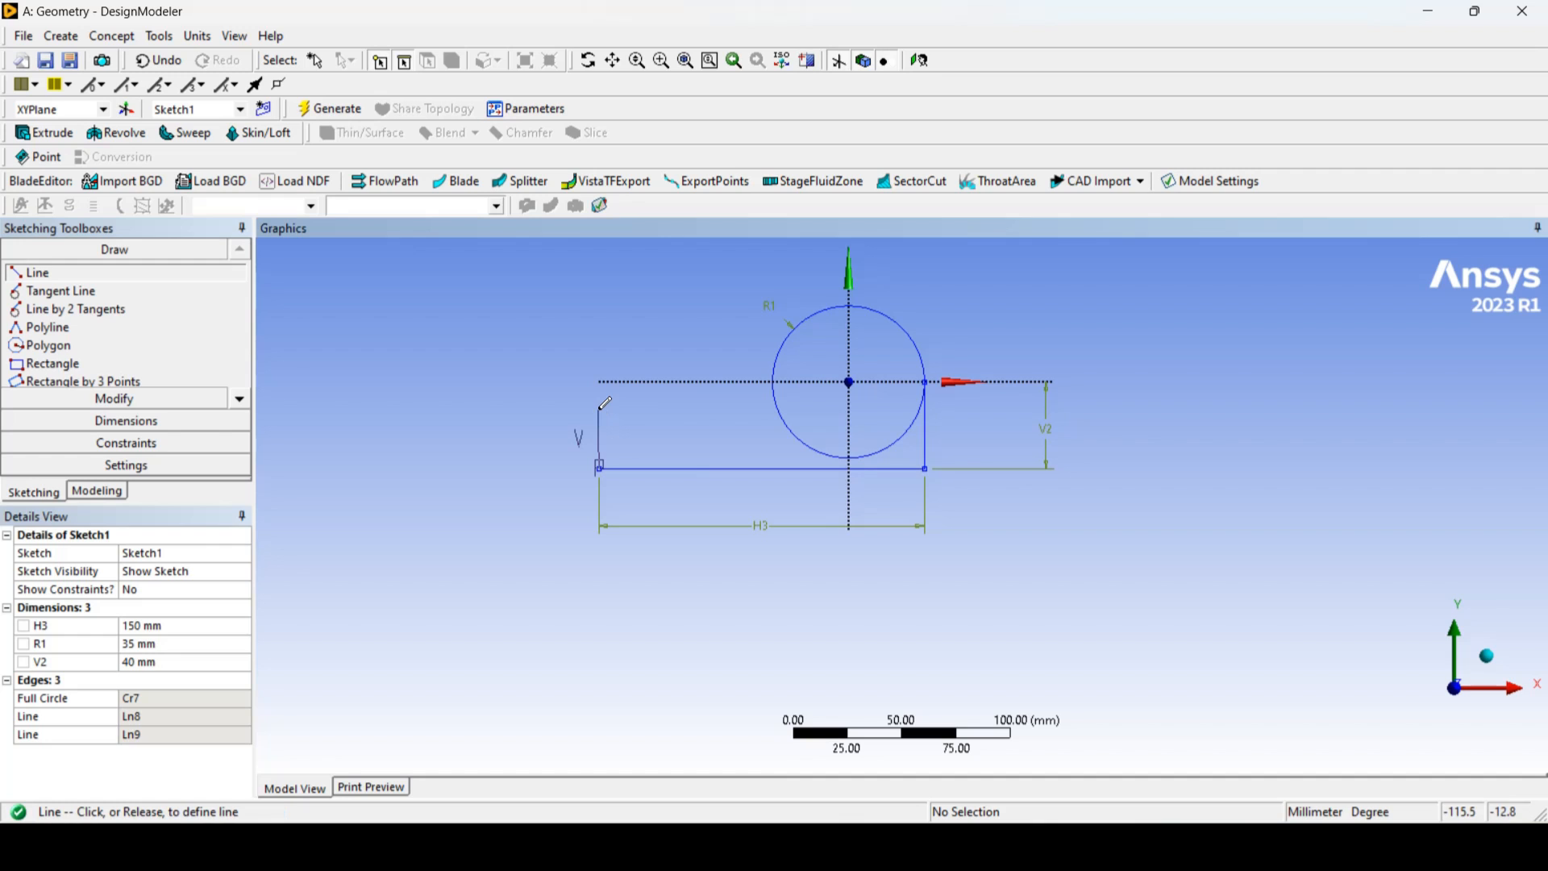
{"action": "left_click", "coordinate": [599, 410]}
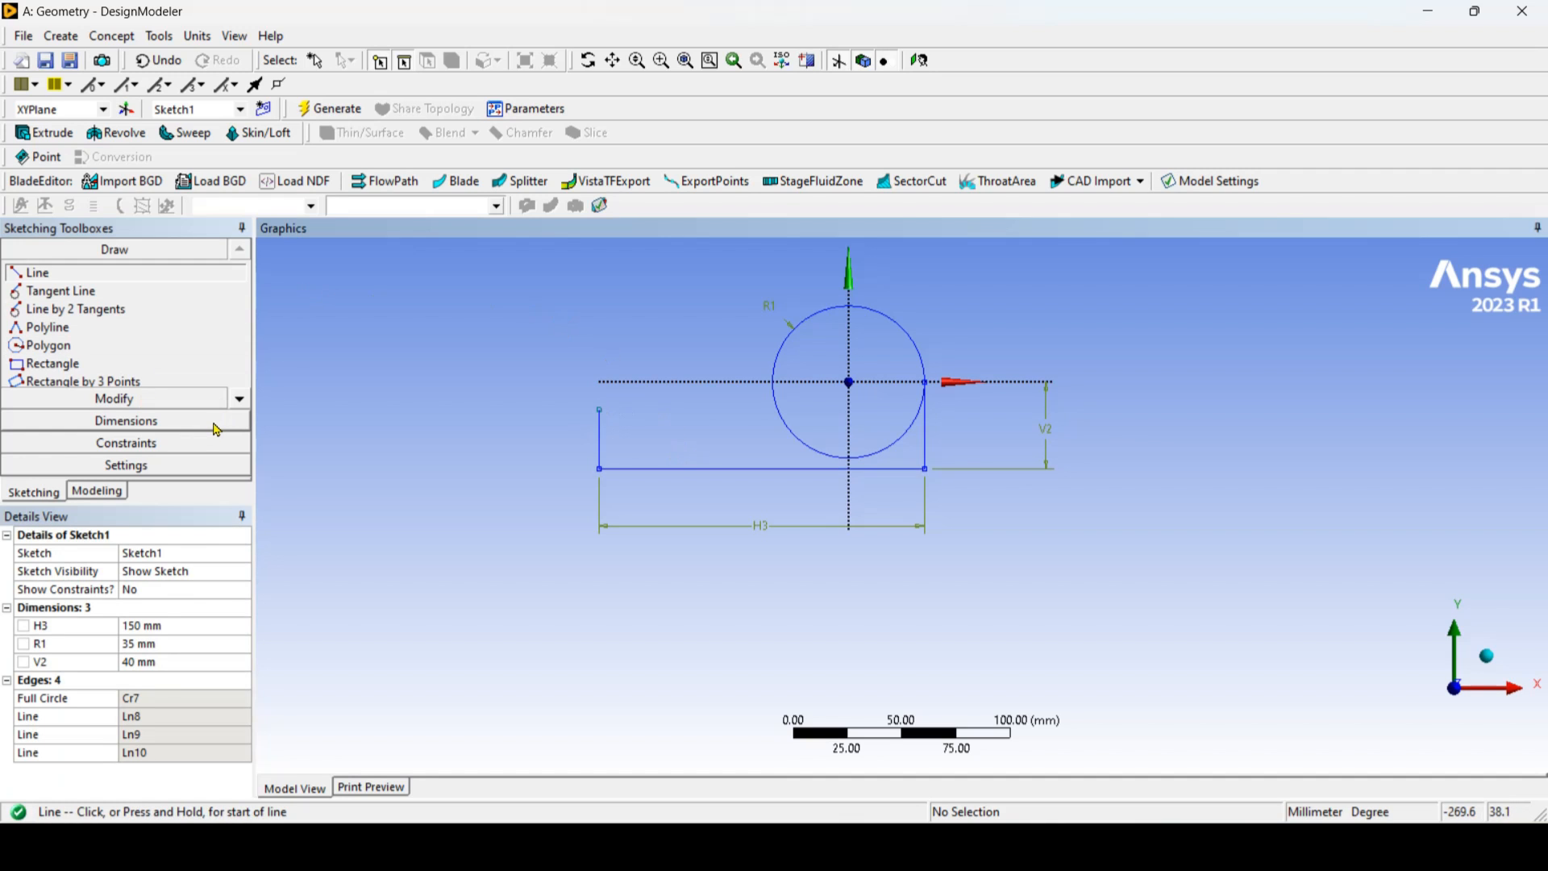
{"action": "left_click", "coordinate": [216, 421]}
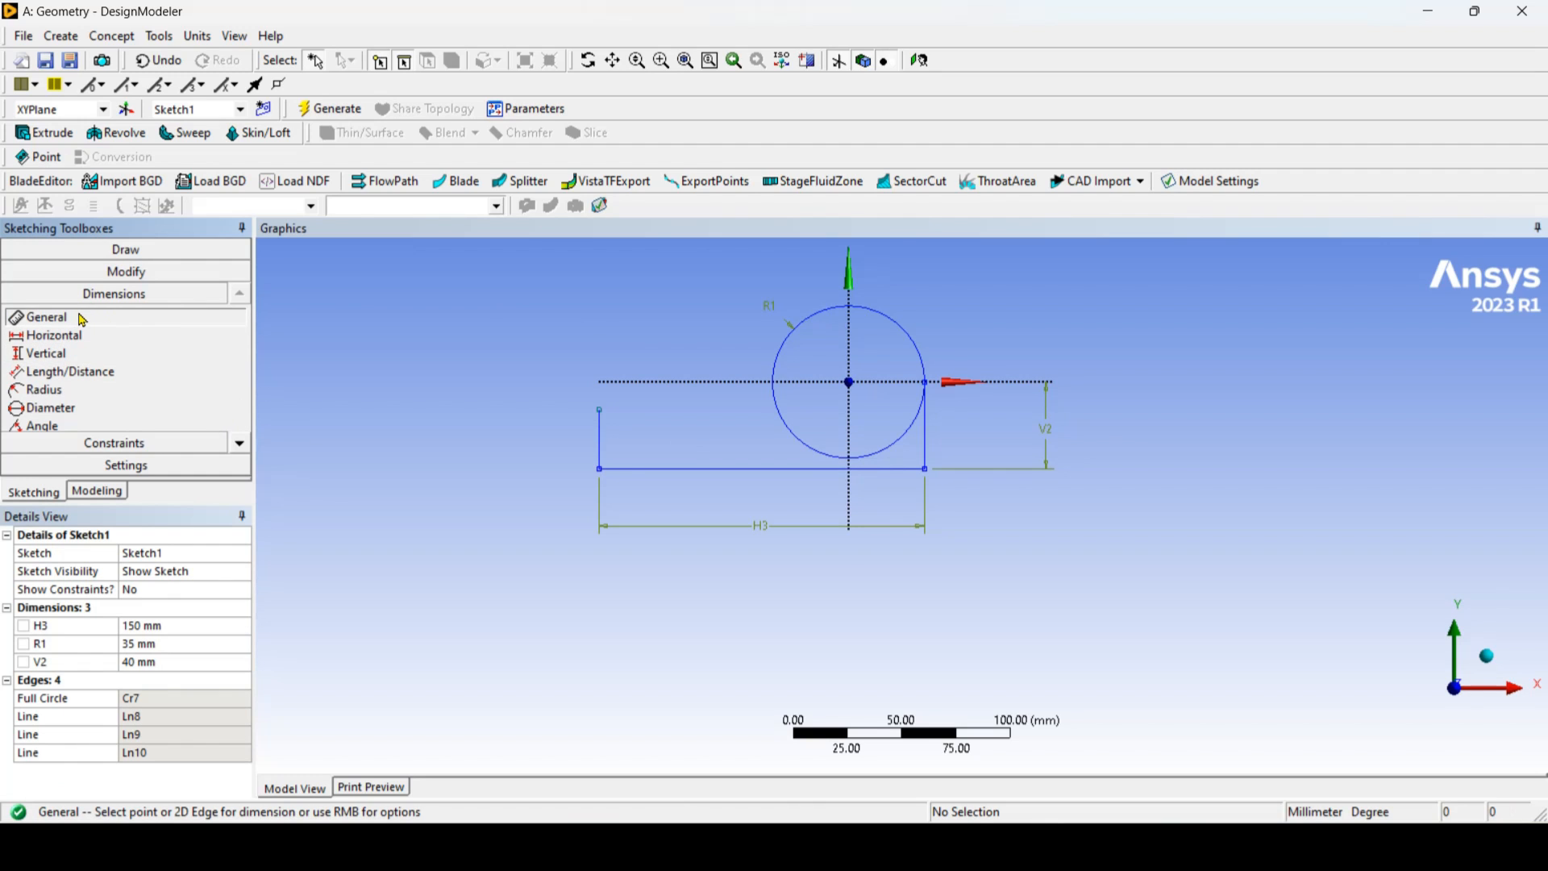
{"action": "left_click", "coordinate": [601, 440]}
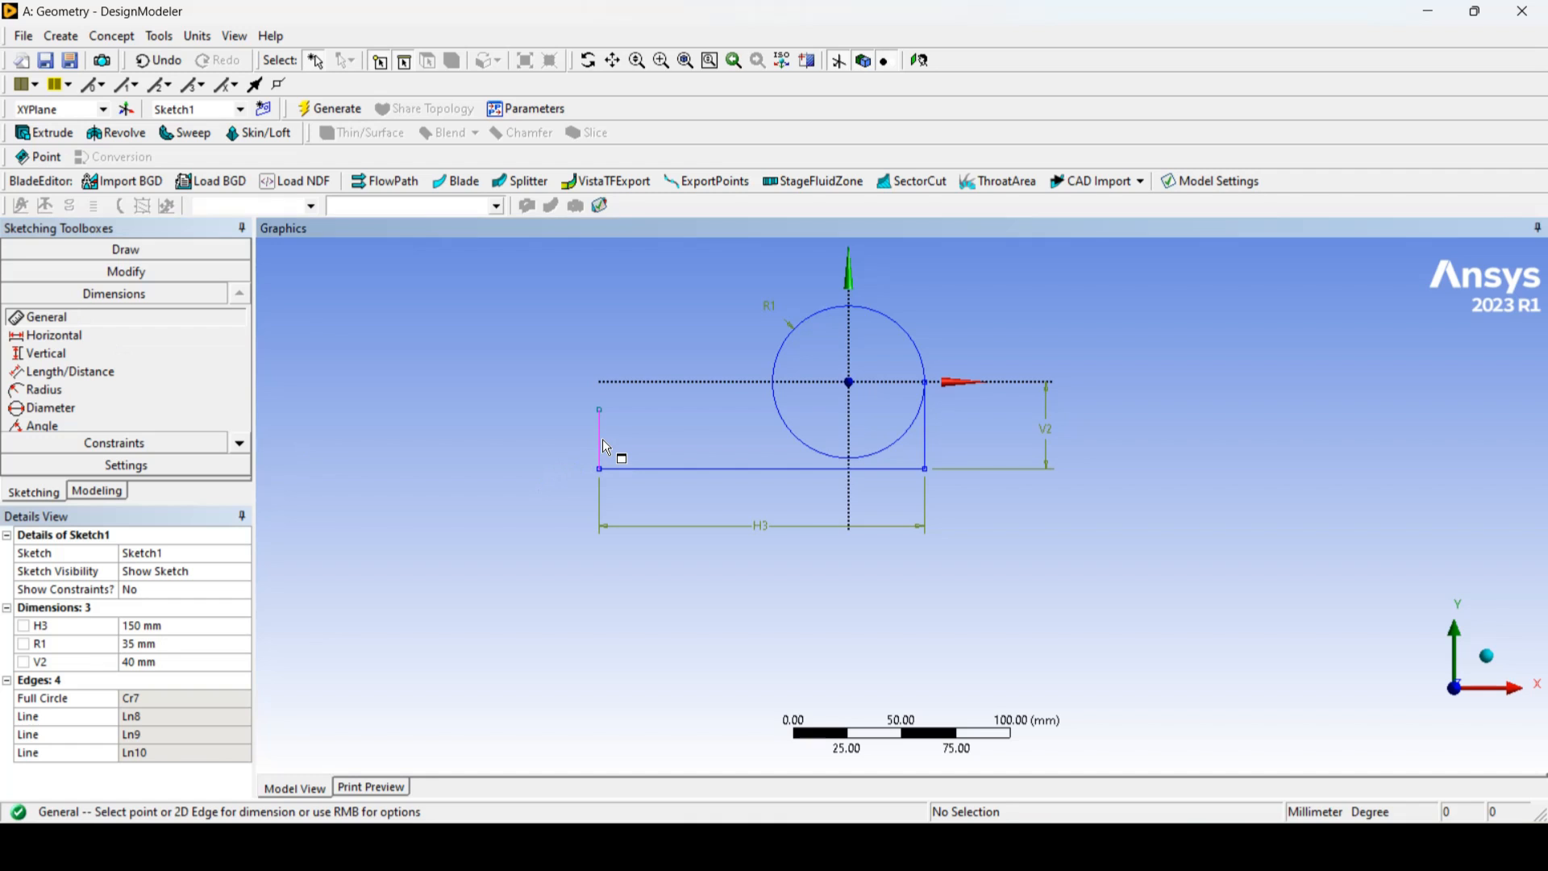
{"action": "left_click", "coordinate": [548, 440]}
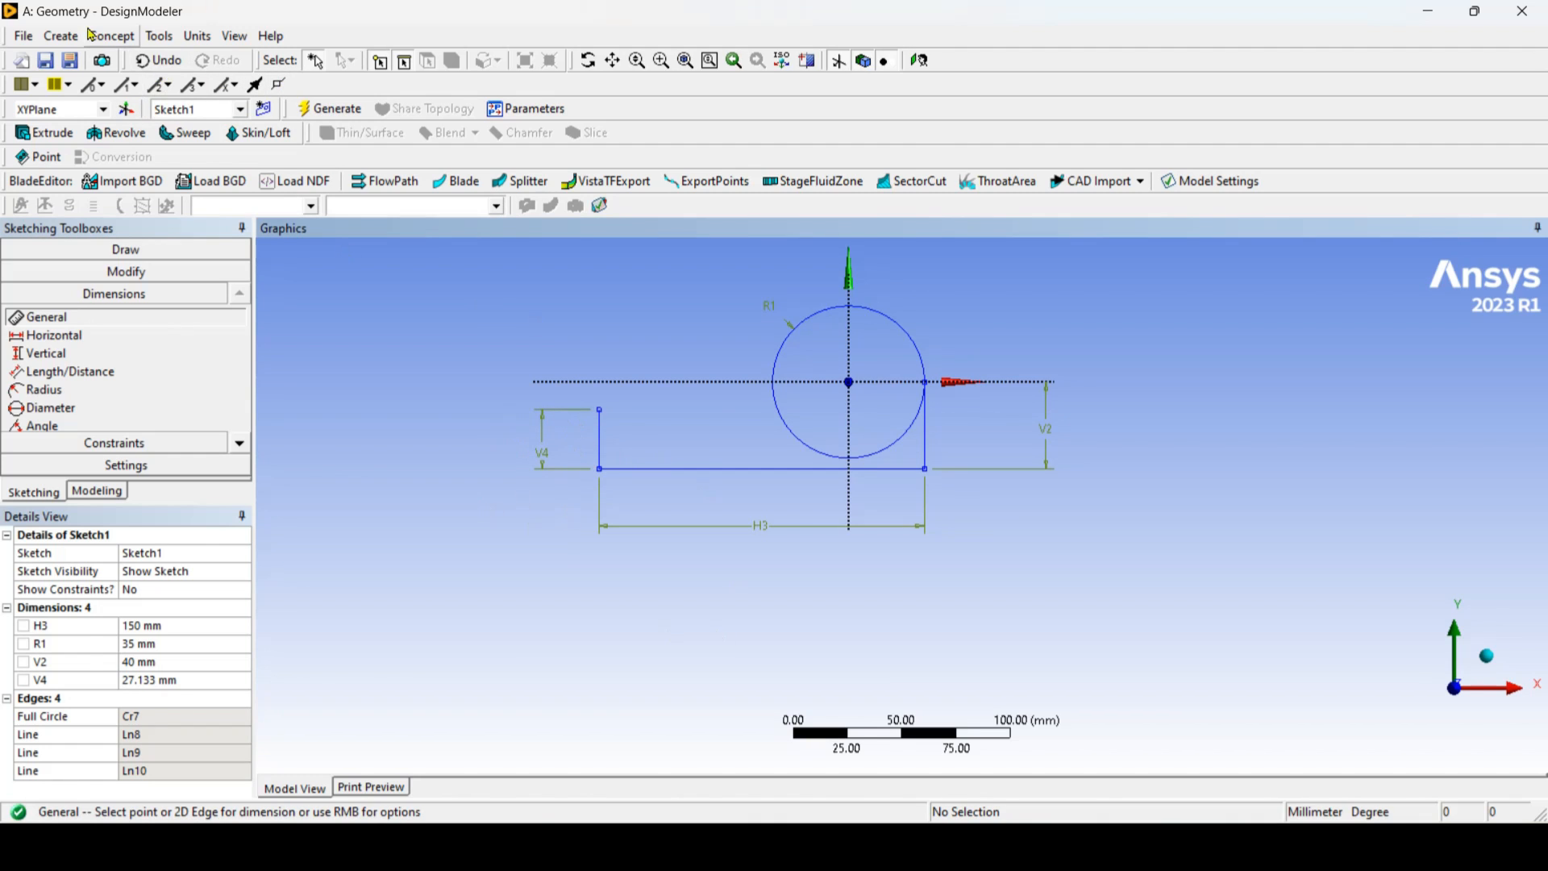
{"action": "left_click", "coordinate": [159, 61]}
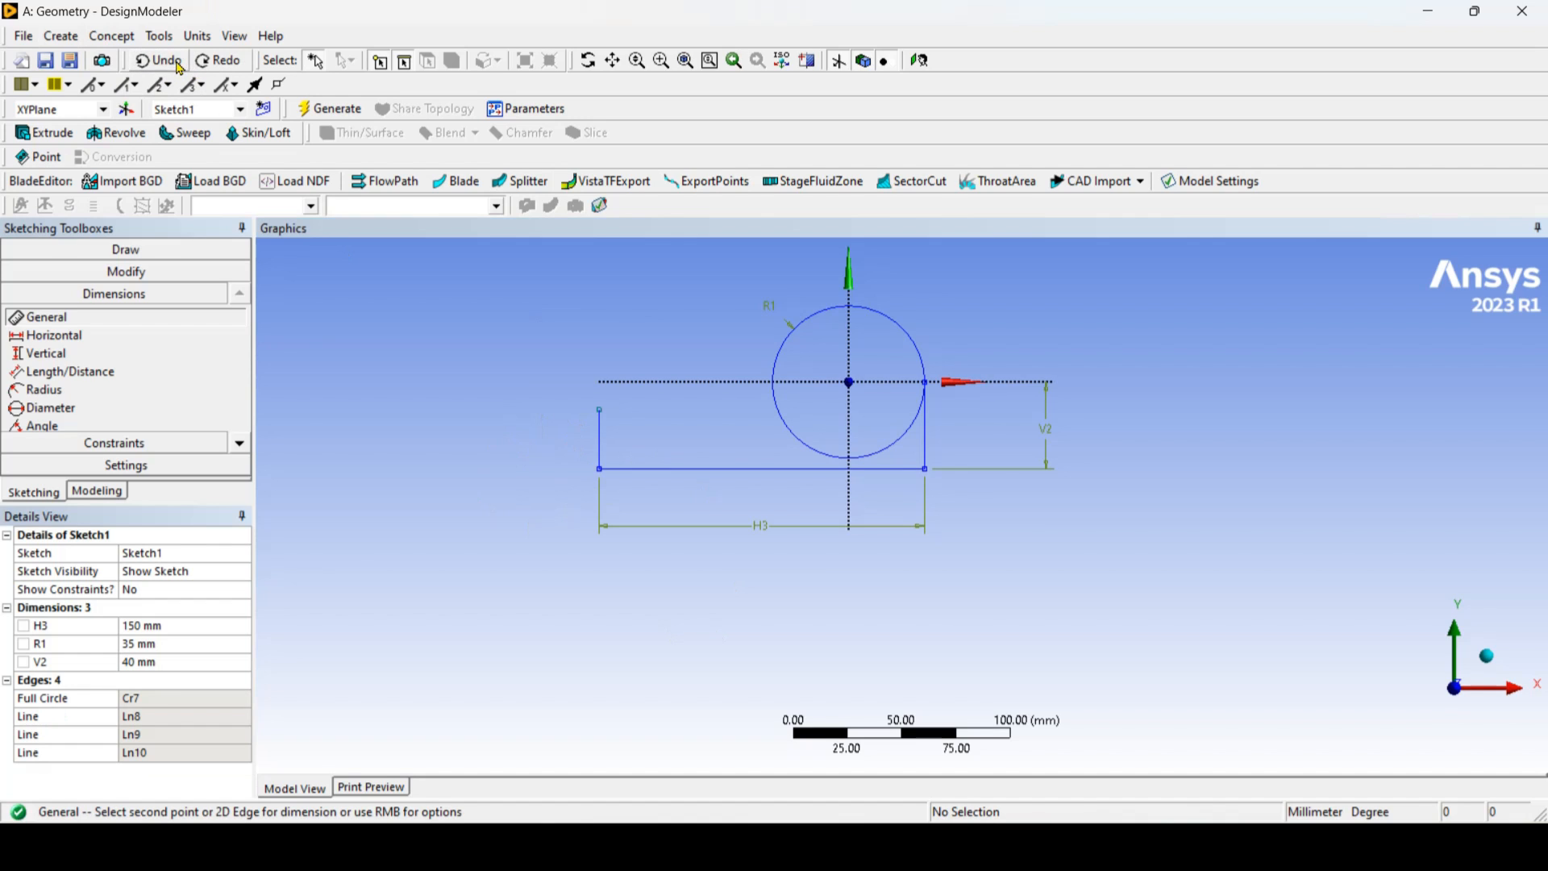
Step: Add a vertical dimension between the endpoints of the short end line and set it to 20 mm
{"action": "left_click", "coordinate": [59, 354]}
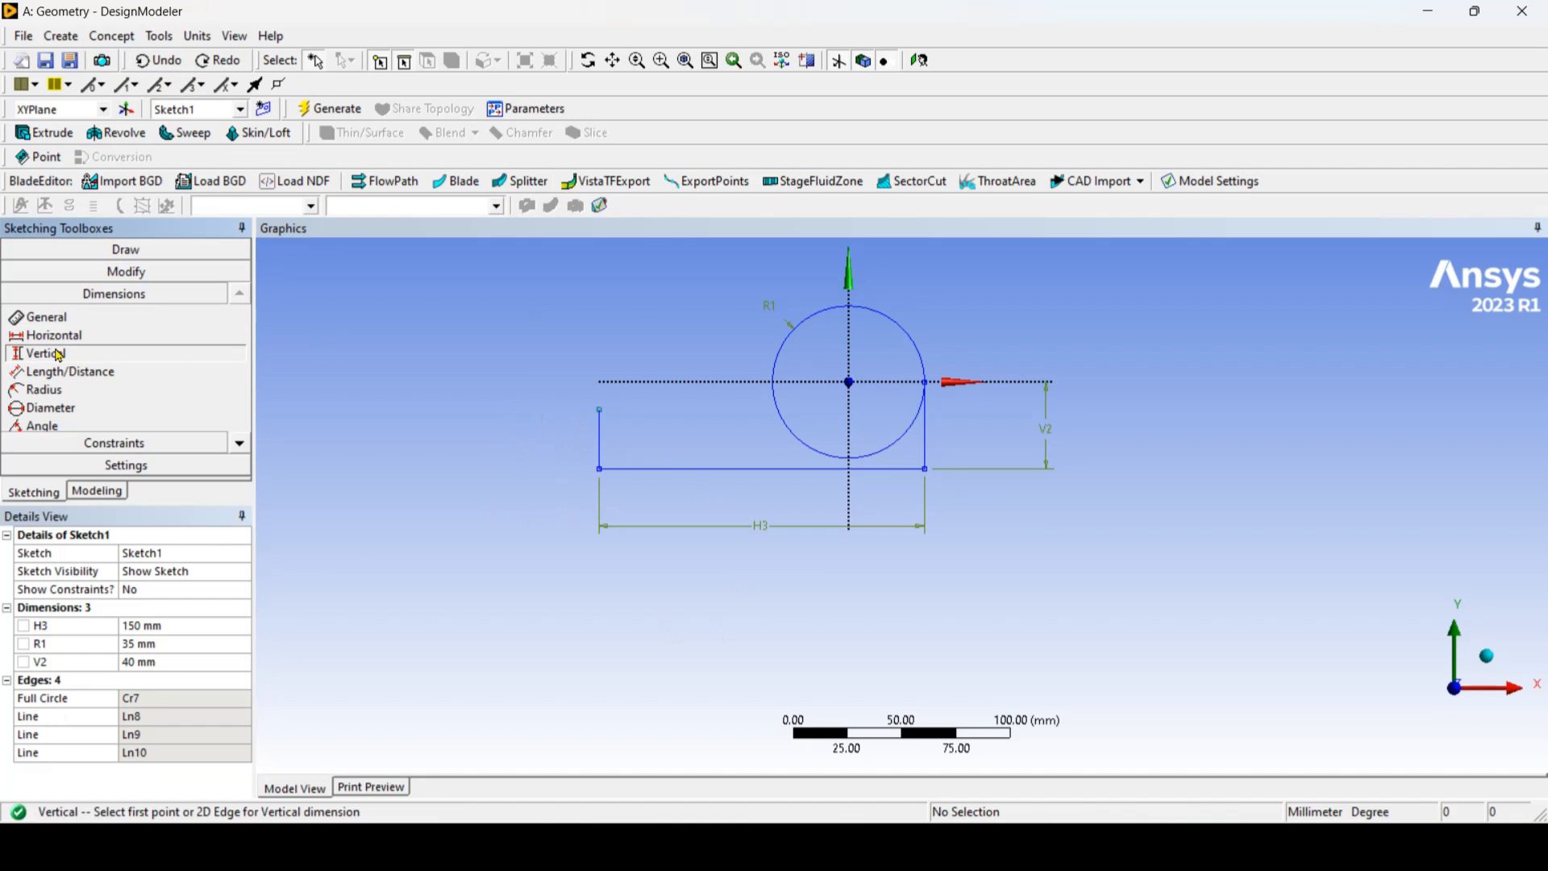
{"action": "left_click", "coordinate": [600, 469]}
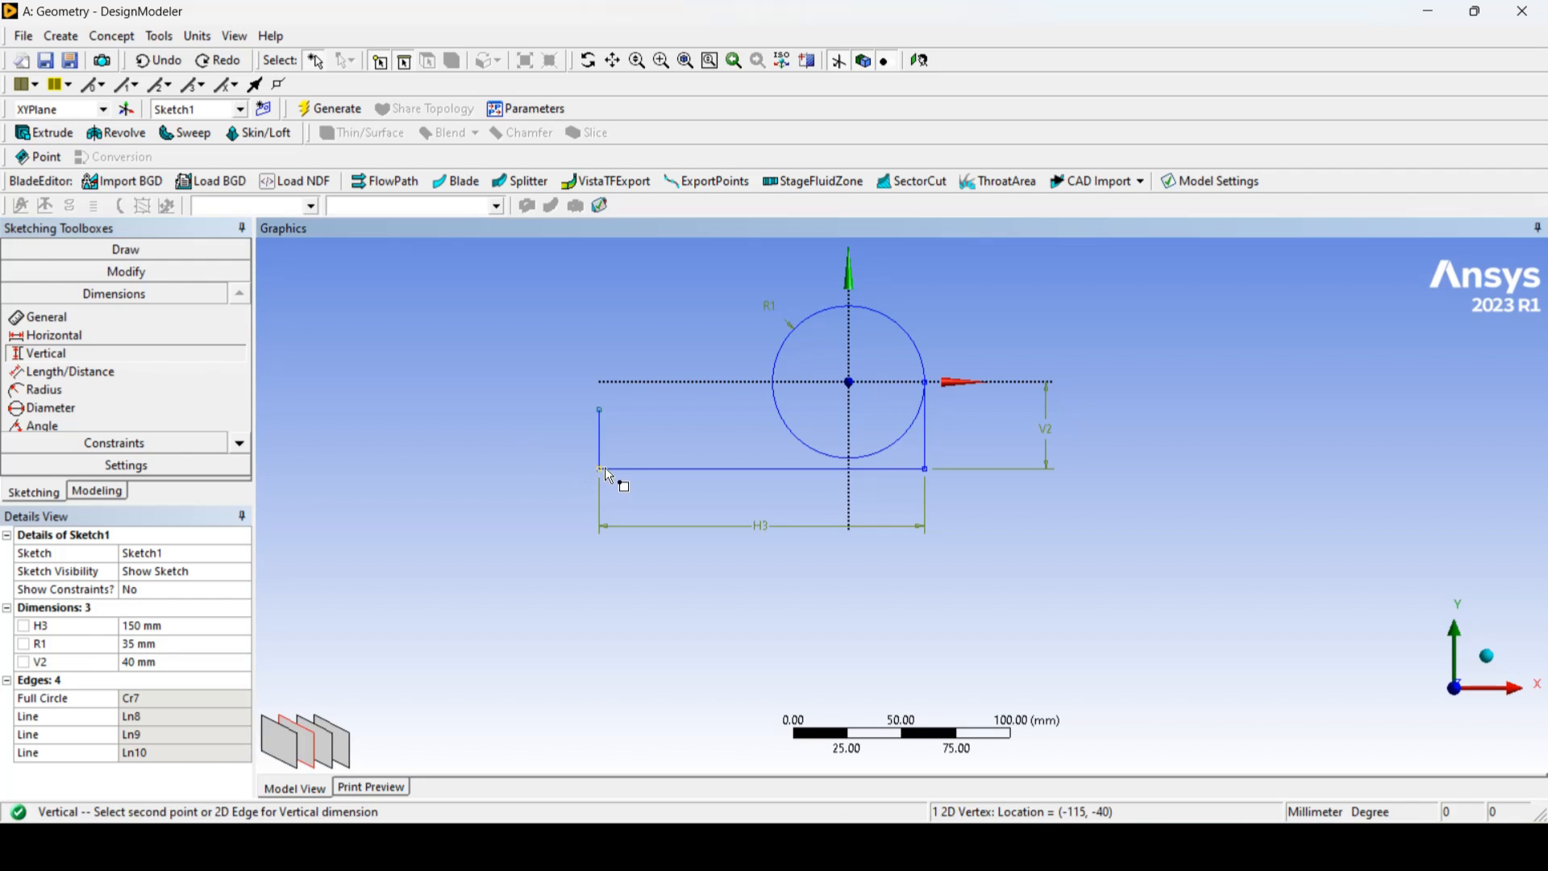
{"action": "left_click", "coordinate": [601, 409]}
{"action": "left_click", "coordinate": [541, 439]}
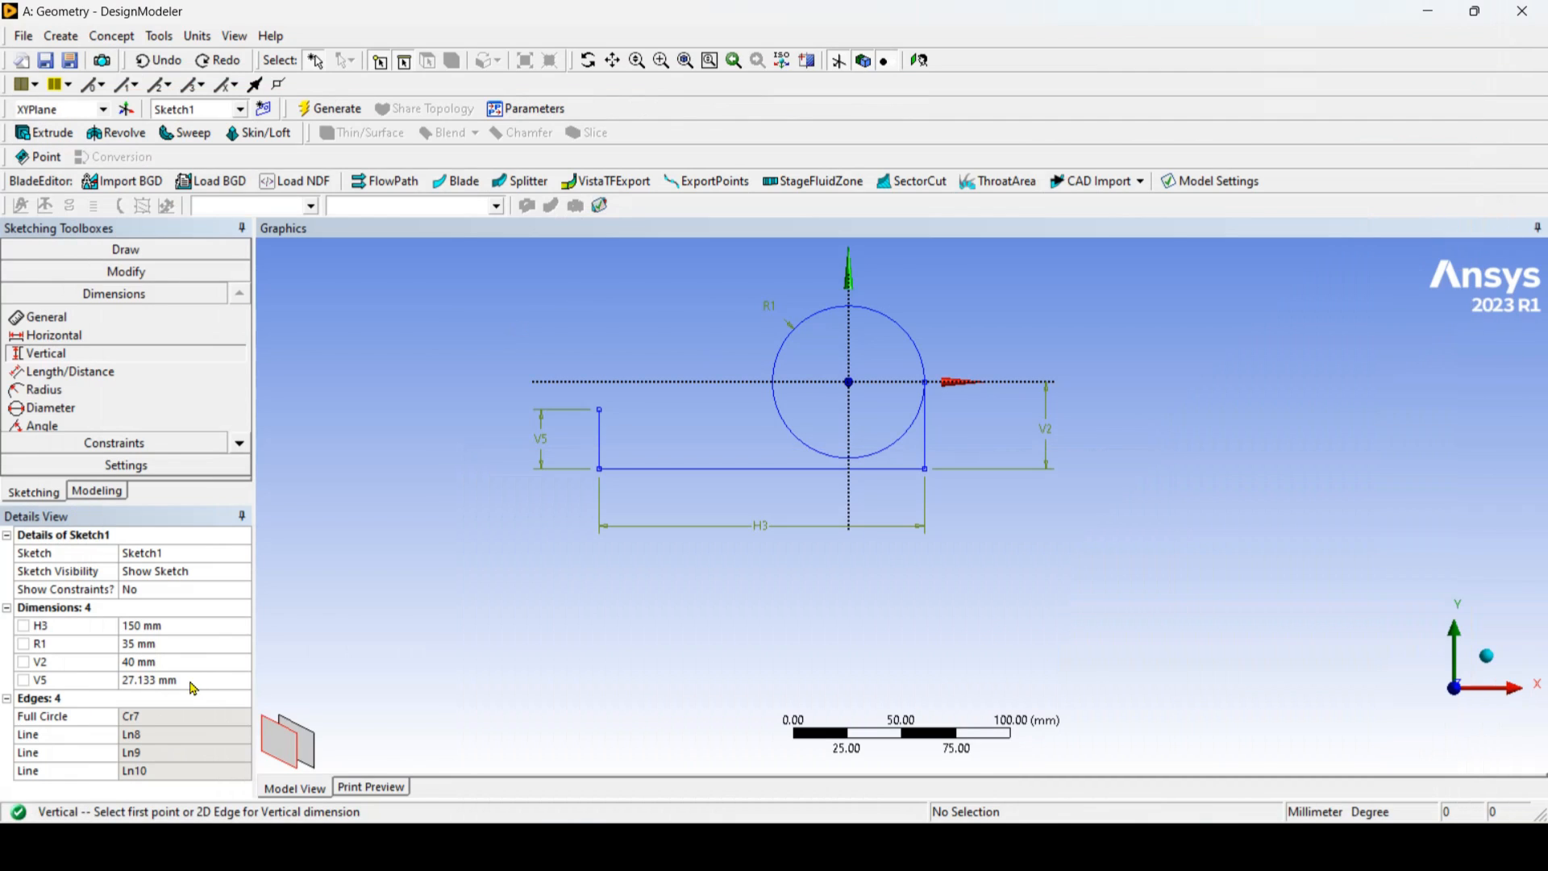
{"action": "left_click", "coordinate": [194, 681]}
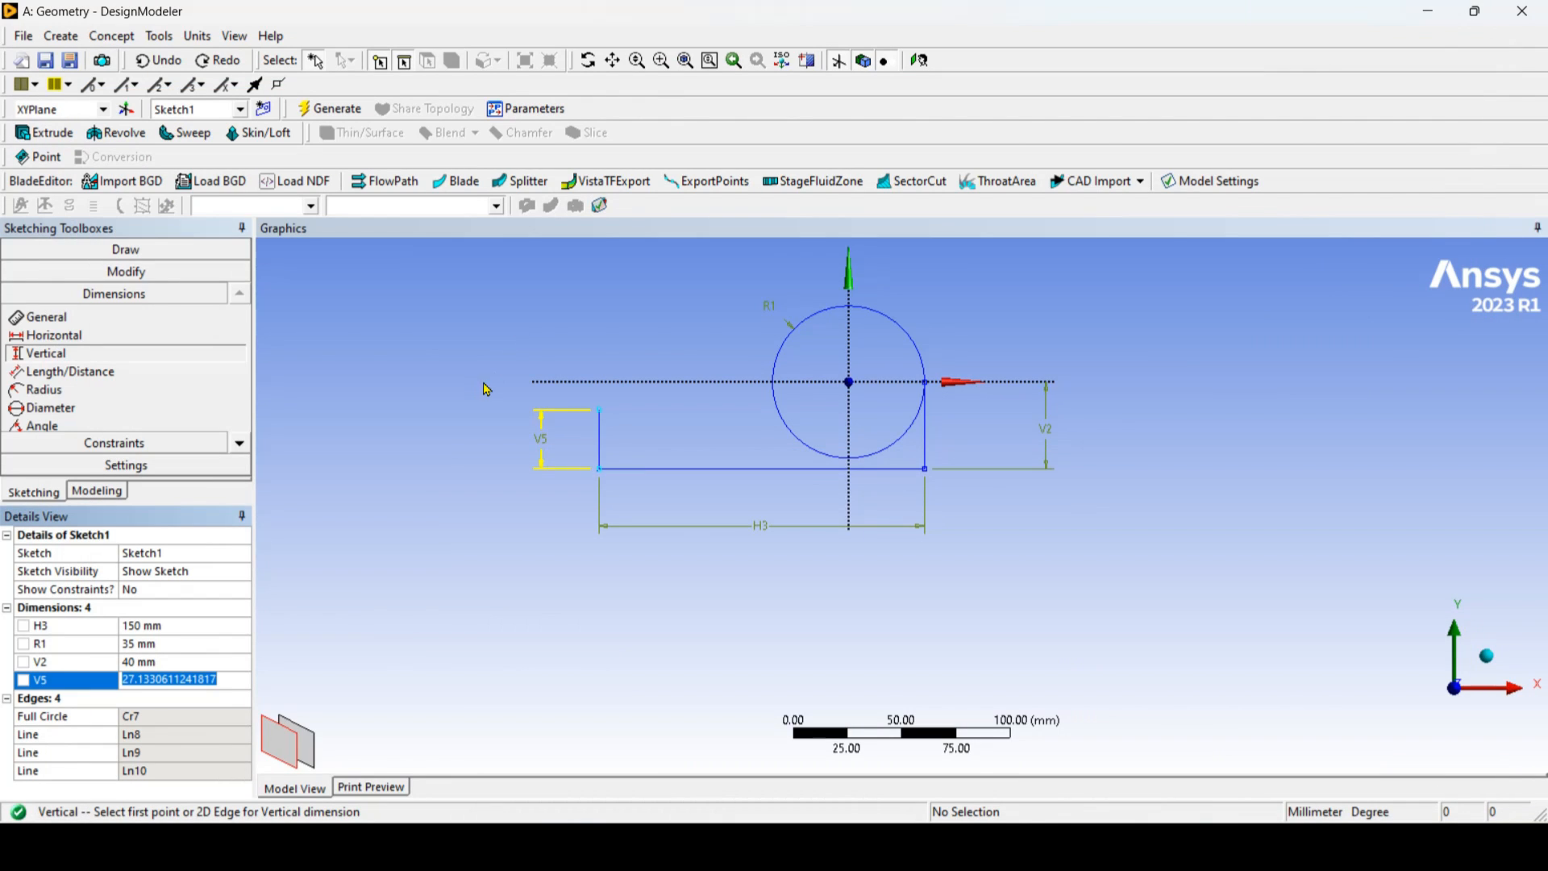
{"action": "type", "text": "20"}
{"action": "key", "text": "Return"}
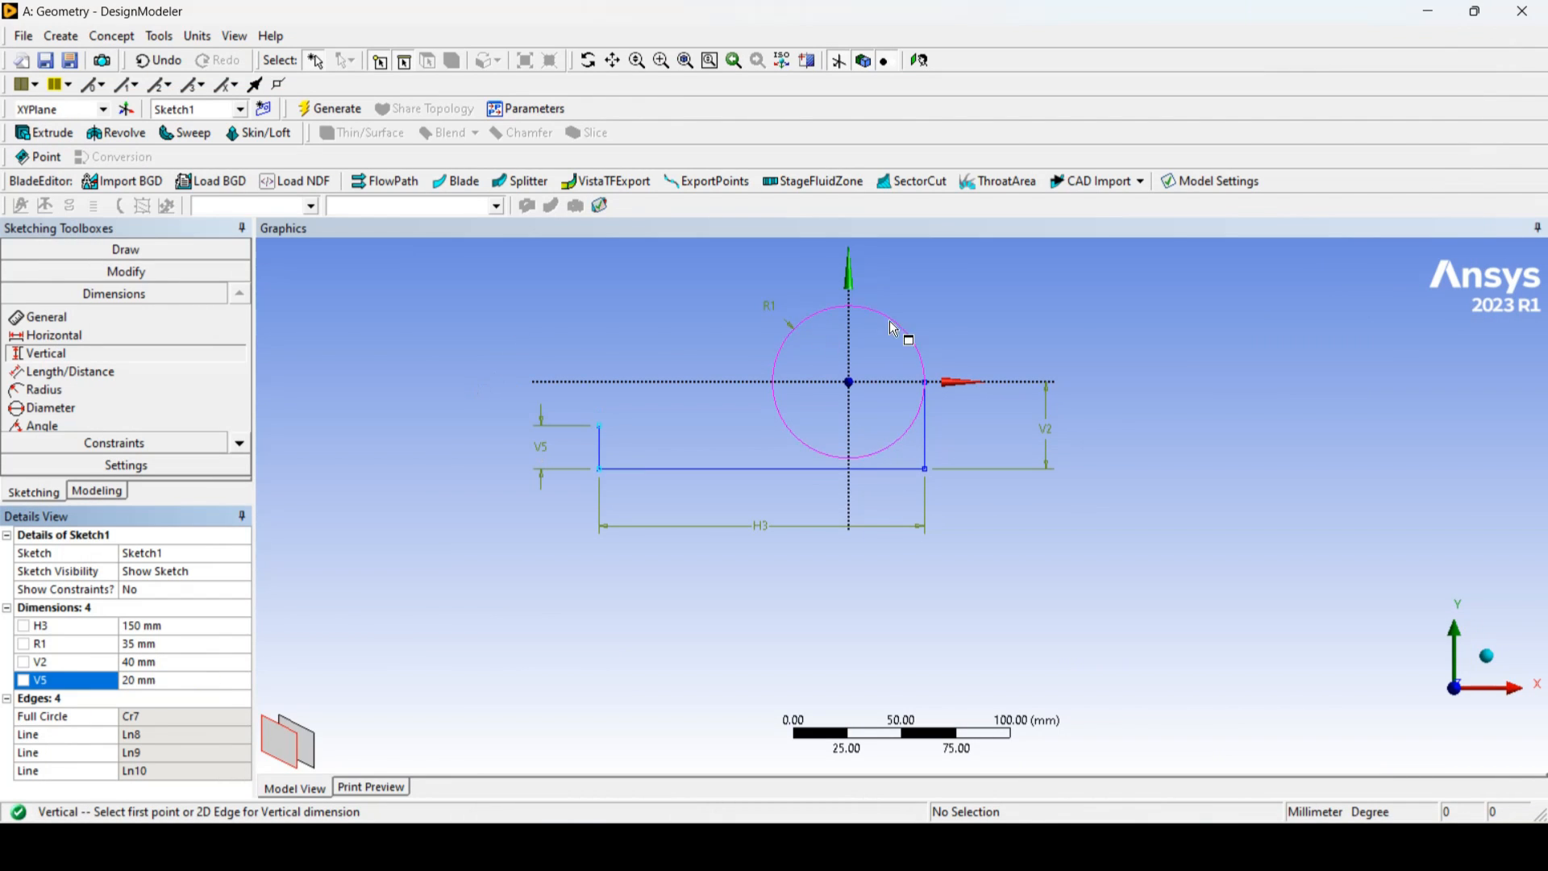
Step: Check the reference drawing and draw a horizontal line from the short end line's upper endpoint to the circle
{"action": "key", "text": "alt+Tab"}
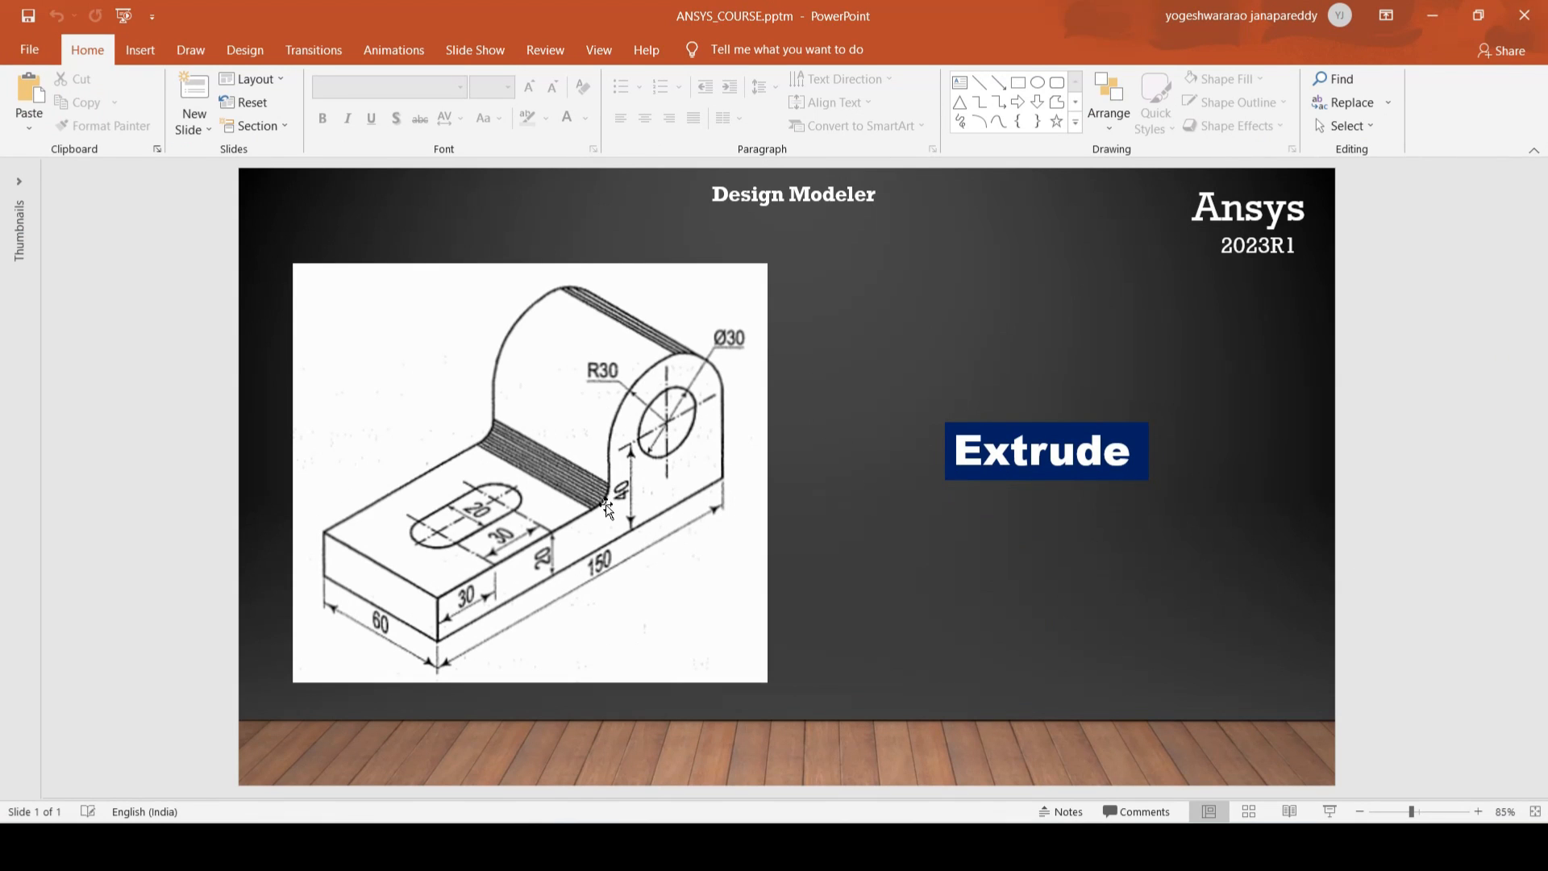
{"action": "left_click", "coordinate": [1432, 16]}
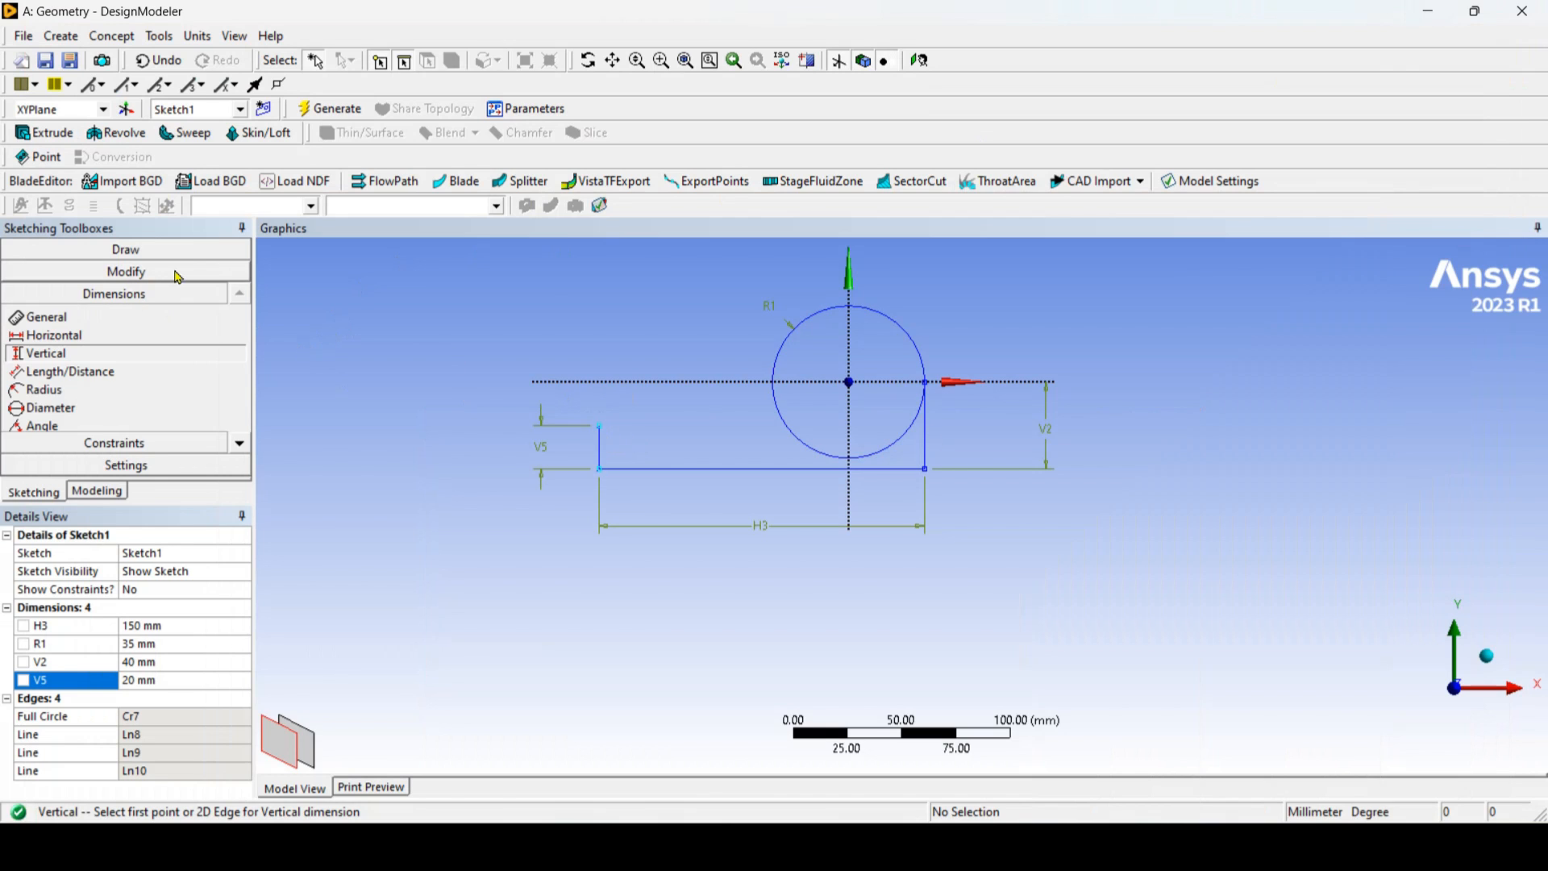
{"action": "left_click", "coordinate": [193, 250]}
{"action": "left_click", "coordinate": [36, 272]}
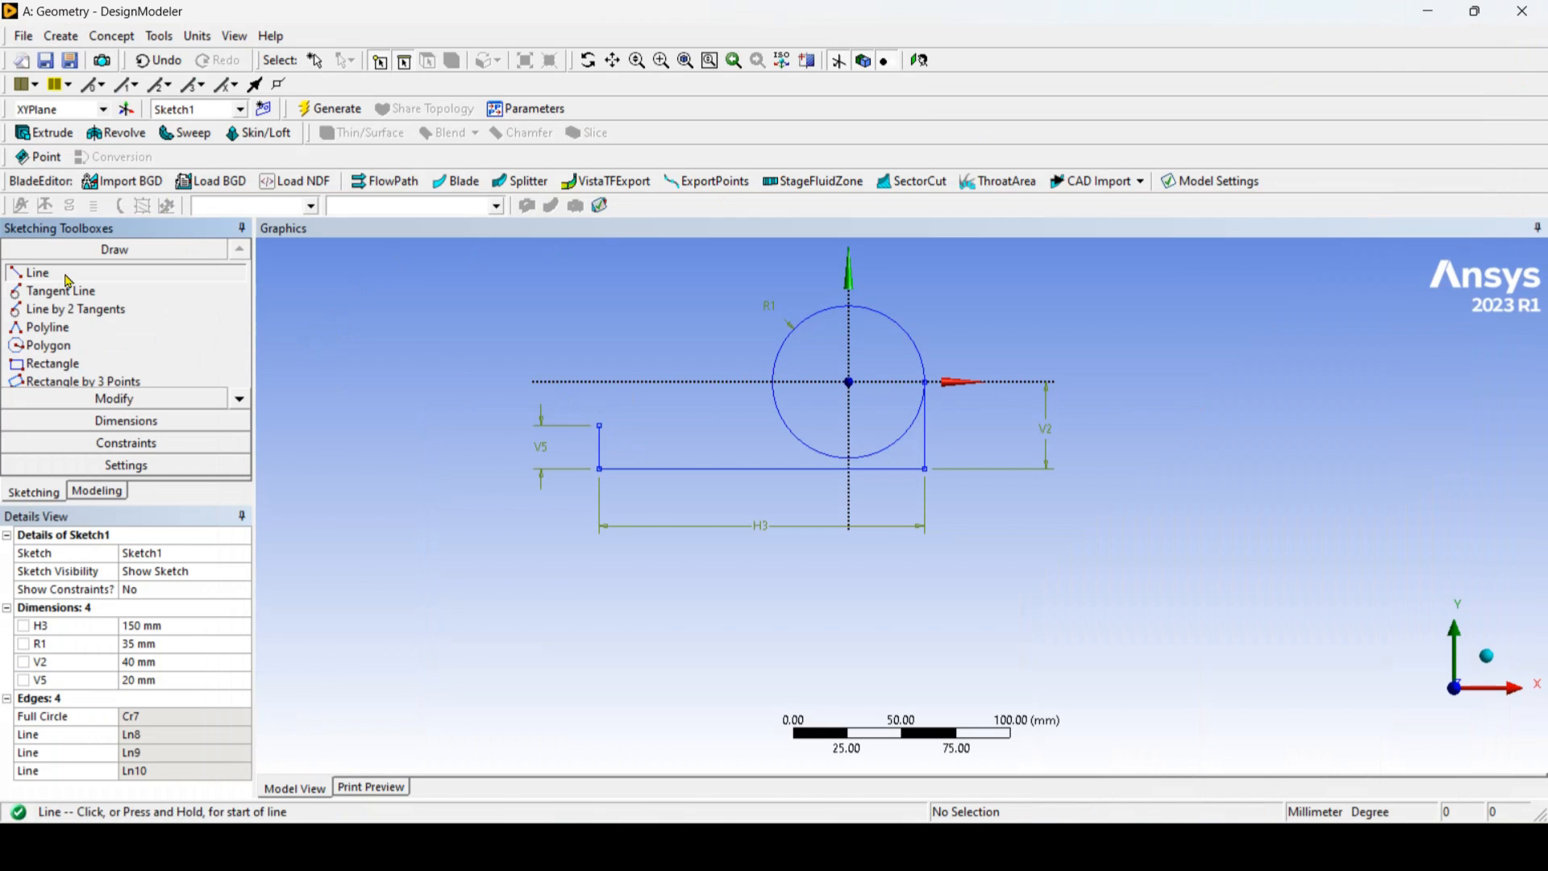
{"action": "left_click", "coordinate": [599, 422]}
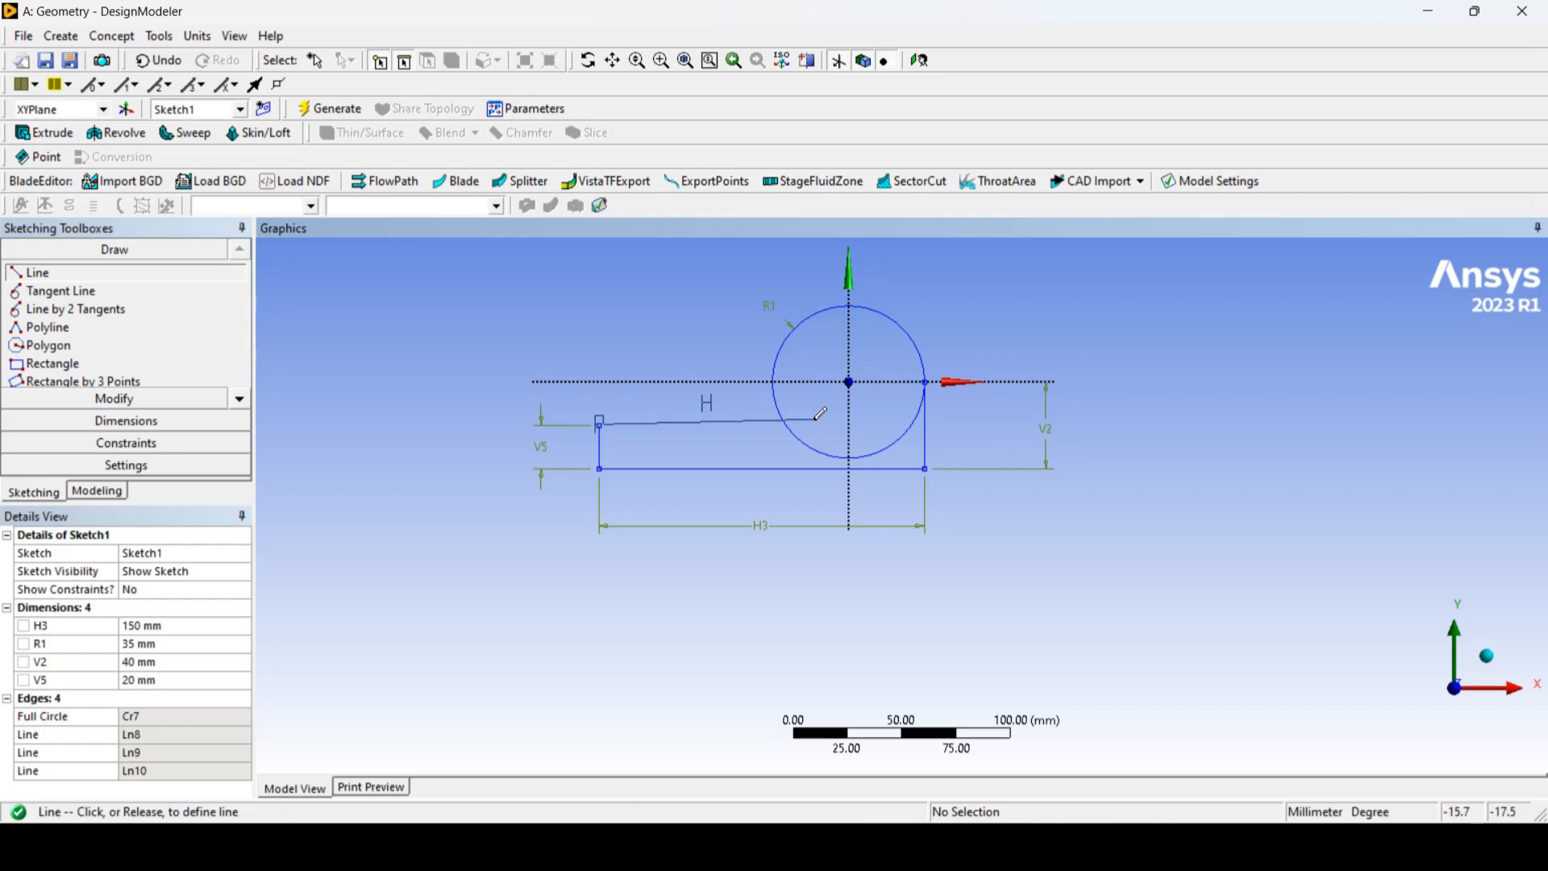
{"action": "left_click", "coordinate": [787, 423]}
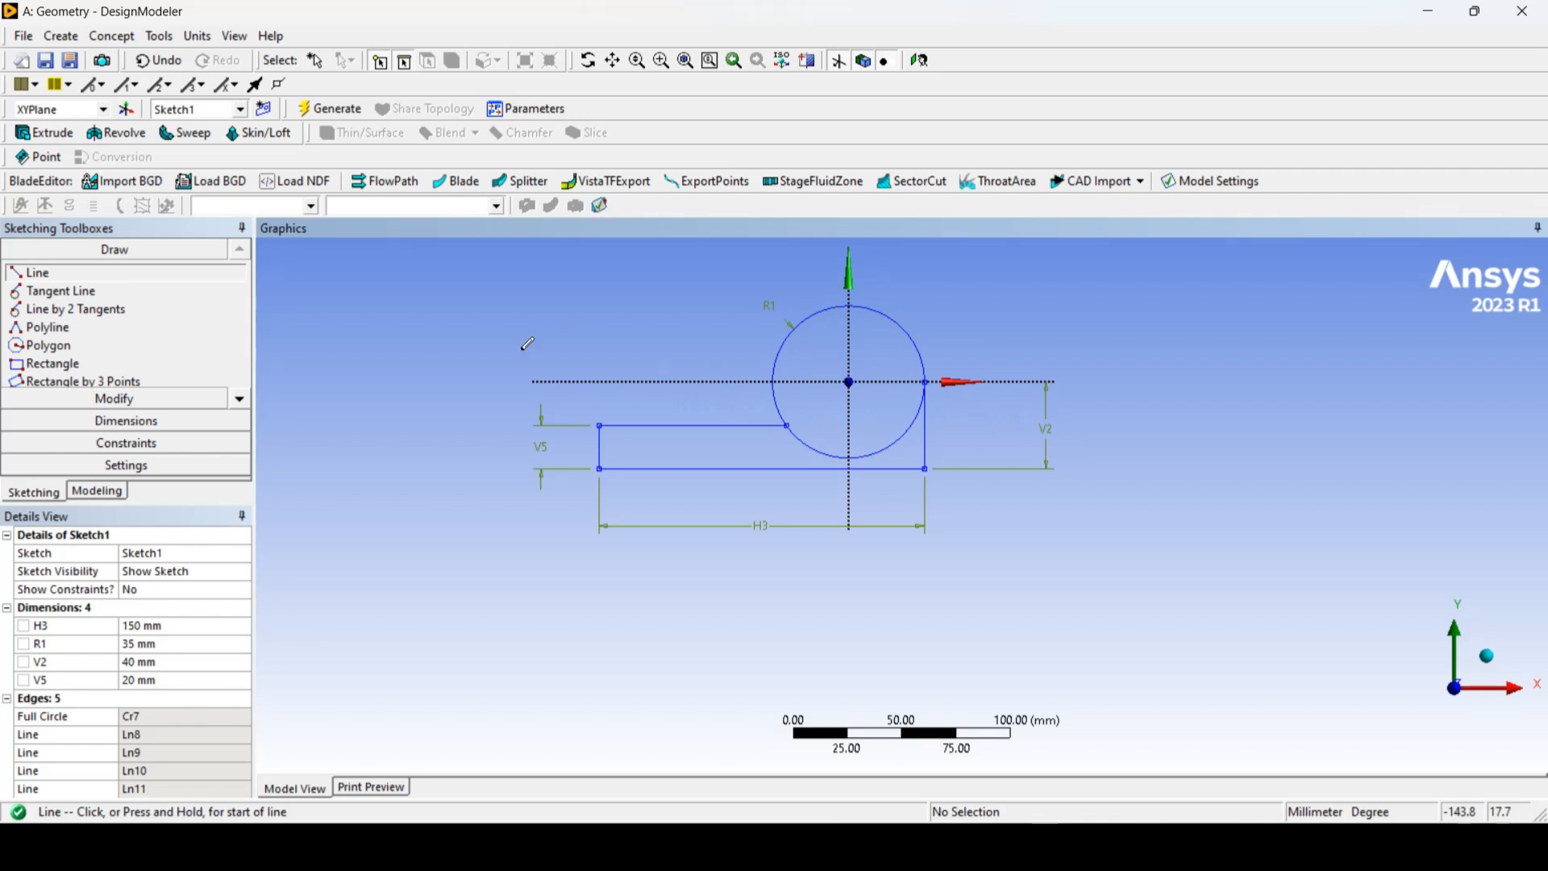
Step: Fillet the corner between the base's upper horizontal line and the circle with a 10 mm radius
{"action": "left_click", "coordinate": [193, 401]}
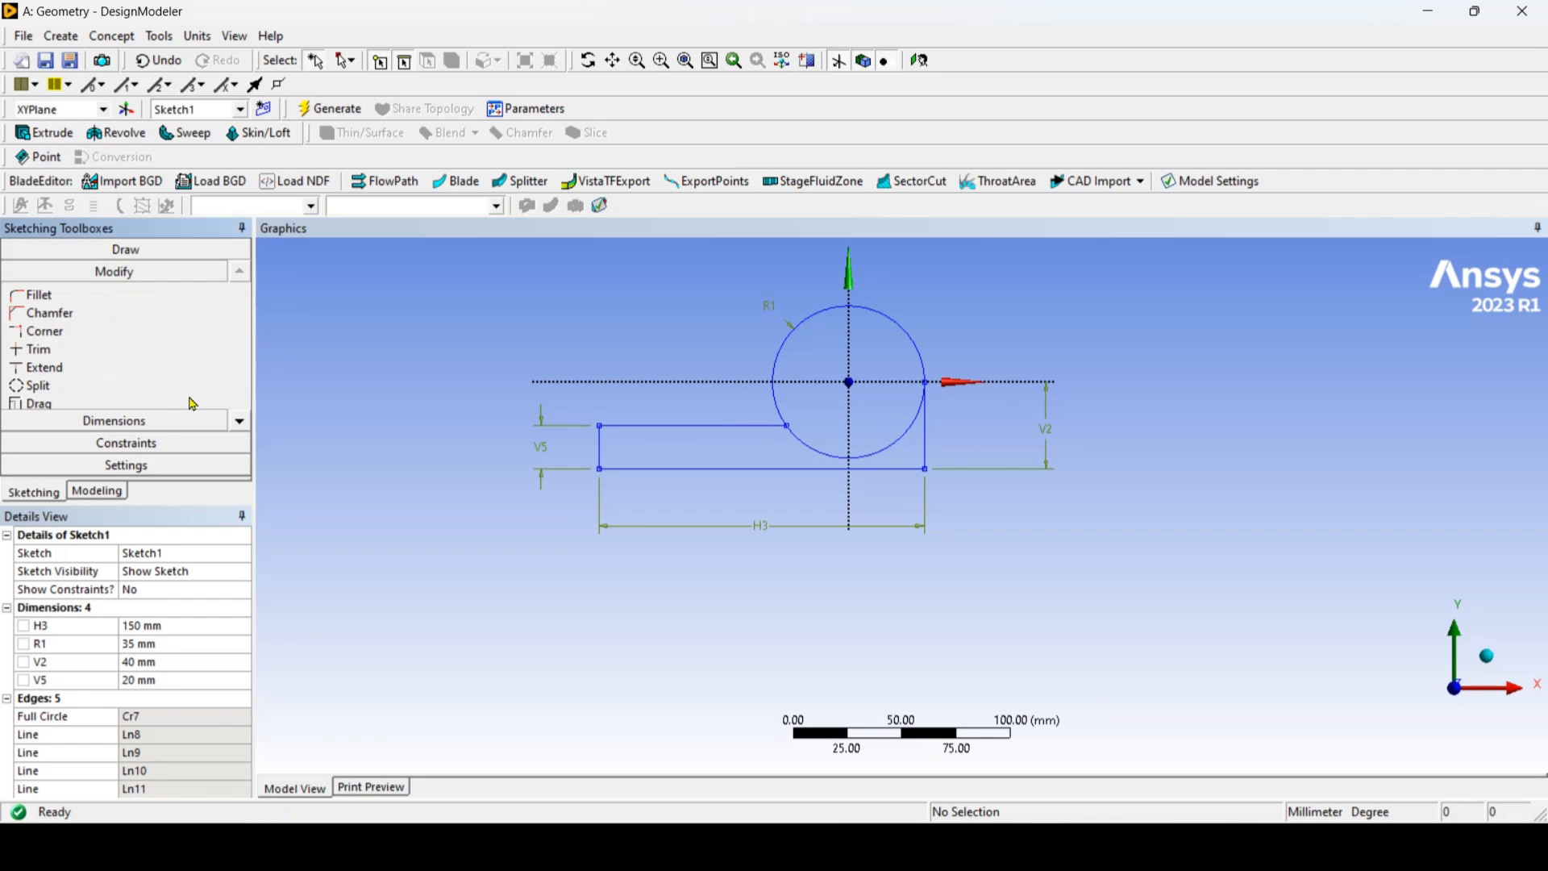
{"action": "left_click", "coordinate": [99, 299]}
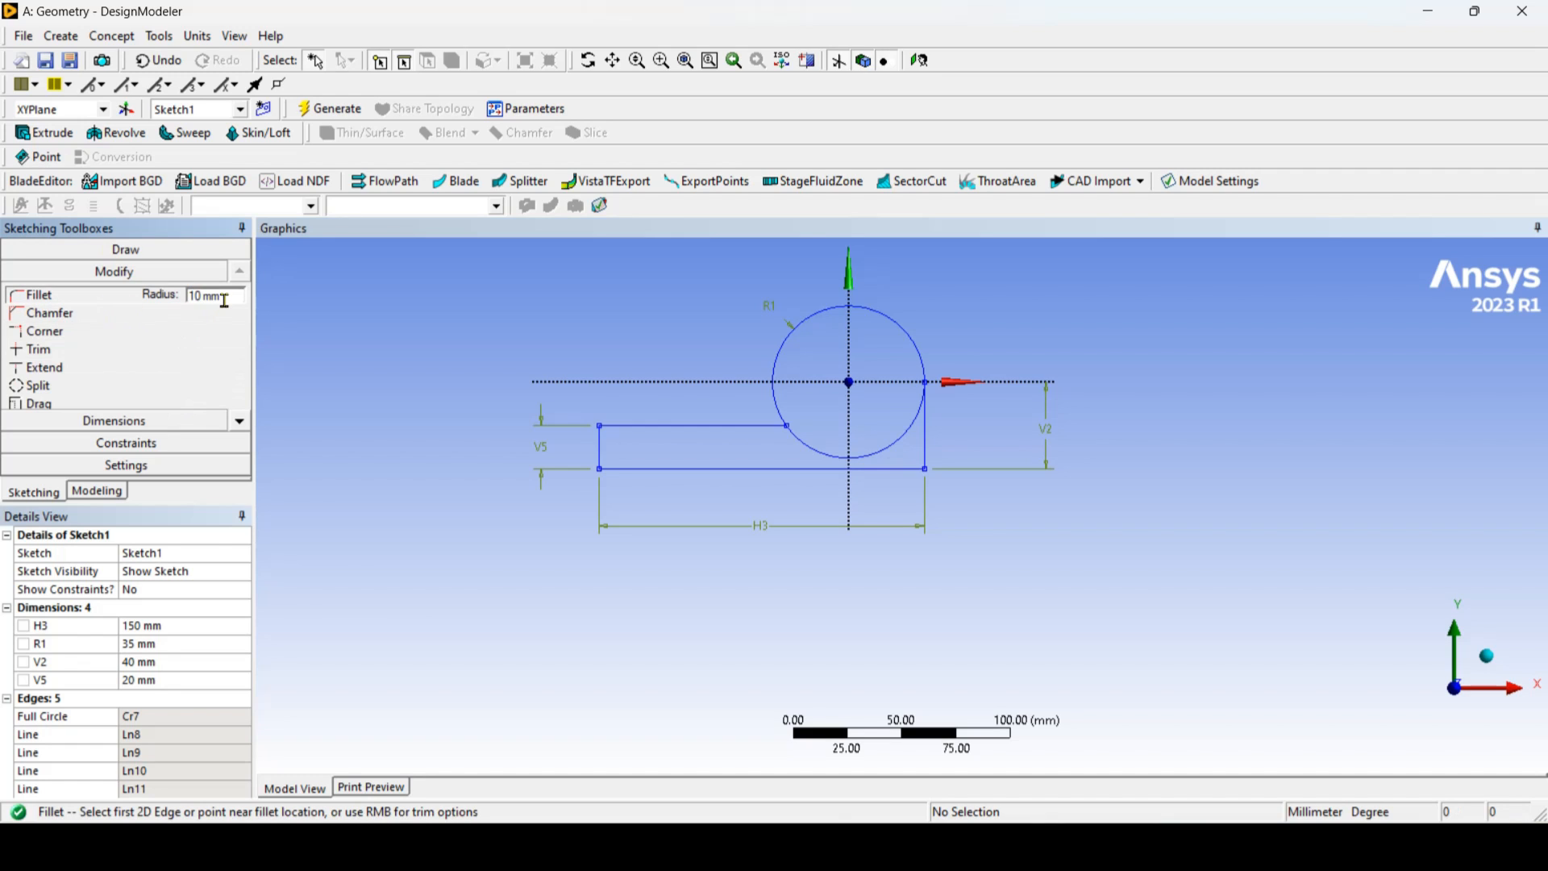
{"action": "left_click", "coordinate": [758, 425]}
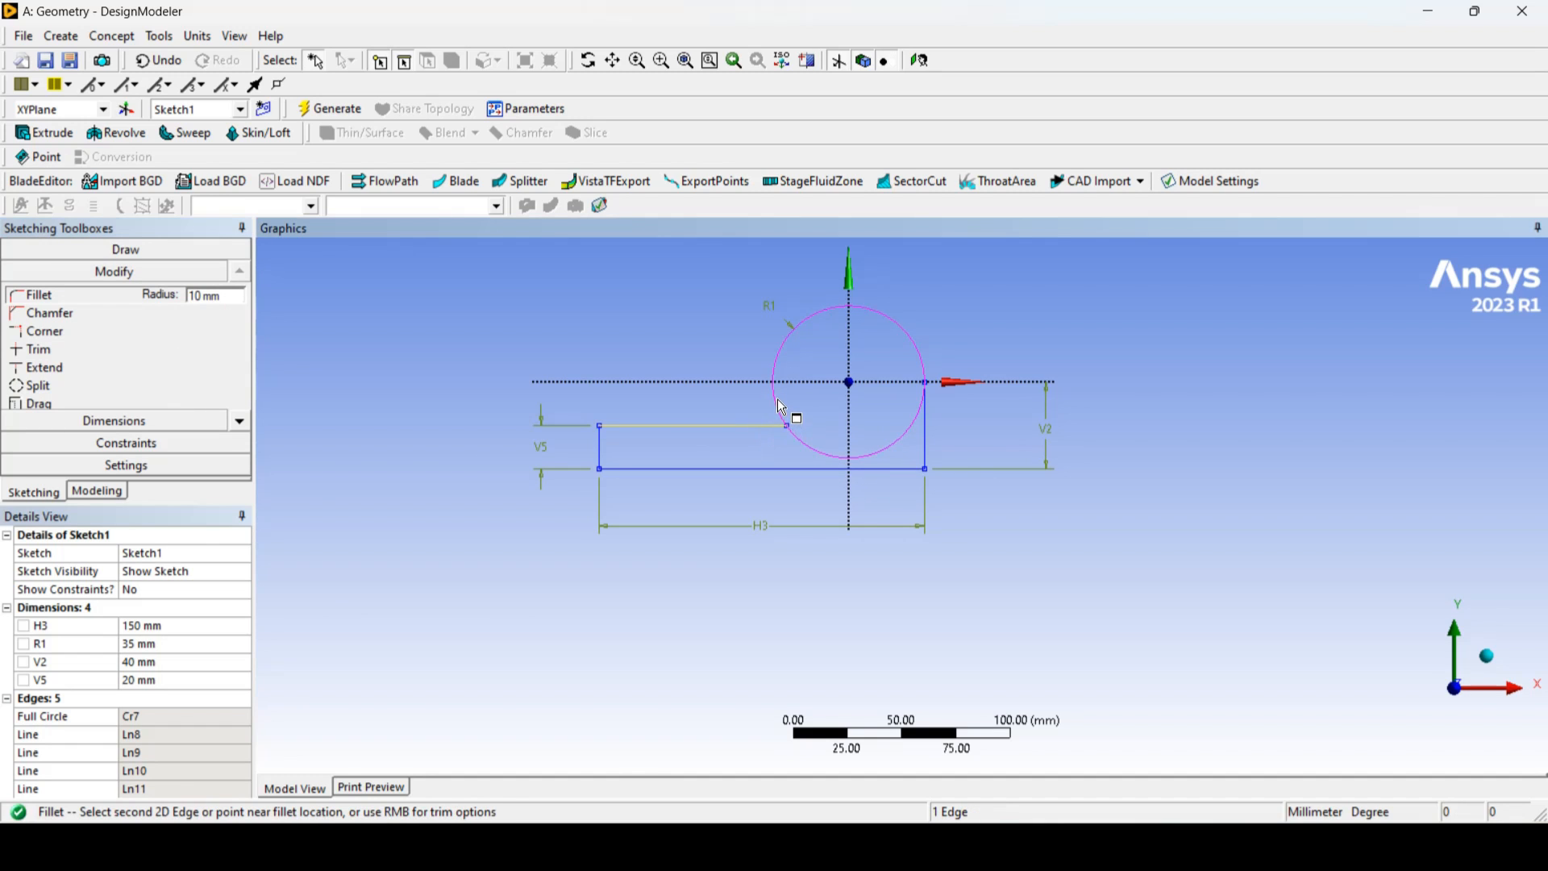
{"action": "left_click", "coordinate": [781, 407]}
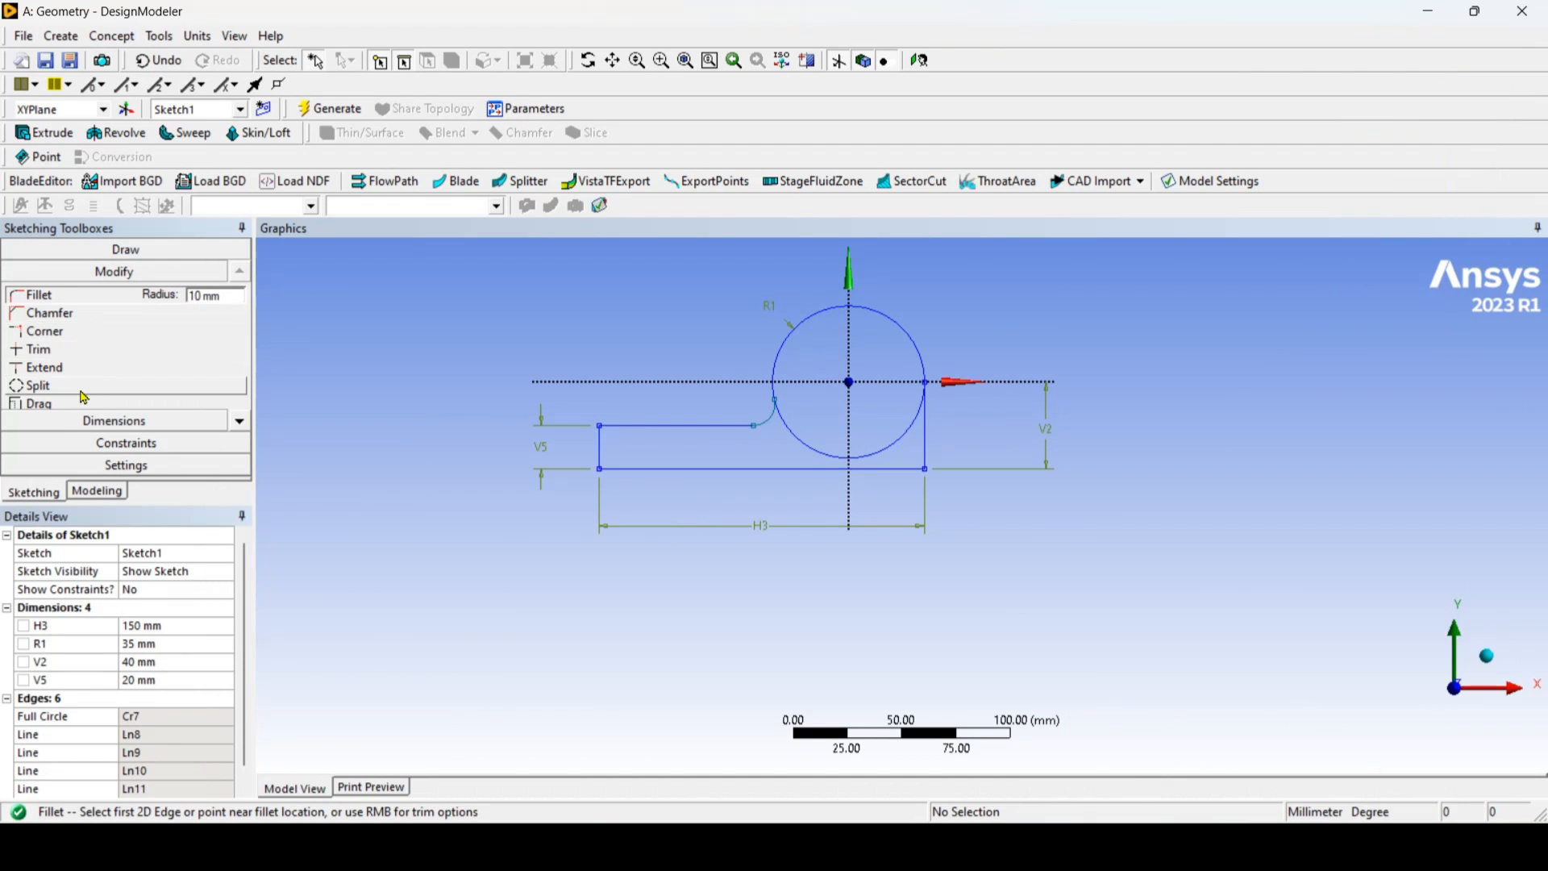
Step: Trim away the lower part of the circle inside the profile, keeping the upper arc between the fillet and the vertical line
{"action": "left_click", "coordinate": [116, 351]}
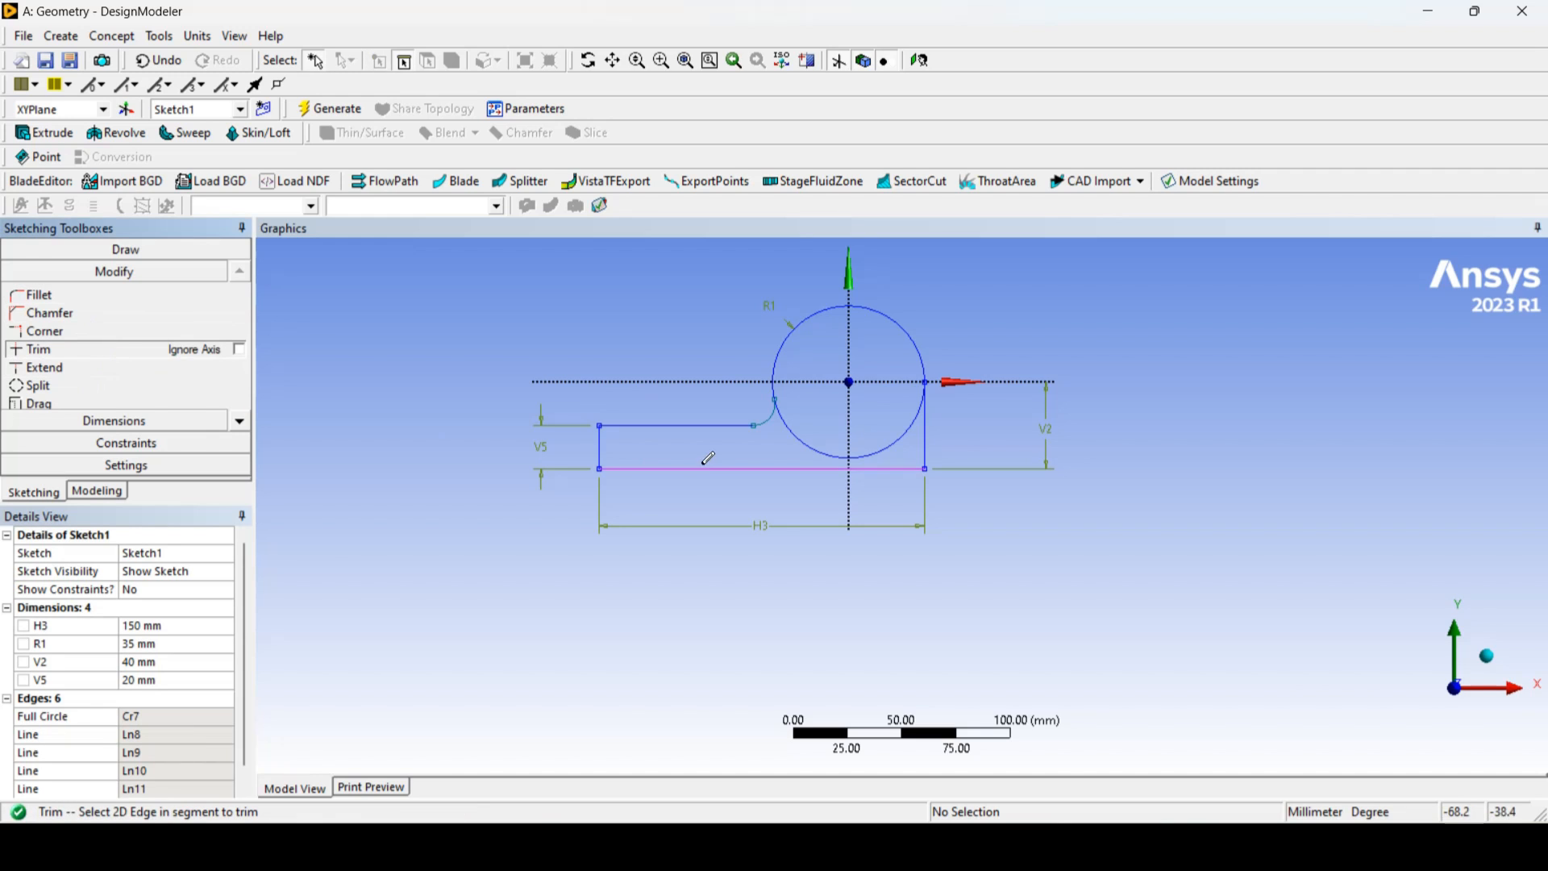
{"action": "left_click", "coordinate": [804, 441]}
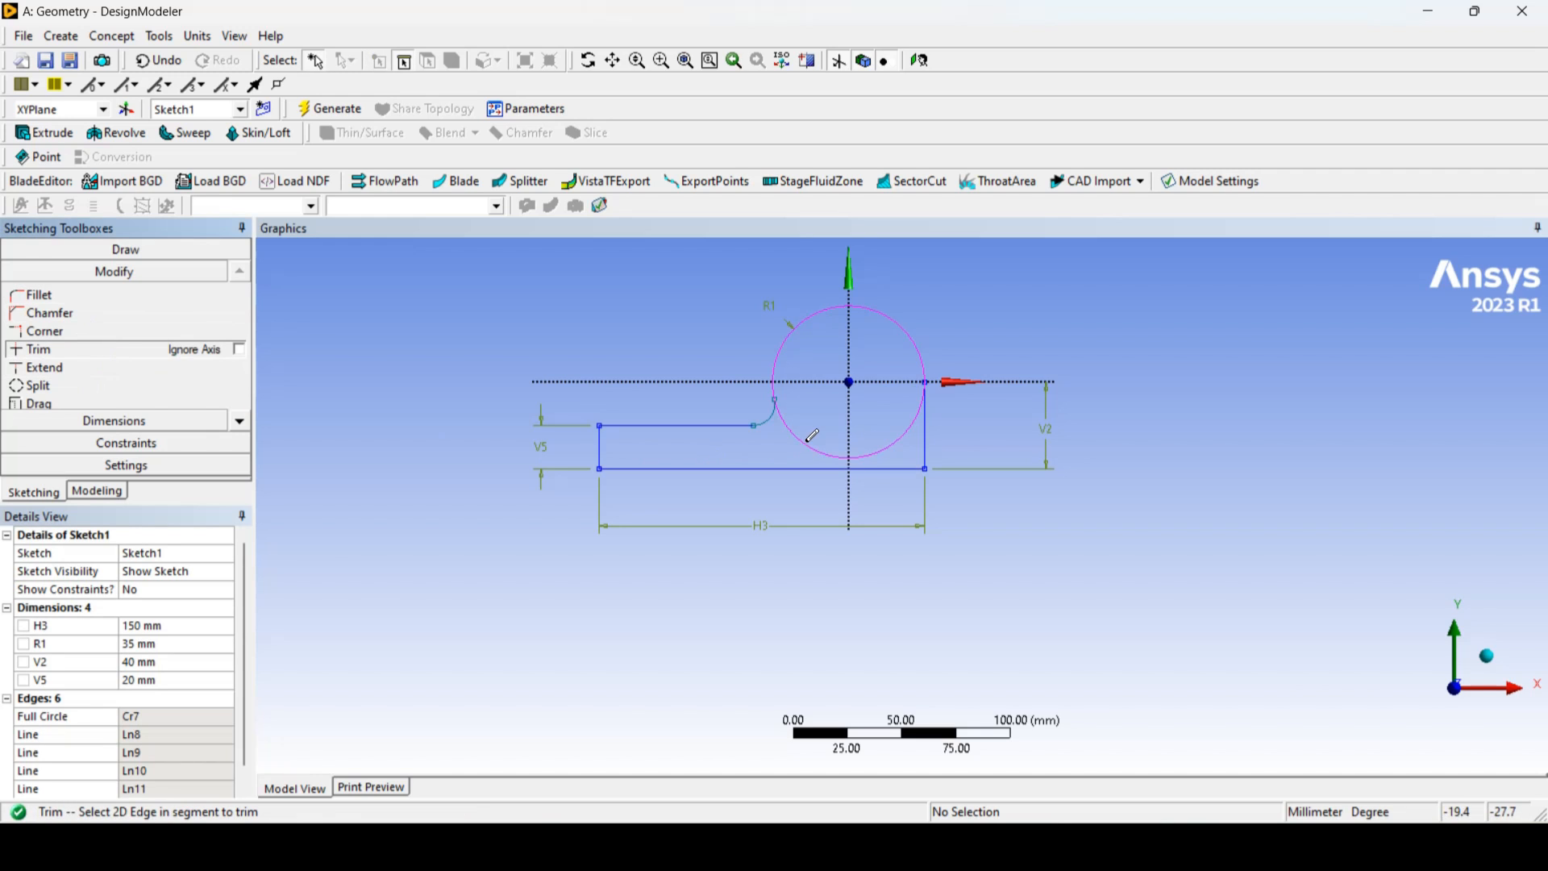
{"action": "left_click", "coordinate": [895, 442]}
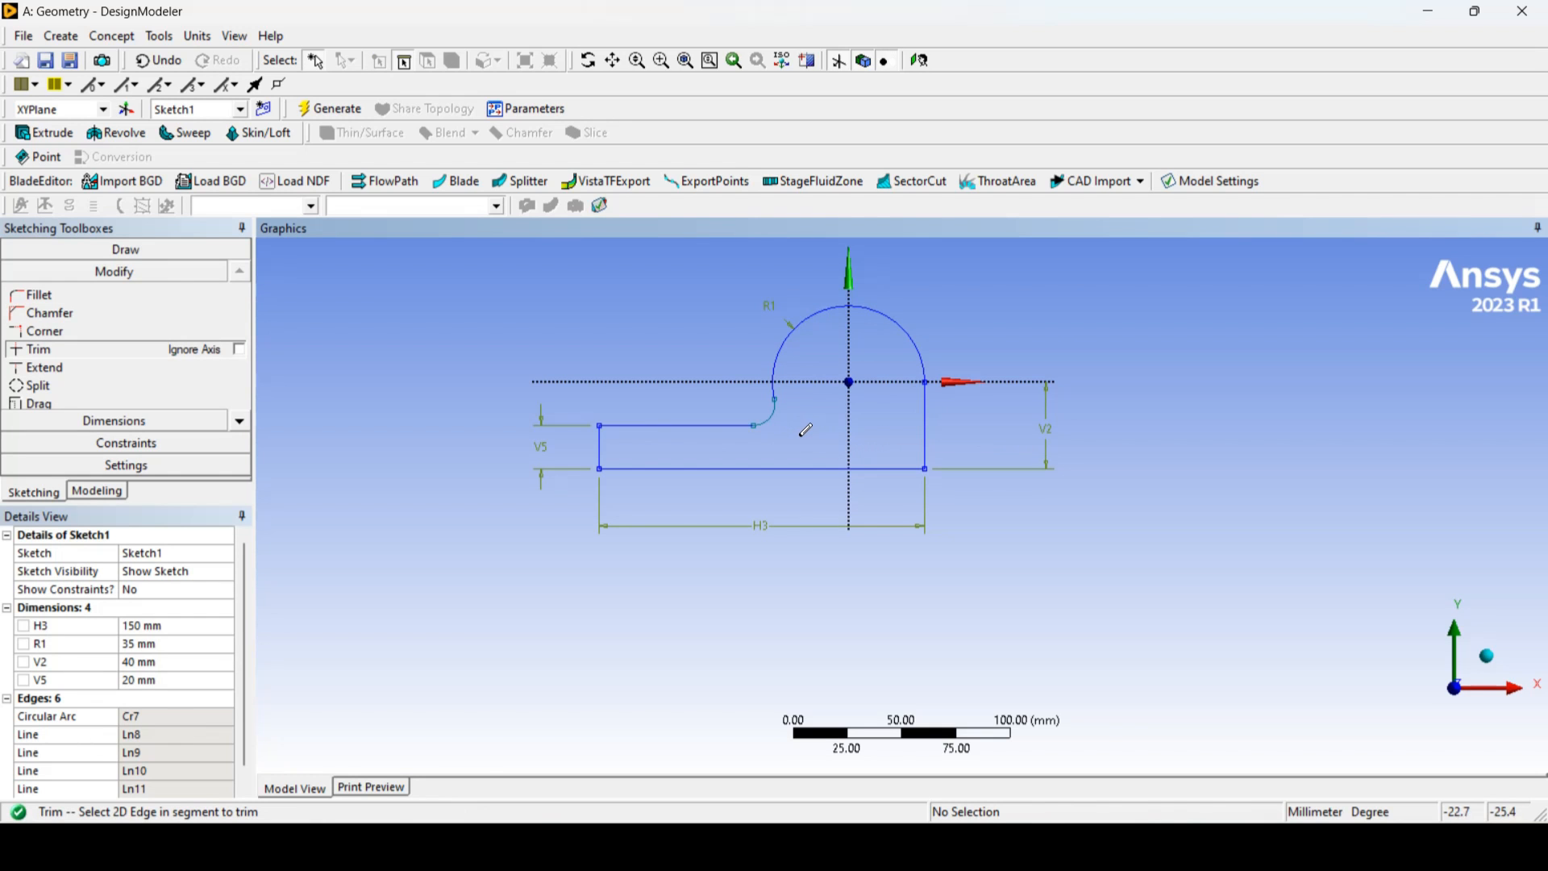
Step: Check the bracket's width in the reference drawing and set up an extrusion of the profile sketch with a depth of 60 mm
{"action": "left_click", "coordinate": [1091, 845]}
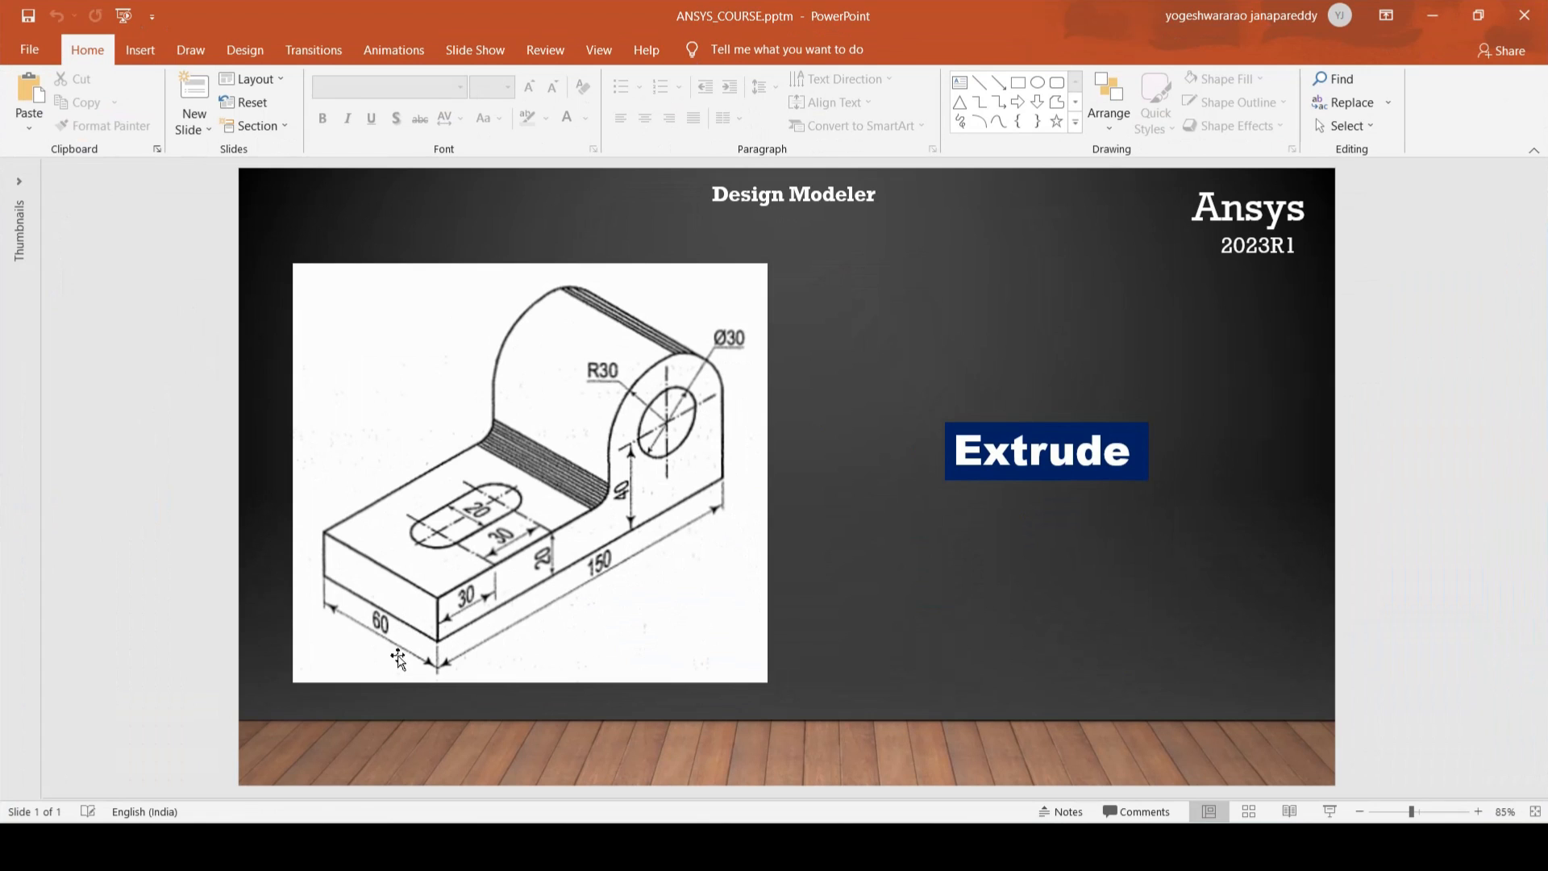
{"action": "left_click", "coordinate": [1432, 15]}
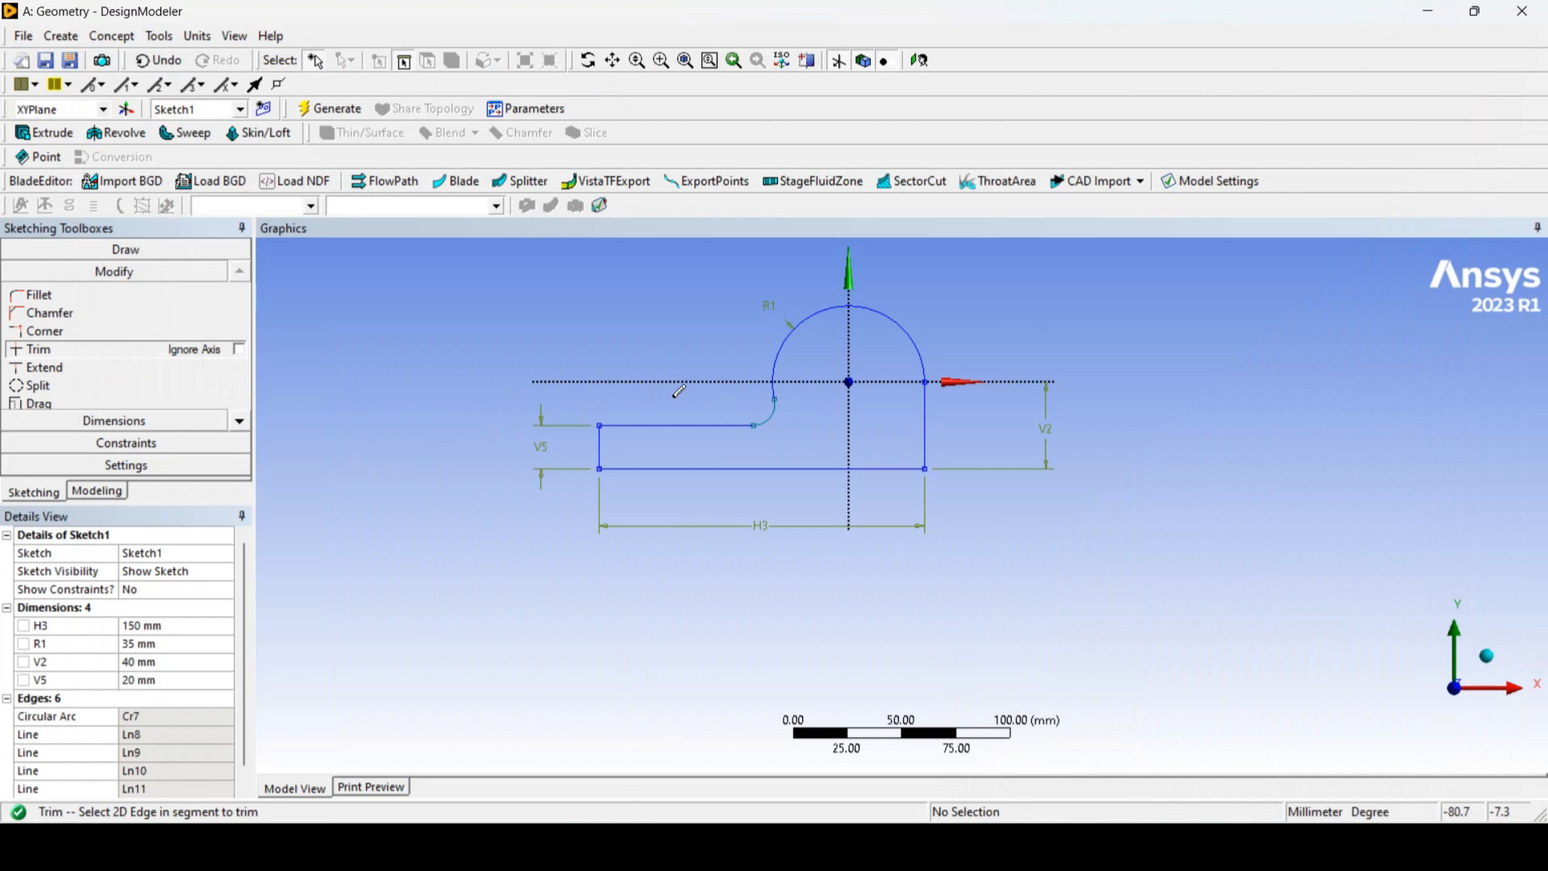
{"action": "left_click", "coordinate": [103, 498]}
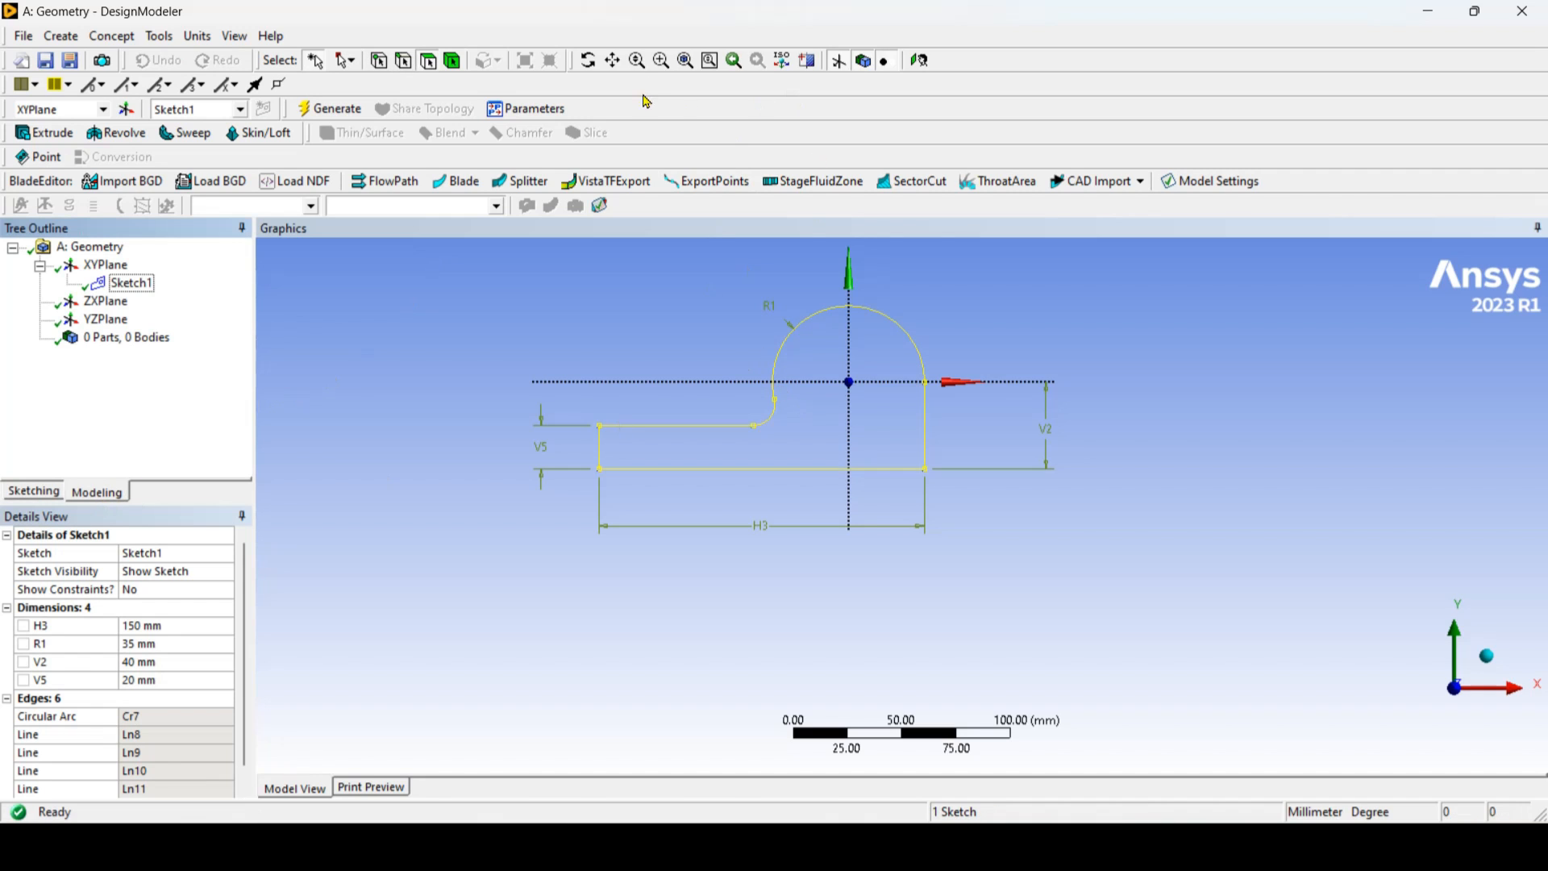
{"action": "left_click", "coordinate": [587, 60]}
{"action": "mouse_move", "coordinate": [777, 453]}
{"action": "left_mouse_down"}
{"action": "mouse_move", "coordinate": [965, 551]}
{"action": "mouse_move", "coordinate": [911, 456]}
{"action": "mouse_move", "coordinate": [919, 508]}
{"action": "left_mouse_up"}
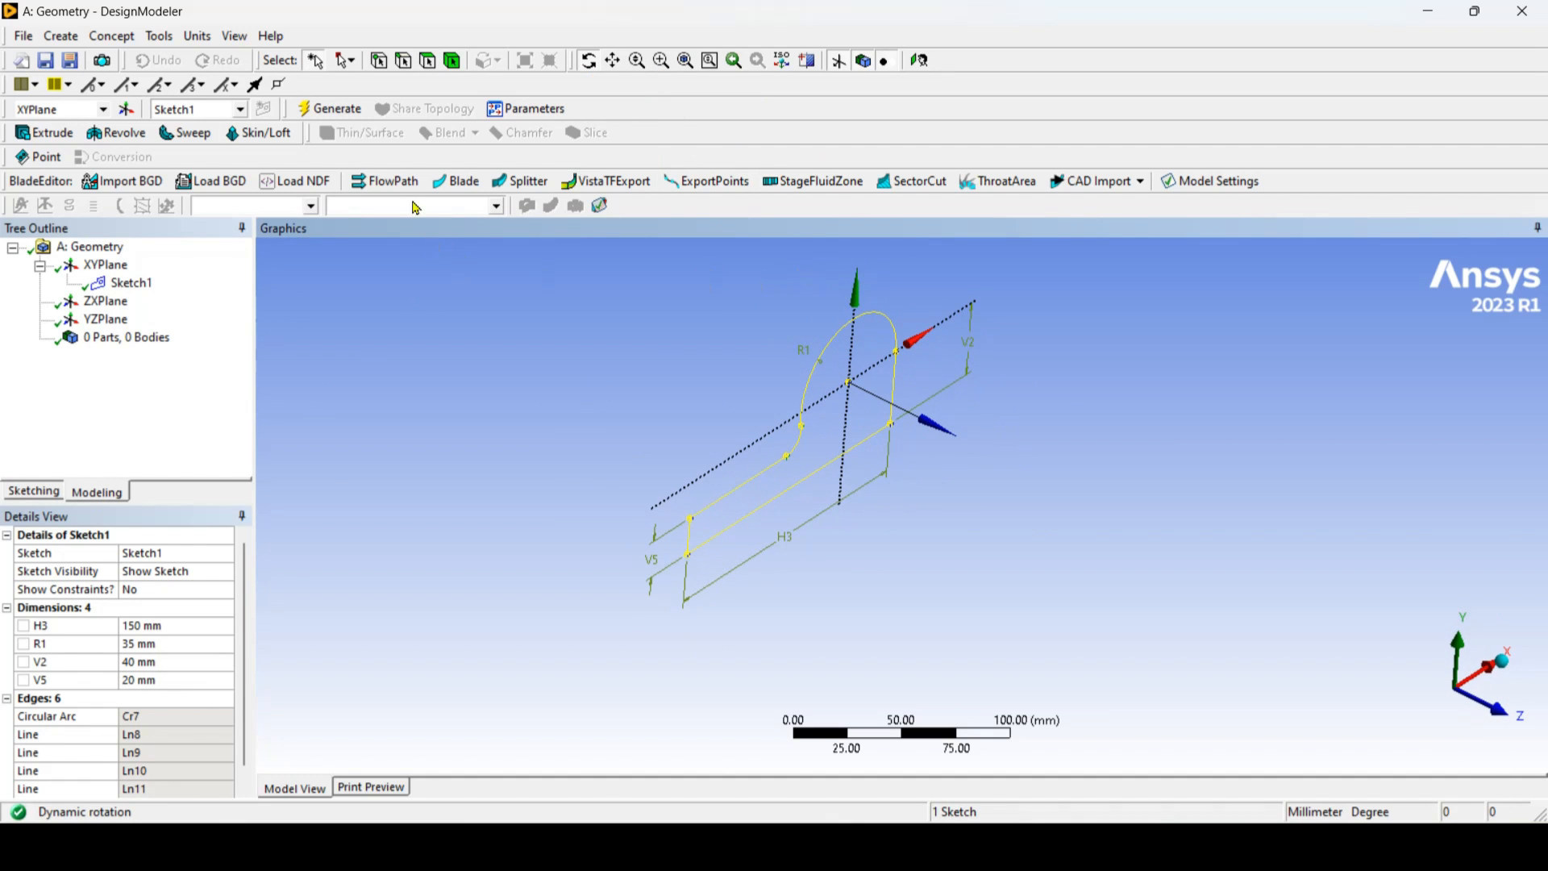
{"action": "left_click", "coordinate": [66, 139]}
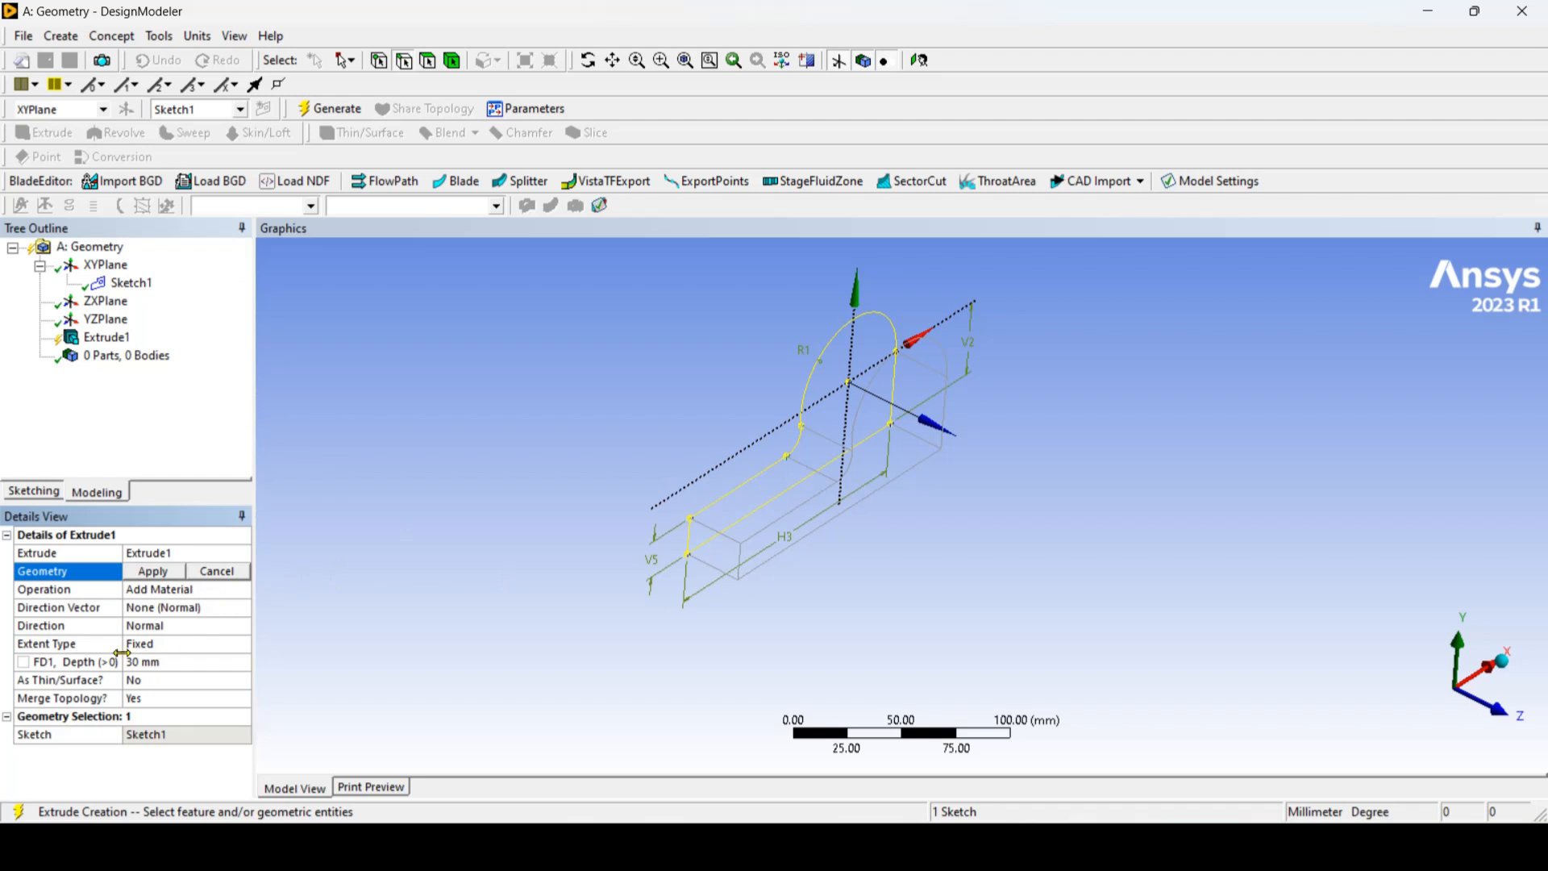
{"action": "left_click", "coordinate": [180, 668]}
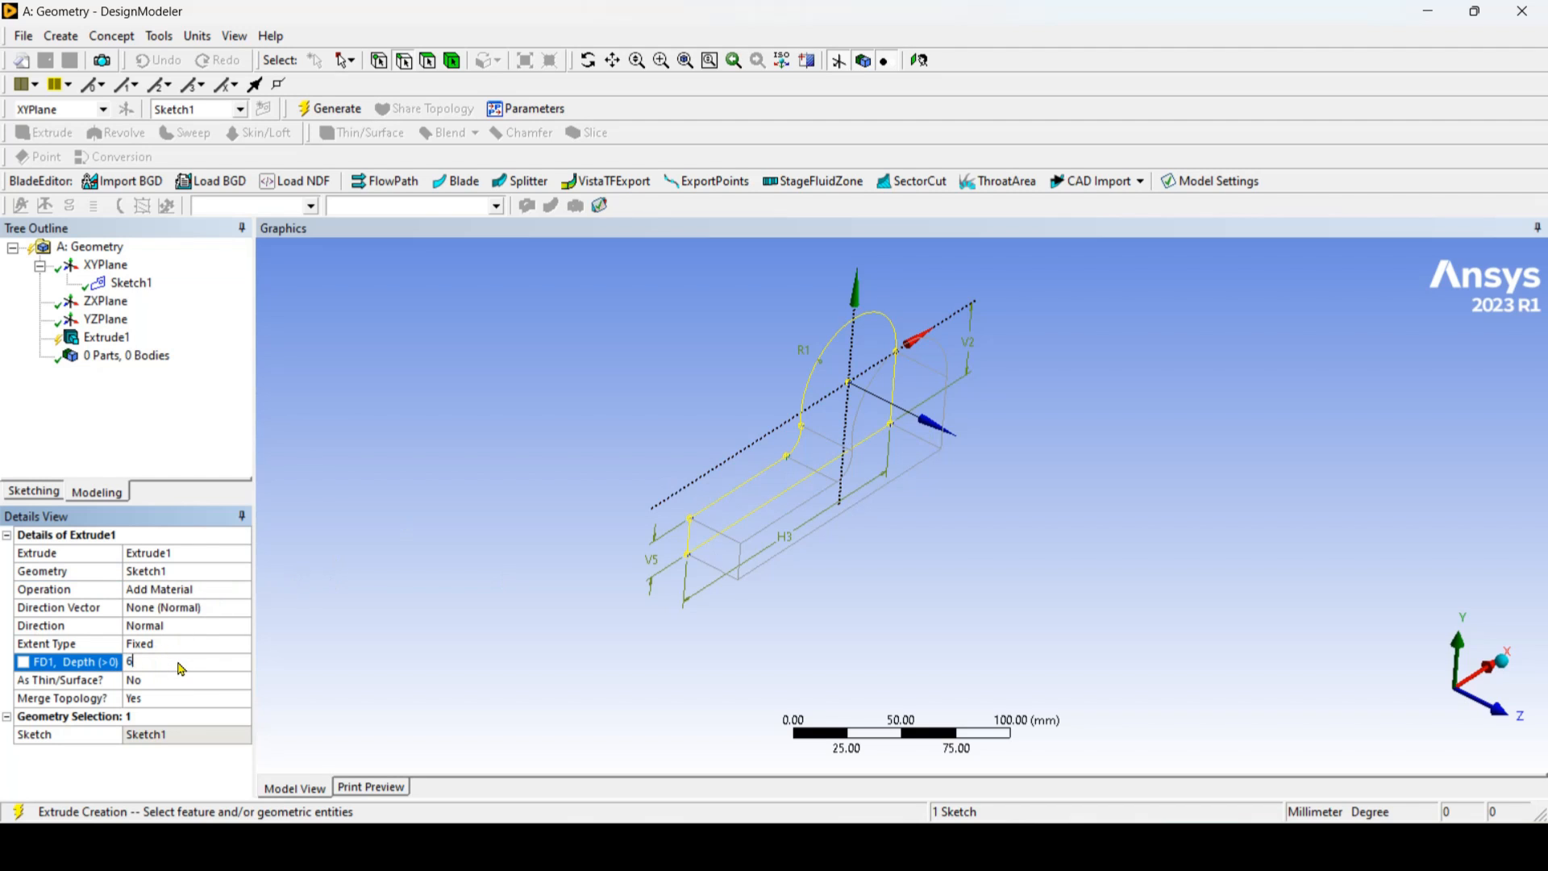
{"action": "key", "text": "Return"}
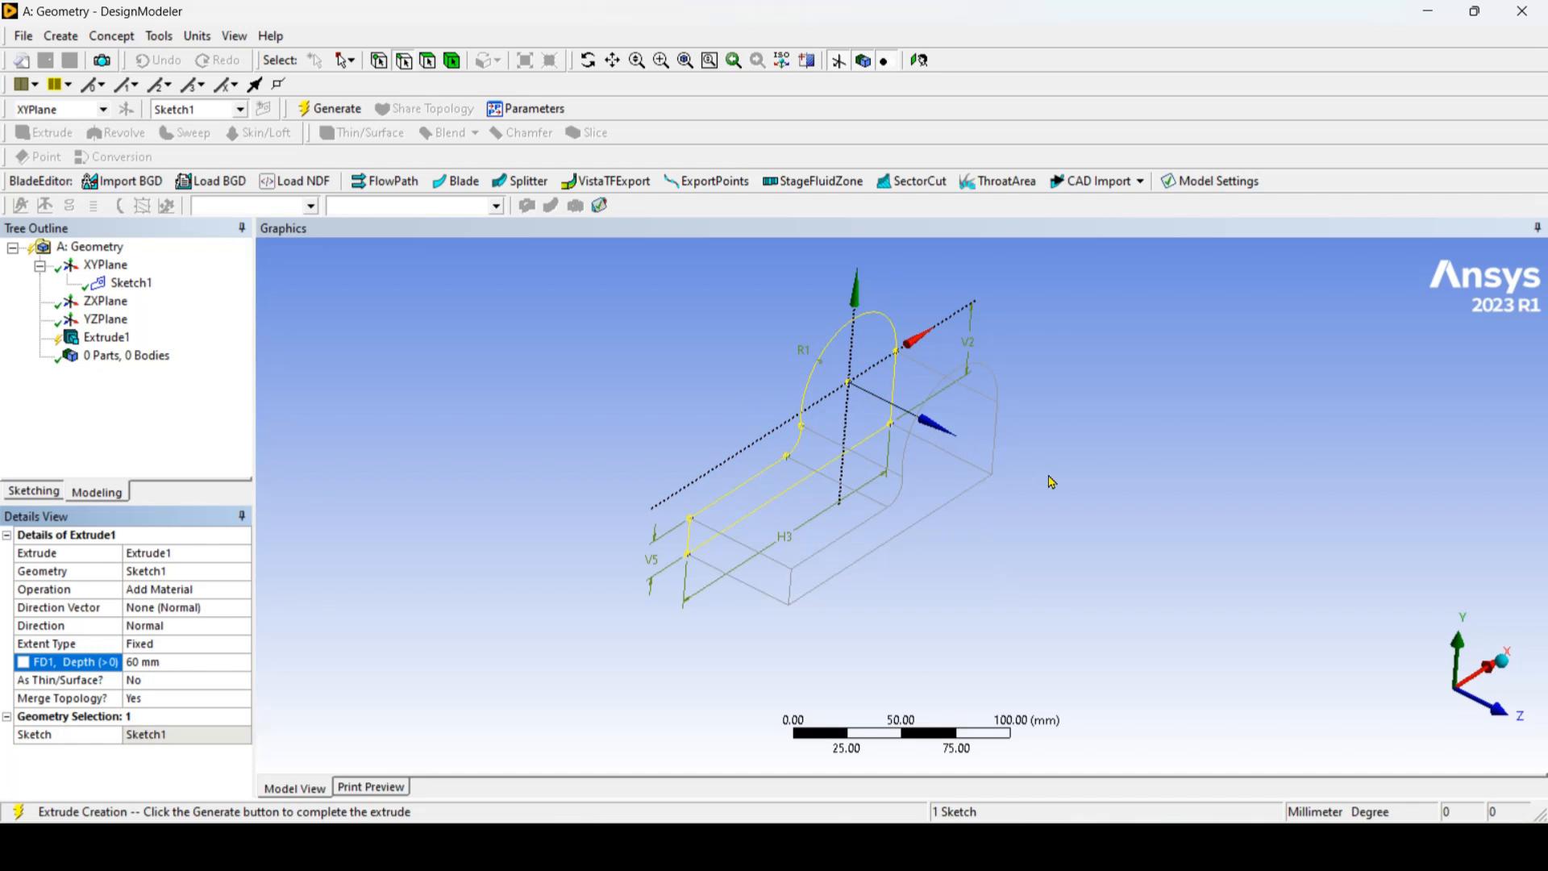
Step: Try another direction for the extrusion and return it to Normal
{"action": "left_click", "coordinate": [220, 630]}
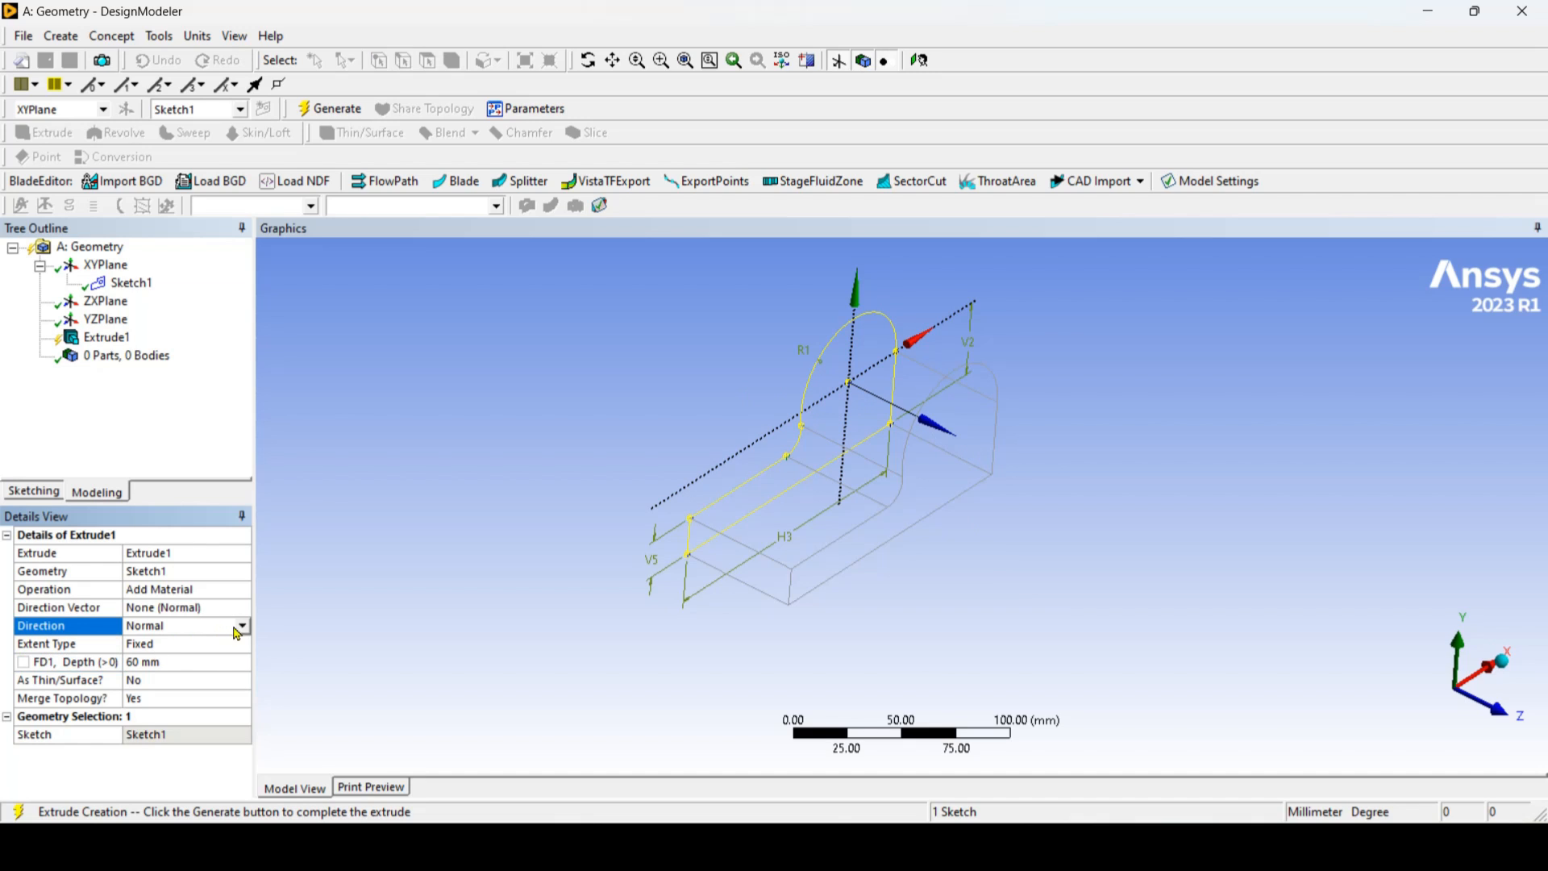
{"action": "left_click", "coordinate": [242, 627]}
{"action": "left_click", "coordinate": [185, 655]}
{"action": "left_click", "coordinate": [242, 626]}
{"action": "left_click", "coordinate": [192, 643]}
Step: Generate the 60 mm extrusion of the side profile
{"action": "left_click", "coordinate": [175, 668]}
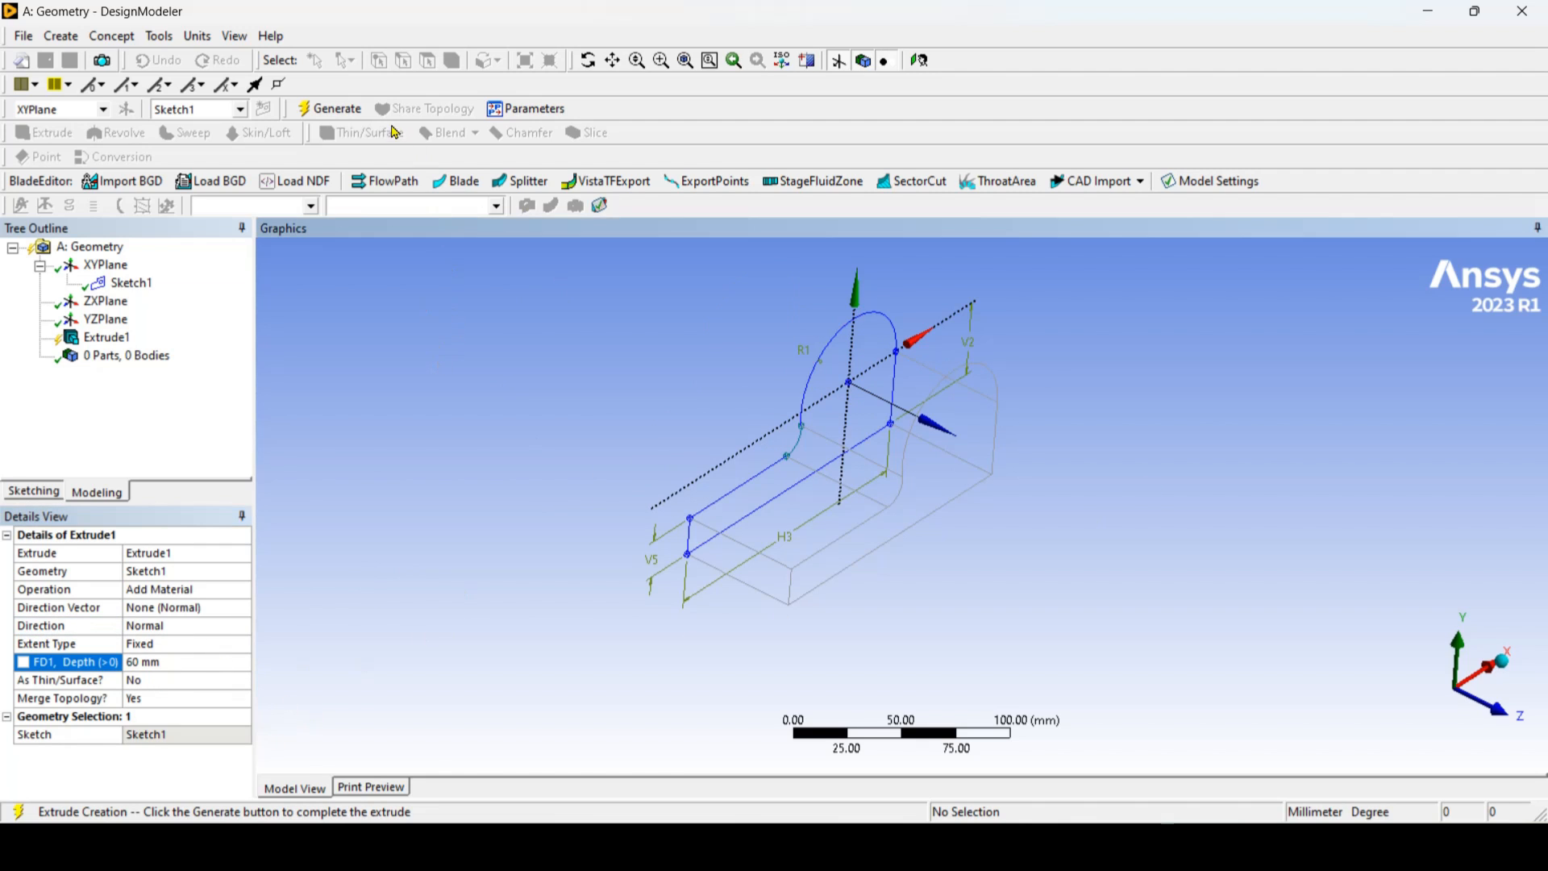
{"action": "left_click", "coordinate": [335, 111]}
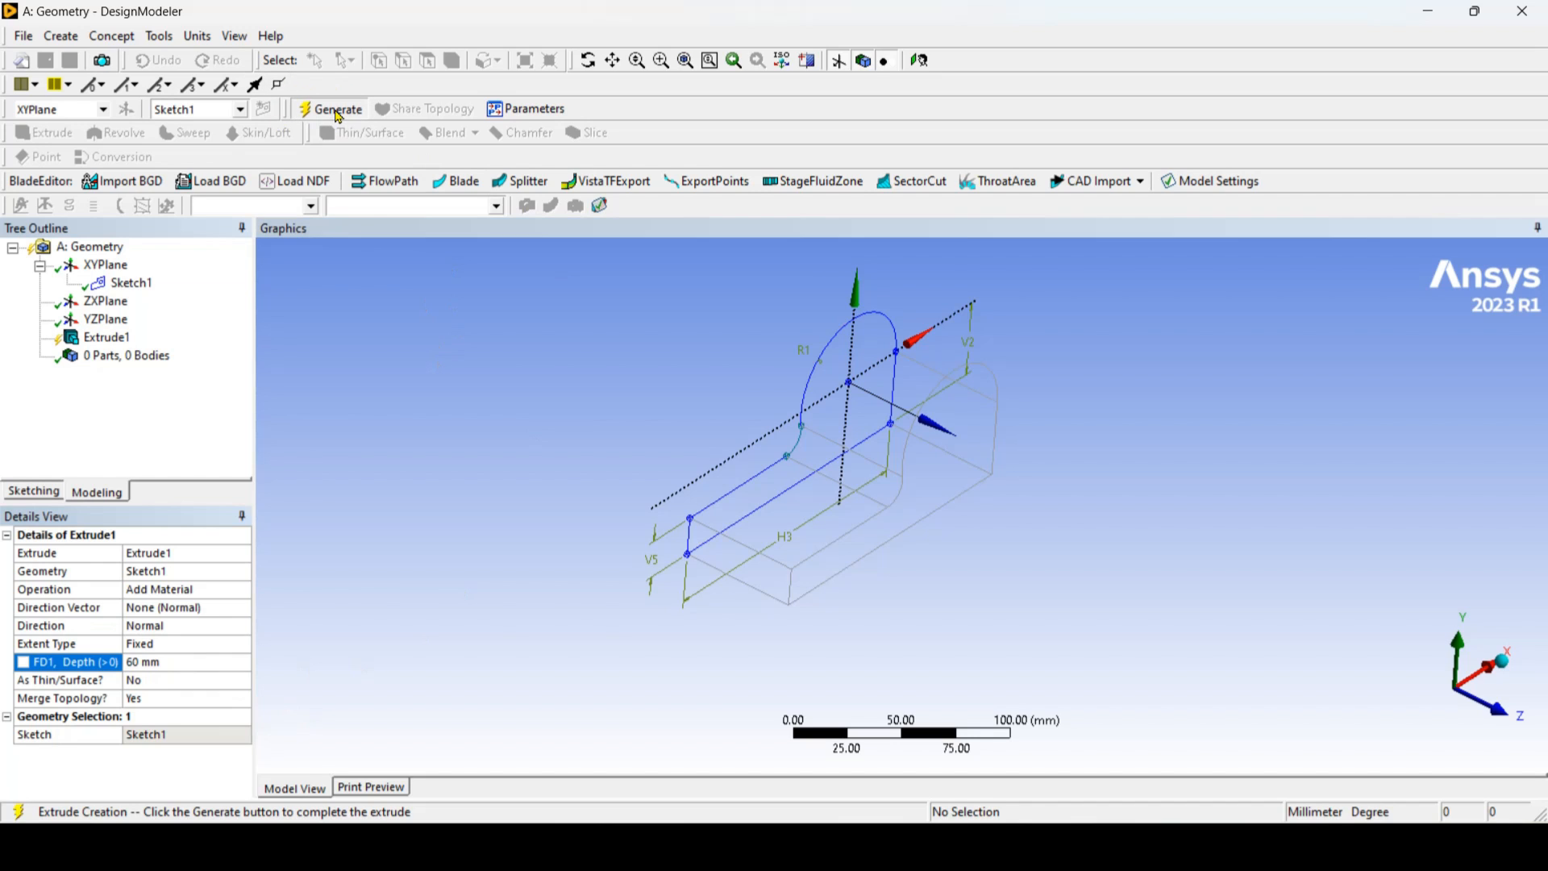
{"action": "left_click", "coordinate": [613, 60]}
{"action": "left_click_drag", "start_coordinate": [898, 349], "coordinate": [875, 420]}
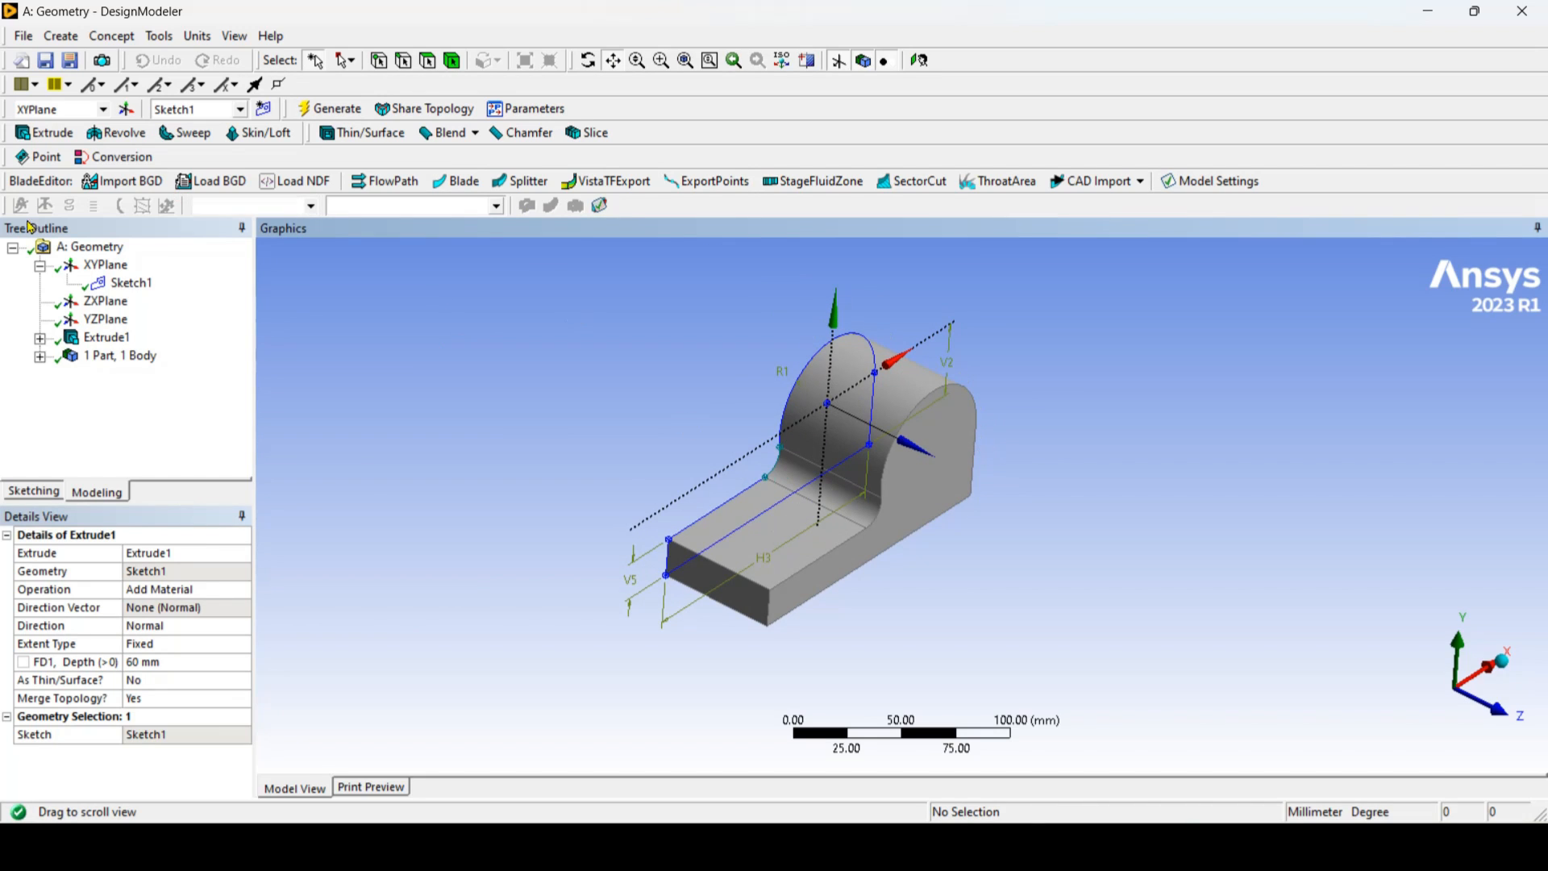
Step: Hide the profile sketch on the XY plane and clear its selection
{"action": "left_click", "coordinate": [132, 284]}
{"action": "right_click", "coordinate": [133, 288]}
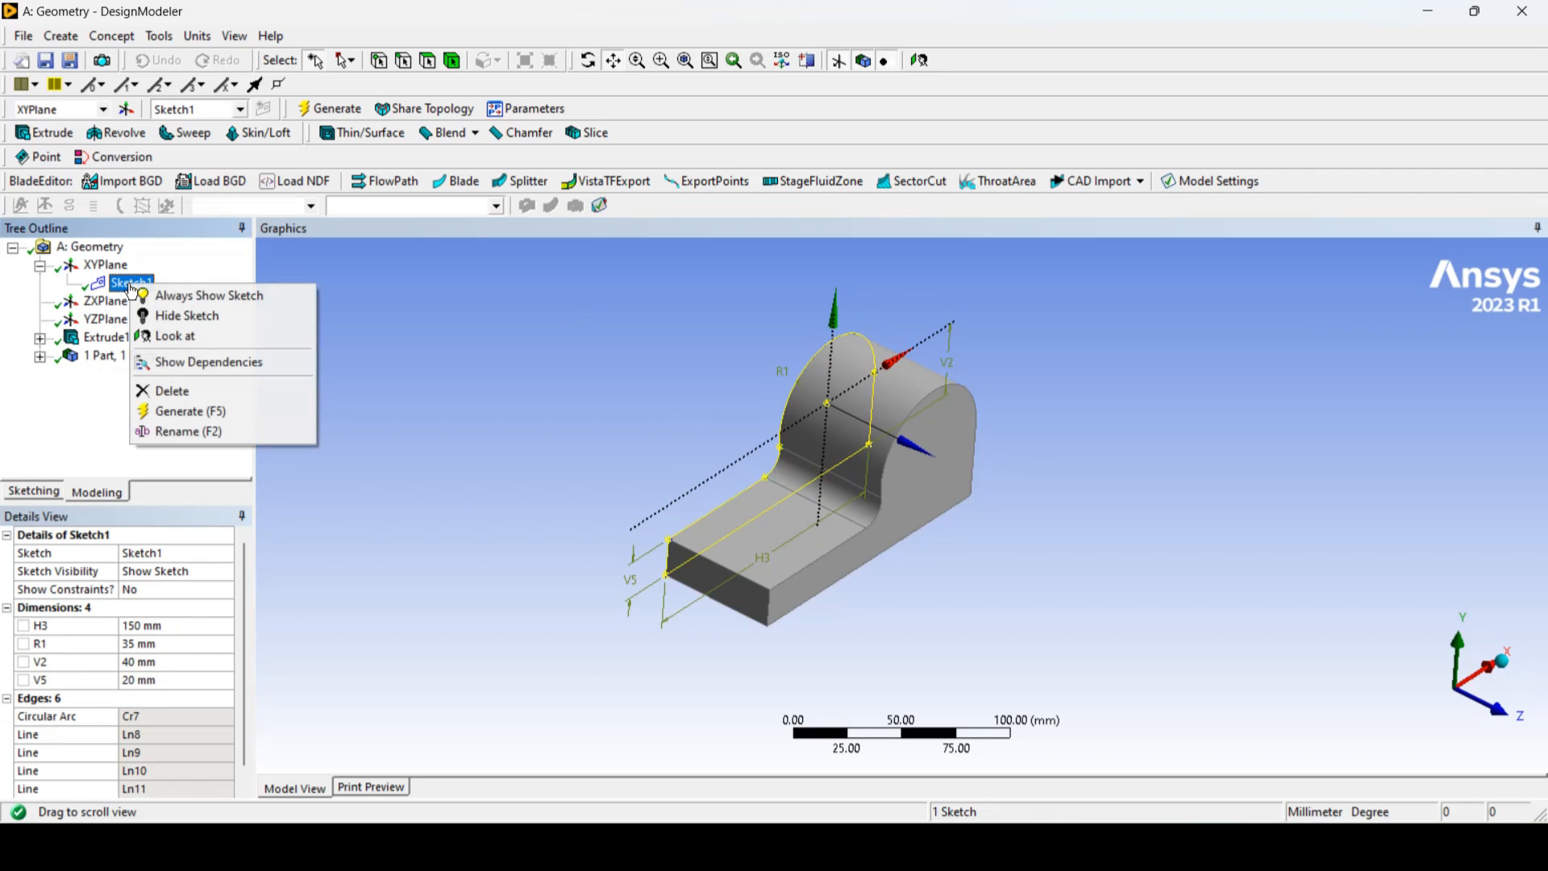
{"action": "left_click", "coordinate": [185, 316]}
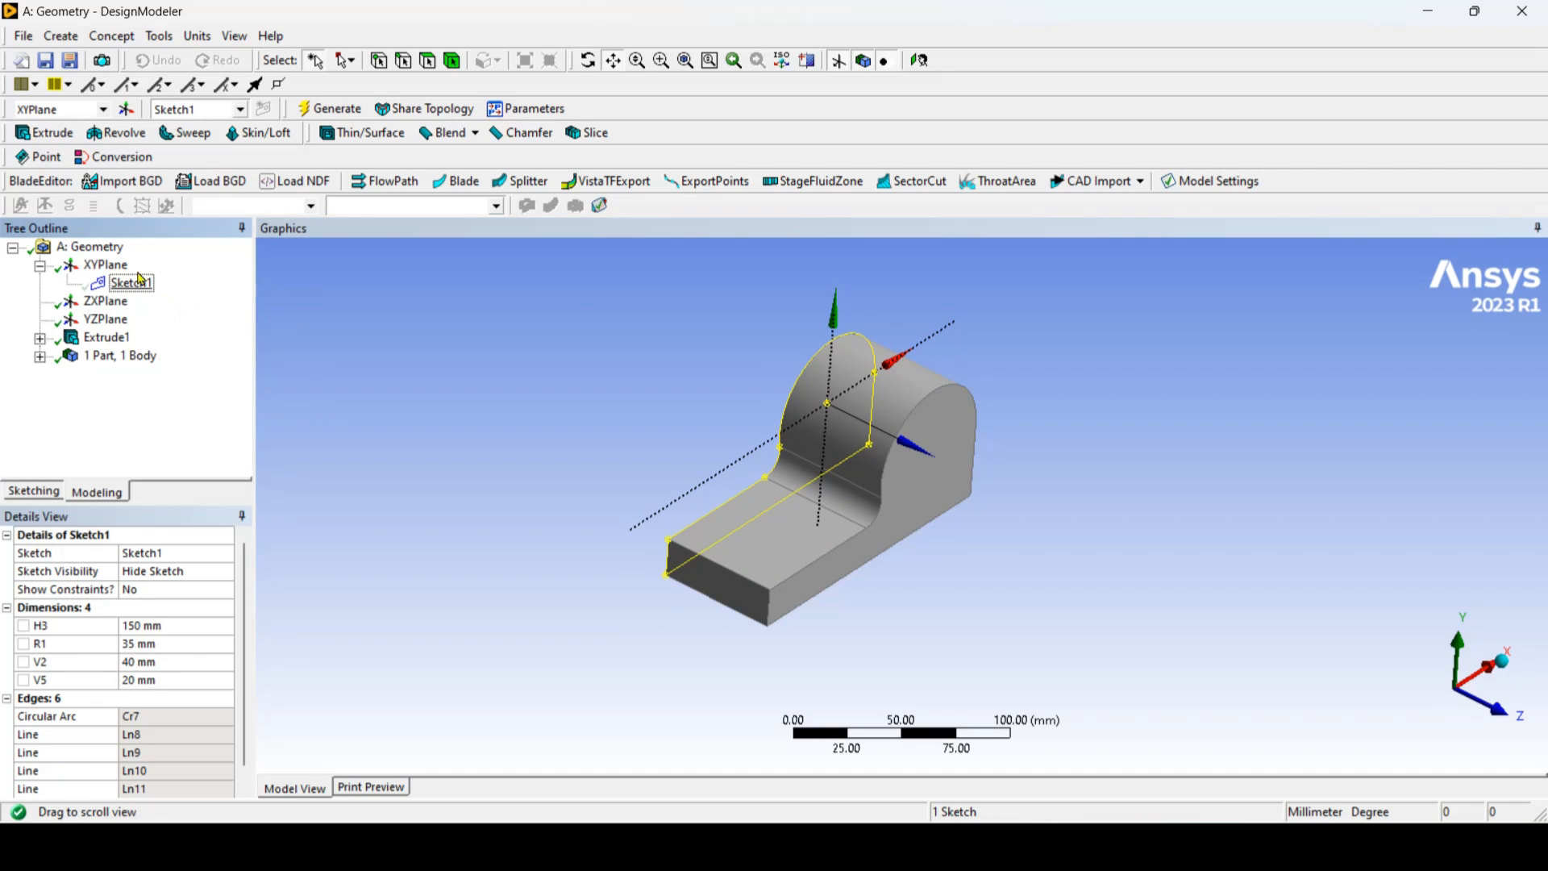
{"action": "left_click", "coordinate": [89, 247]}
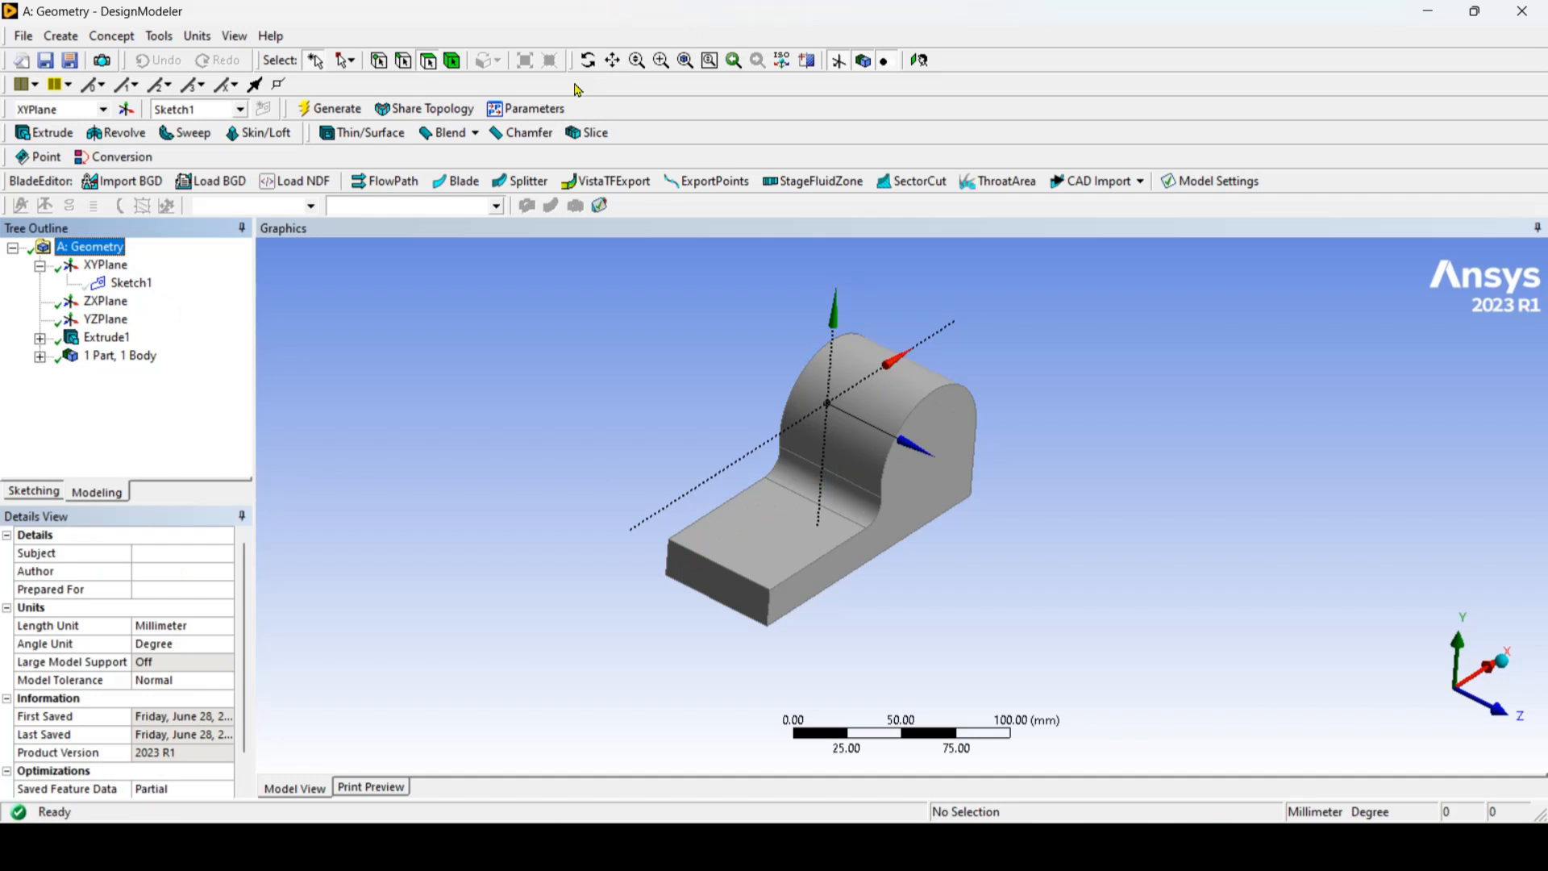
Step: Inspect the extruded body's side face and check the through hole's diameter in the reference drawing
{"action": "left_click", "coordinate": [588, 60]}
{"action": "left_click_drag", "start_coordinate": [839, 542], "coordinate": [767, 494]}
{"action": "scroll", "coordinate": [933, 421], "scroll_direction": "down", "scroll_amount": 2}
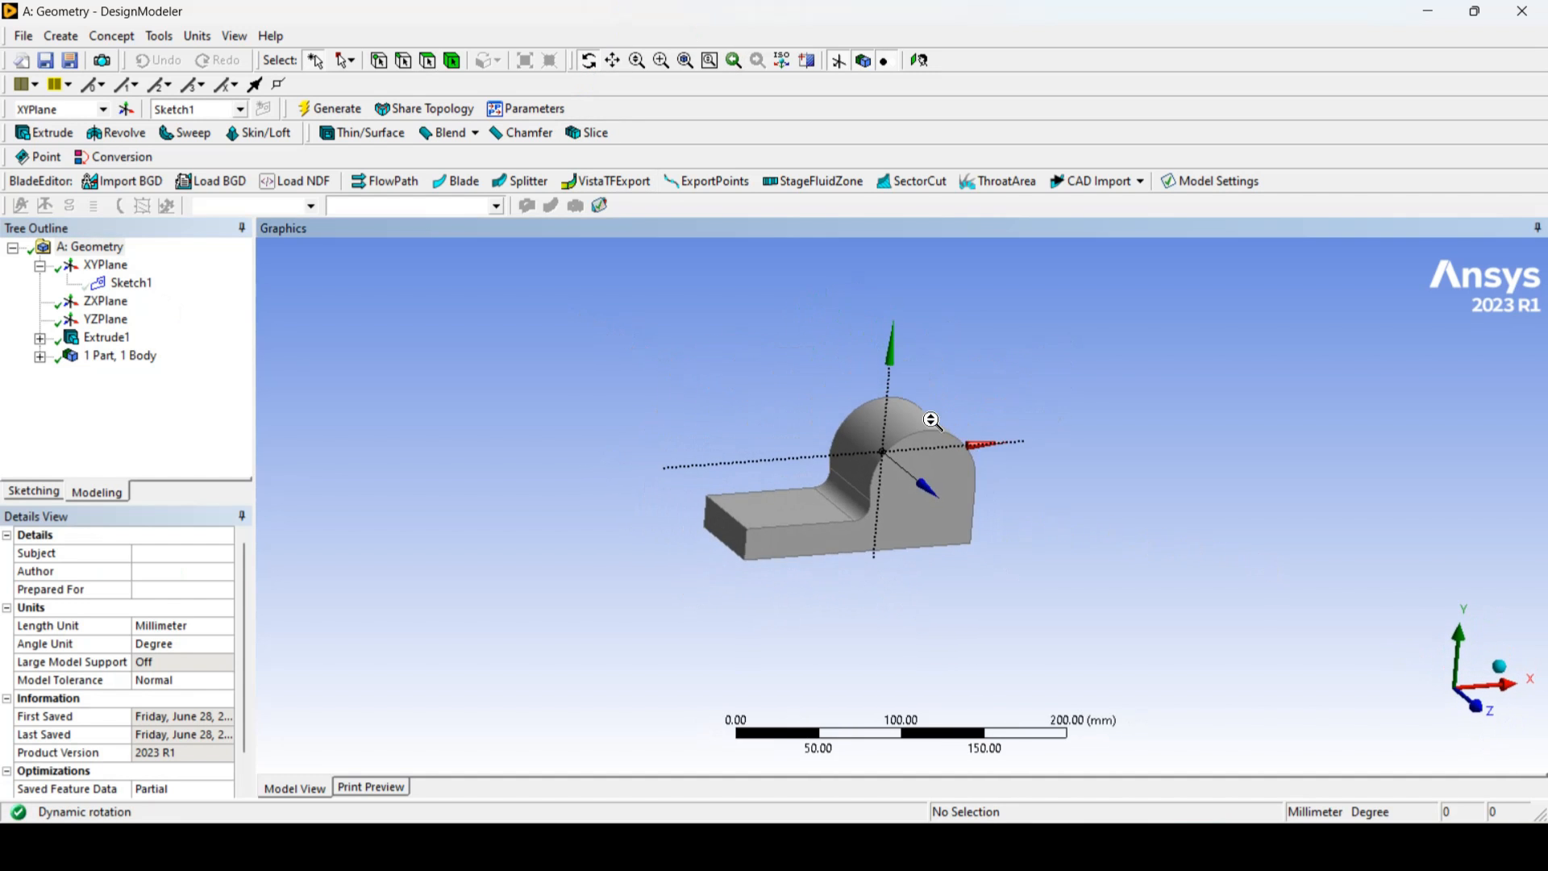
{"action": "scroll", "coordinate": [933, 421], "scroll_direction": "up", "scroll_amount": 2}
{"action": "key", "text": "alt+Tab"}
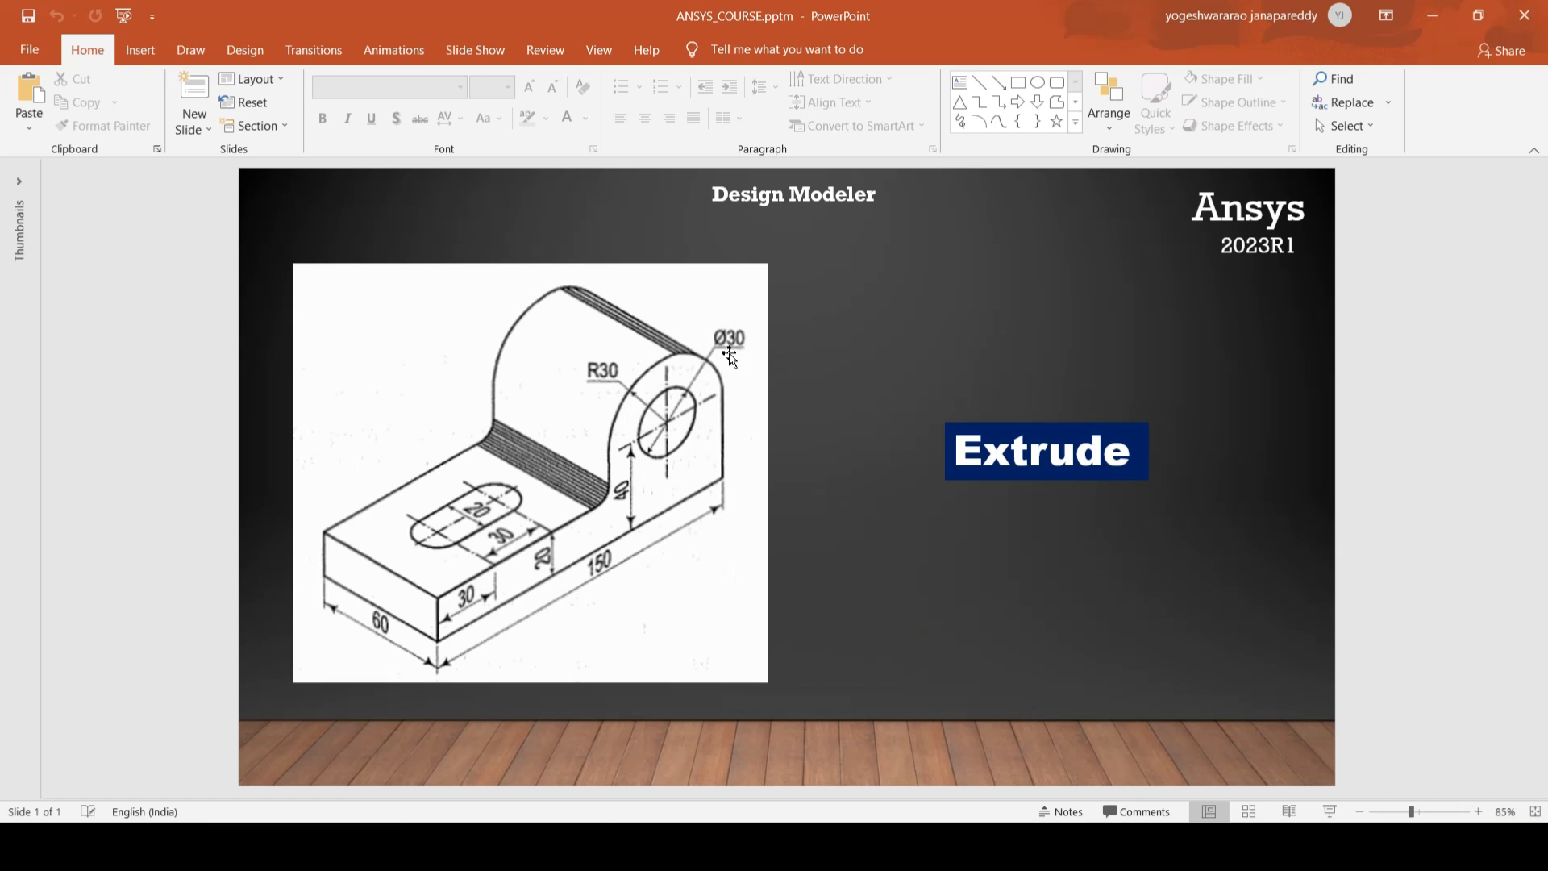
{"action": "key", "text": "alt+Tab"}
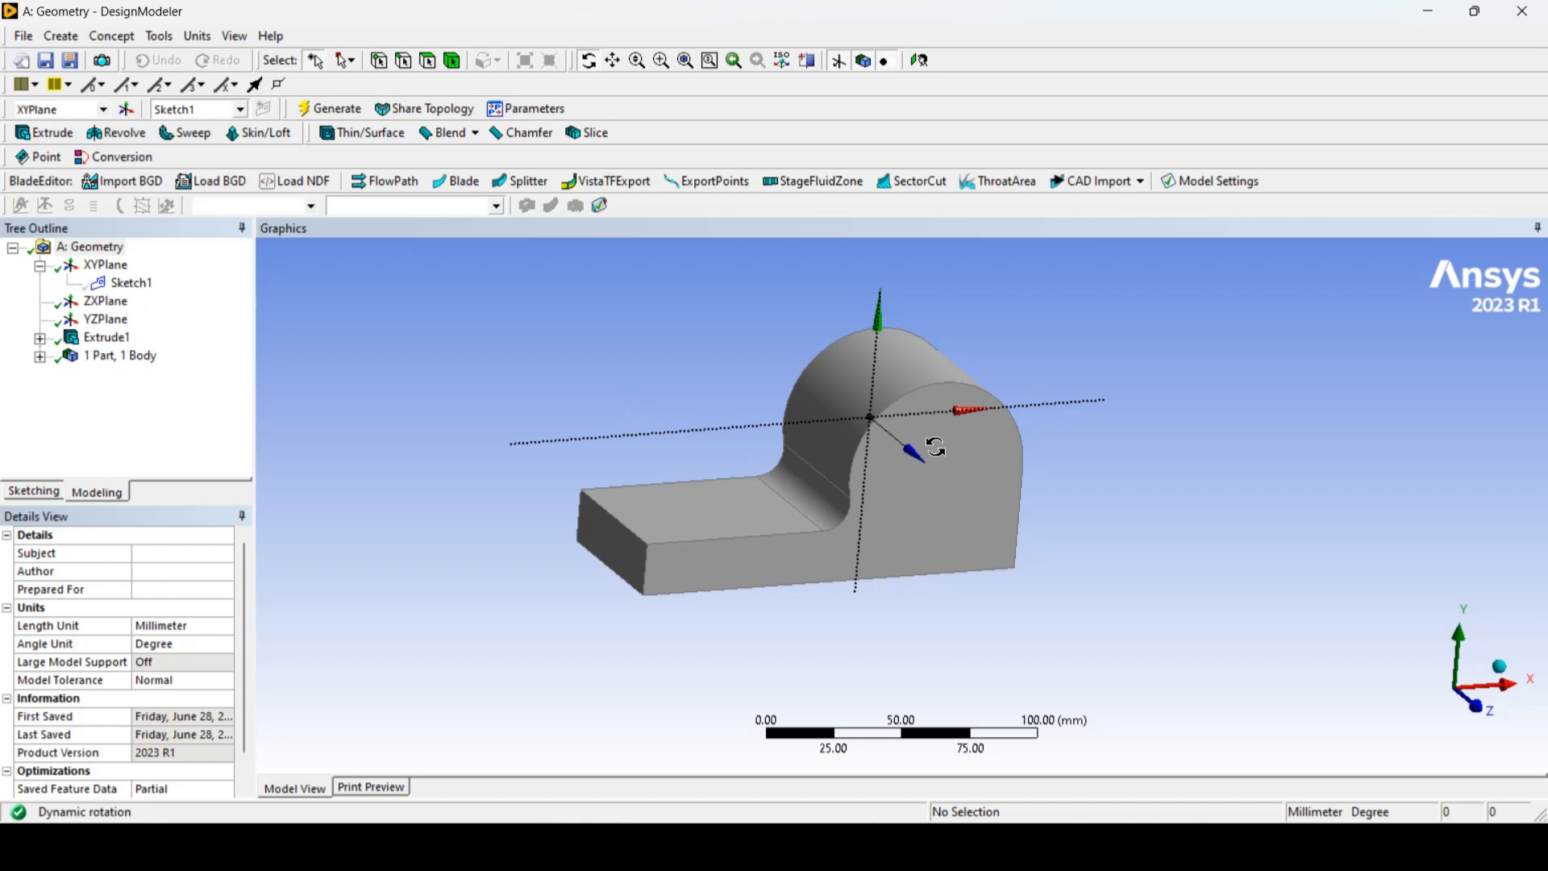
{"action": "left_click_drag", "start_coordinate": [839, 518], "coordinate": [850, 542]}
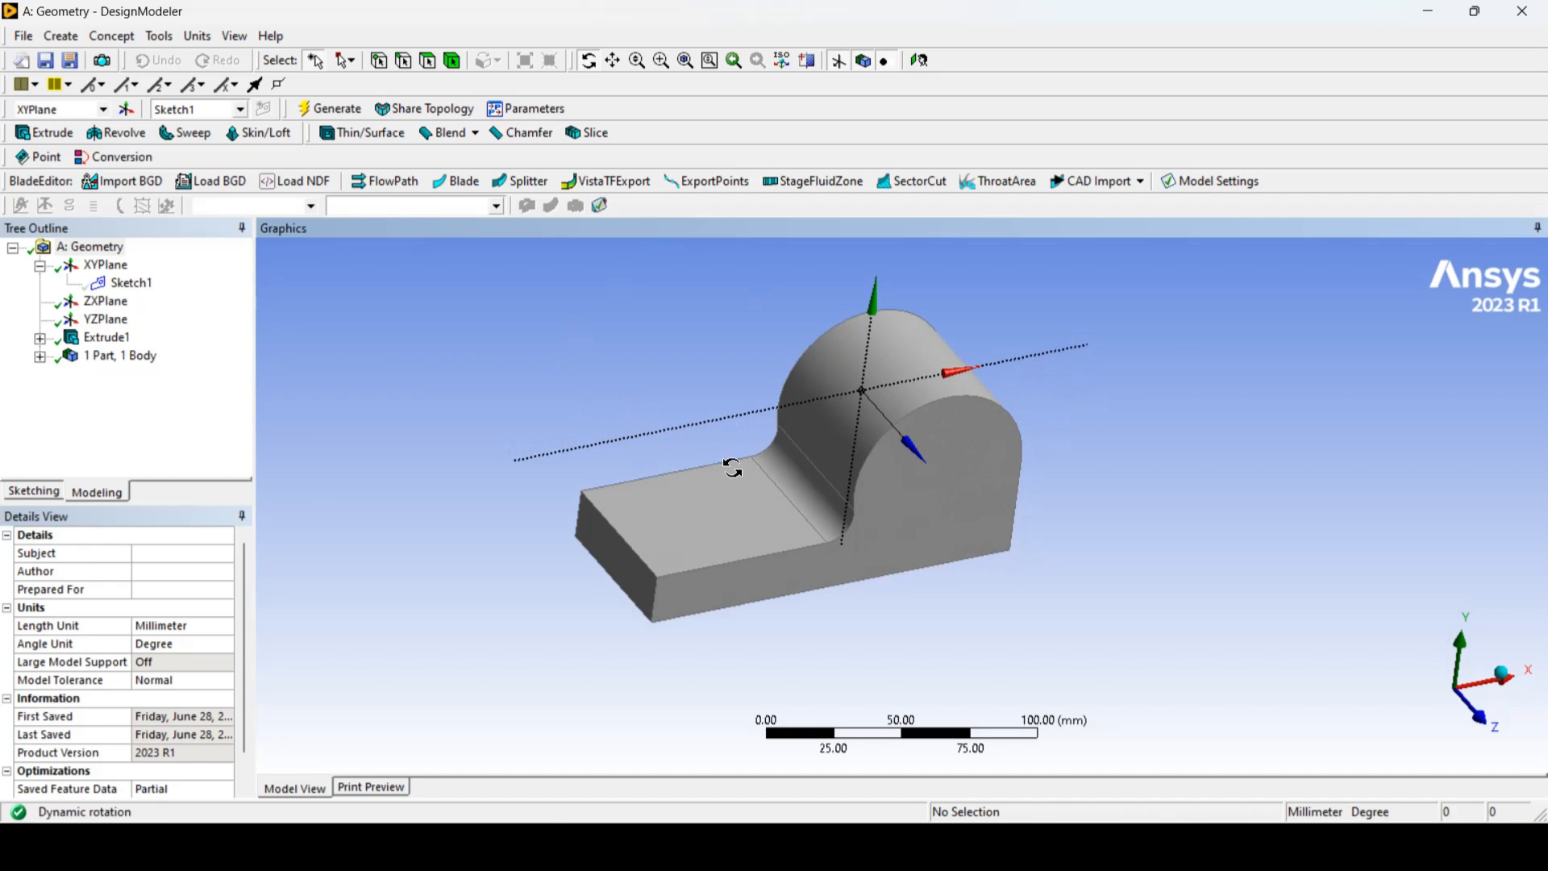
Step: Try the point and edge selection filters on the base's upper end corner and its short upper edge
{"action": "left_click", "coordinate": [379, 65]}
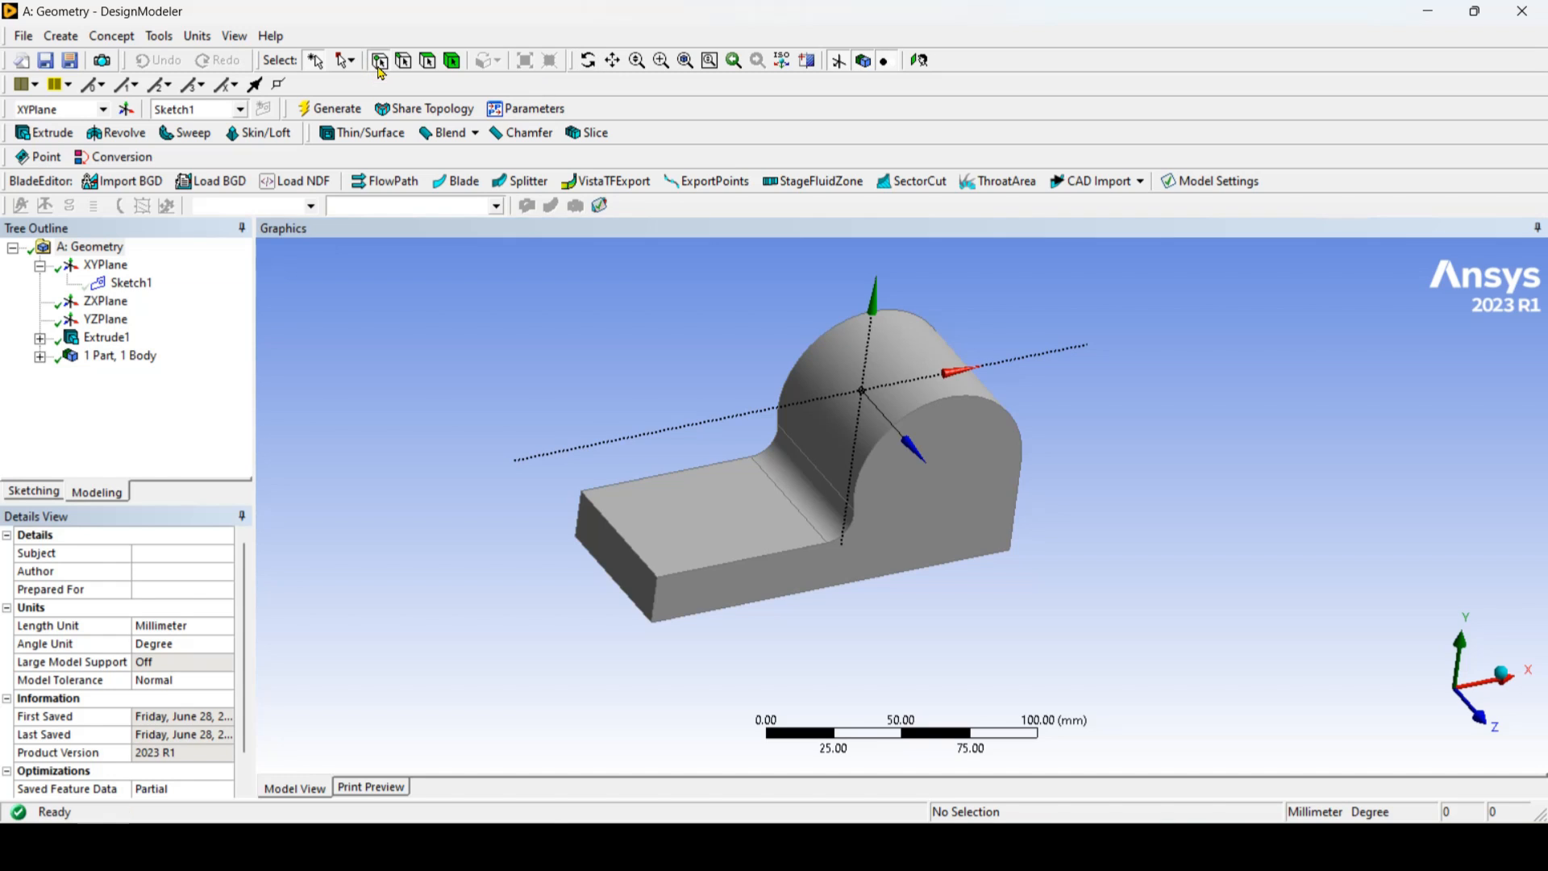
{"action": "left_click", "coordinate": [661, 584]}
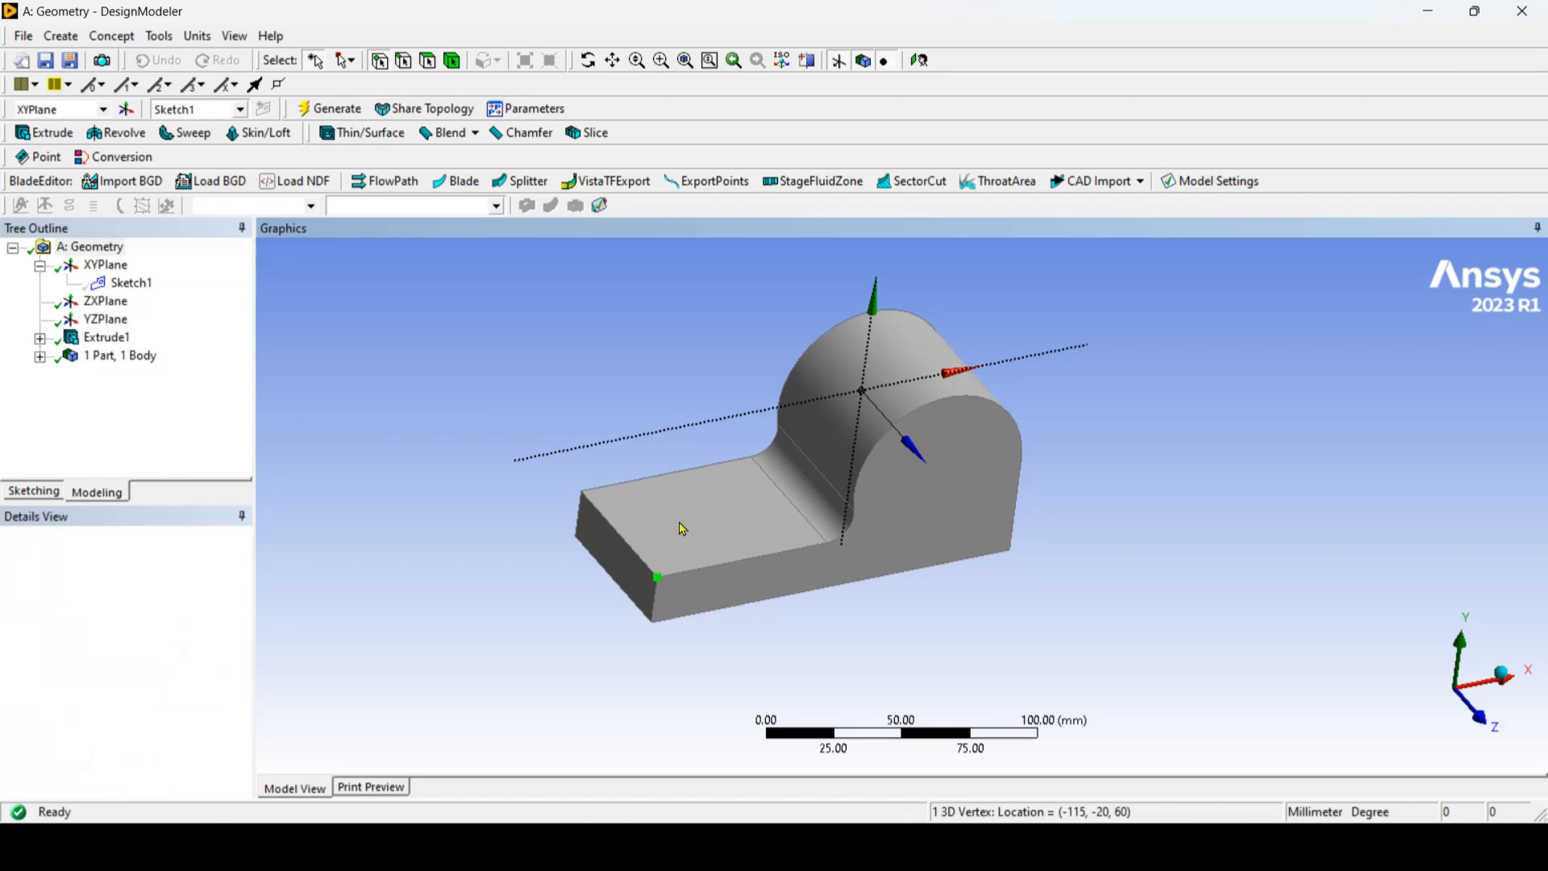
{"action": "left_click", "coordinate": [404, 62]}
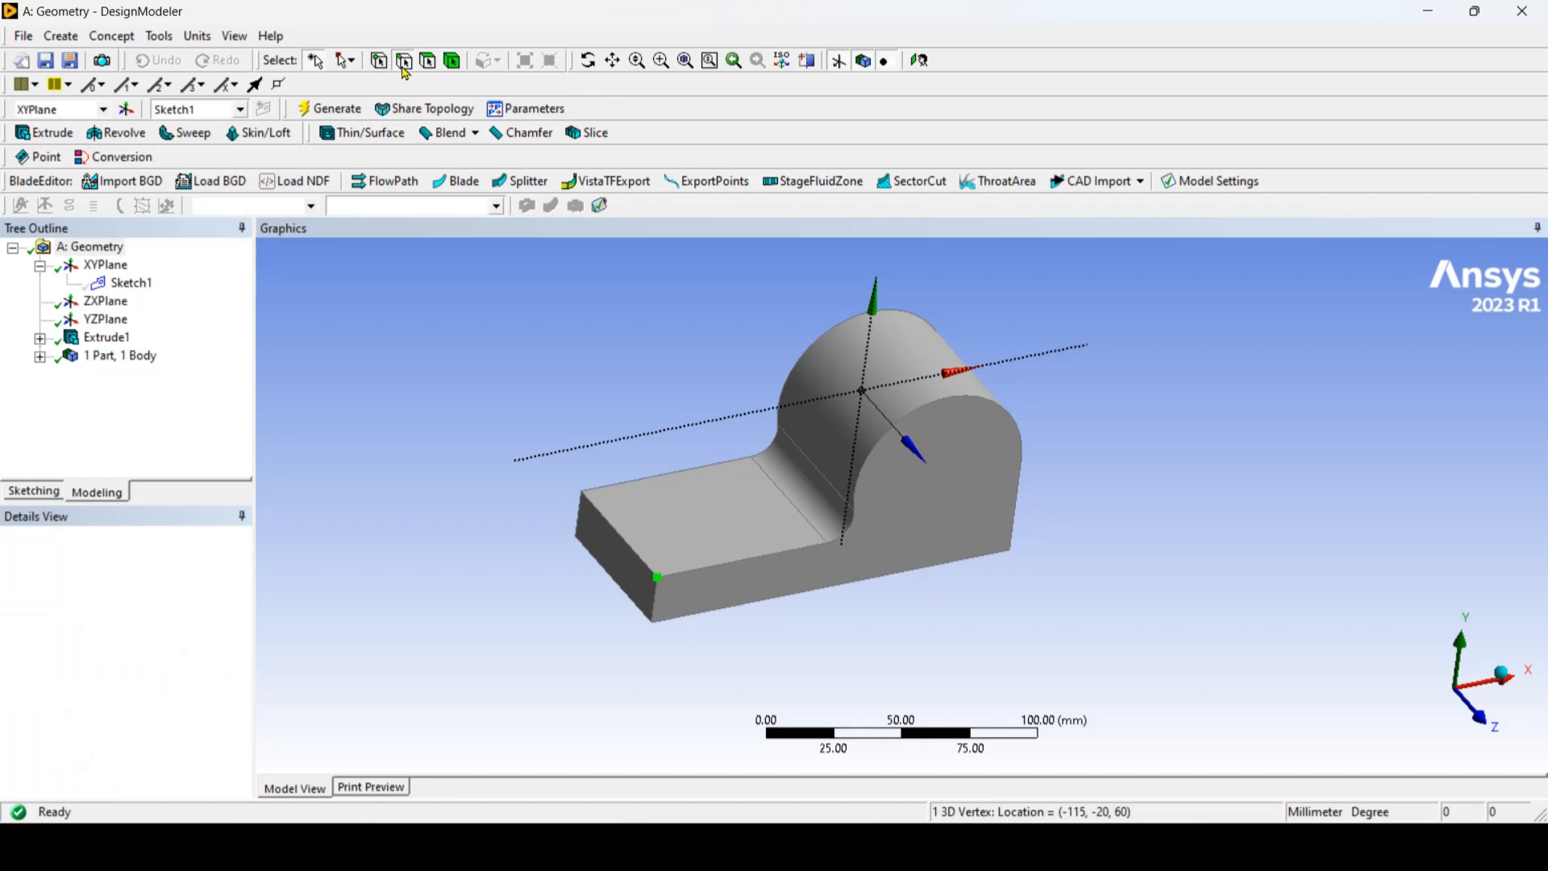
{"action": "left_click", "coordinate": [619, 543]}
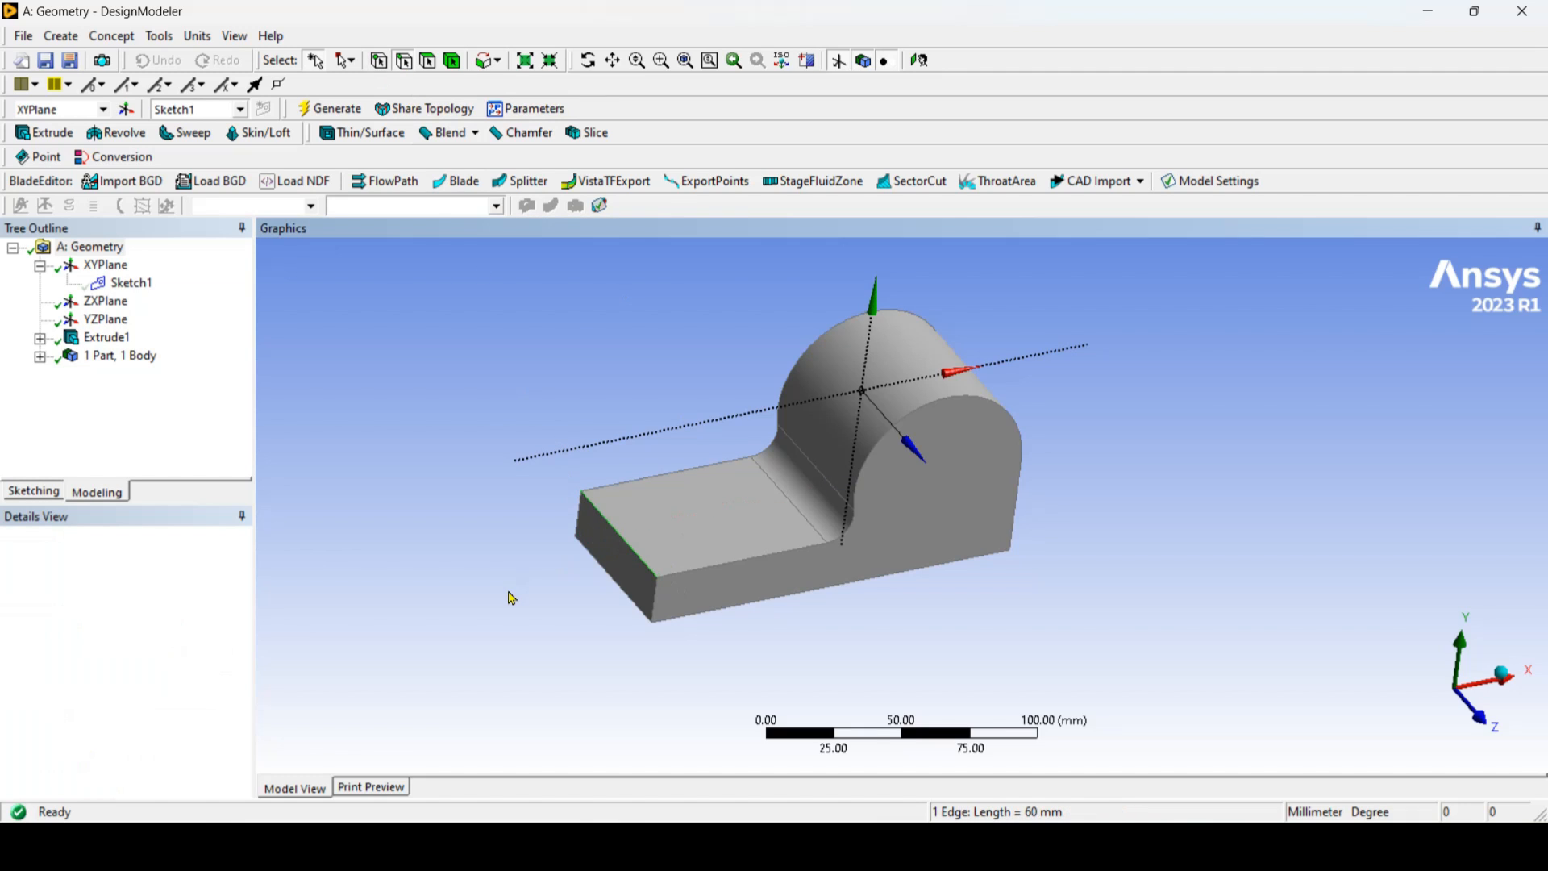
Step: Create and generate a new plane from the body's flat profile-shaped side face
{"action": "left_click", "coordinate": [428, 62]}
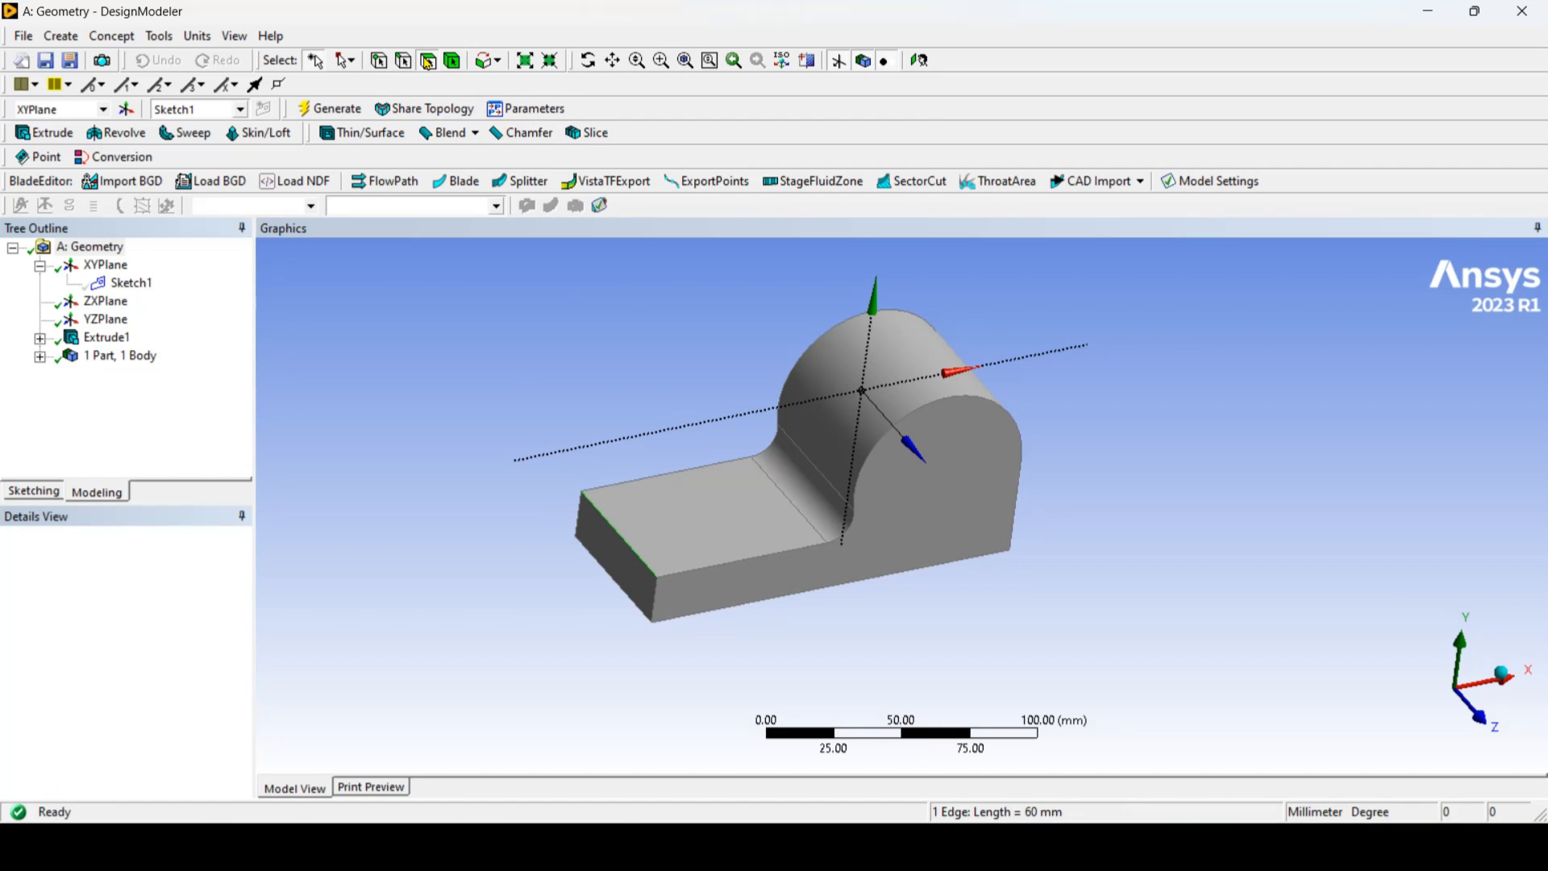
{"action": "left_click", "coordinate": [953, 516]}
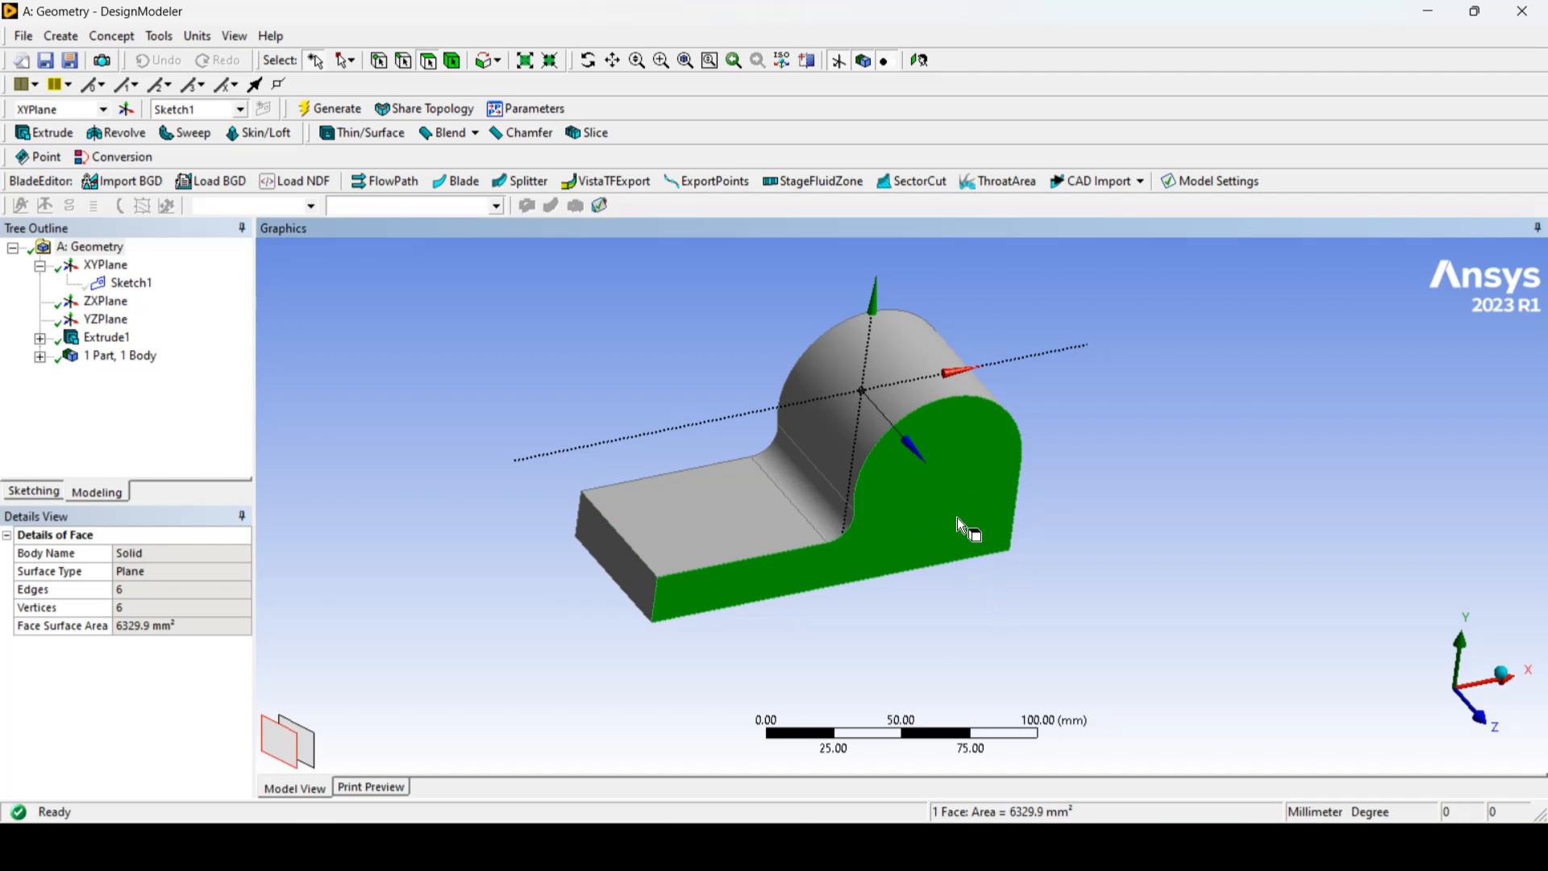
{"action": "left_click", "coordinate": [126, 110]}
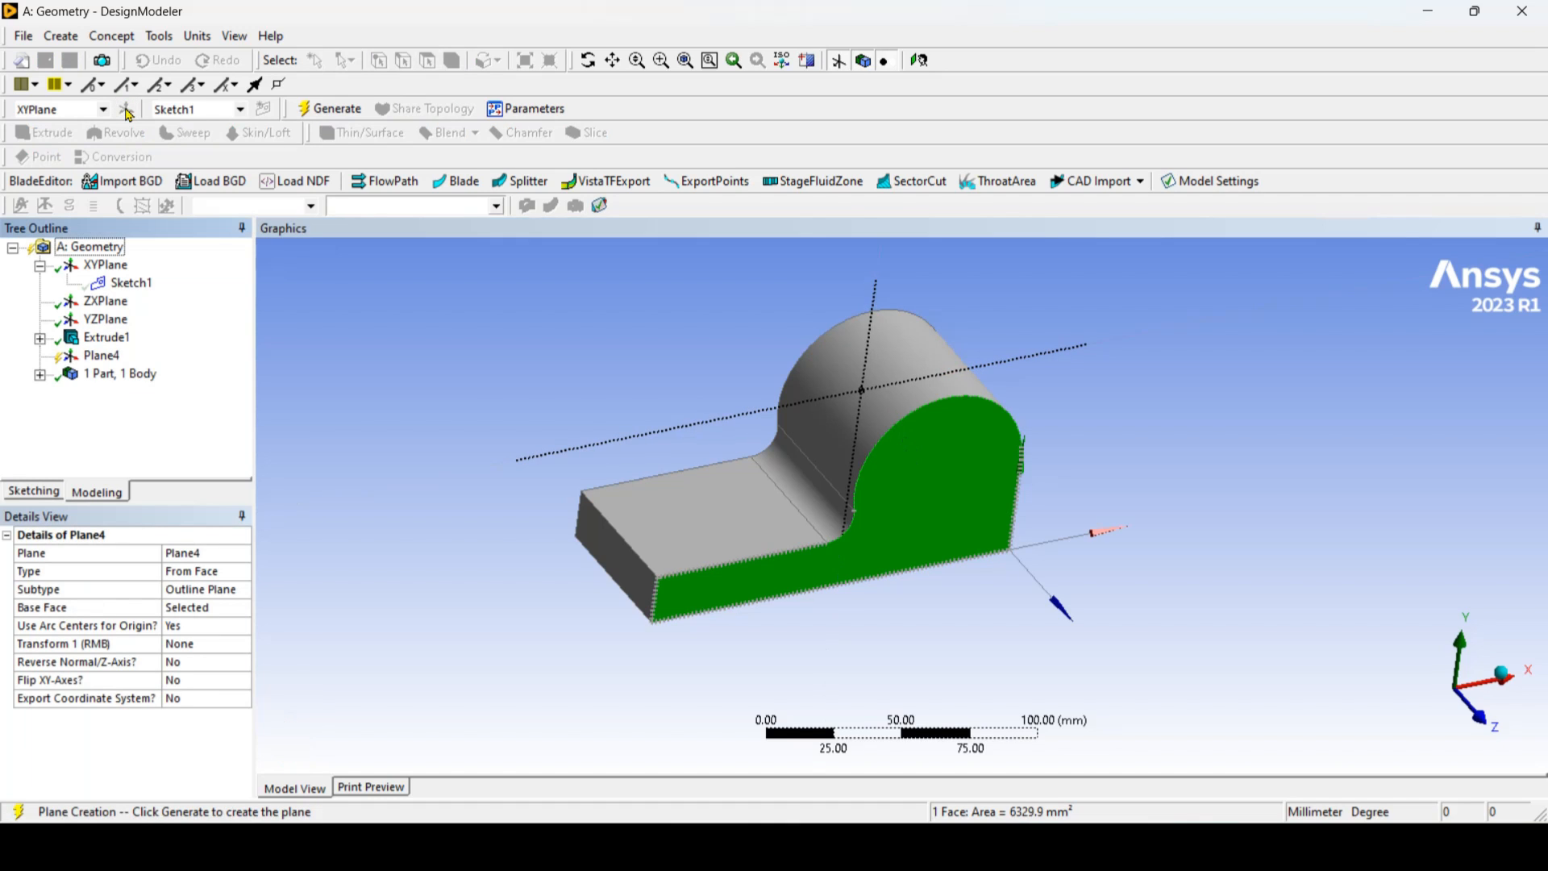
{"action": "left_click", "coordinate": [330, 110]}
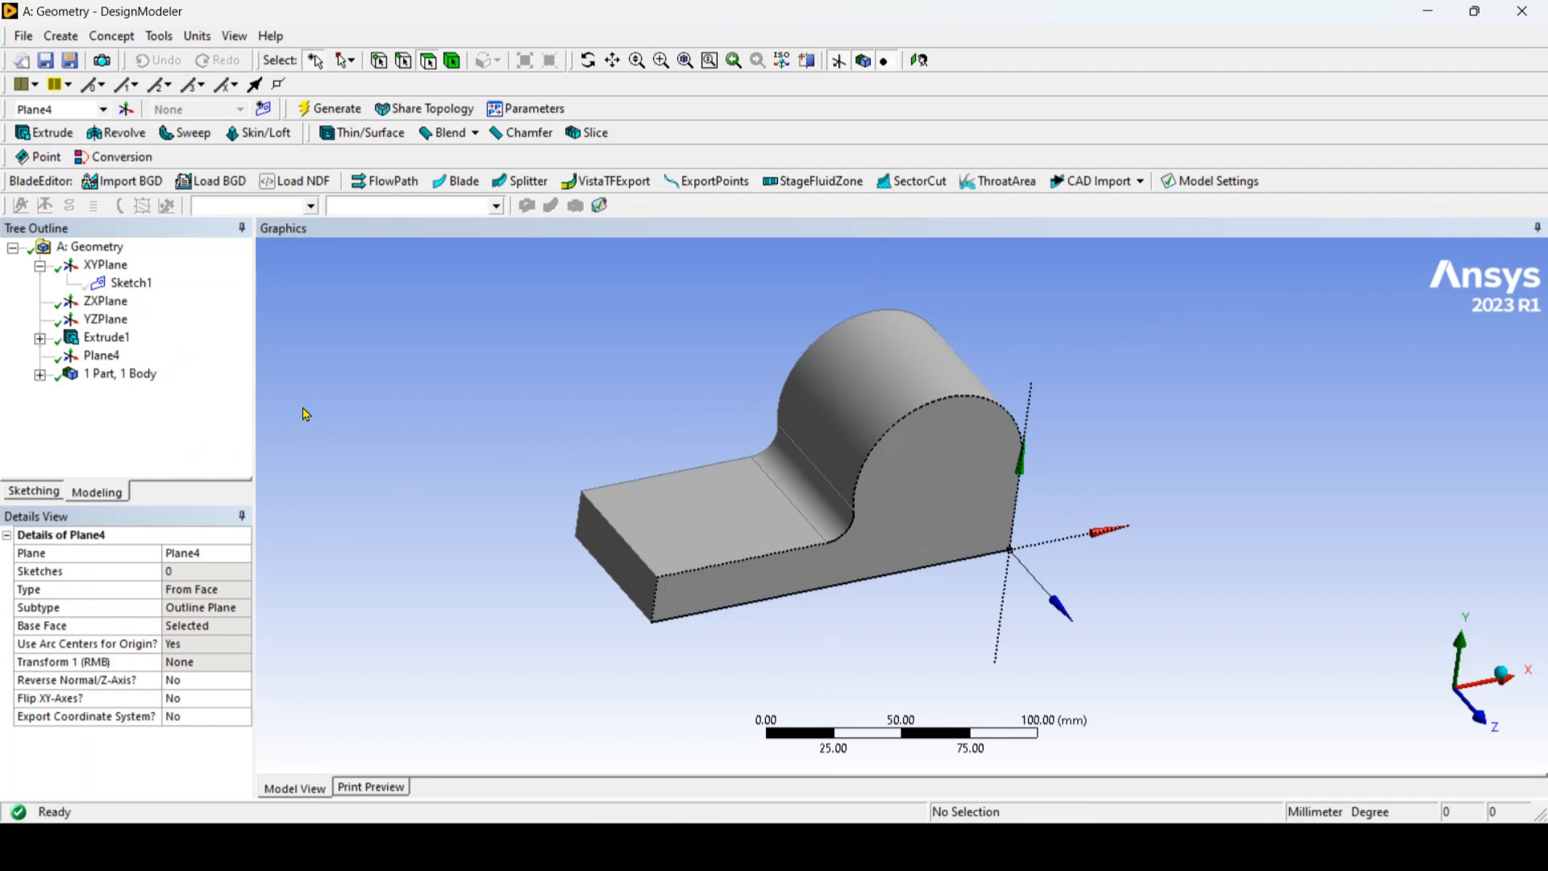
Step: Add a new sketch on the side-face plane and orient the view straight at it
{"action": "left_click", "coordinate": [102, 355]}
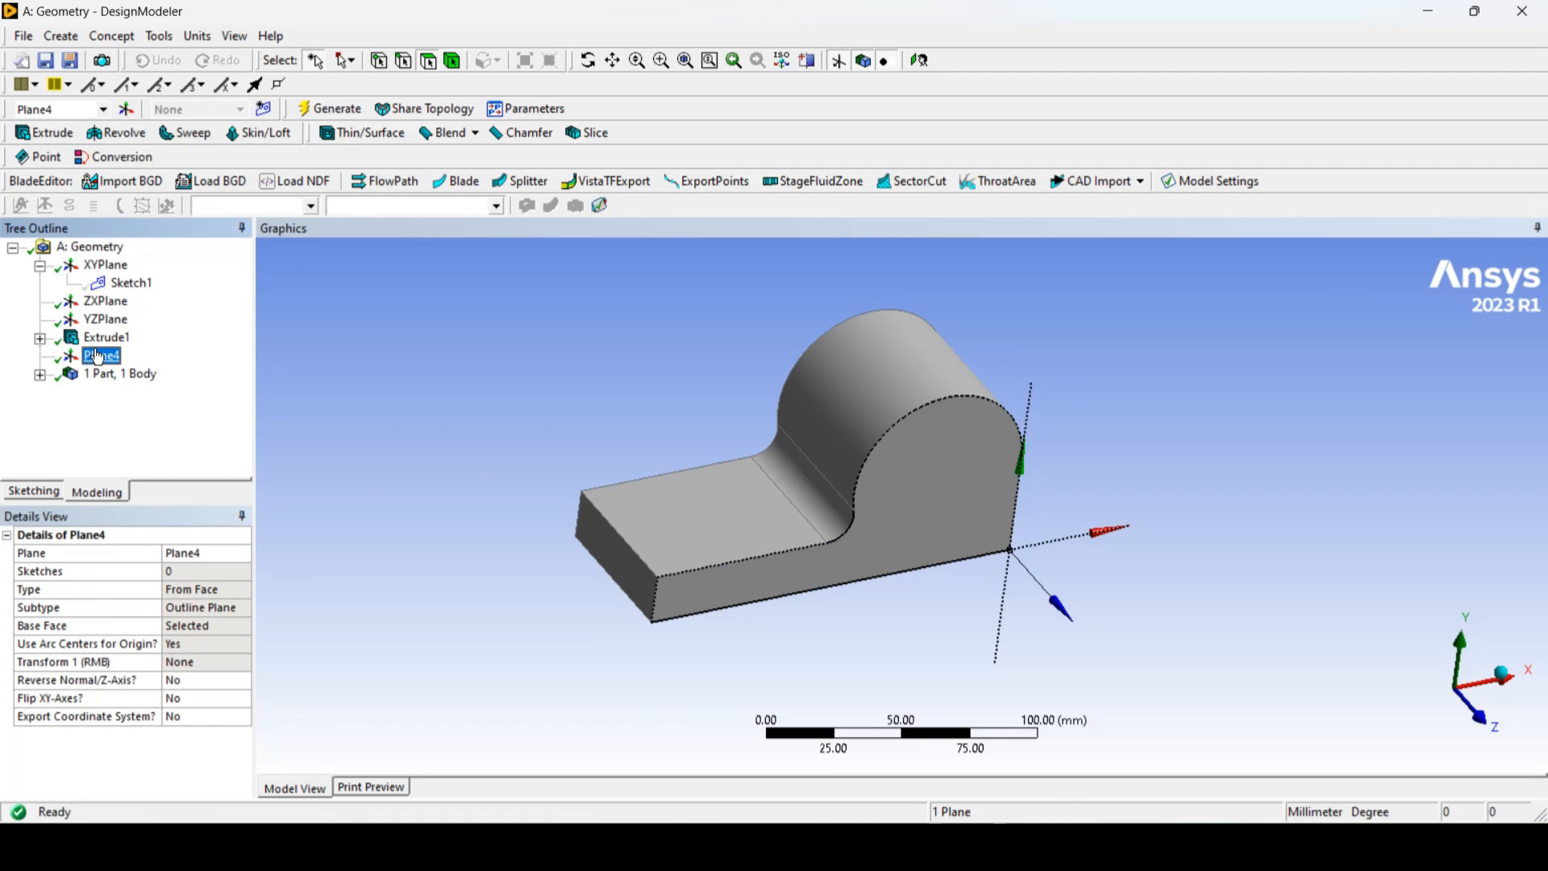
{"action": "left_click", "coordinate": [263, 110]}
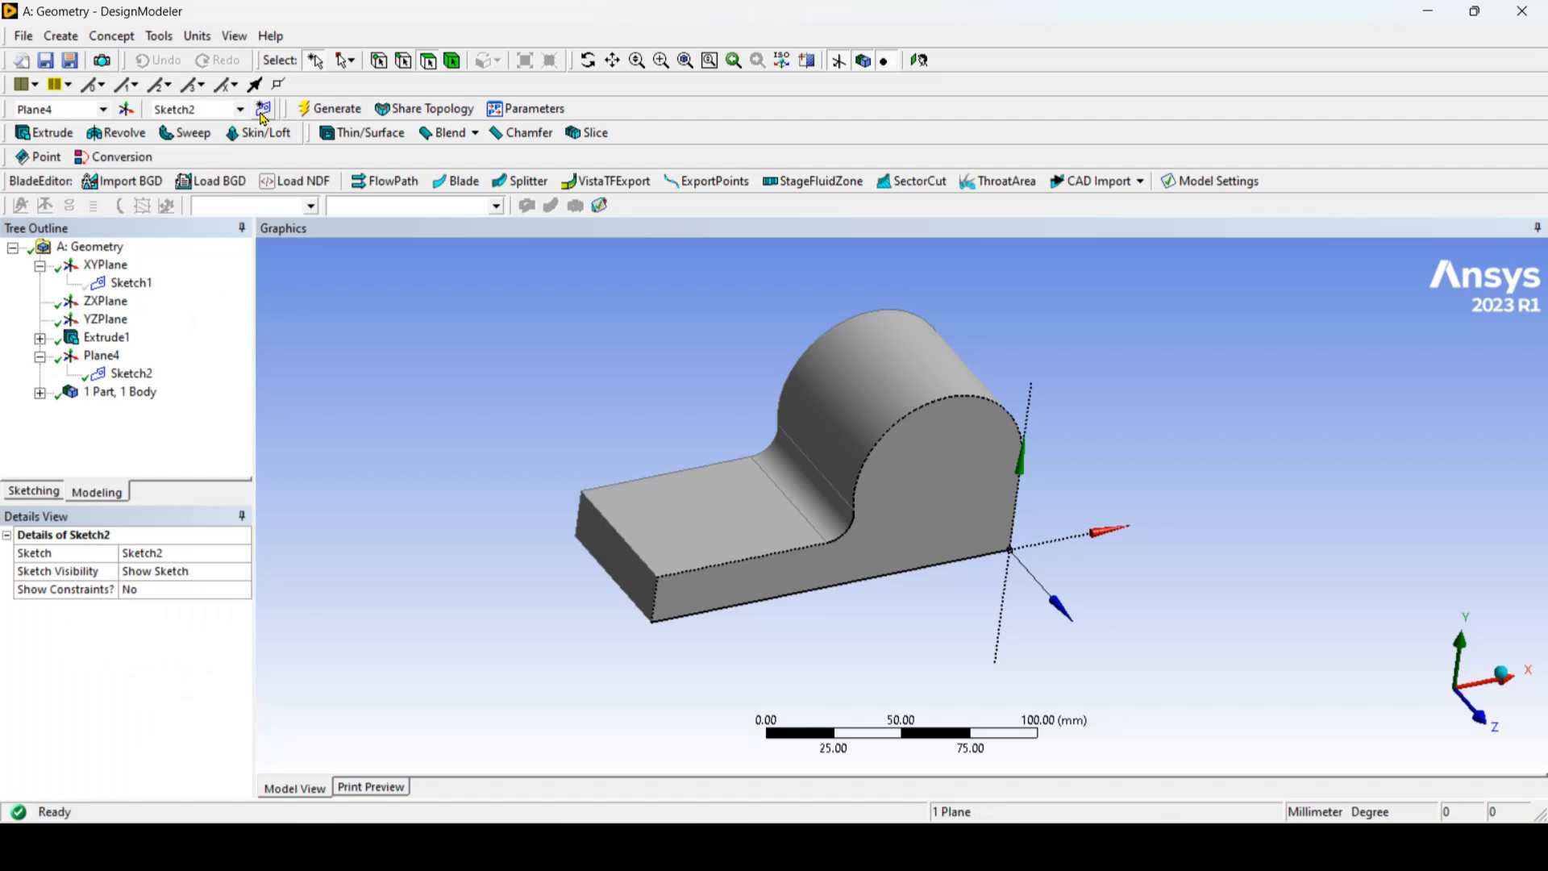
{"action": "right_click", "coordinate": [148, 373]}
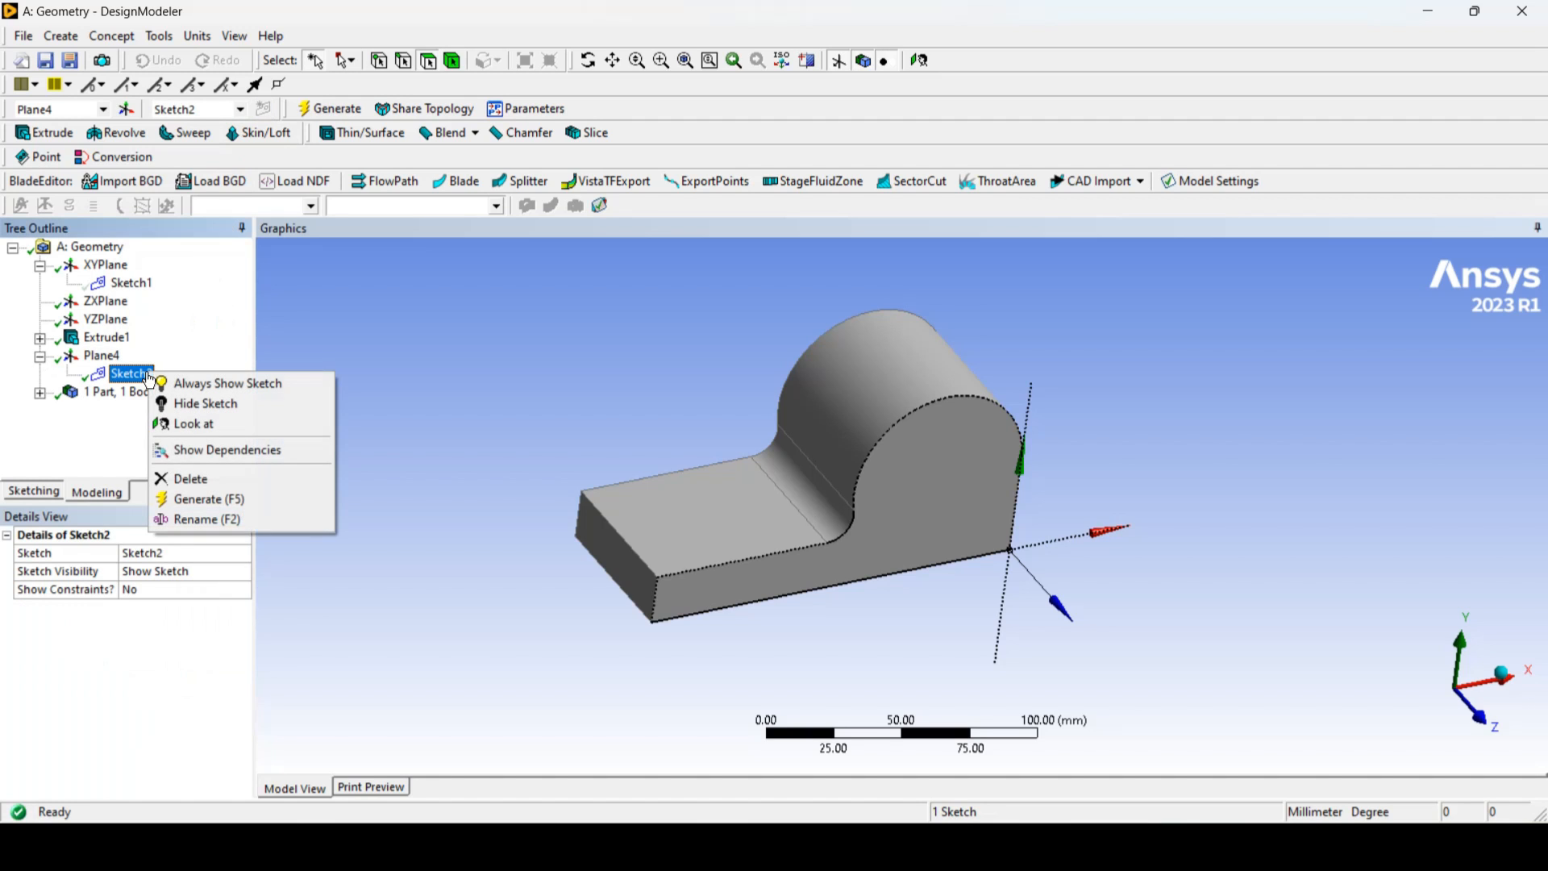
{"action": "left_click", "coordinate": [208, 426]}
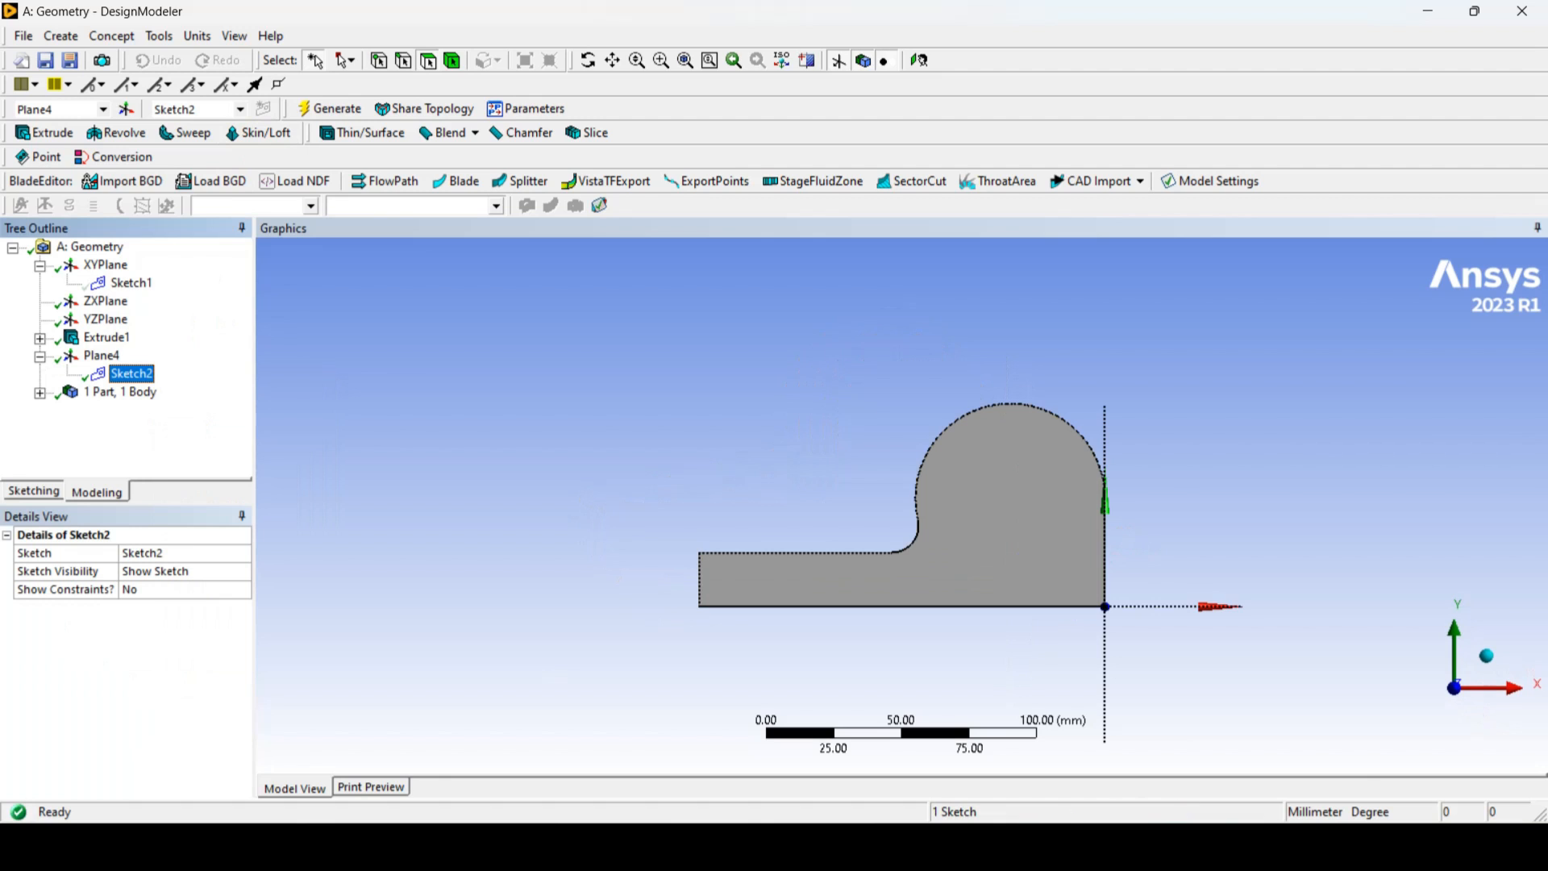
Step: Check the hole in the reference drawing, then sketch a circle about 41 mm in diameter inside the profile's rounded end
{"action": "key", "text": "alt+Tab"}
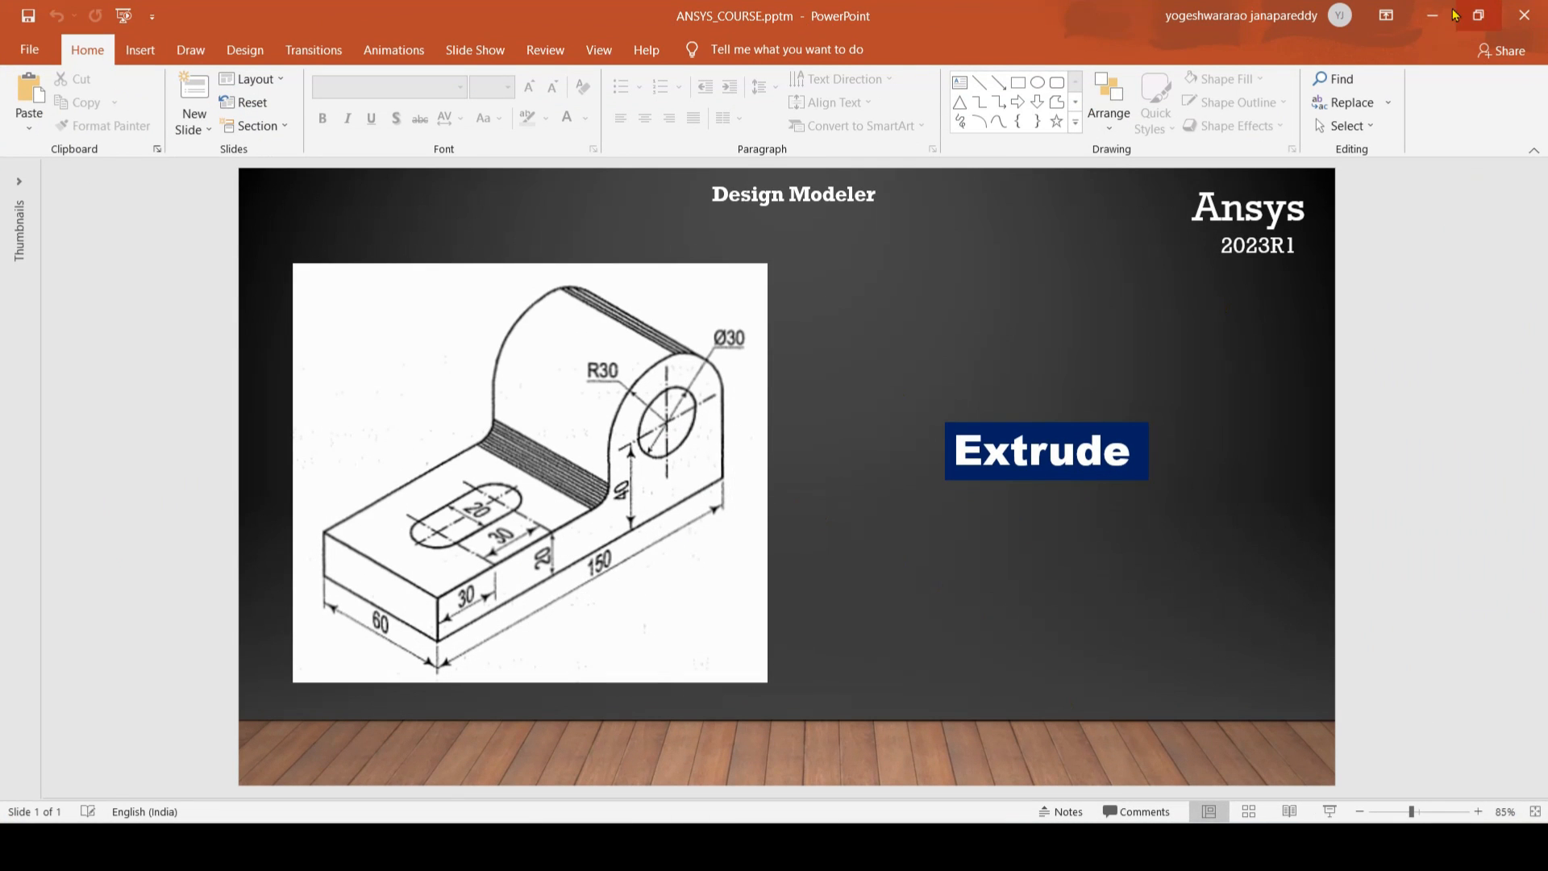
{"action": "key", "text": "alt+Tab"}
{"action": "left_click", "coordinate": [10, 489]}
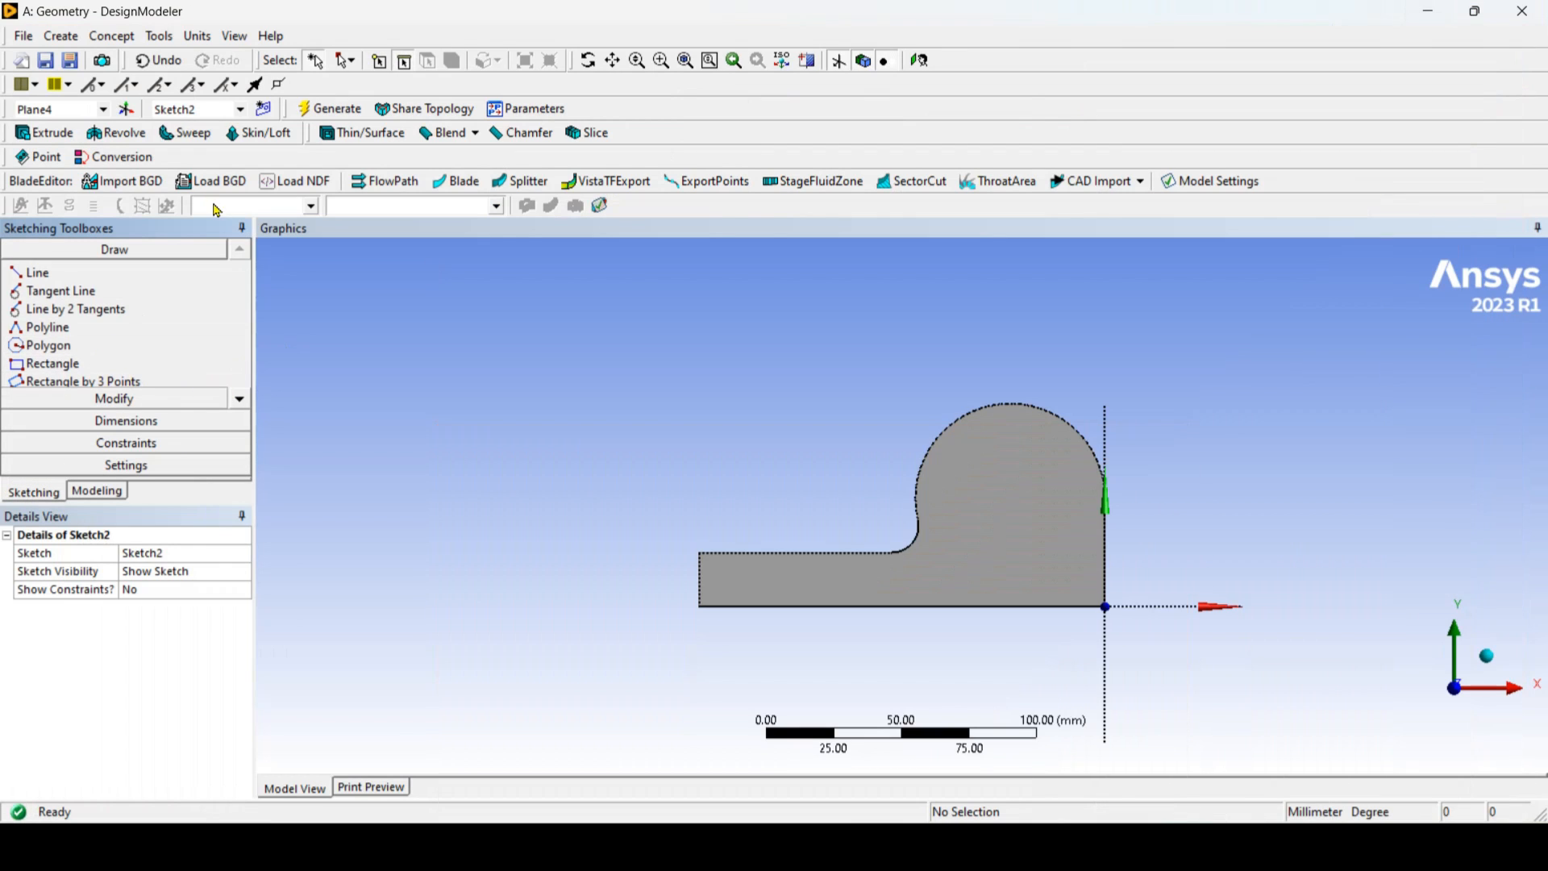
{"action": "left_click", "coordinate": [241, 399]}
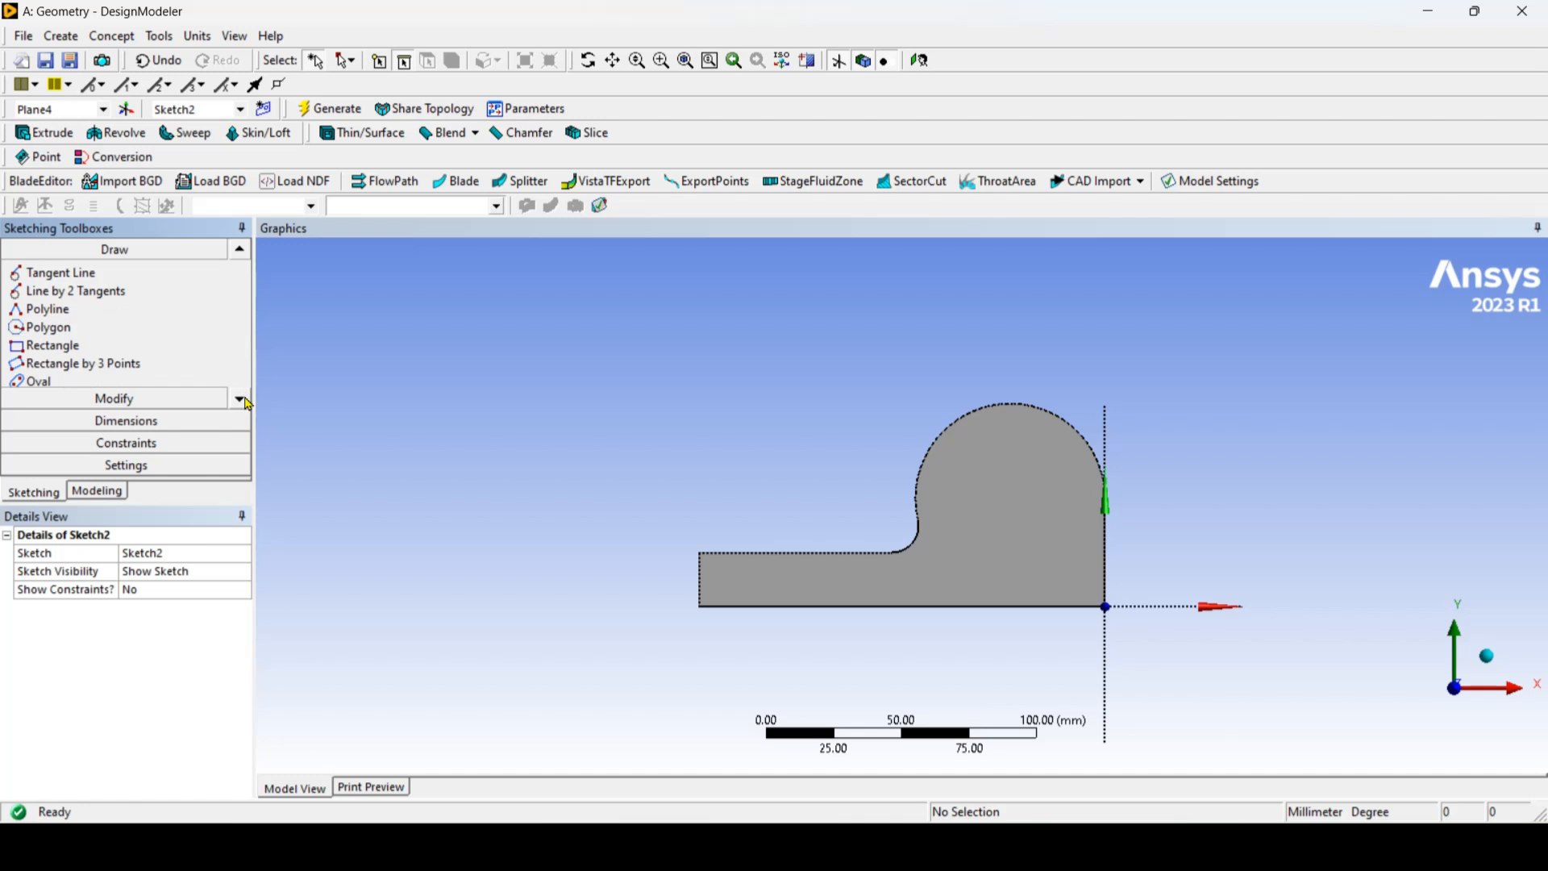
{"action": "left_click", "coordinate": [241, 399]}
{"action": "left_click", "coordinate": [241, 399]}
{"action": "left_click", "coordinate": [92, 369]}
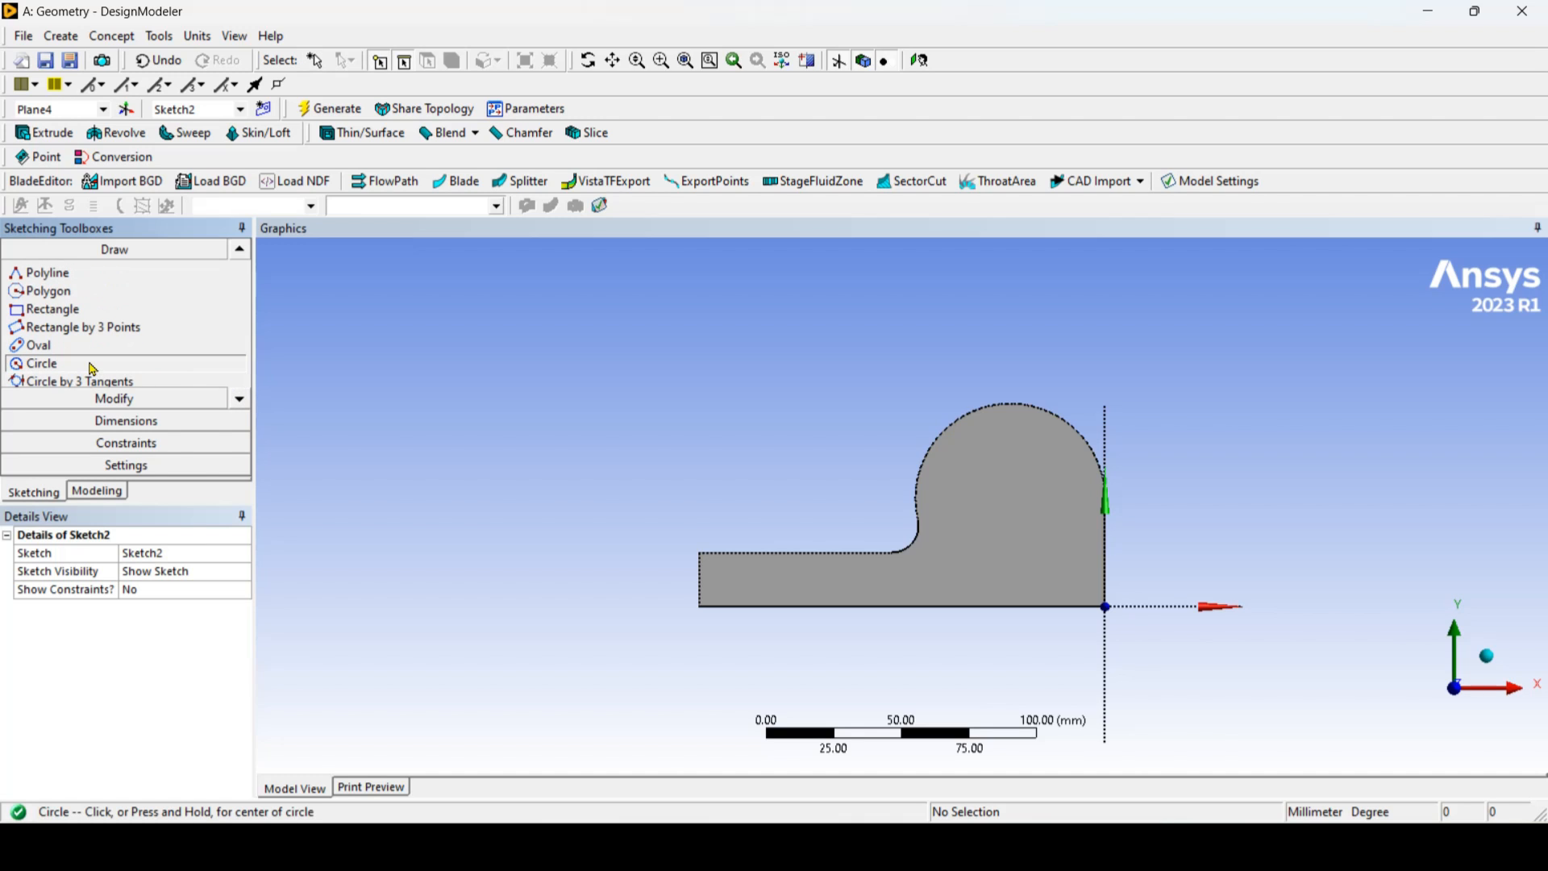
{"action": "left_click", "coordinate": [1022, 480]}
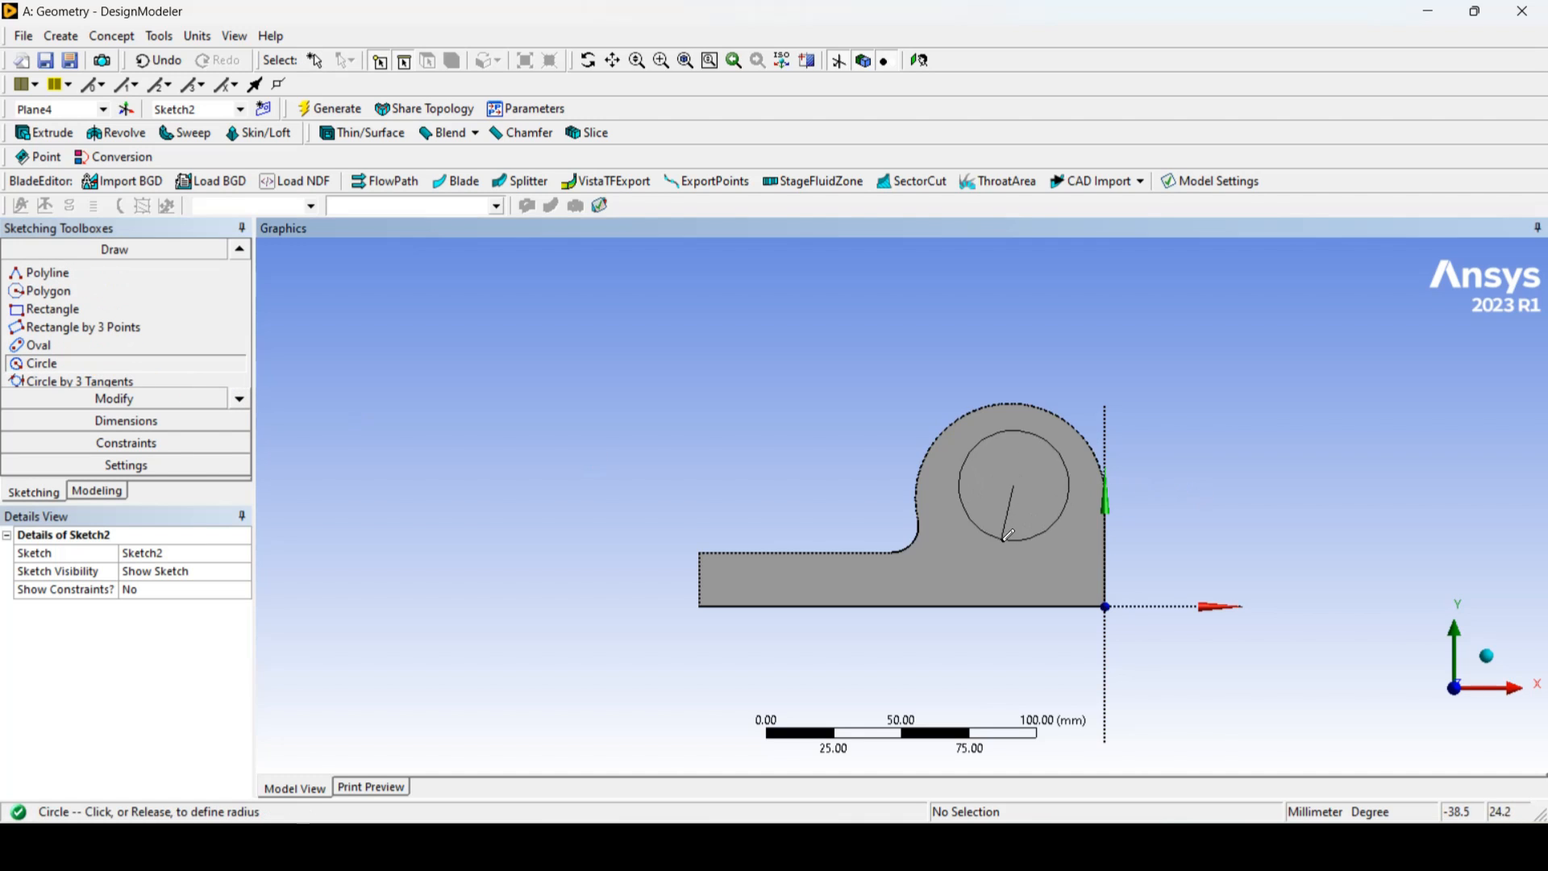
{"action": "left_click", "coordinate": [1015, 534]}
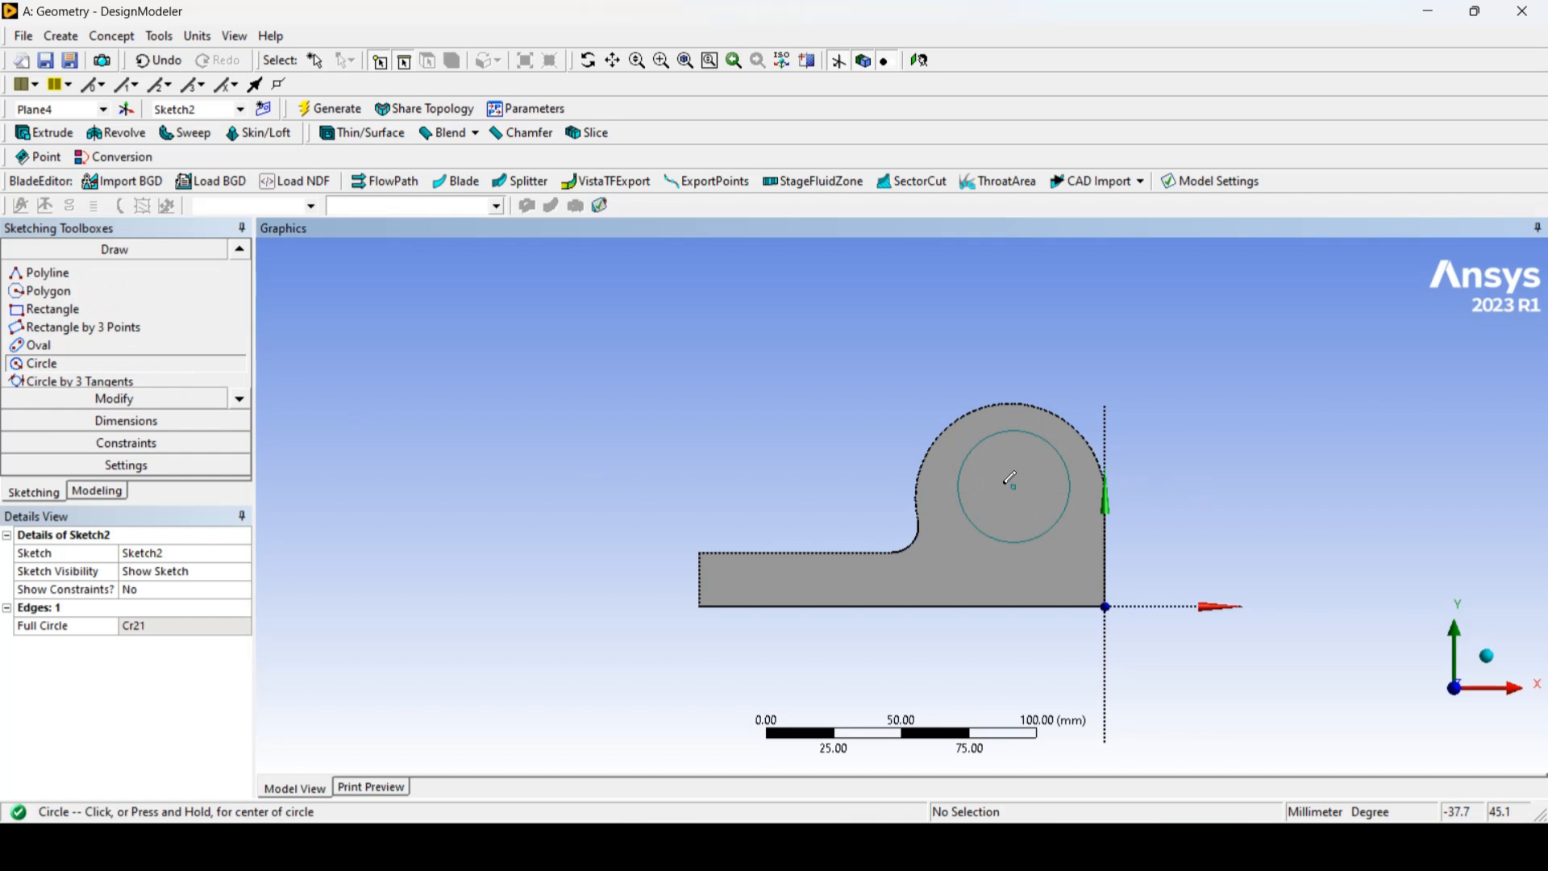
Step: Add a diameter dimension to the circle and set it to 30 mm according to the reference drawing
{"action": "key", "text": "alt+Tab"}
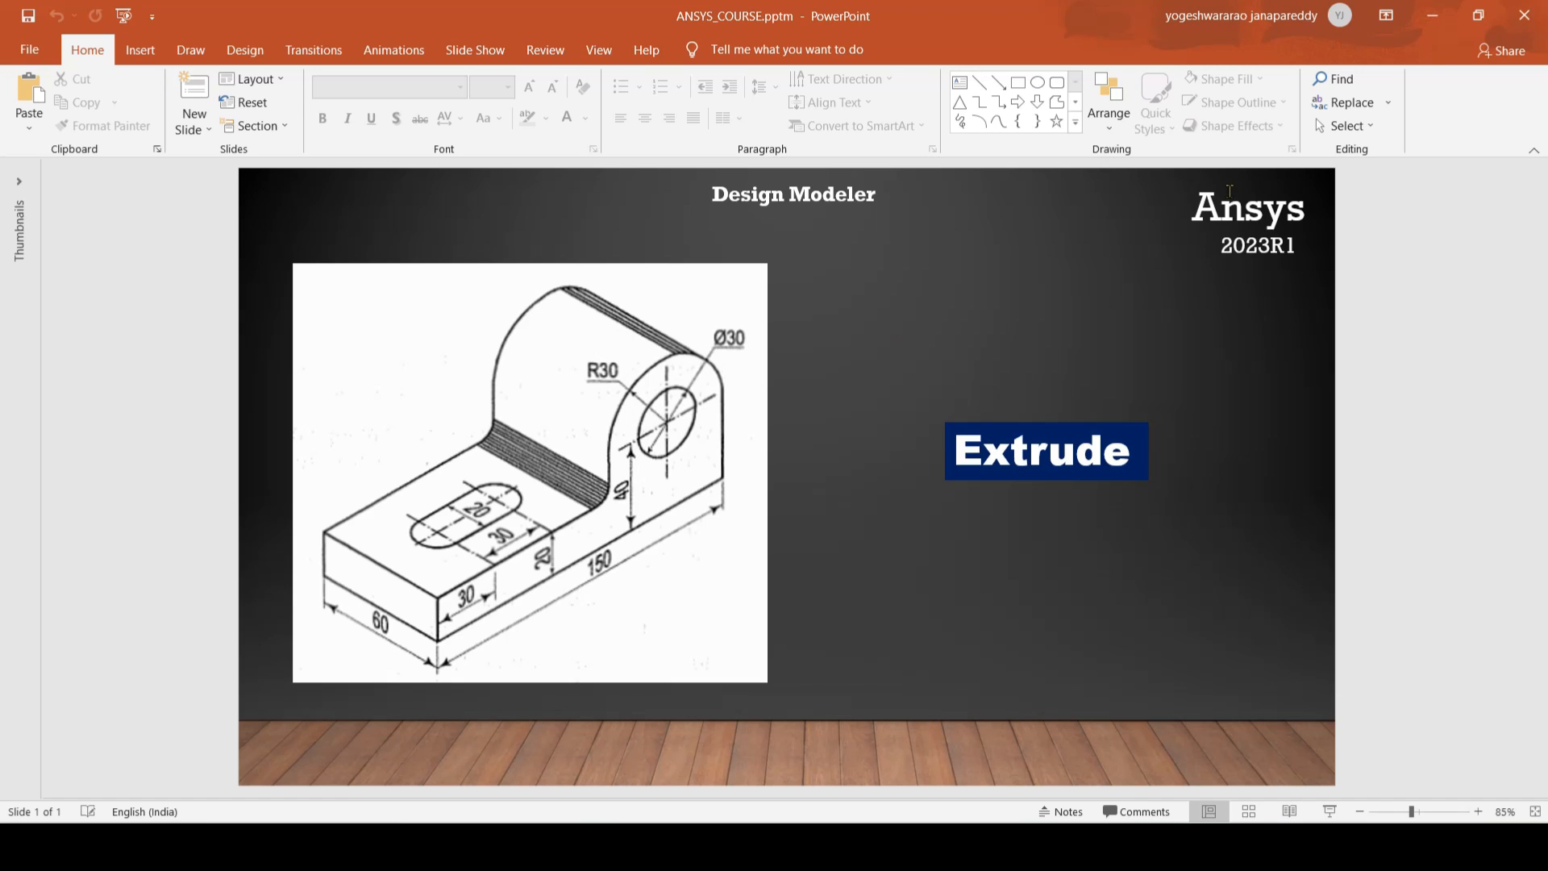
{"action": "left_click", "coordinate": [1433, 15]}
{"action": "left_click", "coordinate": [150, 423]}
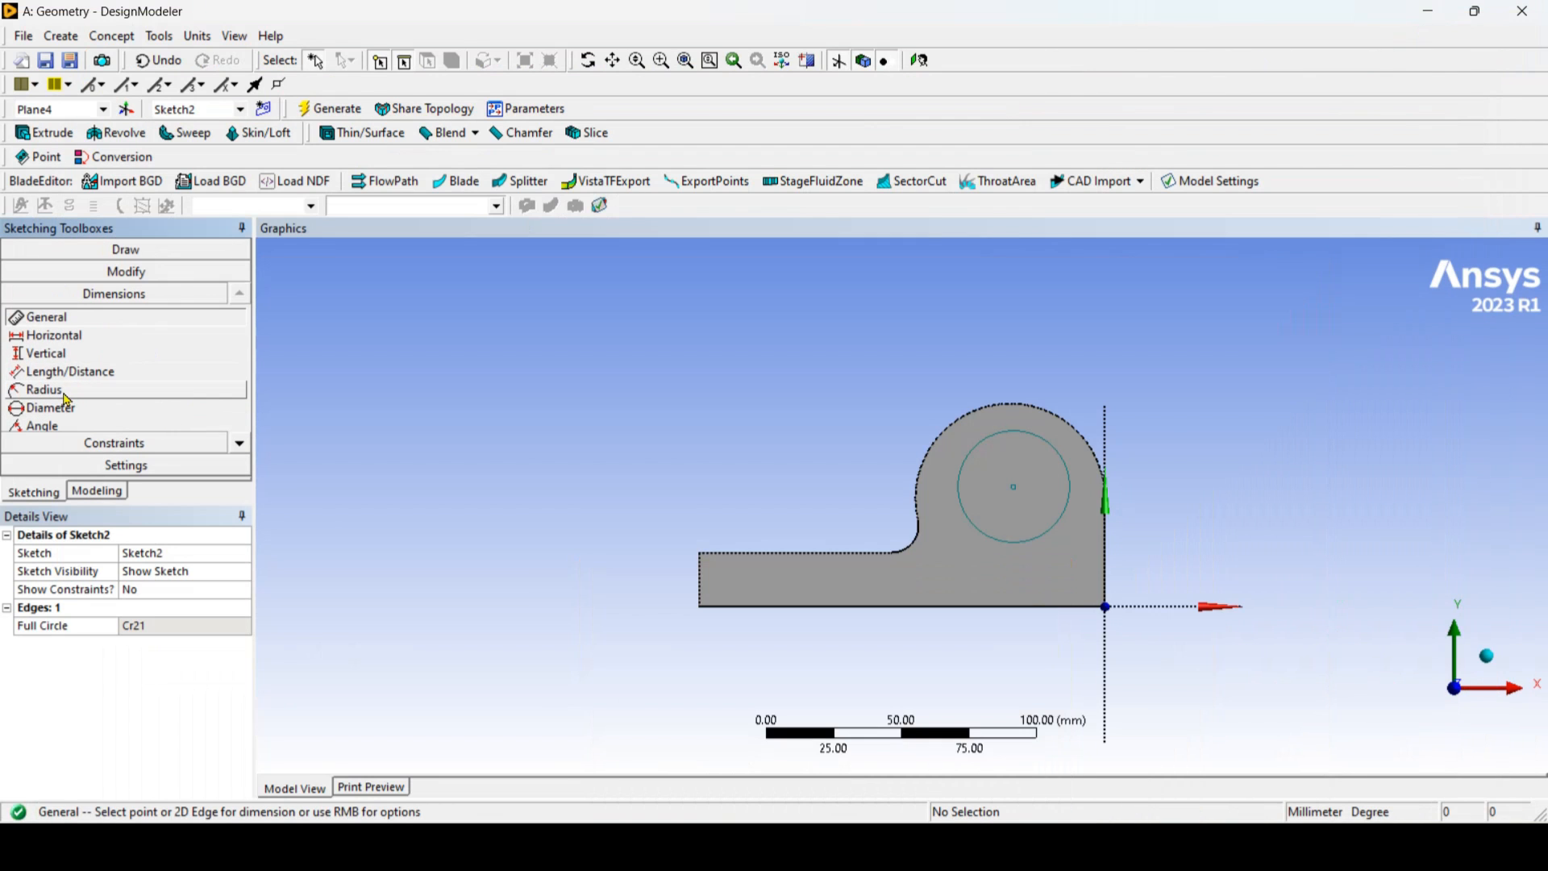
{"action": "left_click", "coordinate": [63, 410]}
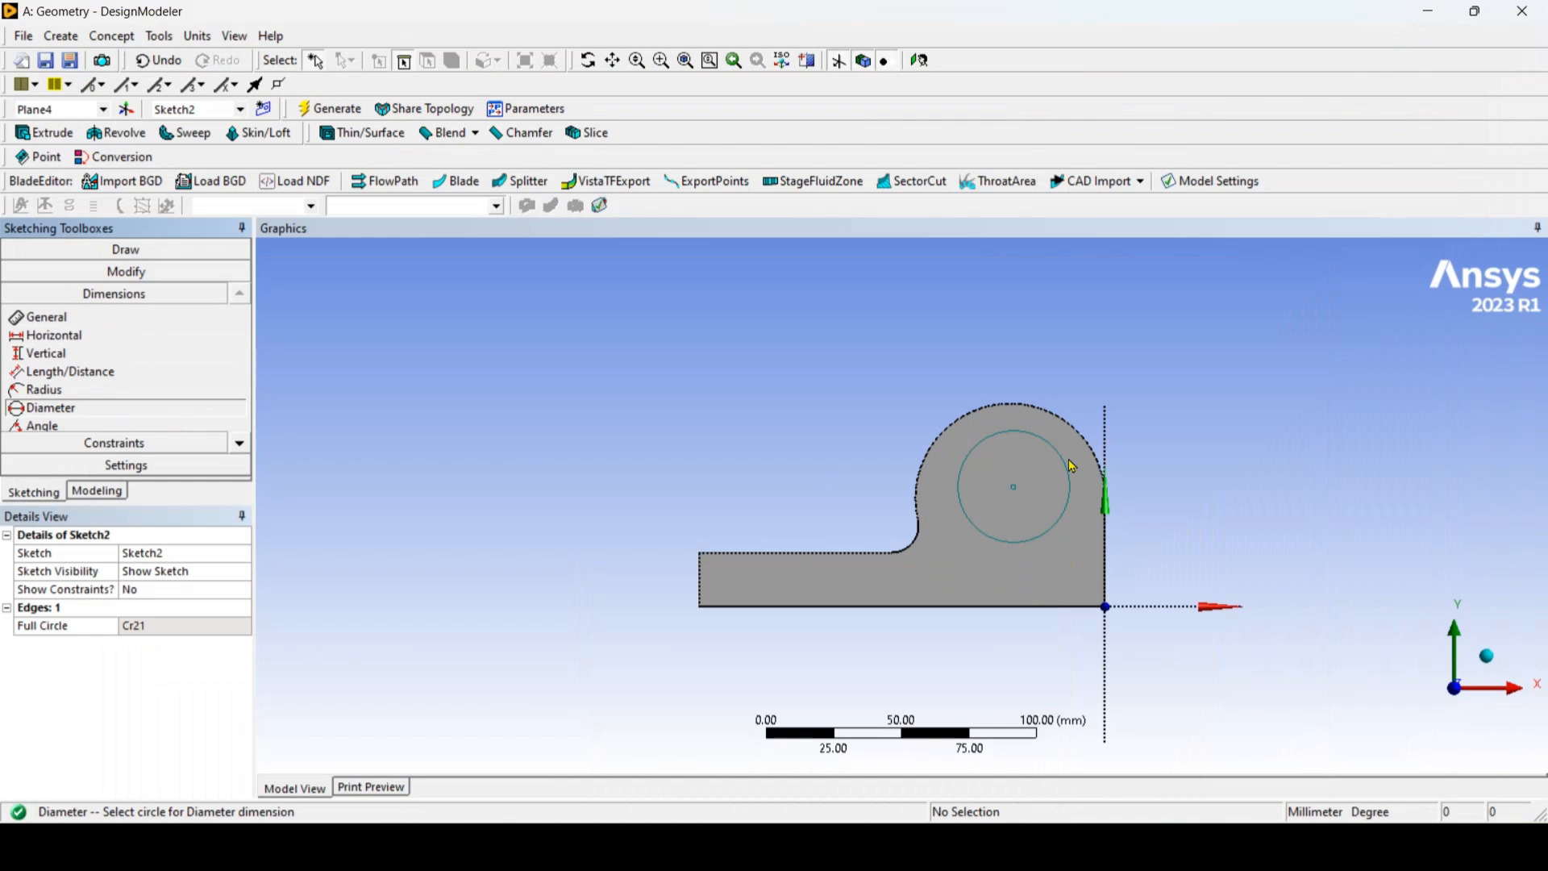
{"action": "left_click", "coordinate": [975, 448]}
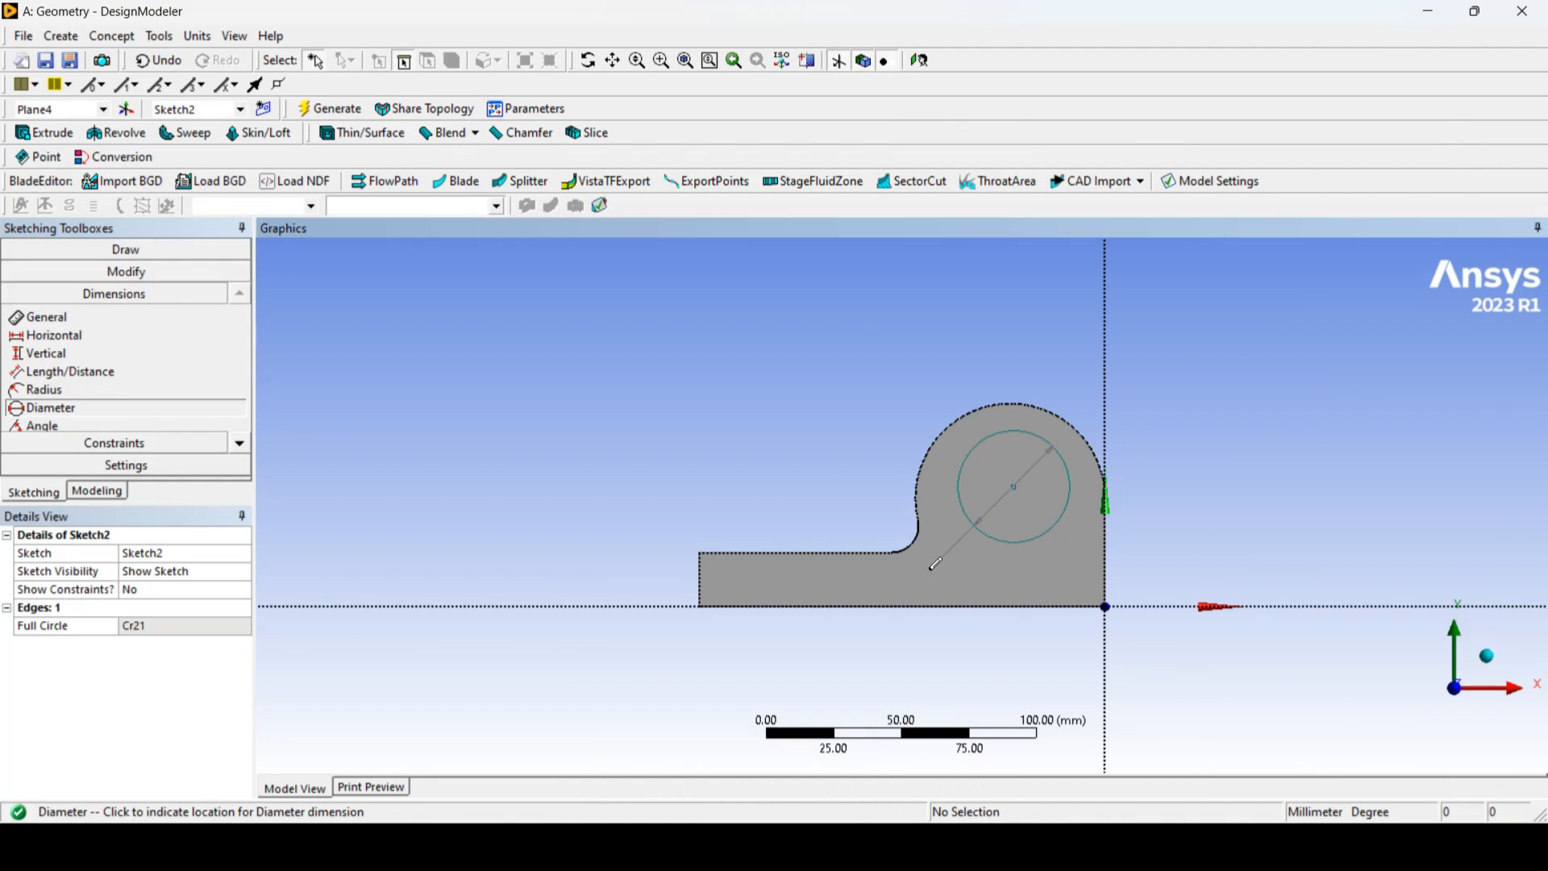
{"action": "left_click", "coordinate": [935, 564]}
{"action": "left_click", "coordinate": [202, 637]}
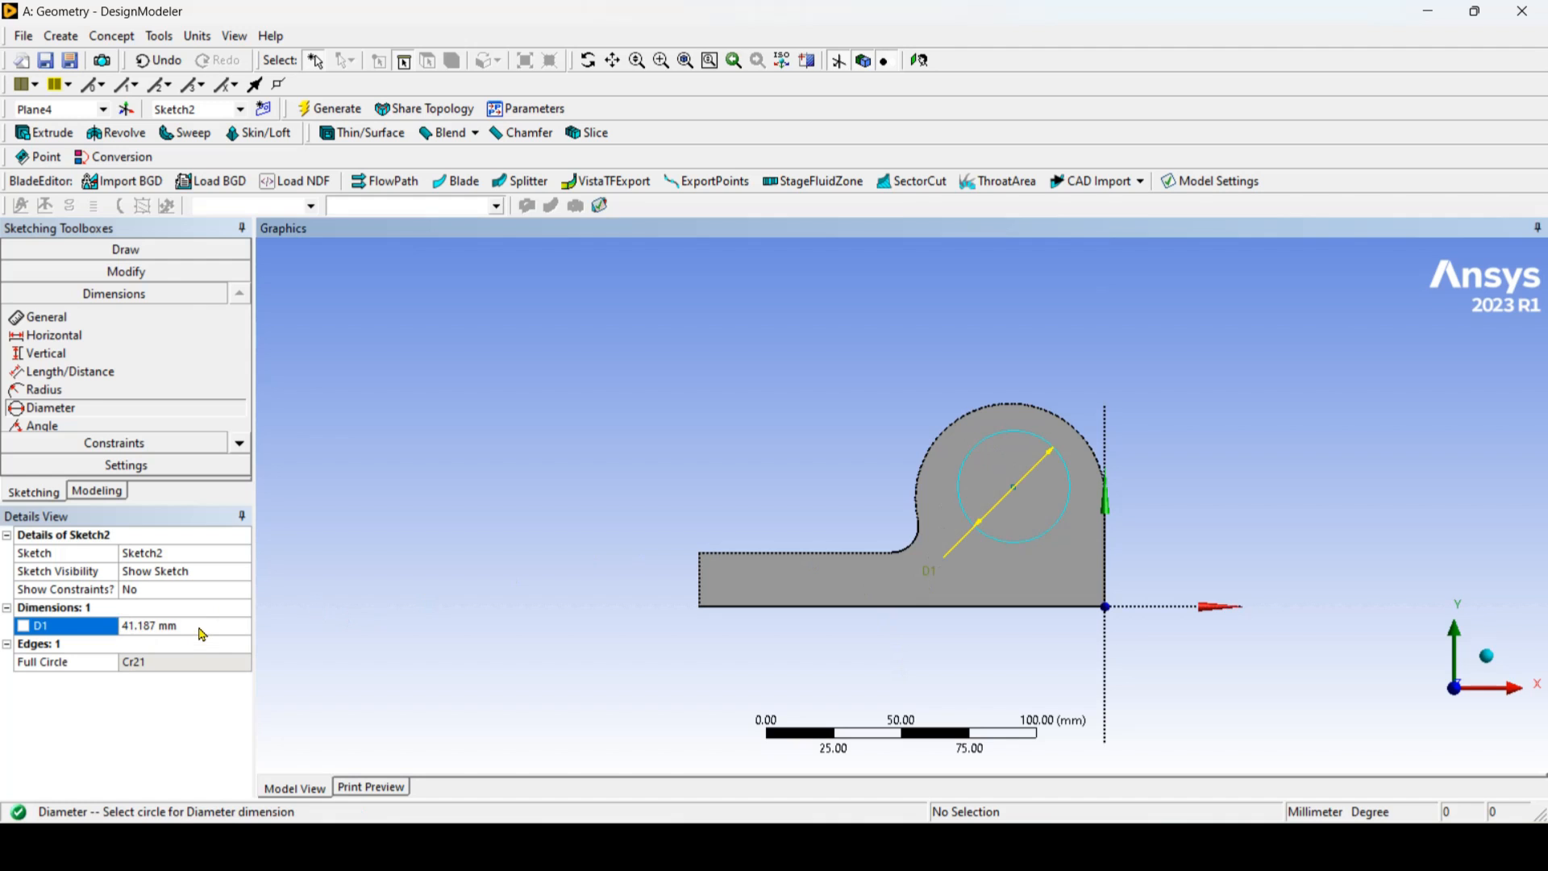
{"action": "type", "text": "30"}
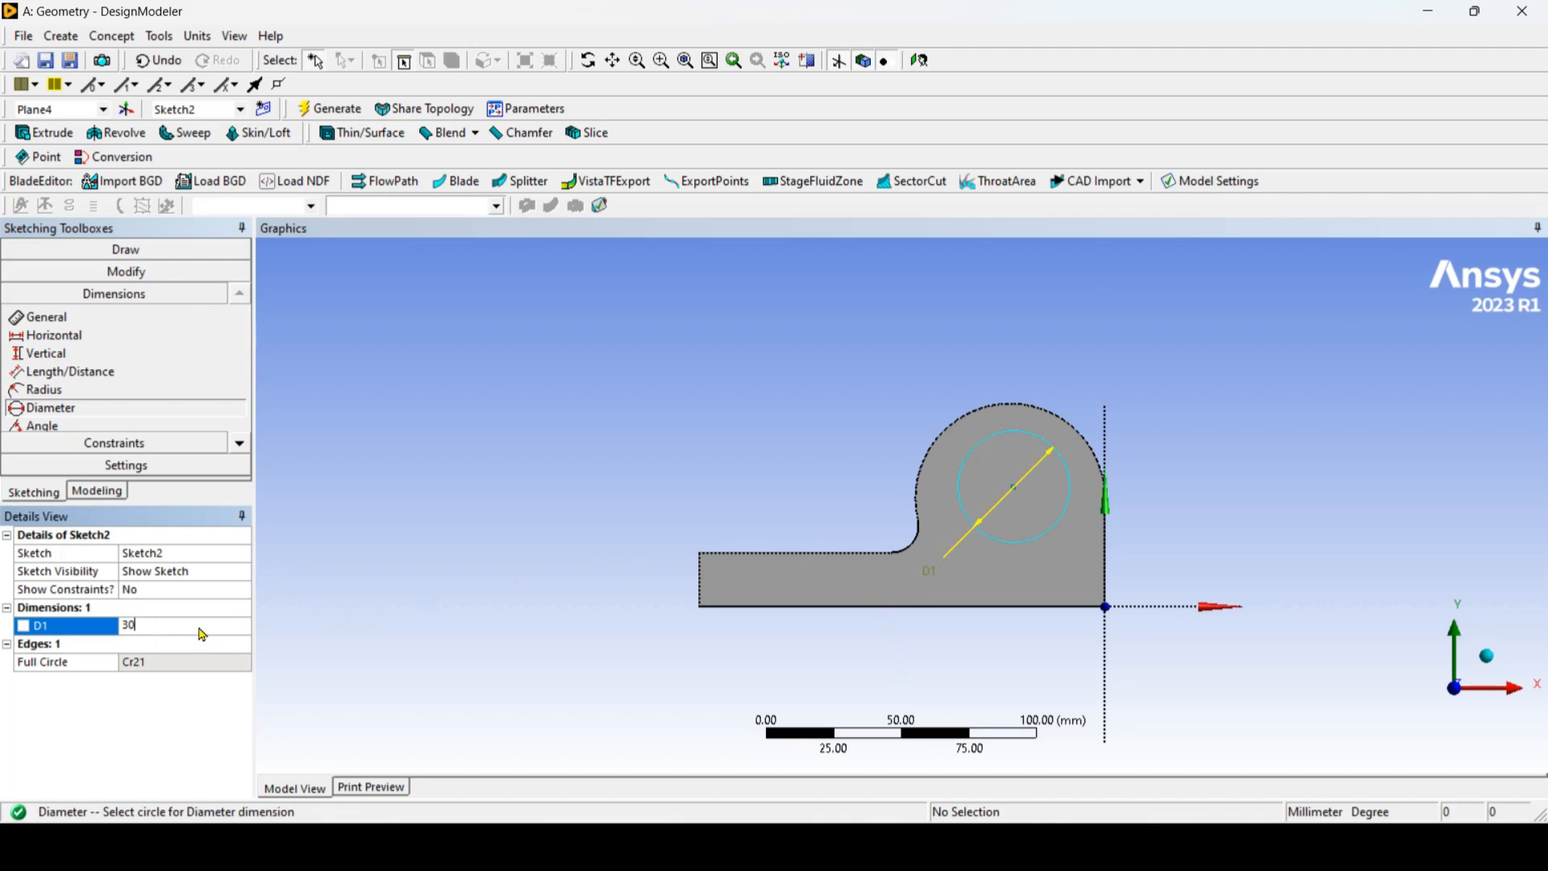
{"action": "key", "text": "Return"}
Step: Check the hole's position in the reference drawing and constrain the circle concentric with the body's large rounded edge
{"action": "key", "text": "alt+Tab"}
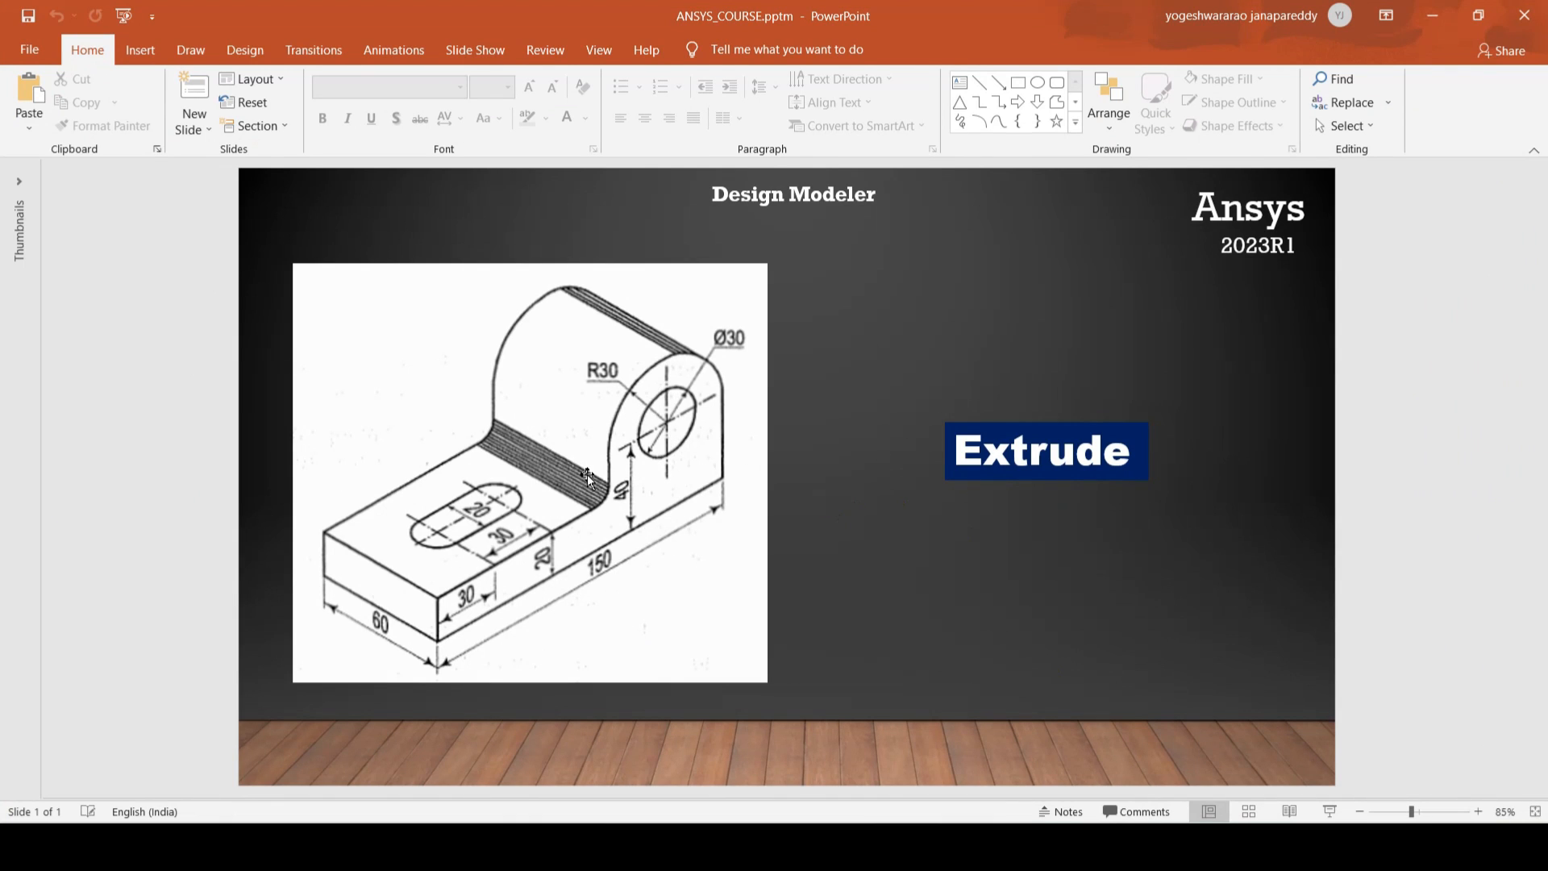
{"action": "left_click", "coordinate": [1432, 15]}
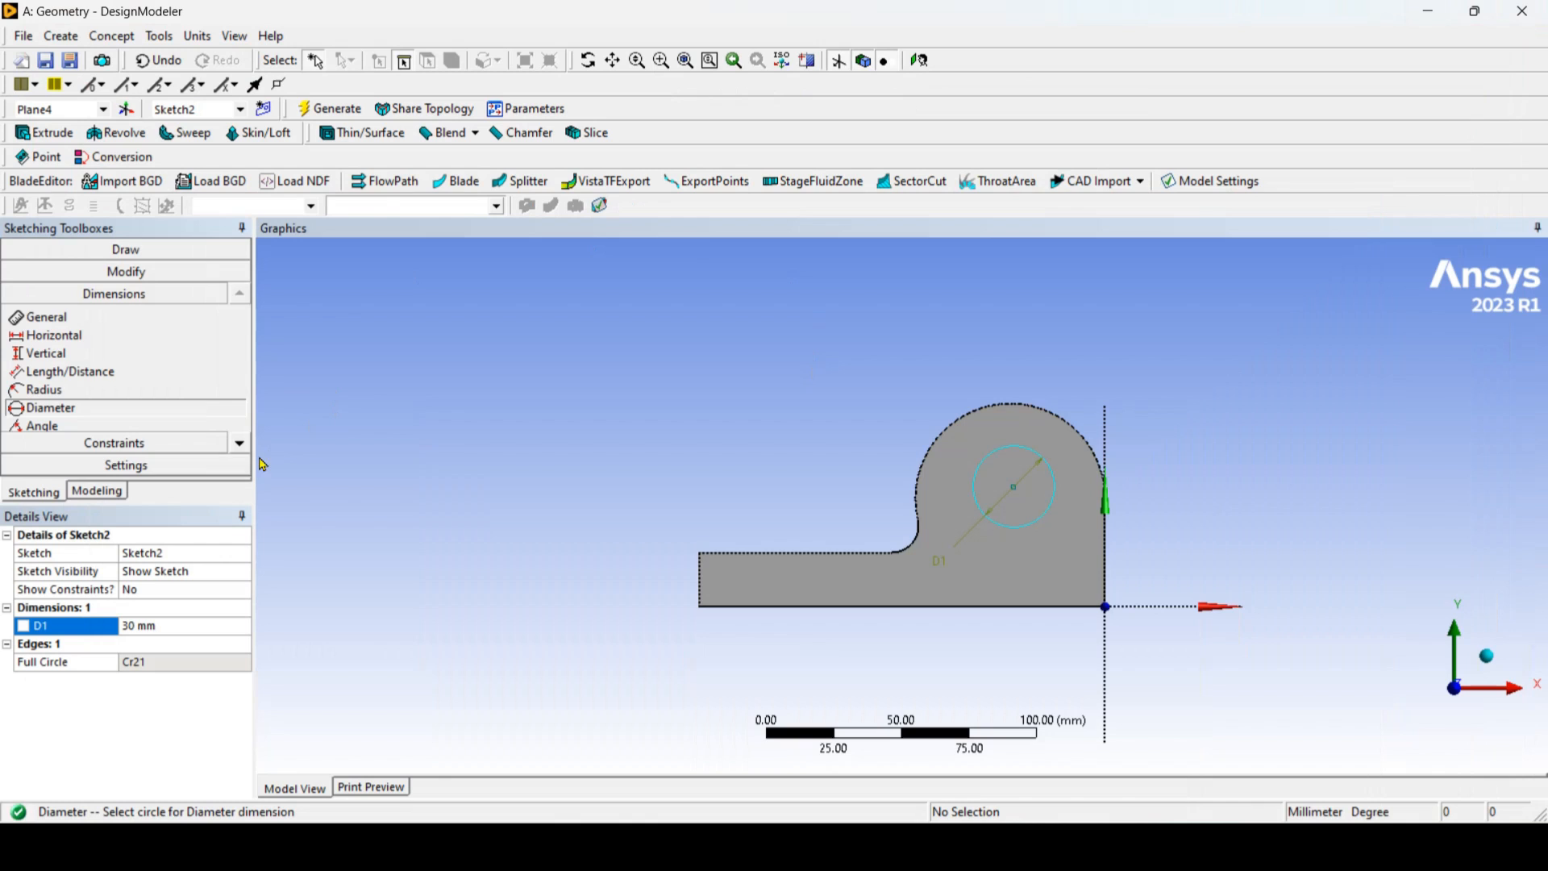
{"action": "left_click", "coordinate": [192, 447]}
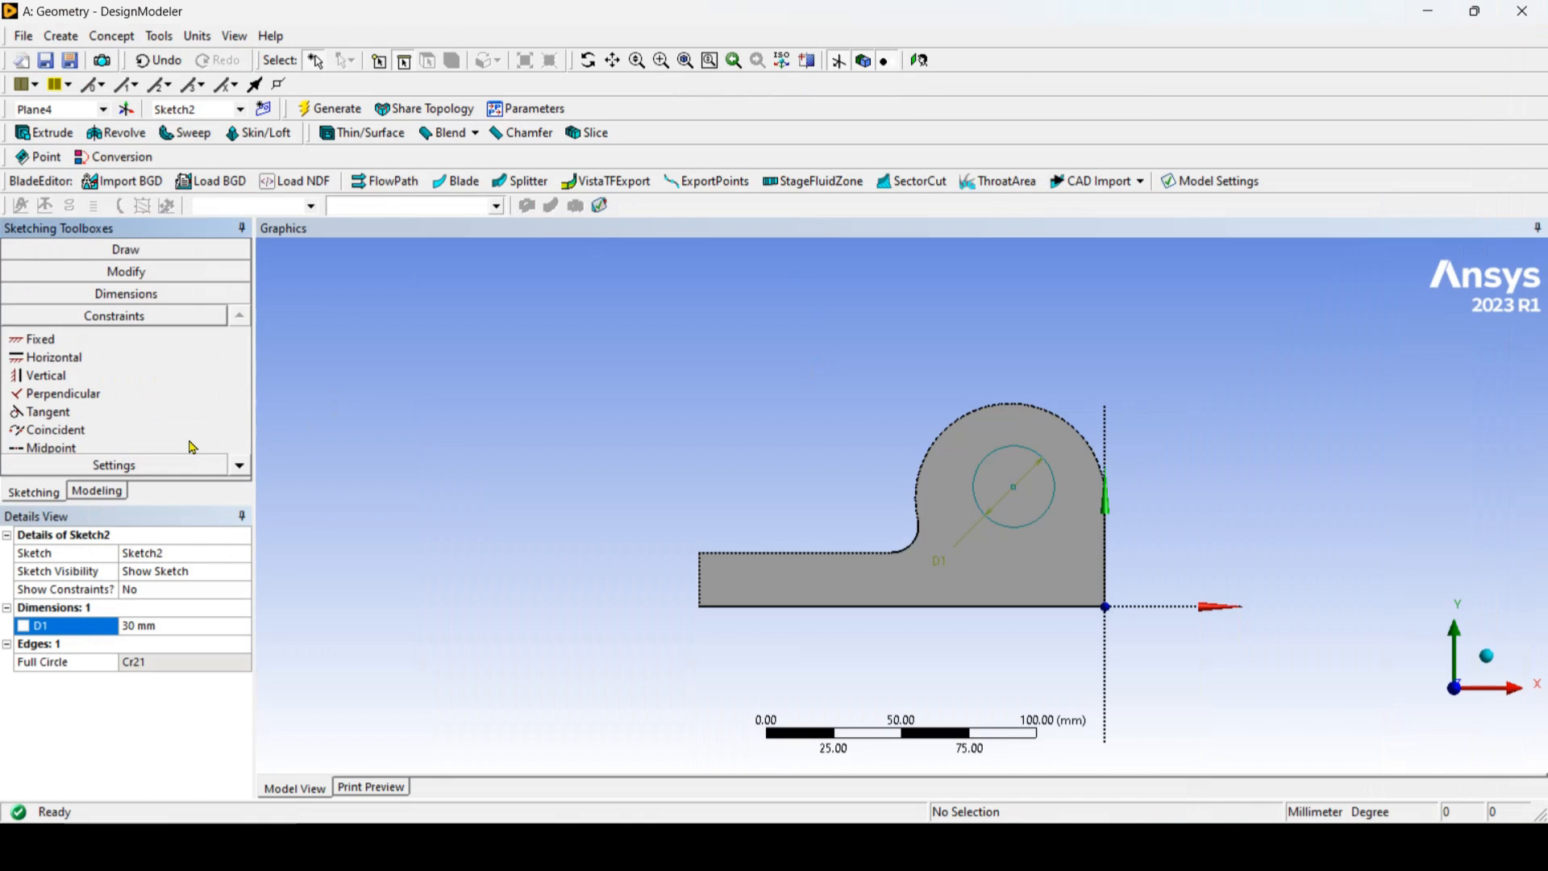
{"action": "left_click", "coordinate": [241, 466]}
{"action": "left_click", "coordinate": [241, 465]}
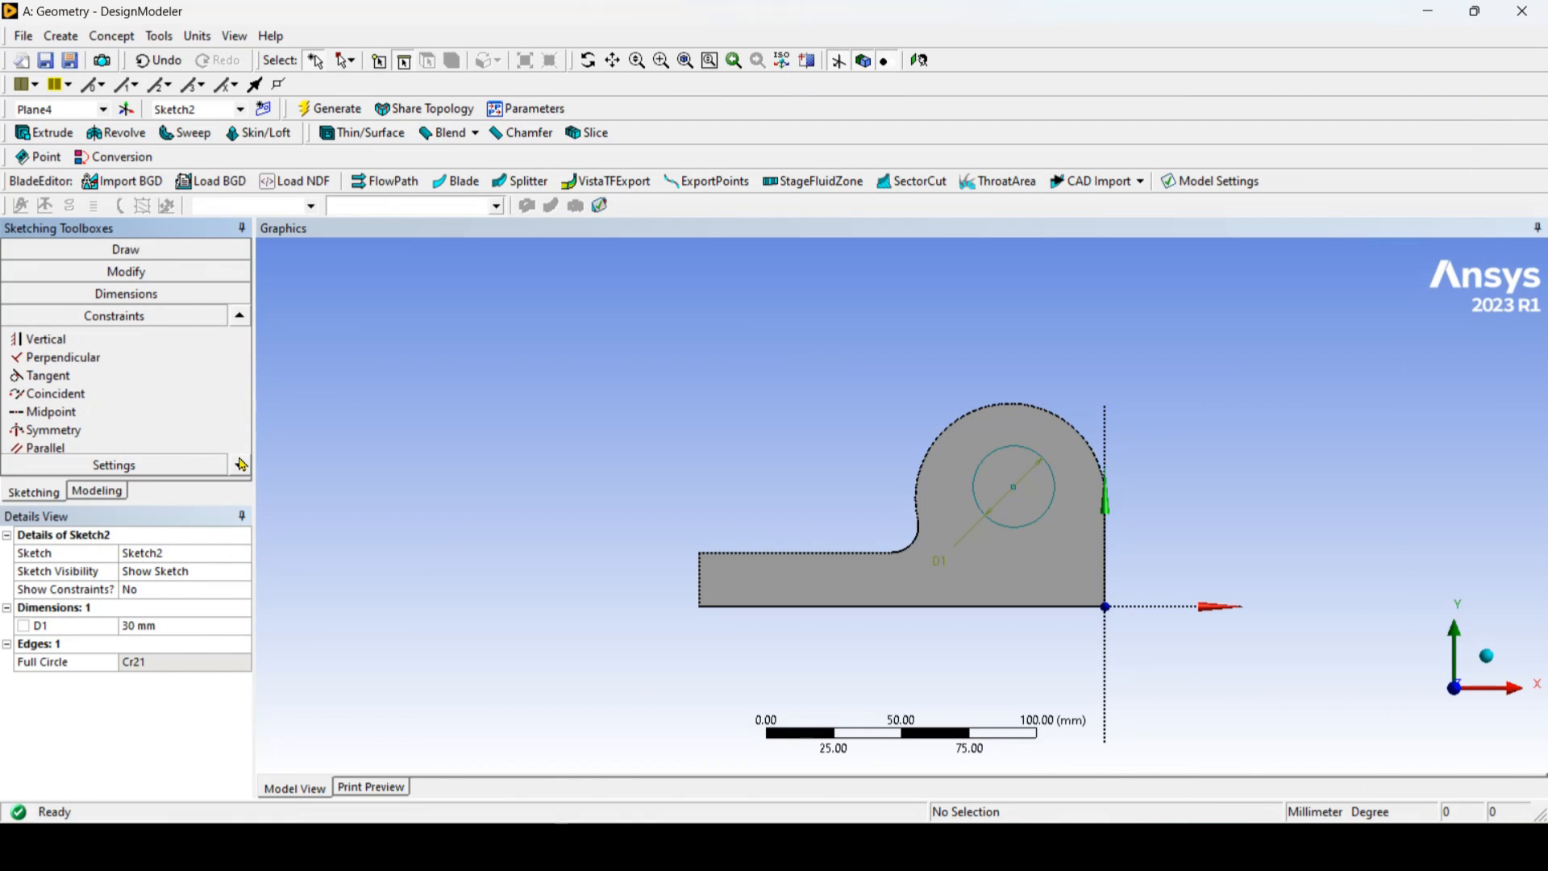
{"action": "left_click", "coordinate": [241, 465]}
{"action": "left_click", "coordinate": [234, 466]}
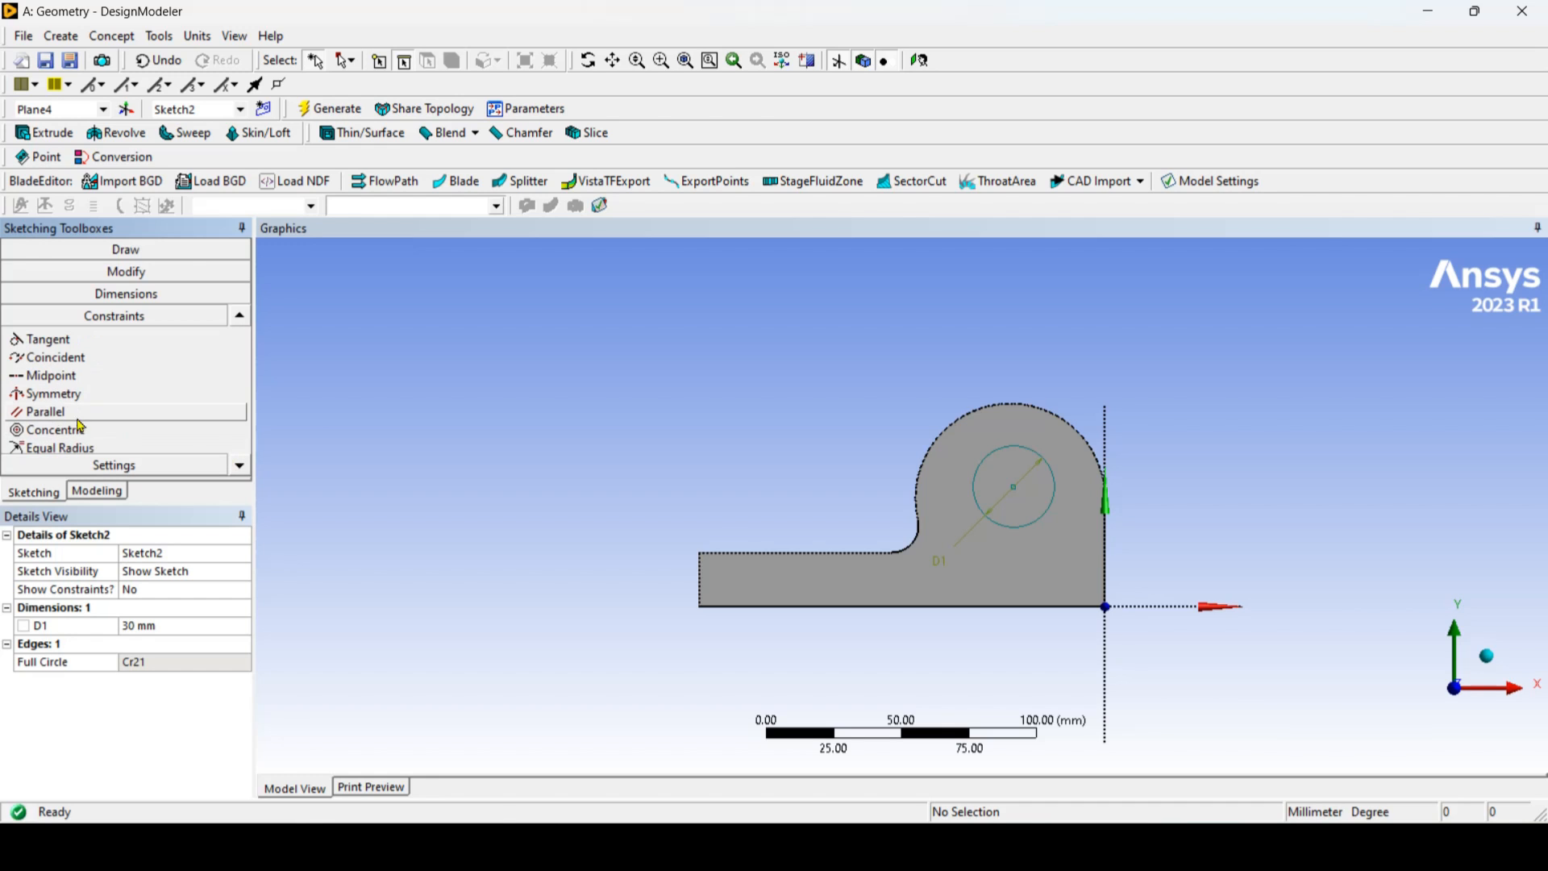
{"action": "left_click", "coordinate": [68, 432]}
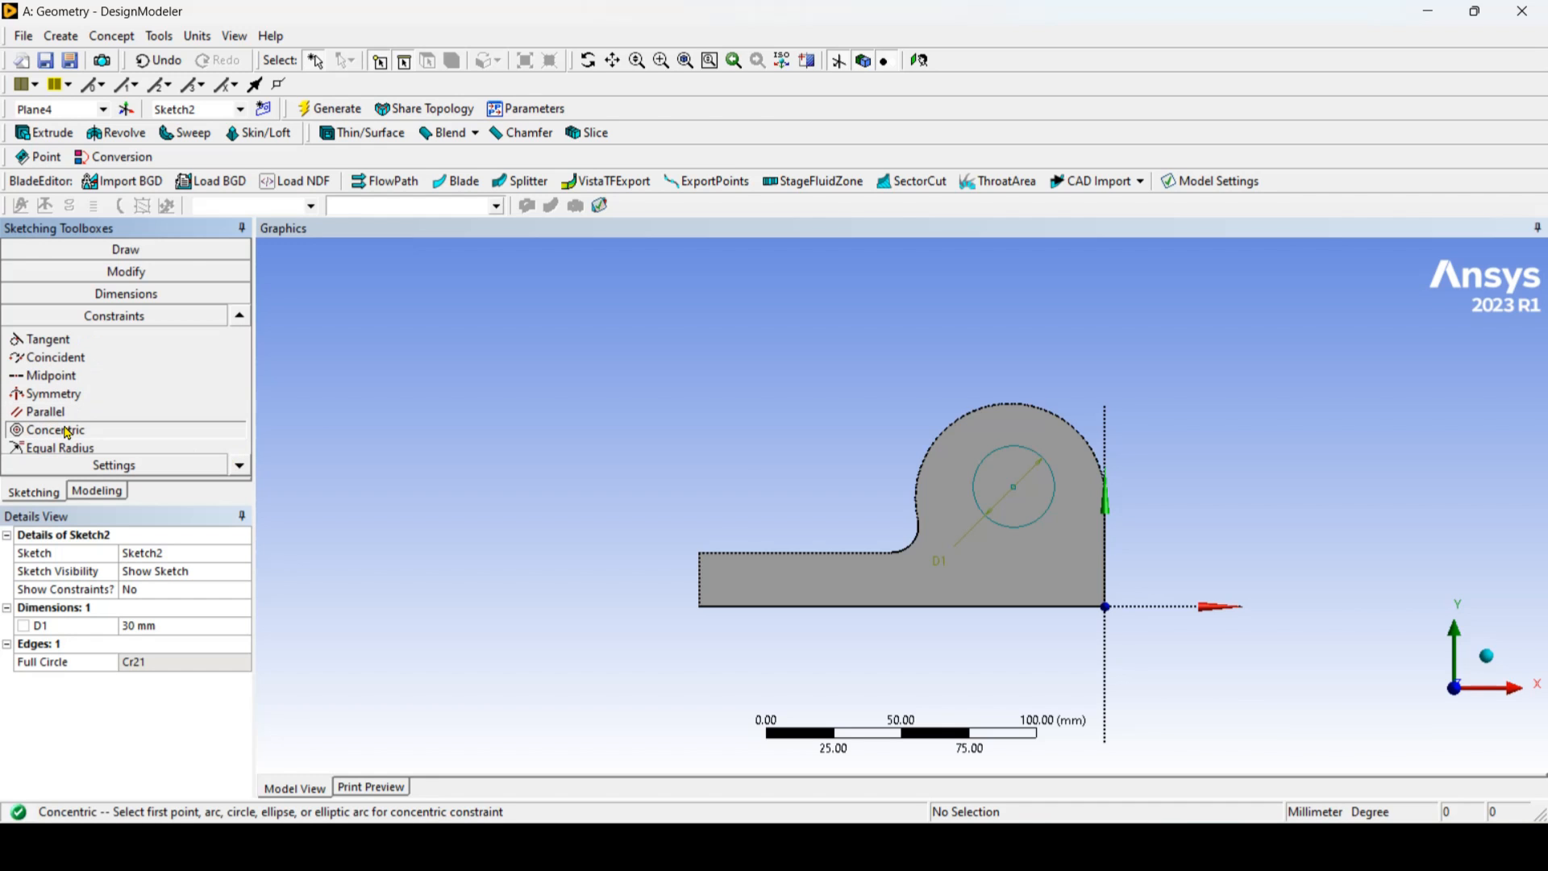
{"action": "left_click", "coordinate": [976, 416]}
{"action": "scroll", "coordinate": [1048, 467], "scroll_direction": "up", "scroll_amount": 5}
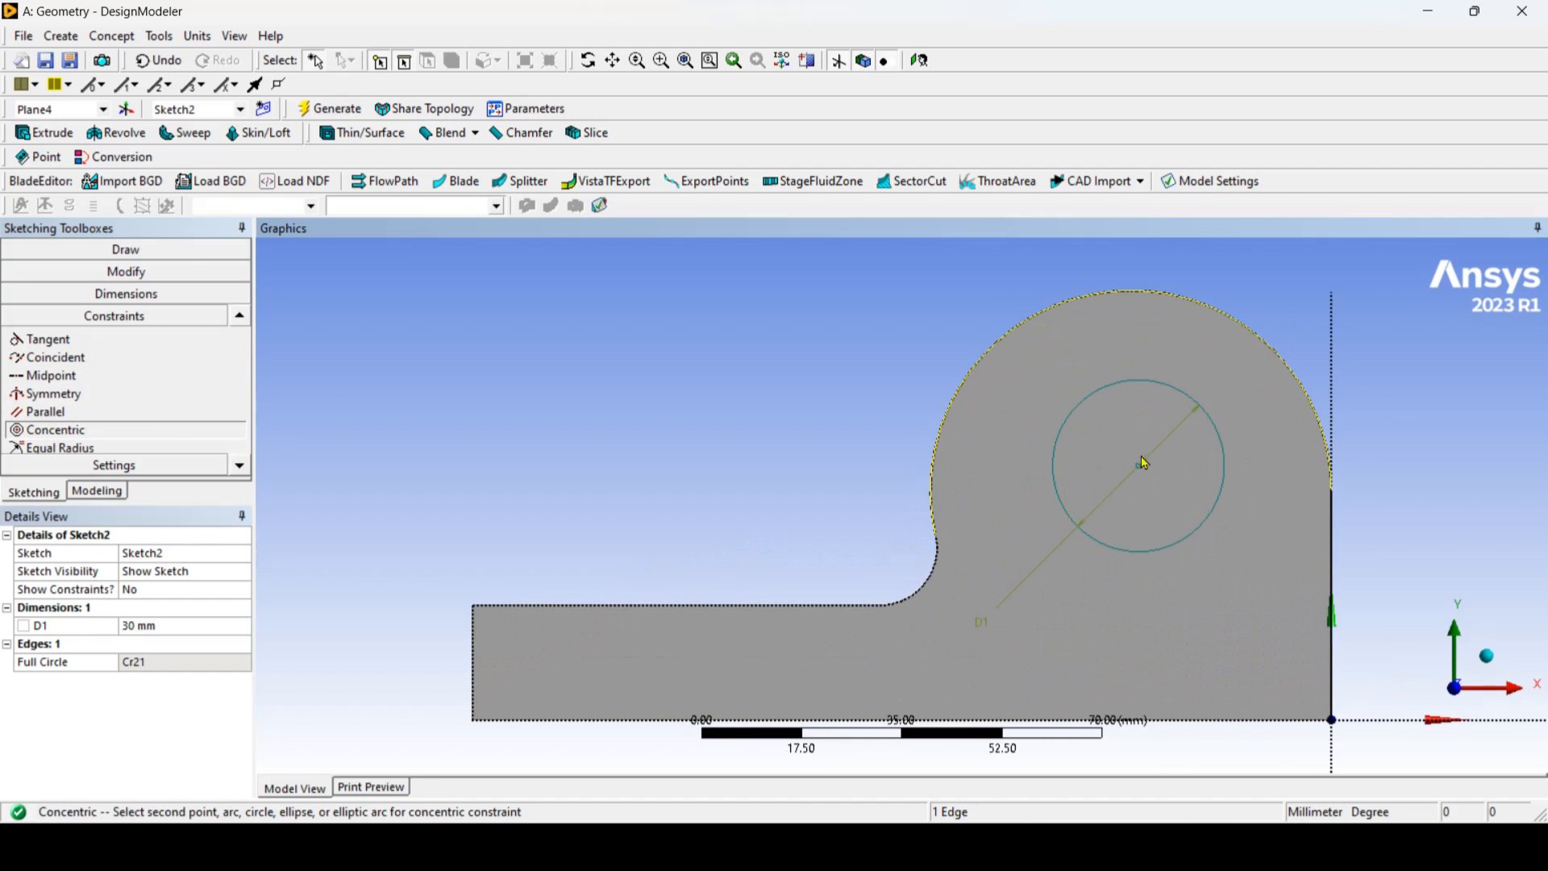
{"action": "left_click", "coordinate": [1153, 384]}
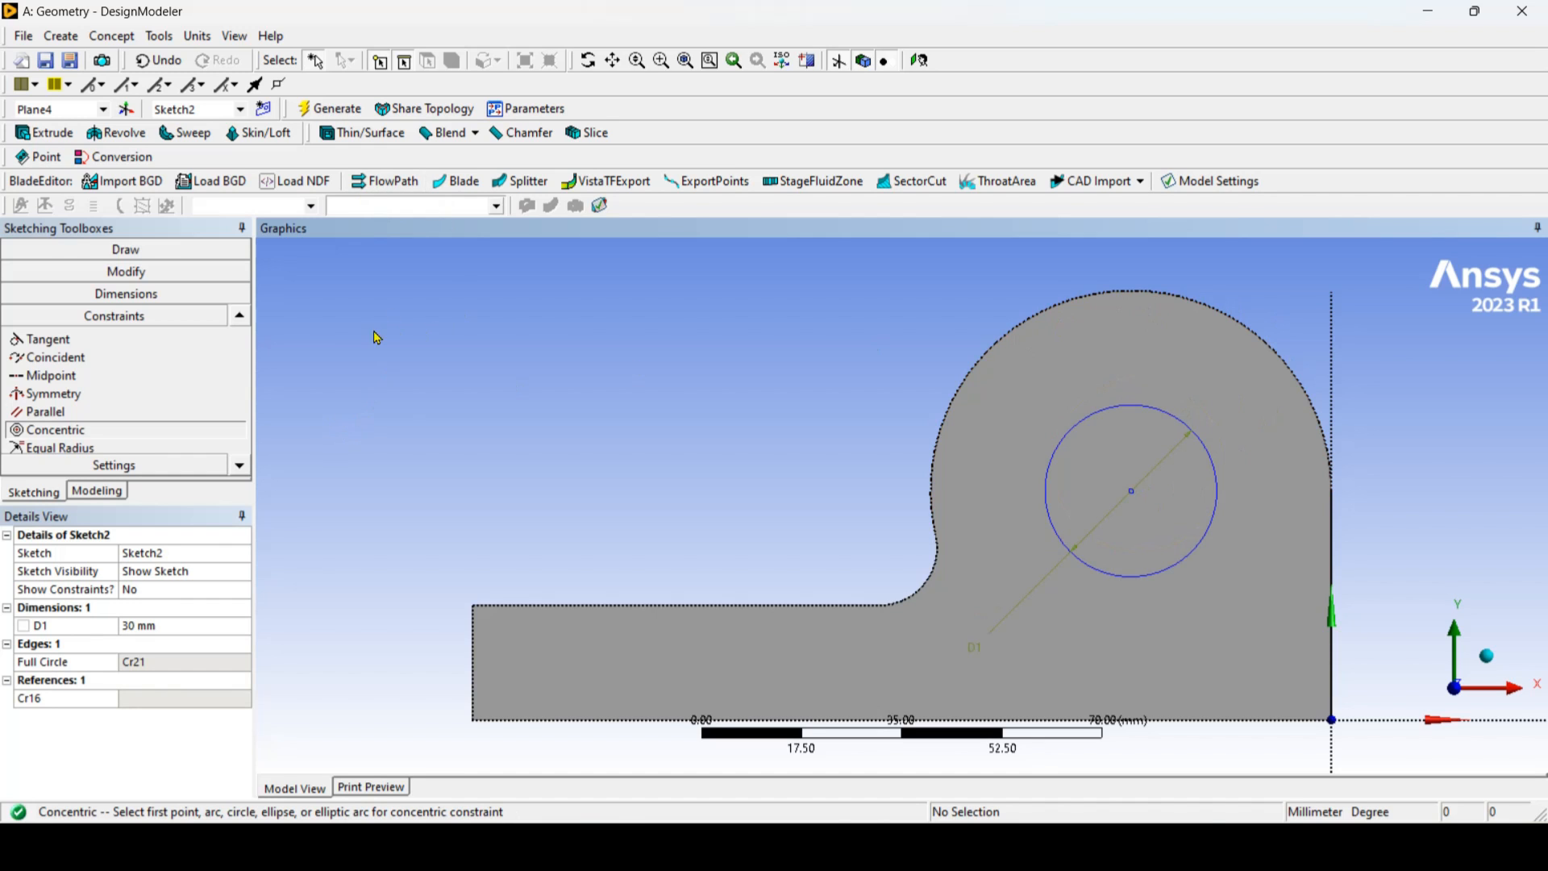
Step: Start a new Extrude feature and apply the hole circle's sketch as its geometry
{"action": "scroll", "coordinate": [376, 334], "scroll_direction": "up", "scroll_amount": 3}
{"action": "scroll", "coordinate": [382, 339], "scroll_direction": "down", "scroll_amount": 5}
{"action": "left_click", "coordinate": [589, 60]}
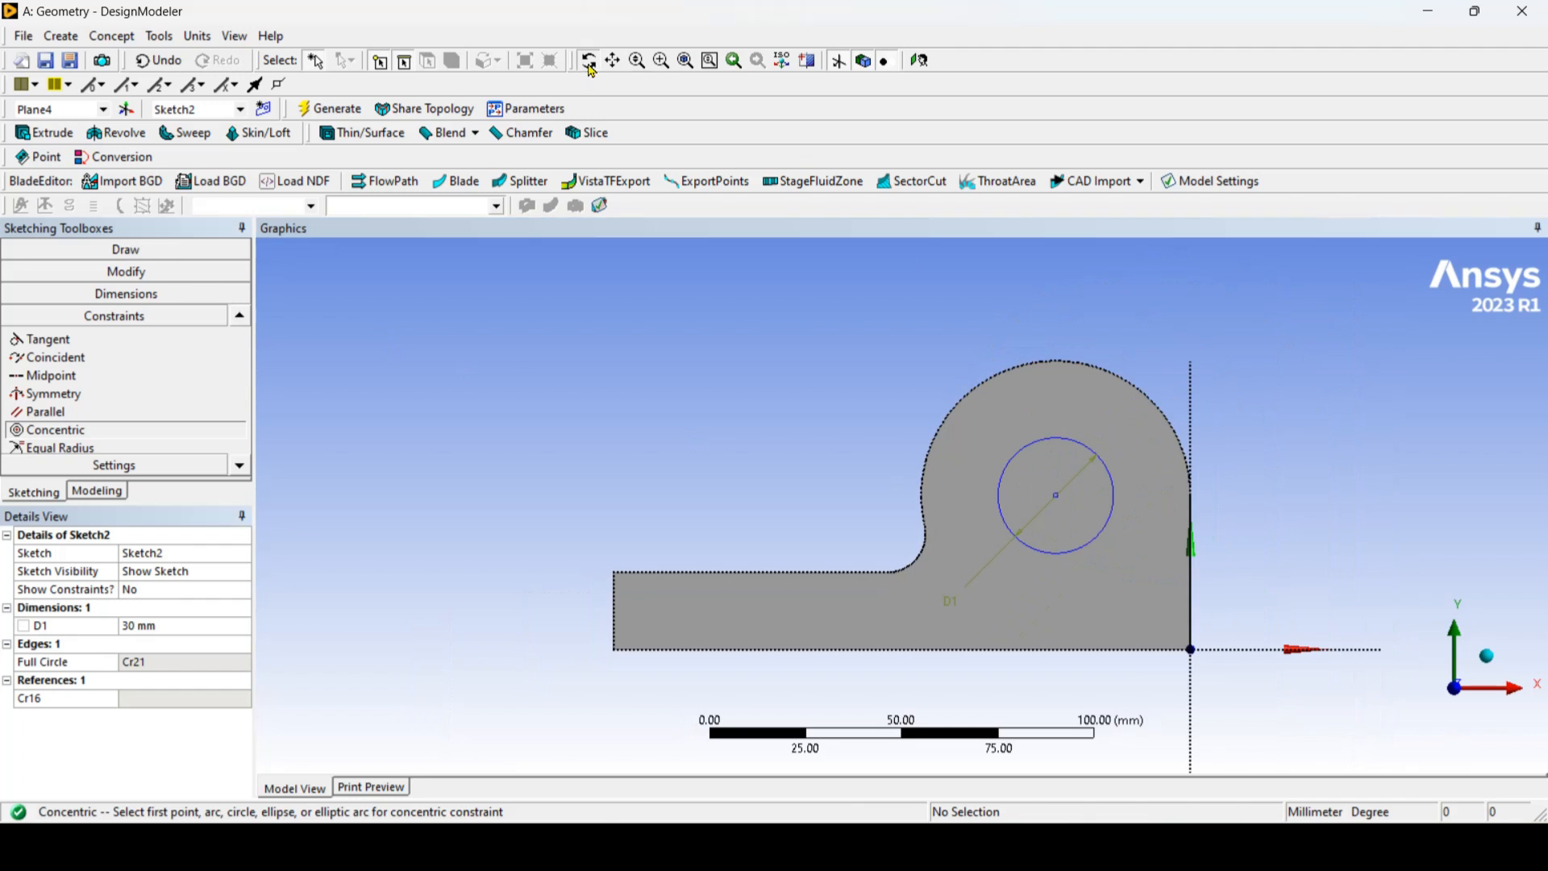
{"action": "mouse_move", "coordinate": [1071, 553]}
{"action": "left_mouse_down"}
{"action": "mouse_move", "coordinate": [908, 511]}
{"action": "mouse_move", "coordinate": [1051, 568]}
{"action": "mouse_move", "coordinate": [1037, 554]}
{"action": "left_mouse_up"}
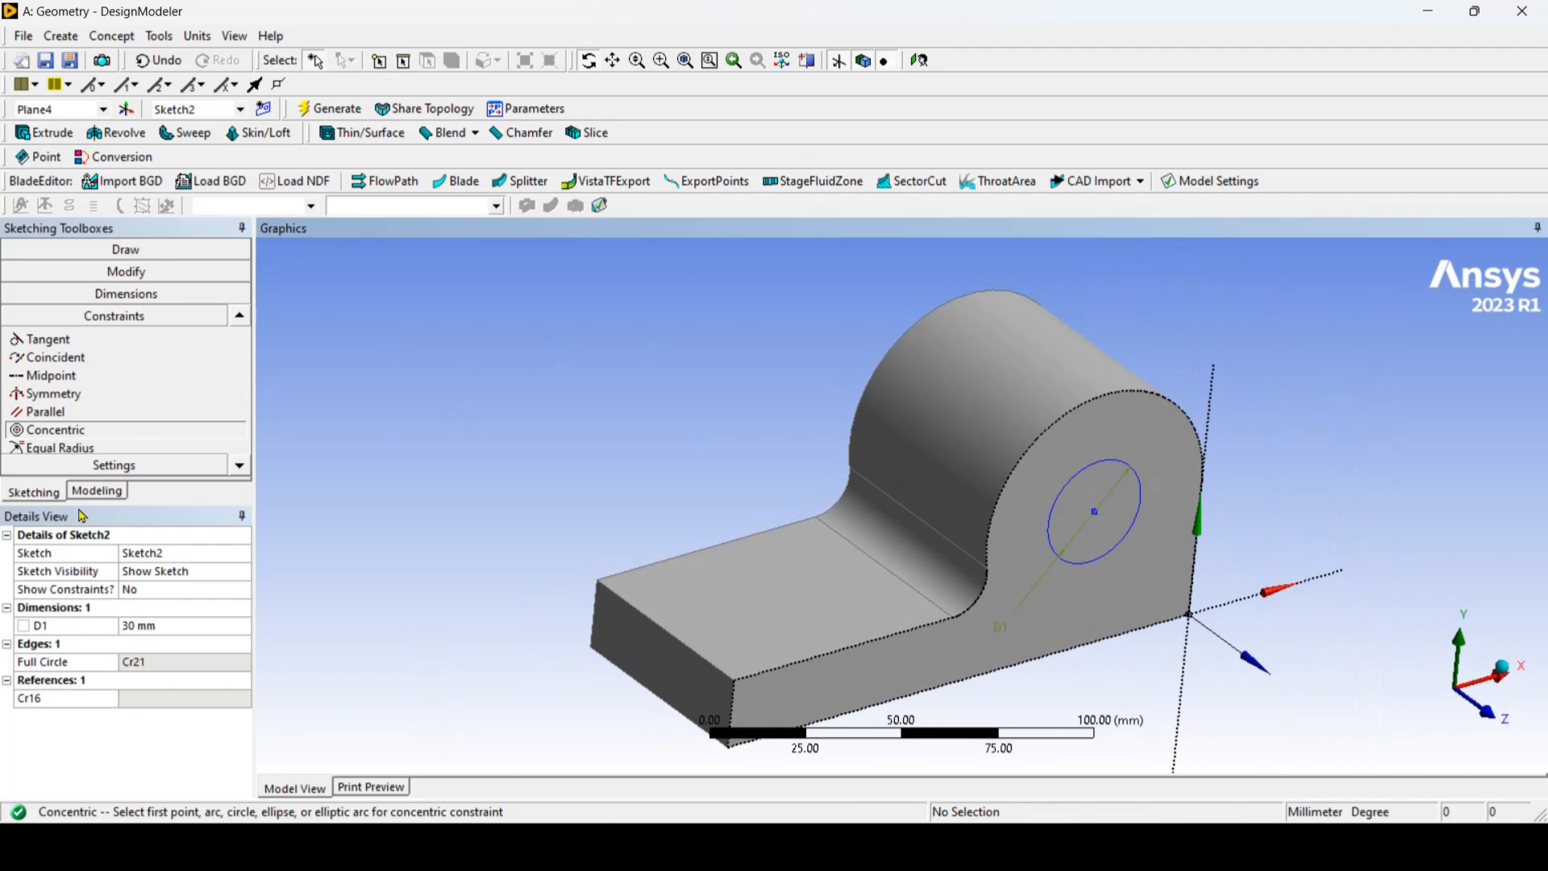
{"action": "left_click", "coordinate": [97, 491]}
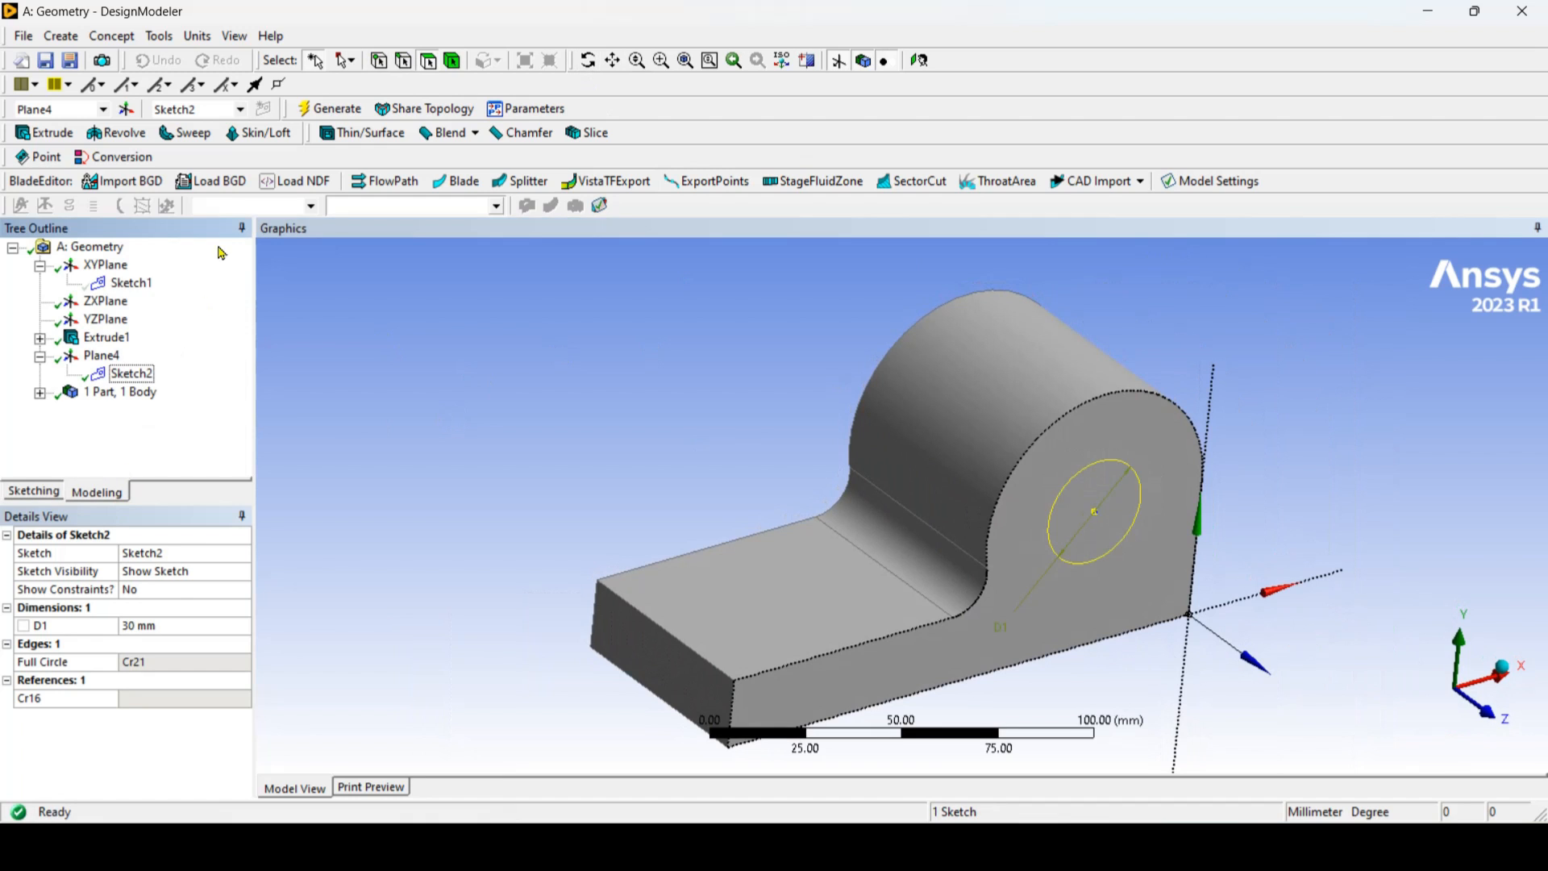
{"action": "left_click", "coordinate": [67, 142]}
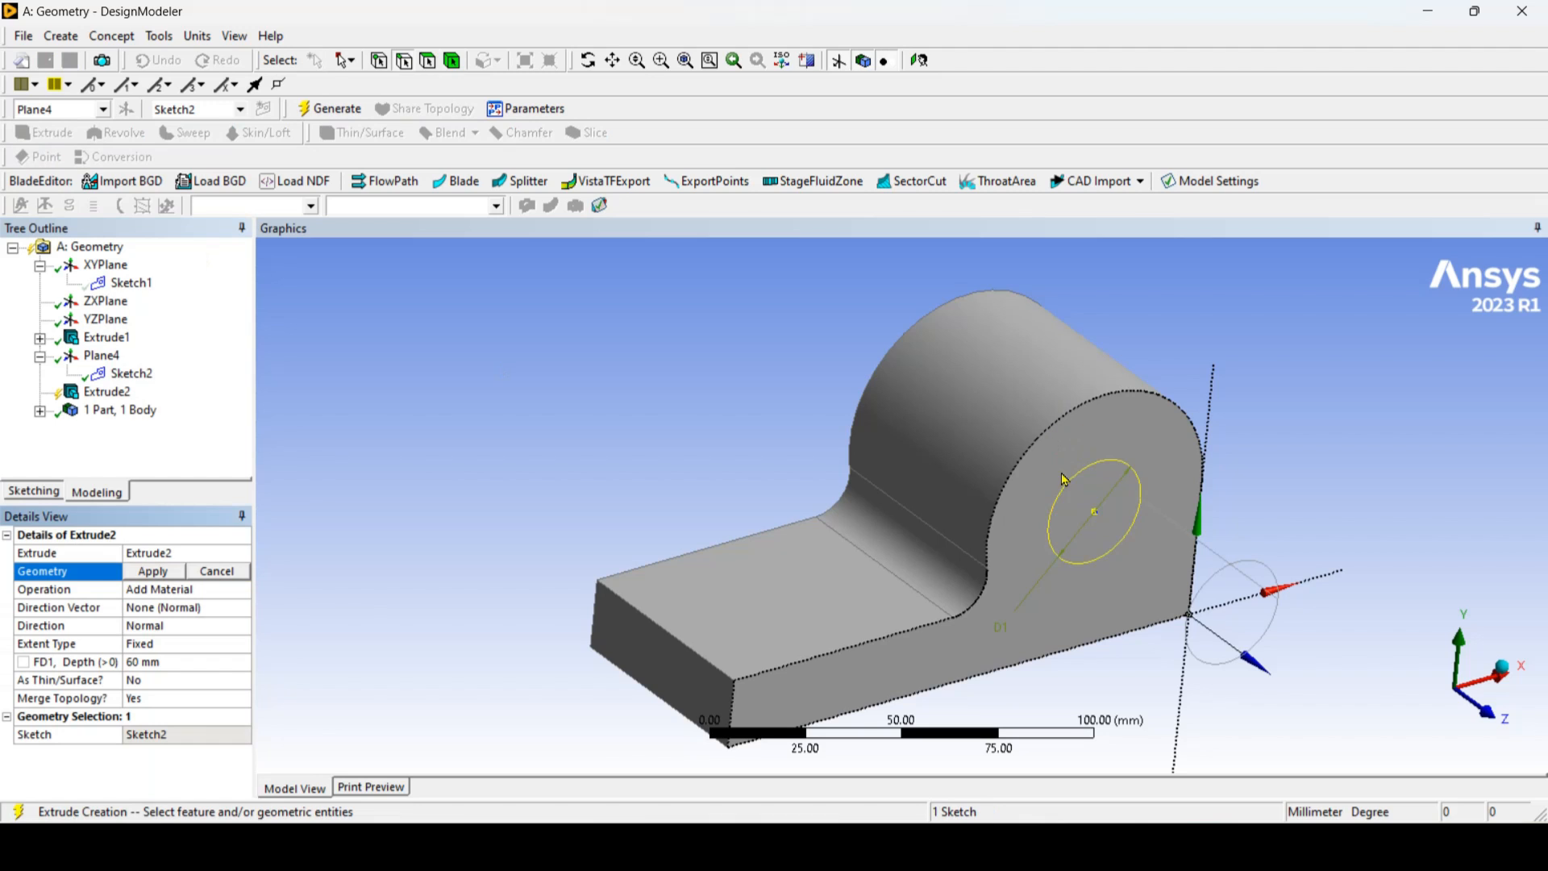
{"action": "left_click", "coordinate": [127, 376]}
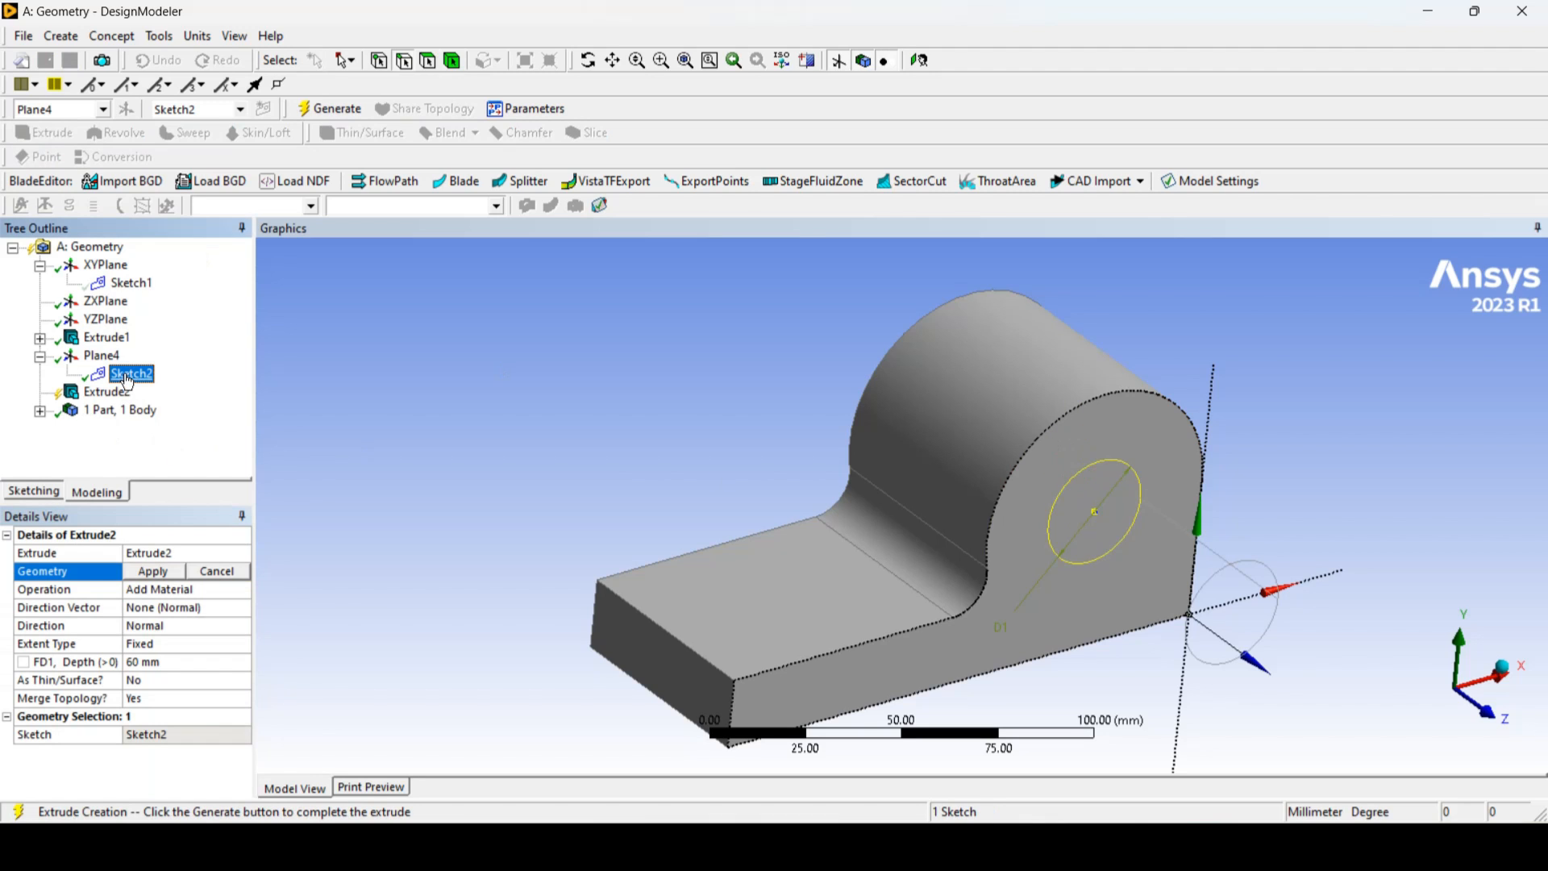
{"action": "left_click", "coordinate": [154, 572]}
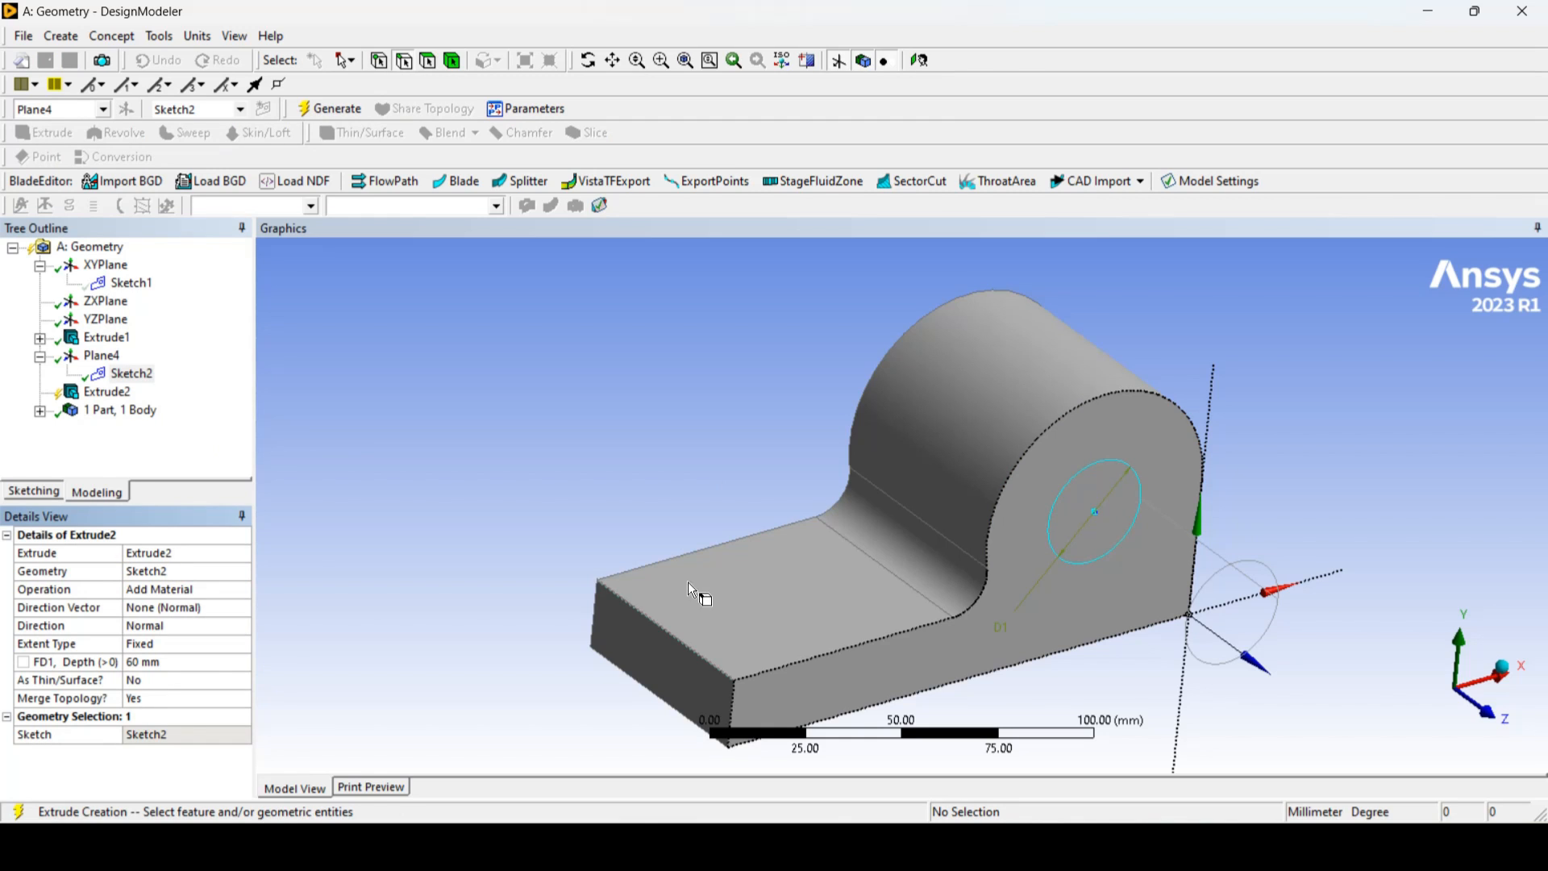
Step: Inspect the extrusion preview from several angles and set its direction to Reversed so it runs into the body
{"action": "left_click", "coordinate": [614, 63]}
{"action": "left_click_drag", "start_coordinate": [1096, 630], "coordinate": [873, 620]}
{"action": "left_click", "coordinate": [589, 61]}
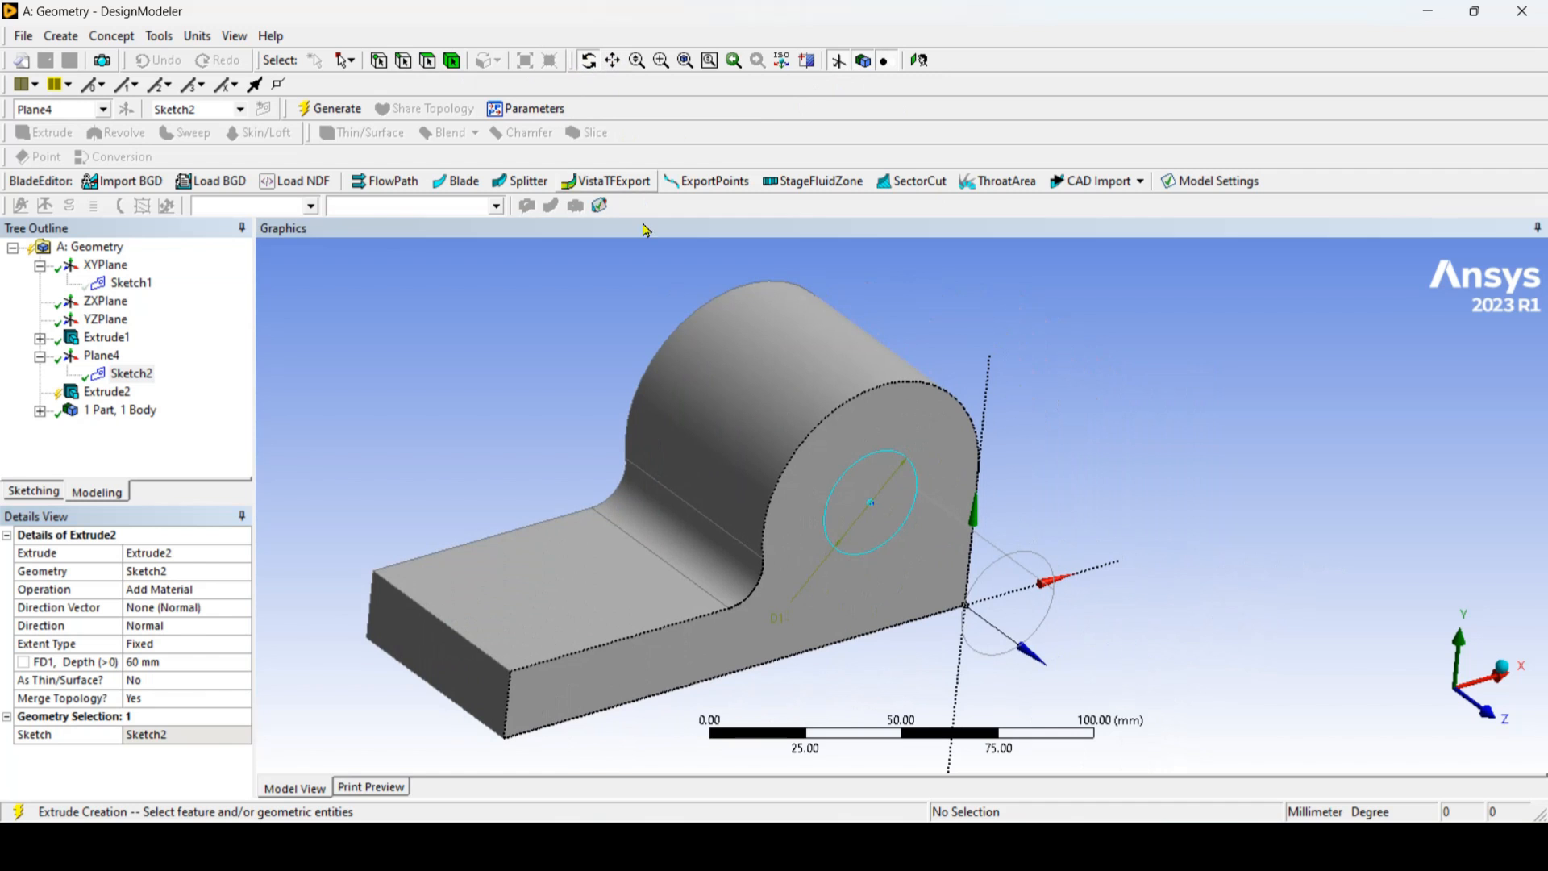
{"action": "left_click_drag", "start_coordinate": [723, 551], "coordinate": [571, 539]}
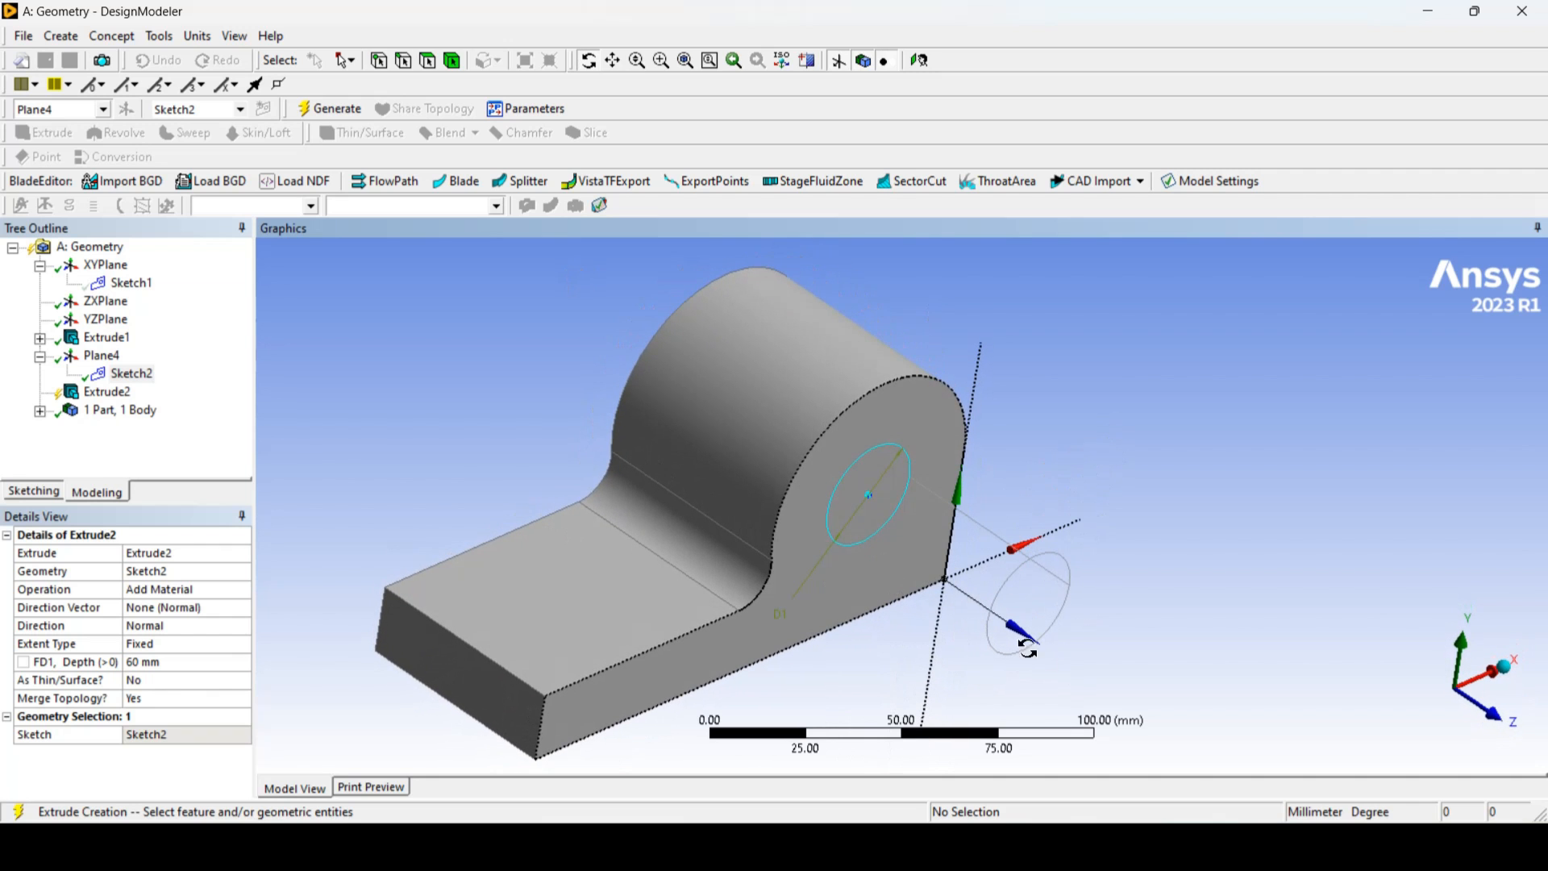
{"action": "left_click_drag", "start_coordinate": [735, 610], "coordinate": [844, 538]}
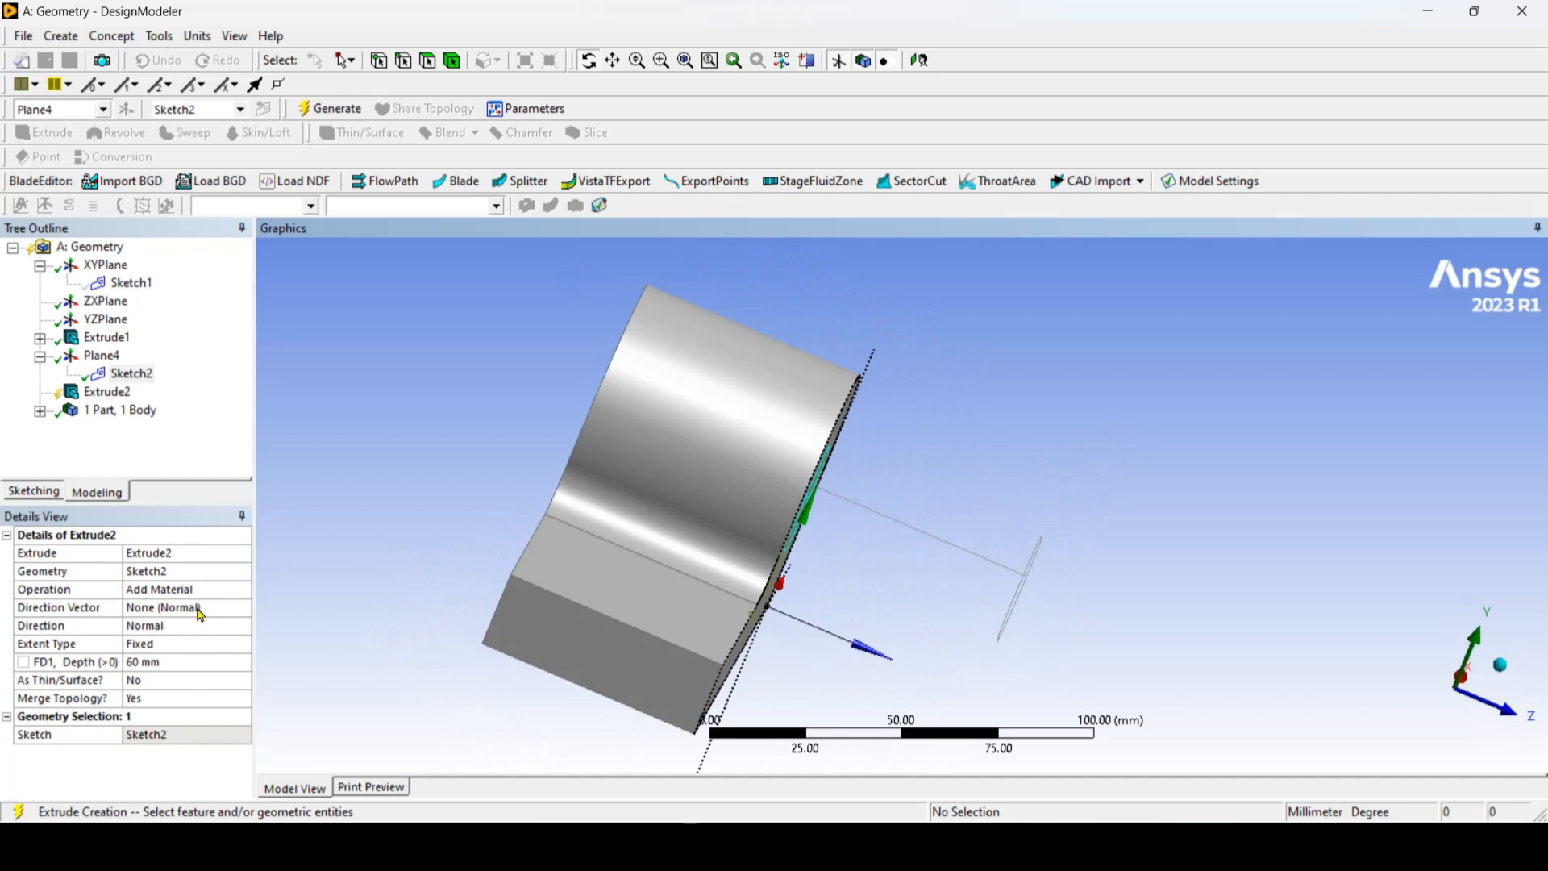
{"action": "left_click", "coordinate": [228, 628]}
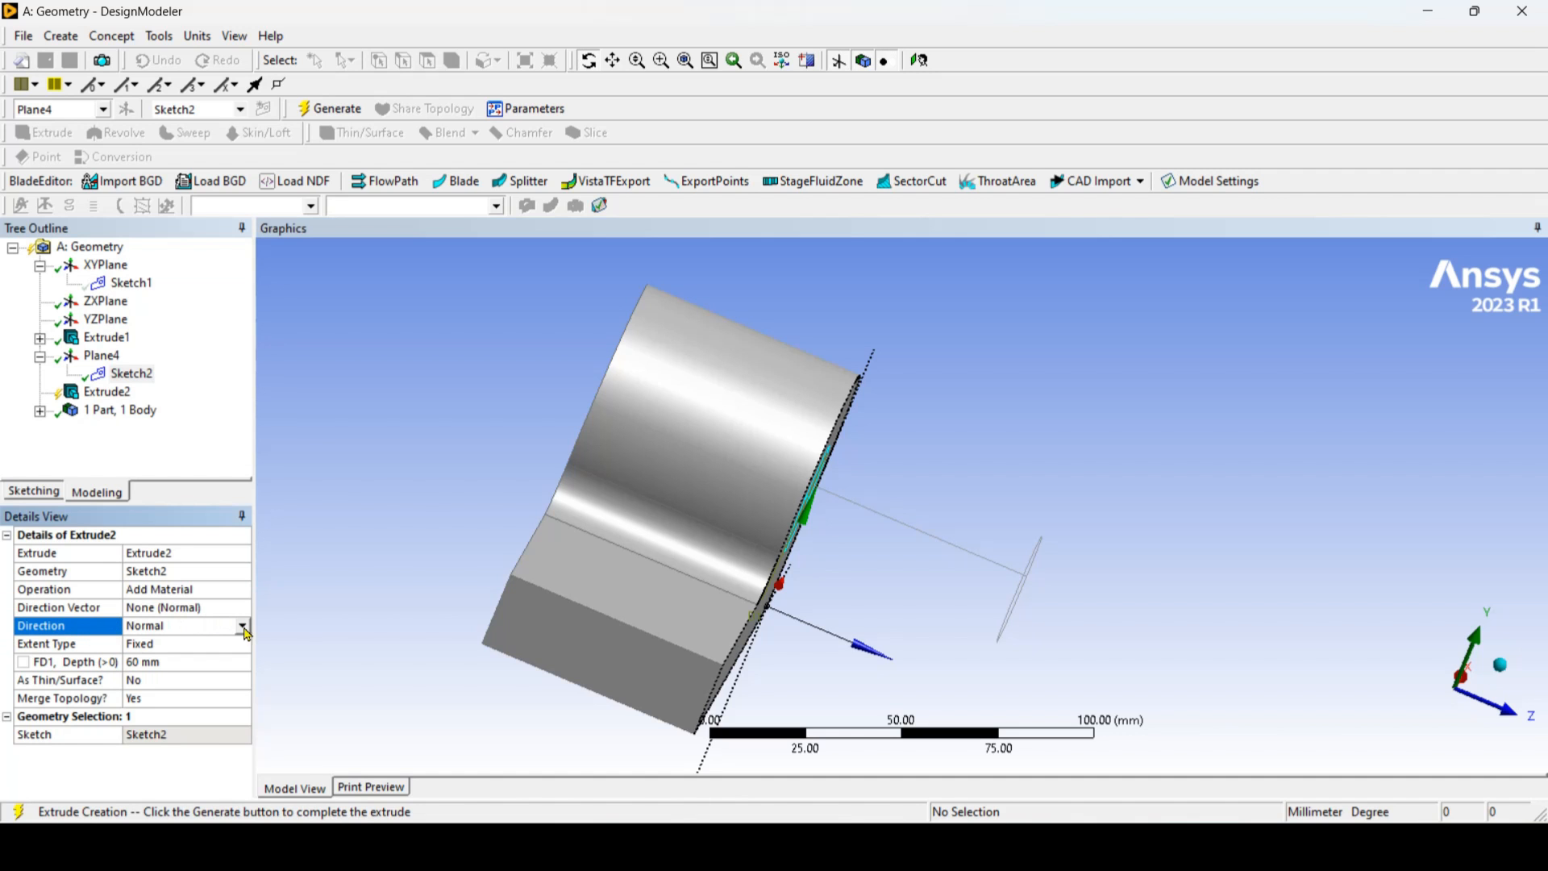
{"action": "left_click", "coordinate": [243, 628]}
{"action": "left_click", "coordinate": [205, 656]}
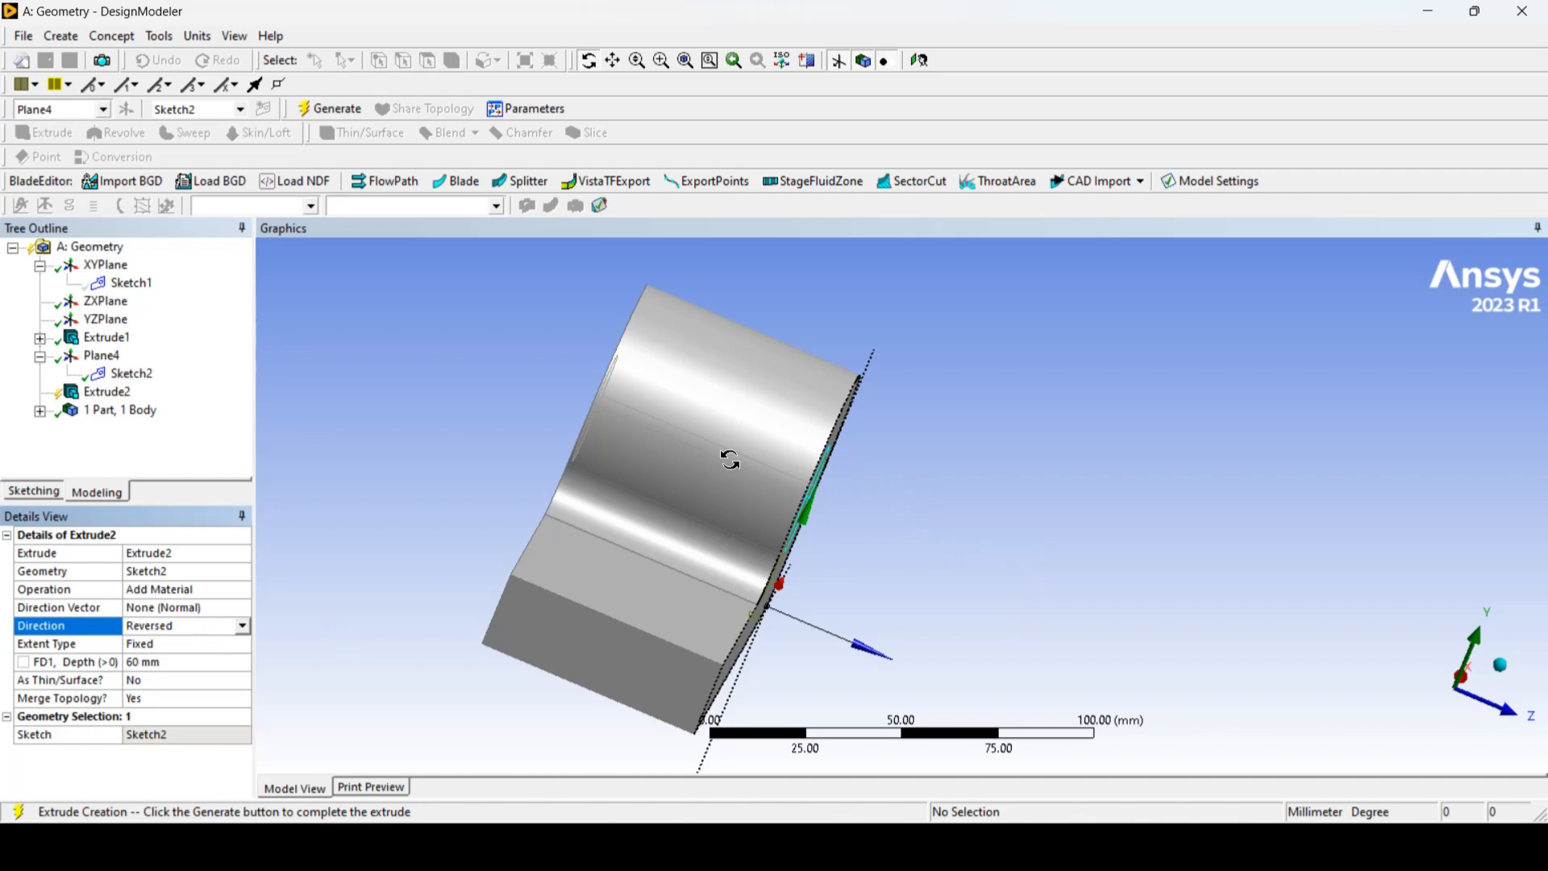
Step: Set the extrusion's operation to Cut Material and generate the hole through the rounded end
{"action": "left_click_drag", "start_coordinate": [730, 460], "coordinate": [587, 465]}
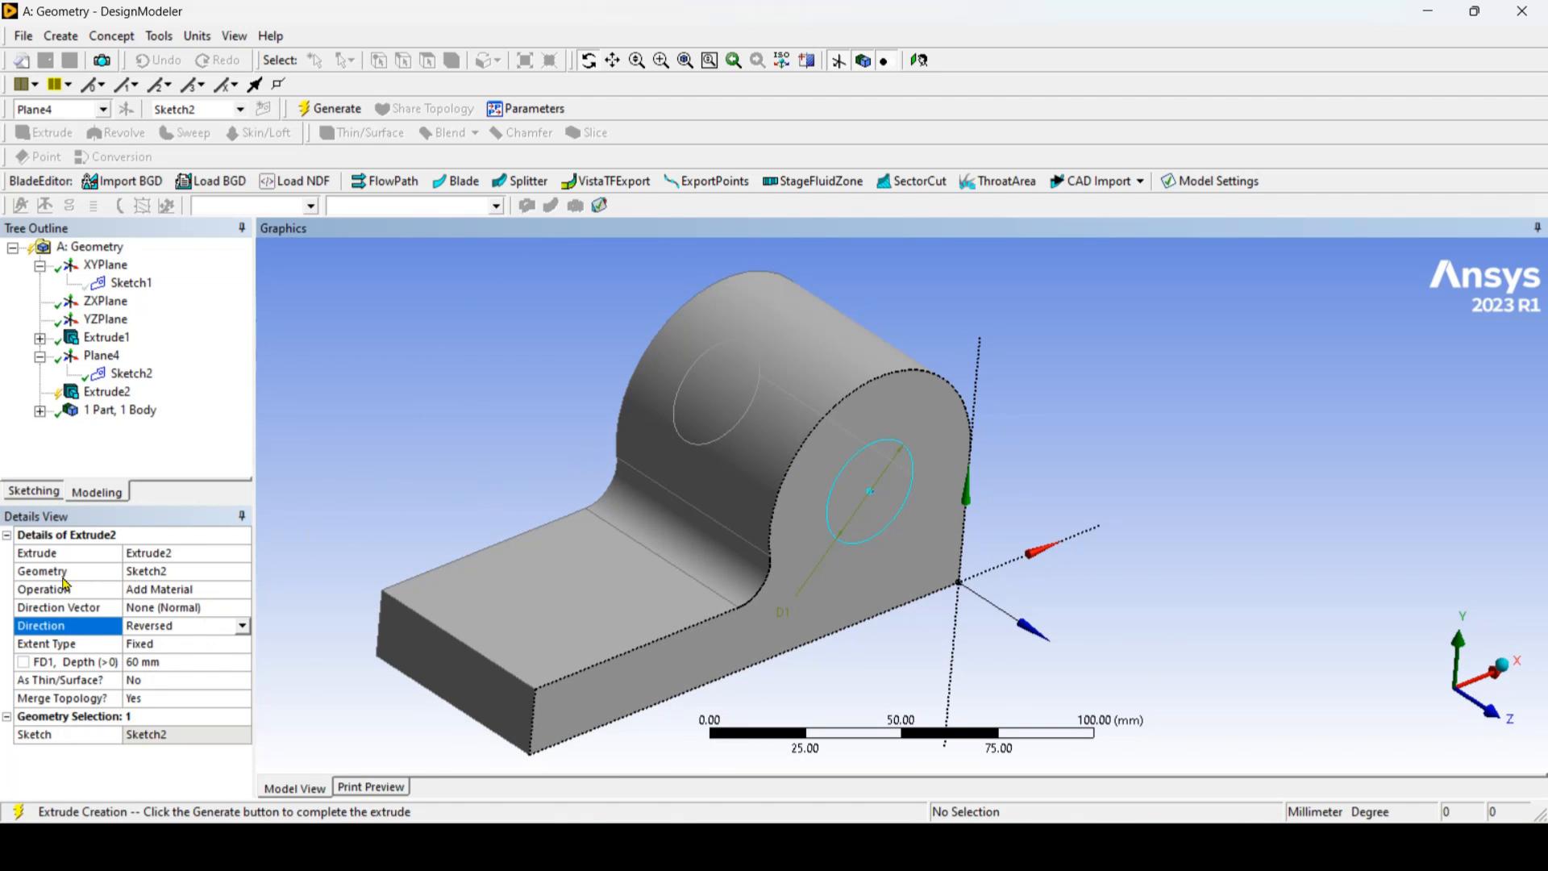
{"action": "left_click", "coordinate": [249, 593]}
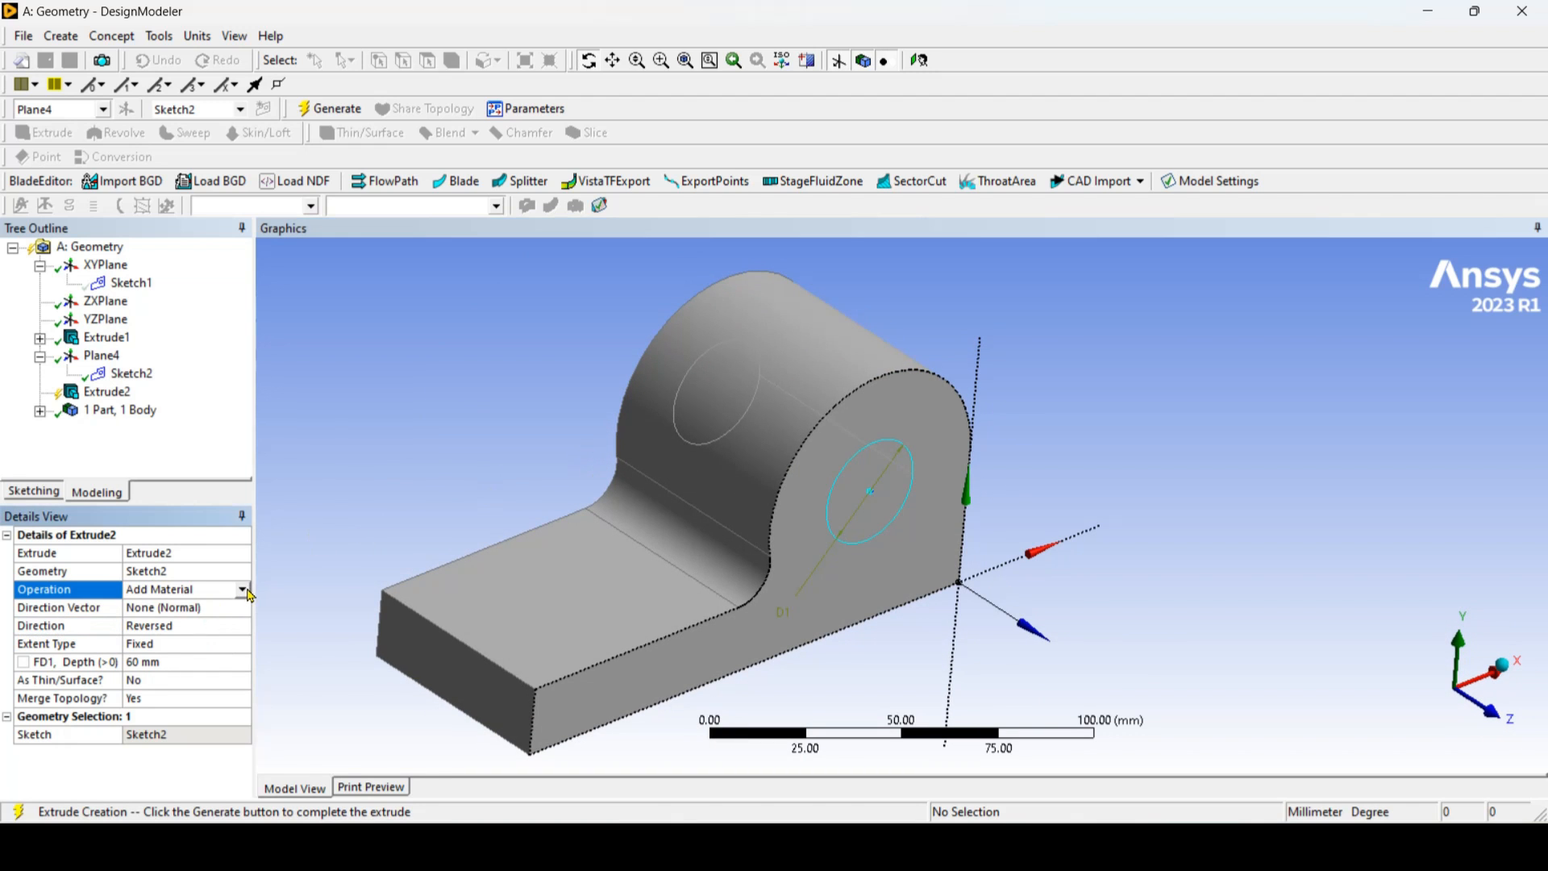
{"action": "left_click", "coordinate": [244, 589]}
{"action": "left_click", "coordinate": [208, 628]}
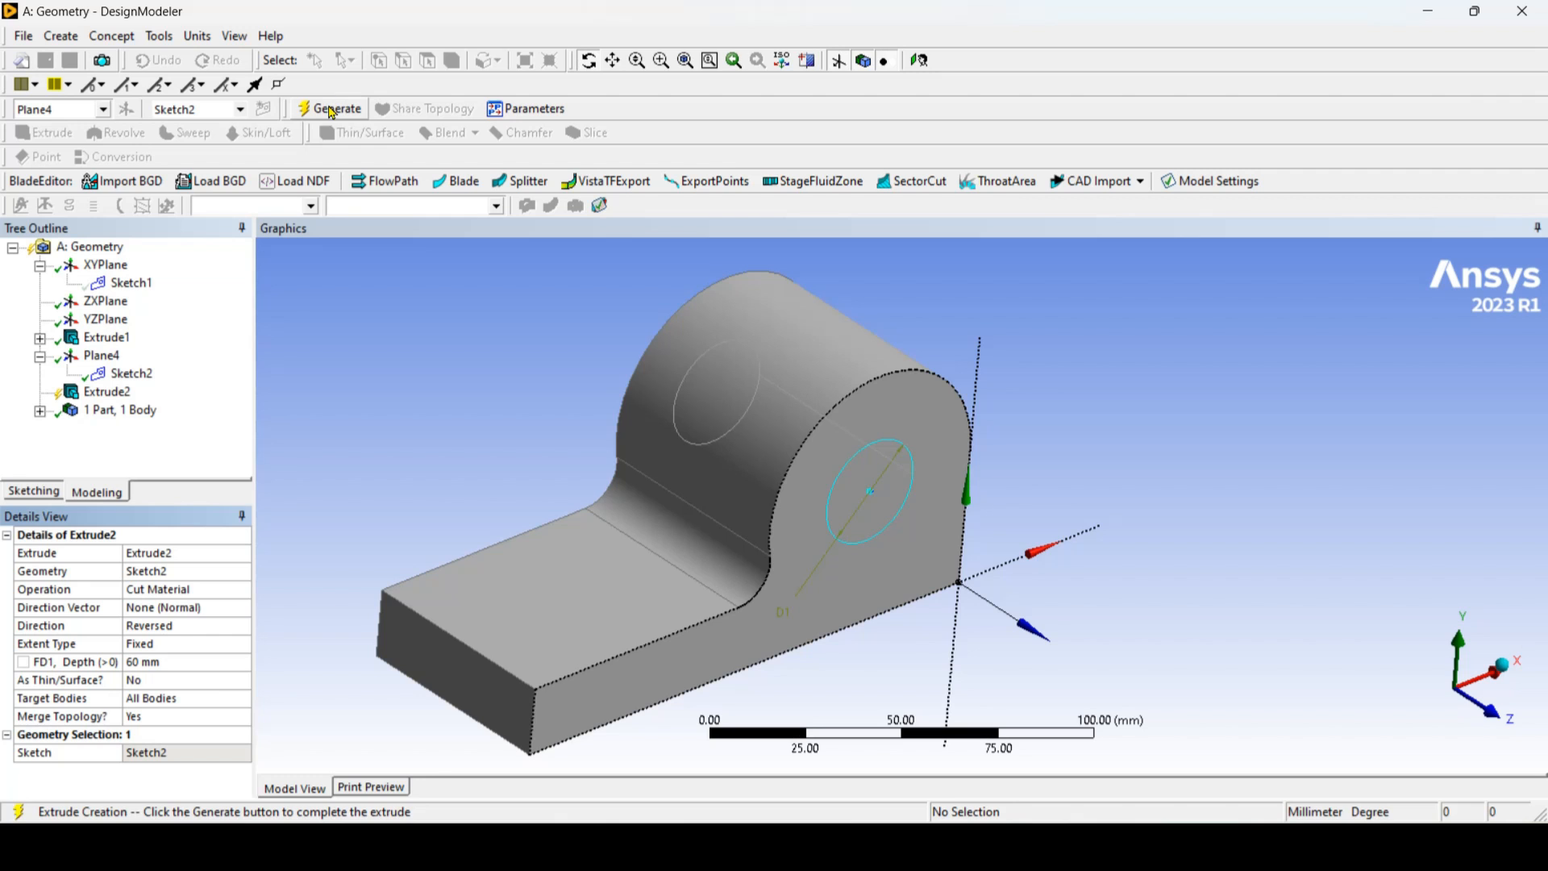
{"action": "left_click", "coordinate": [331, 110]}
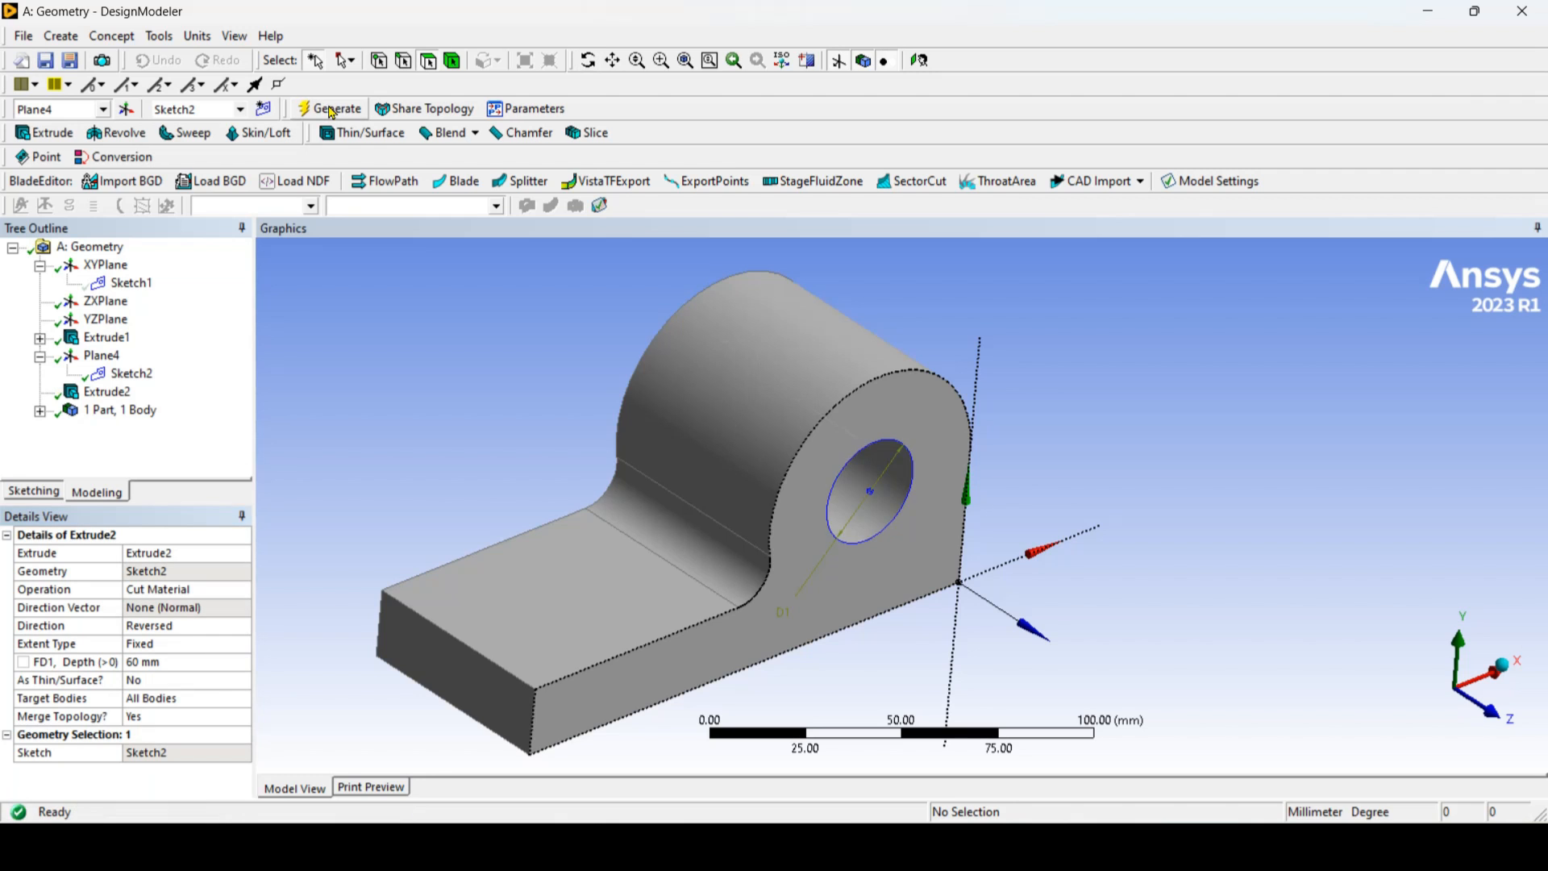
Step: Check the slot in the reference drawing and generate a new plane on the flat upper face of the bracket's base
{"action": "left_click", "coordinate": [589, 62]}
{"action": "left_click_drag", "start_coordinate": [798, 646], "coordinate": [1087, 656]}
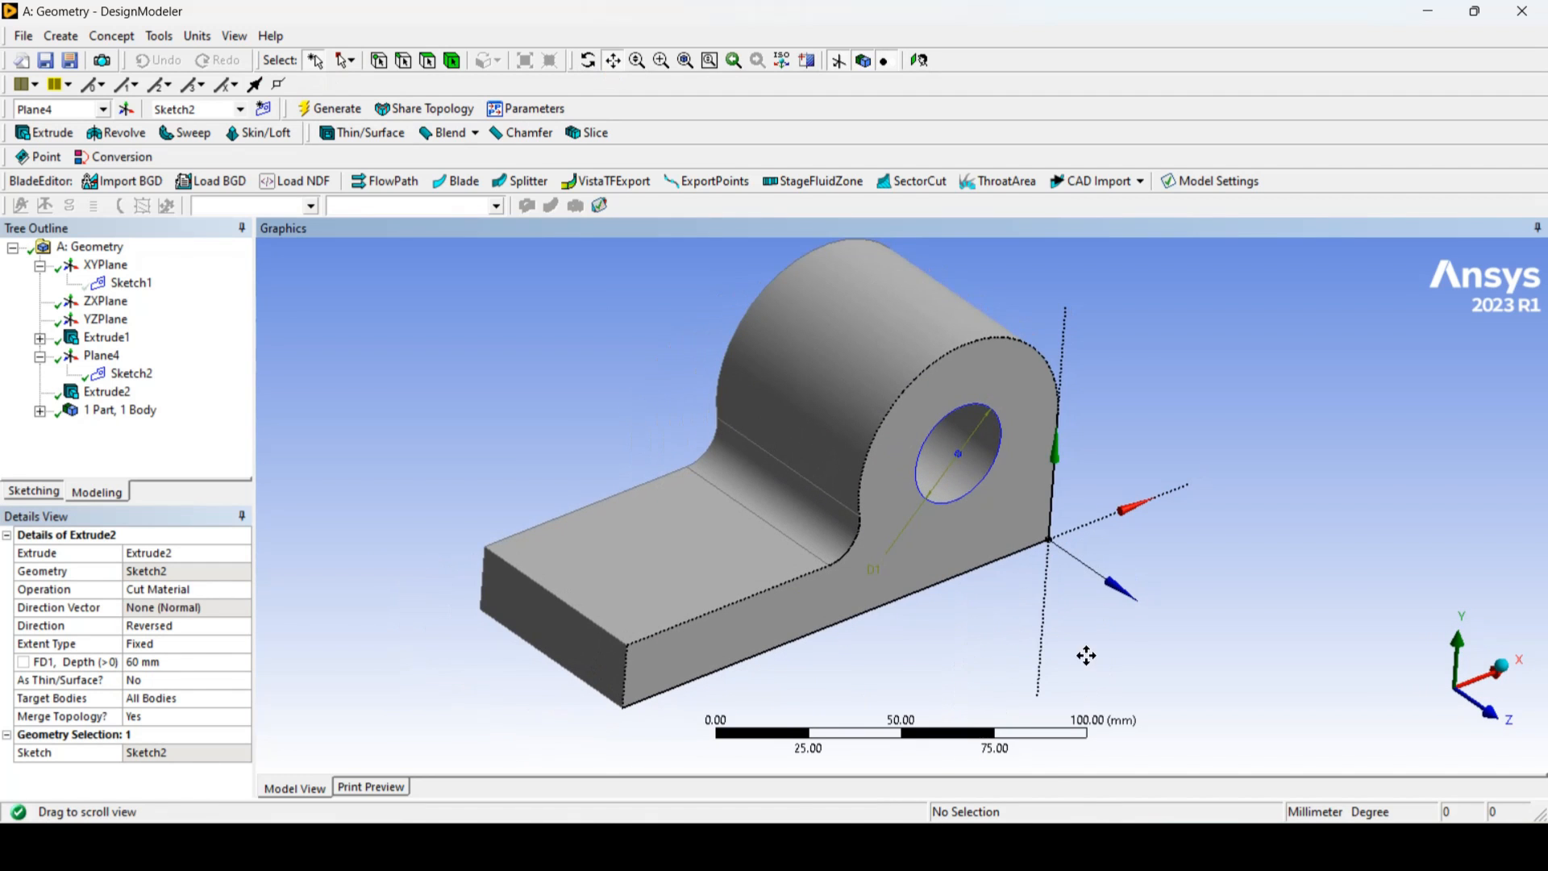
{"action": "key", "text": "alt+Tab"}
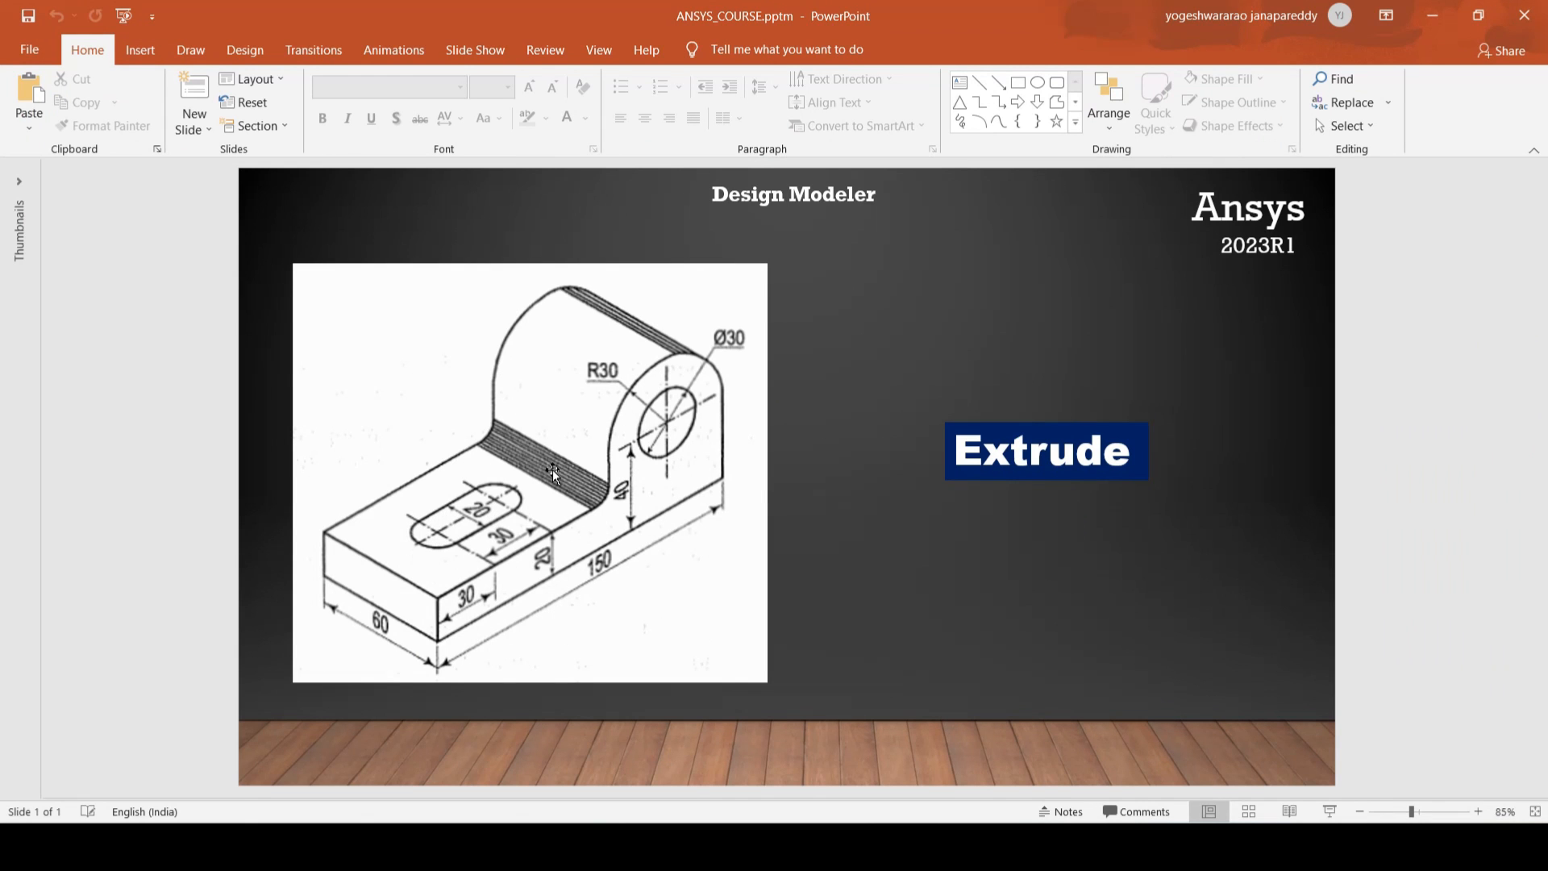
{"action": "left_click", "coordinate": [1432, 15]}
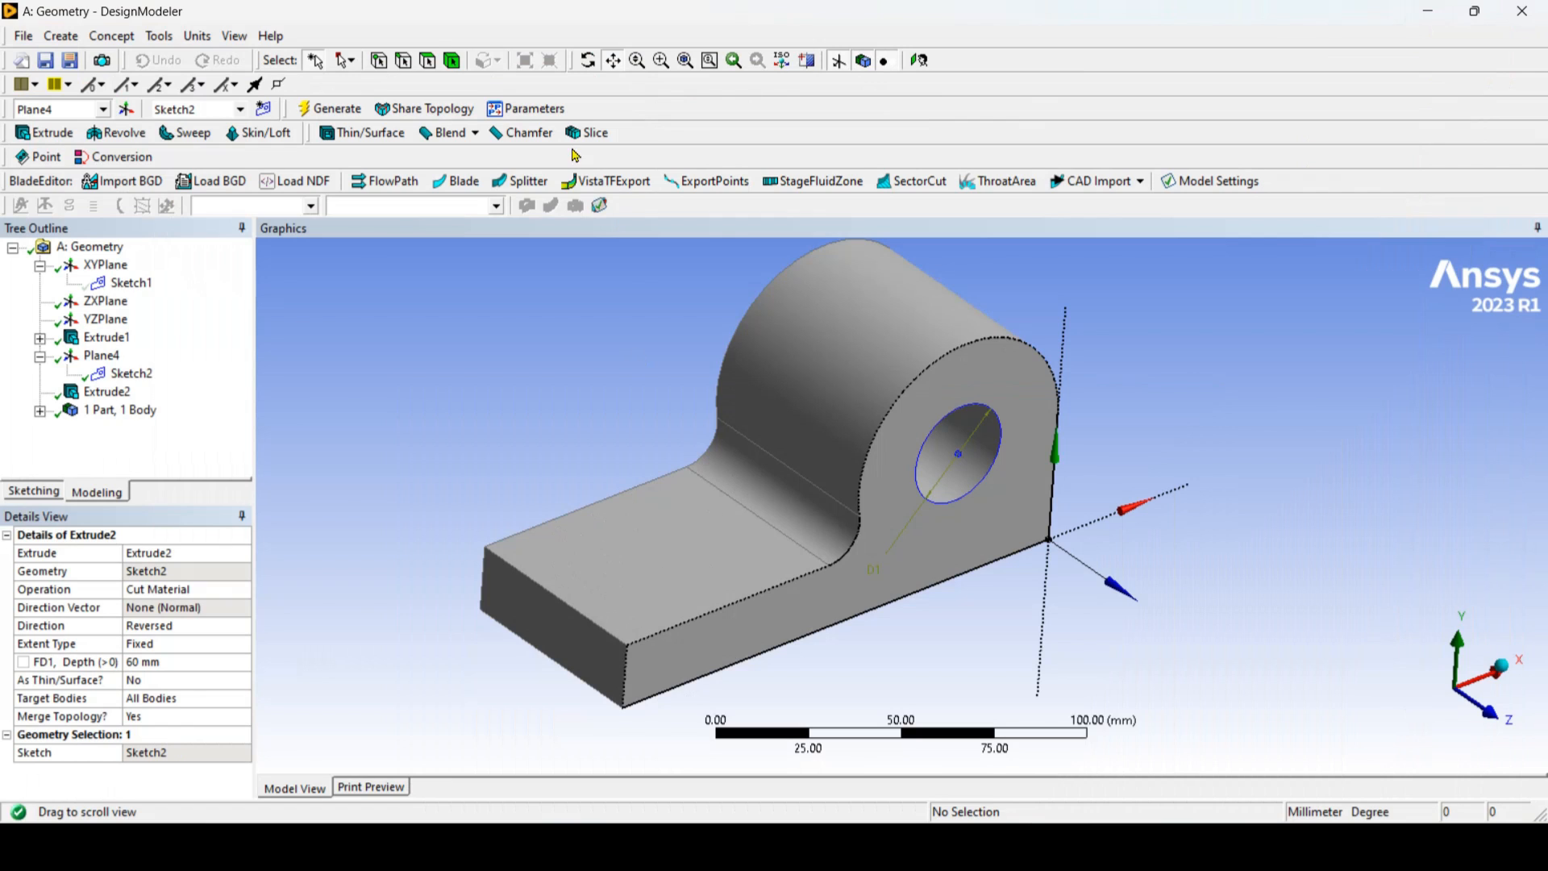
{"action": "left_click", "coordinate": [640, 540]}
{"action": "left_click", "coordinate": [127, 109]}
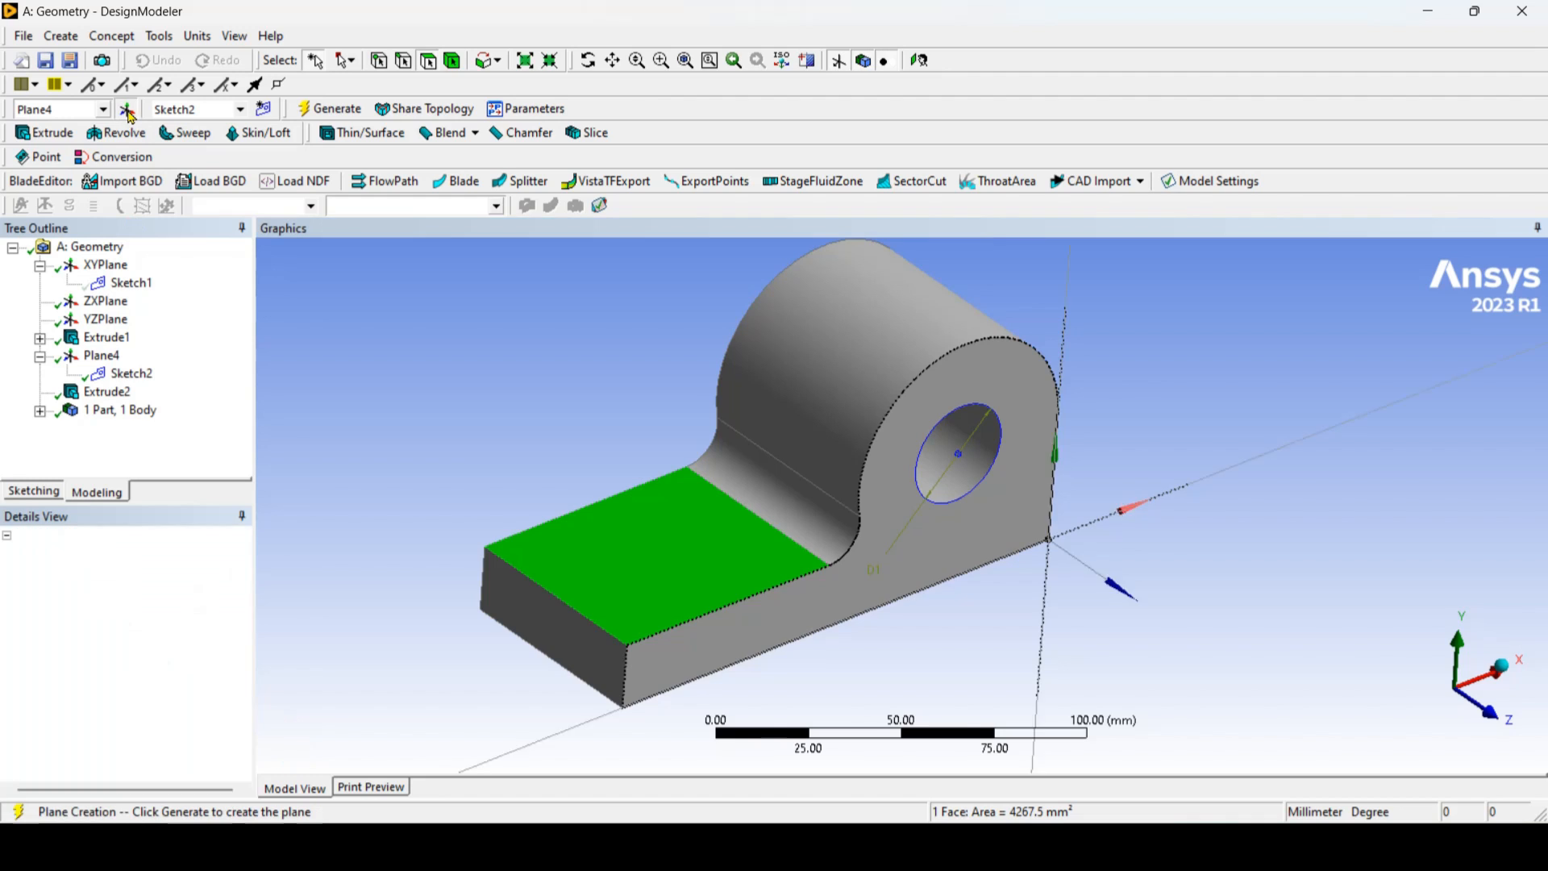
{"action": "left_click", "coordinate": [329, 113]}
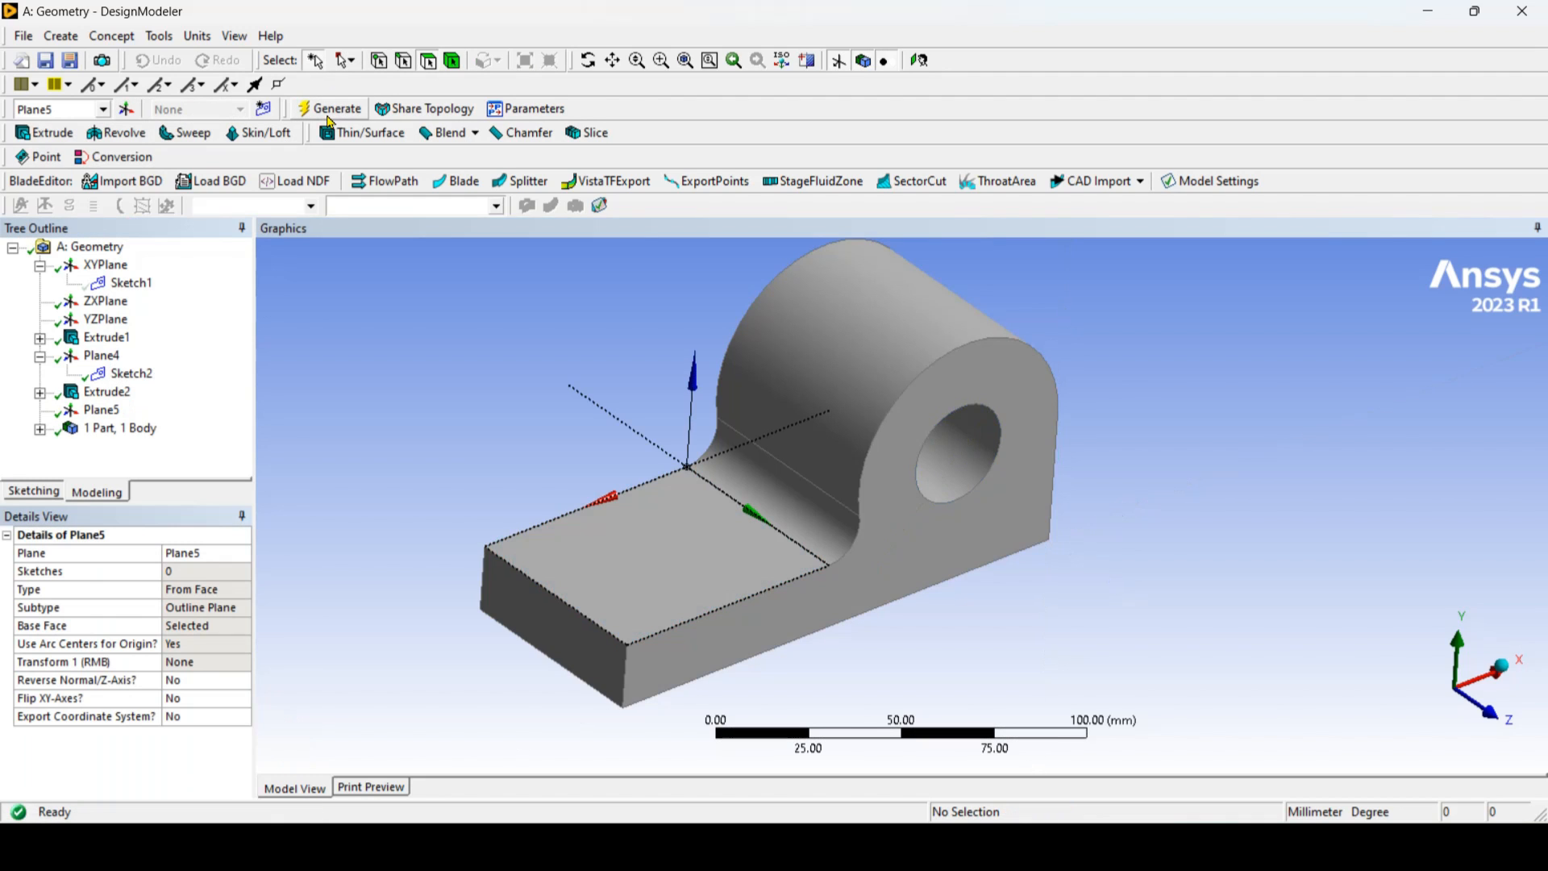
Step: Create a new sketch on the base-face plane and orient the view normal to it
{"action": "left_click", "coordinate": [101, 410]}
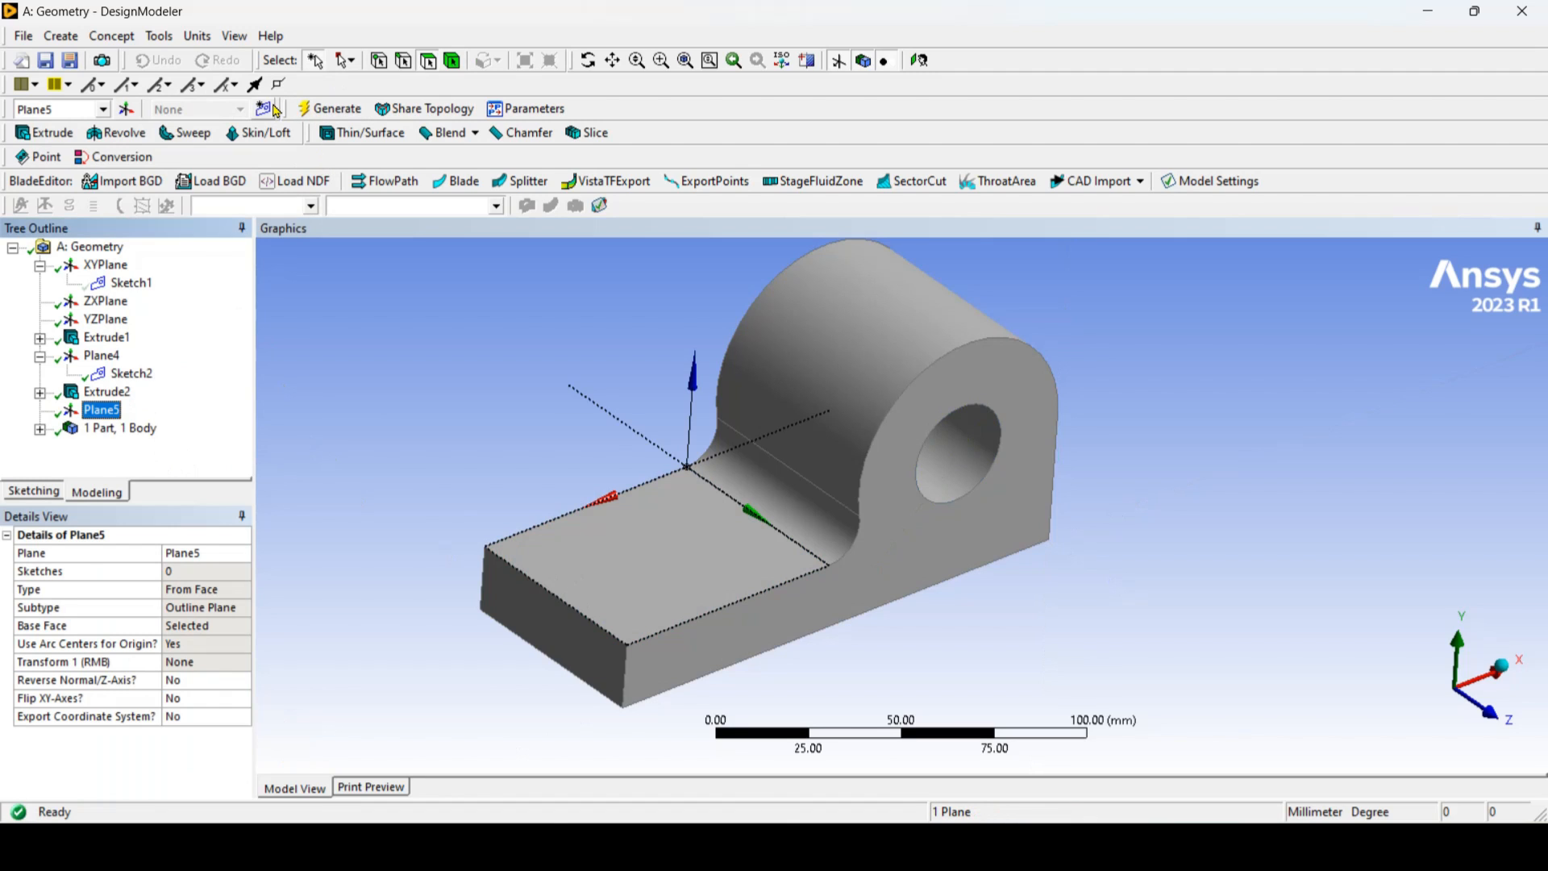
{"action": "left_click", "coordinate": [273, 109]}
{"action": "left_click", "coordinate": [132, 428]}
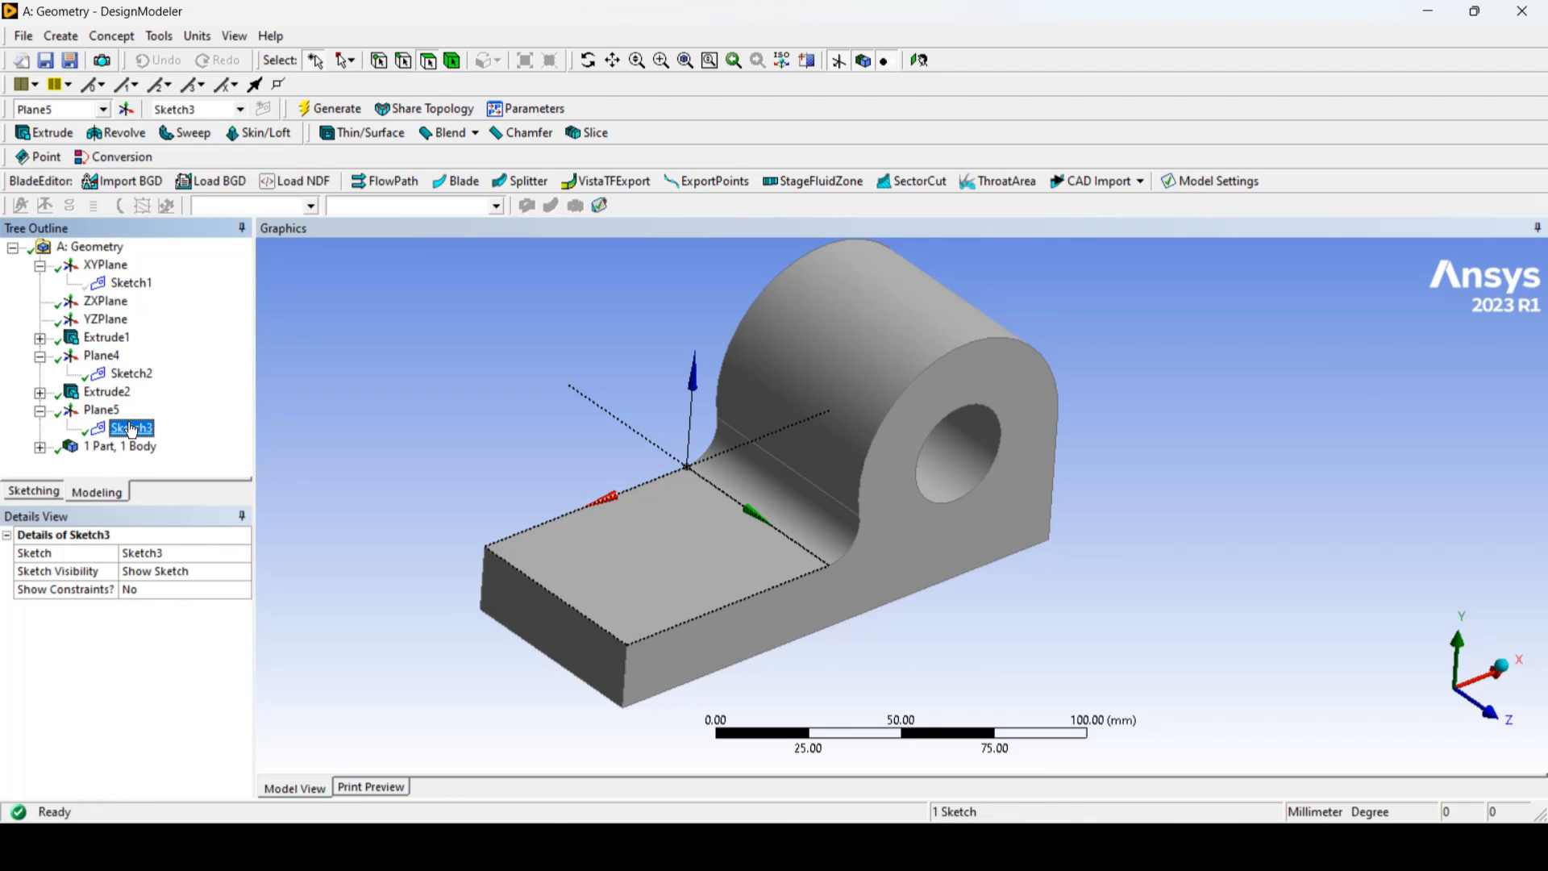
{"action": "right_click", "coordinate": [132, 430]}
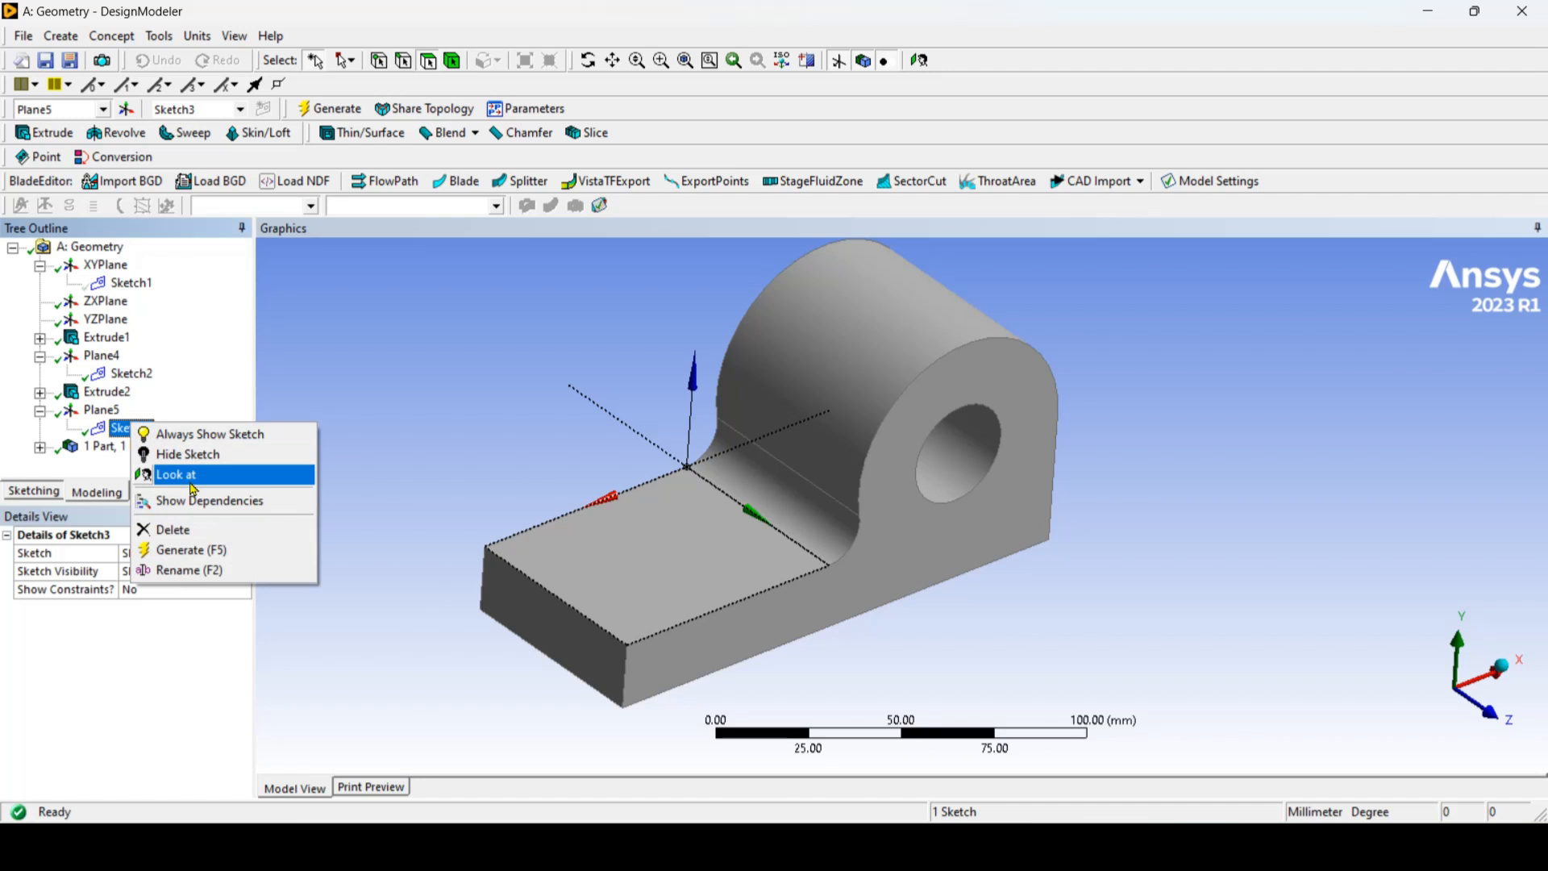
{"action": "left_click", "coordinate": [193, 476]}
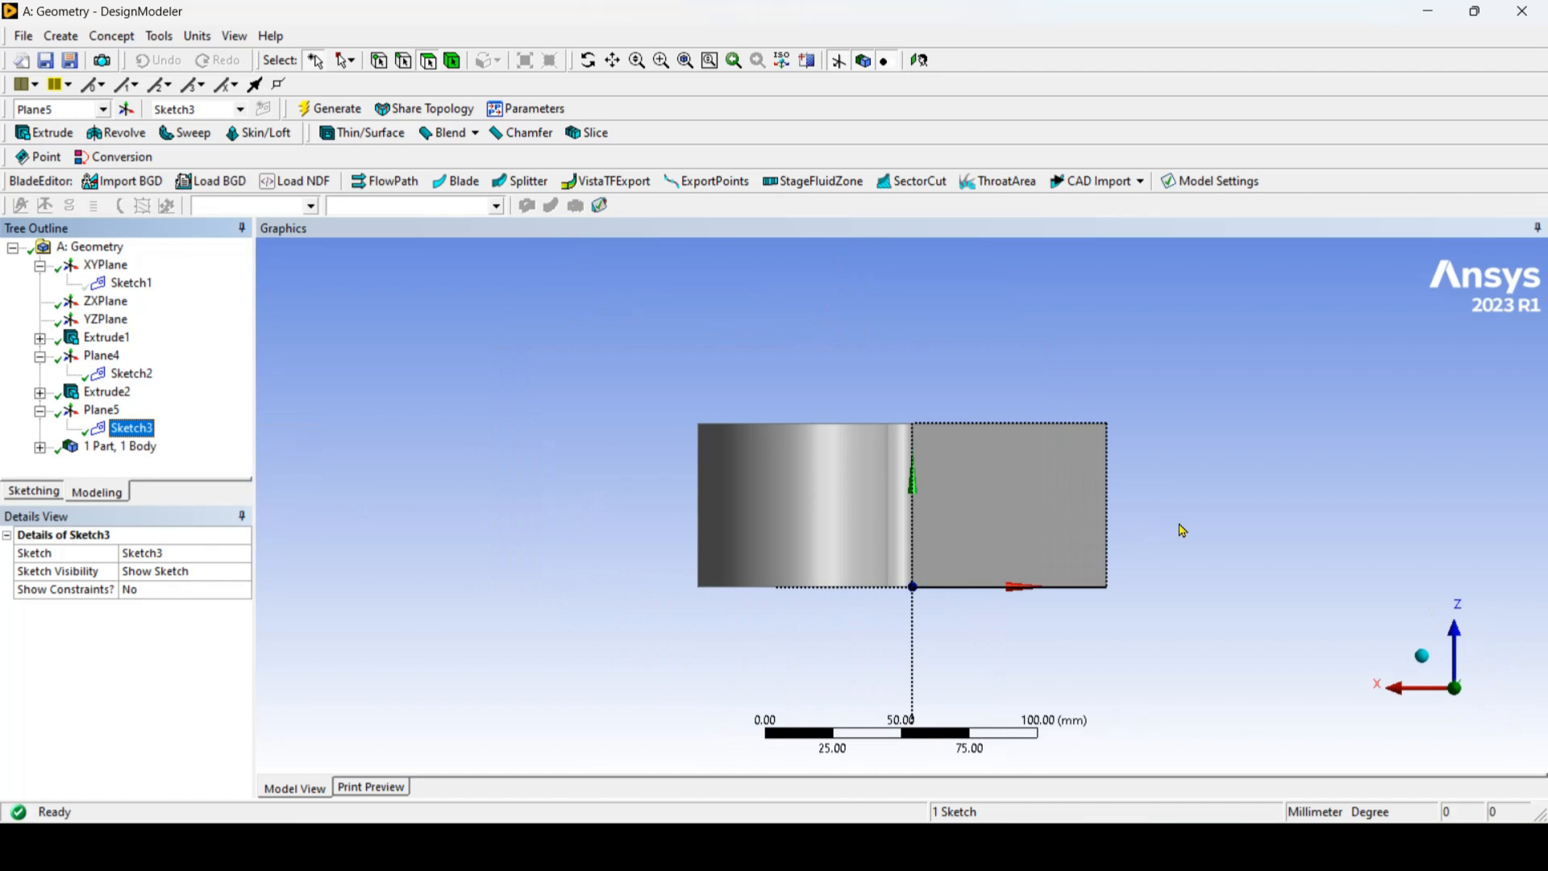
Step: Review the slot's dimensions in the reference drawing and sketch a horizontal oval on the base face, about 30.5 mm between arc centers and 22.5 mm wide
{"action": "scroll", "coordinate": [1181, 529], "scroll_direction": "up", "scroll_amount": 2}
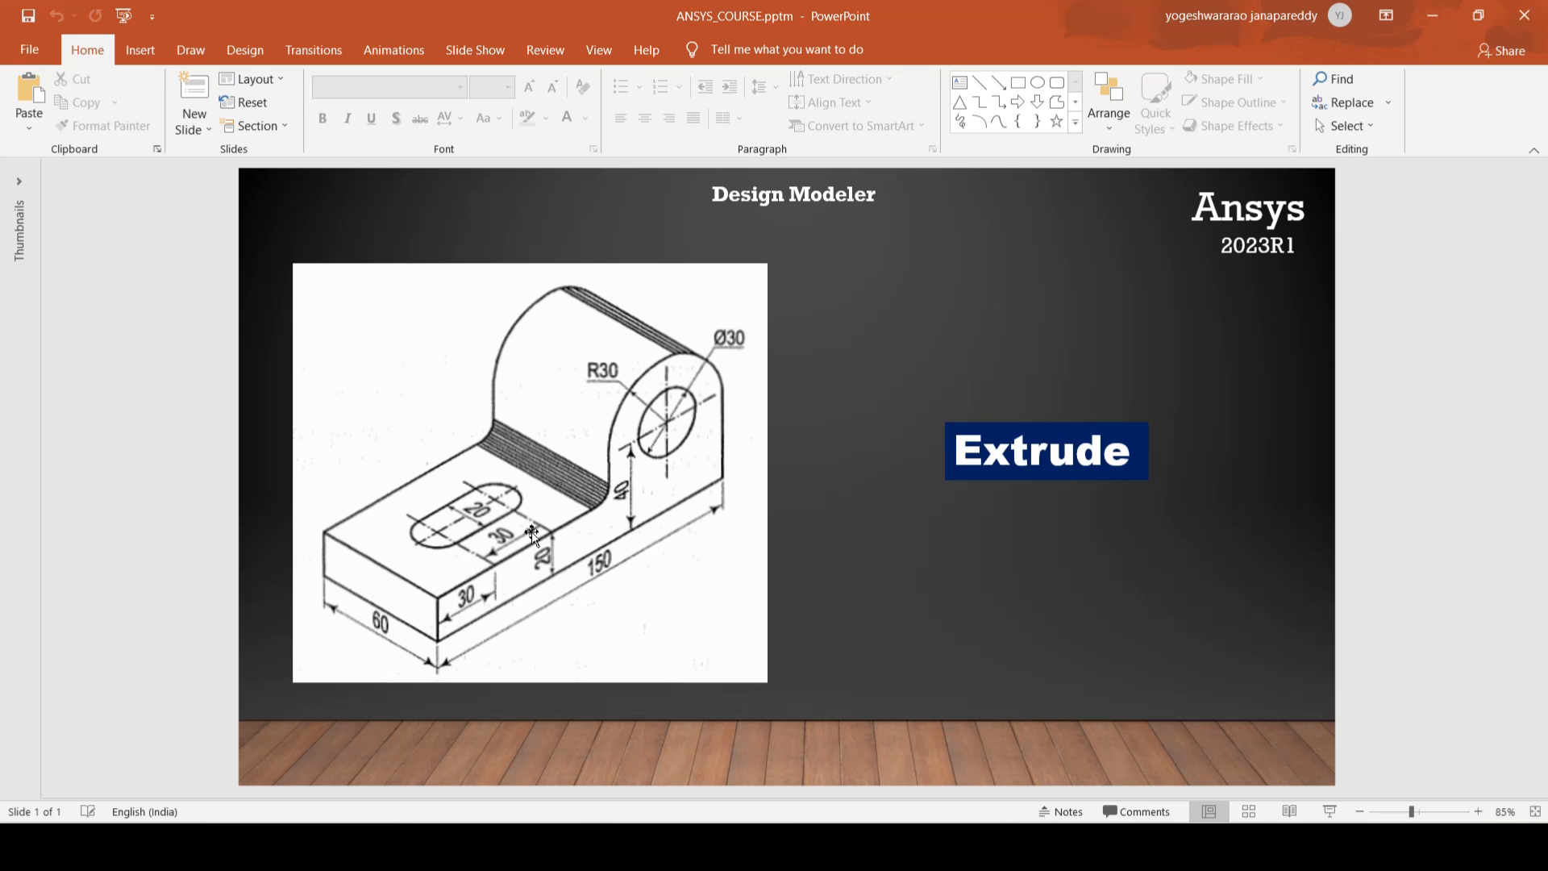
{"action": "left_click", "coordinate": [1431, 15]}
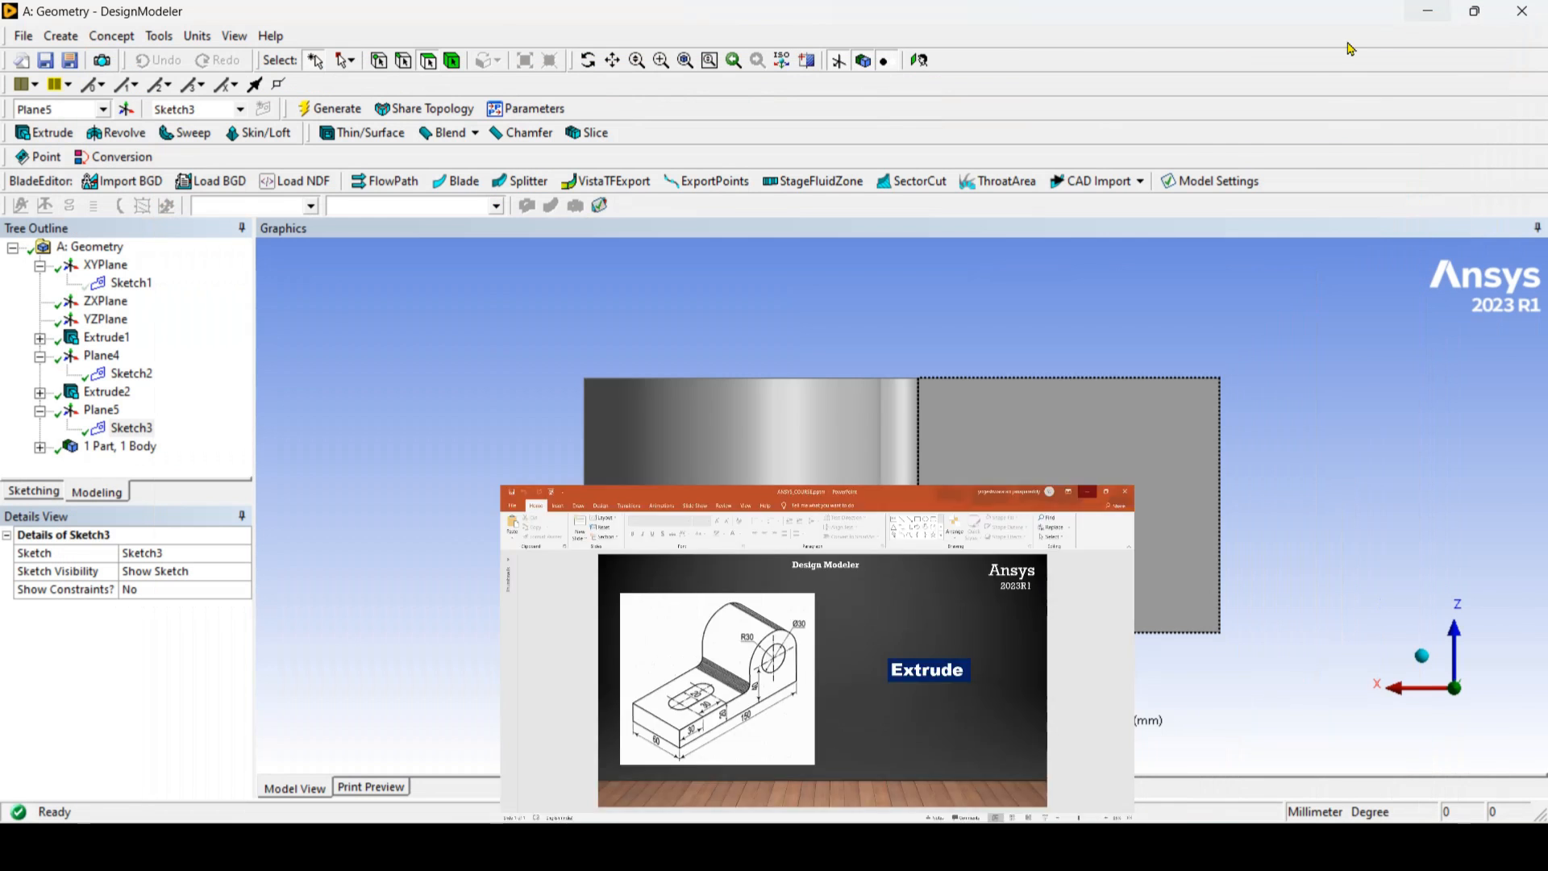
{"action": "left_click", "coordinate": [49, 498]}
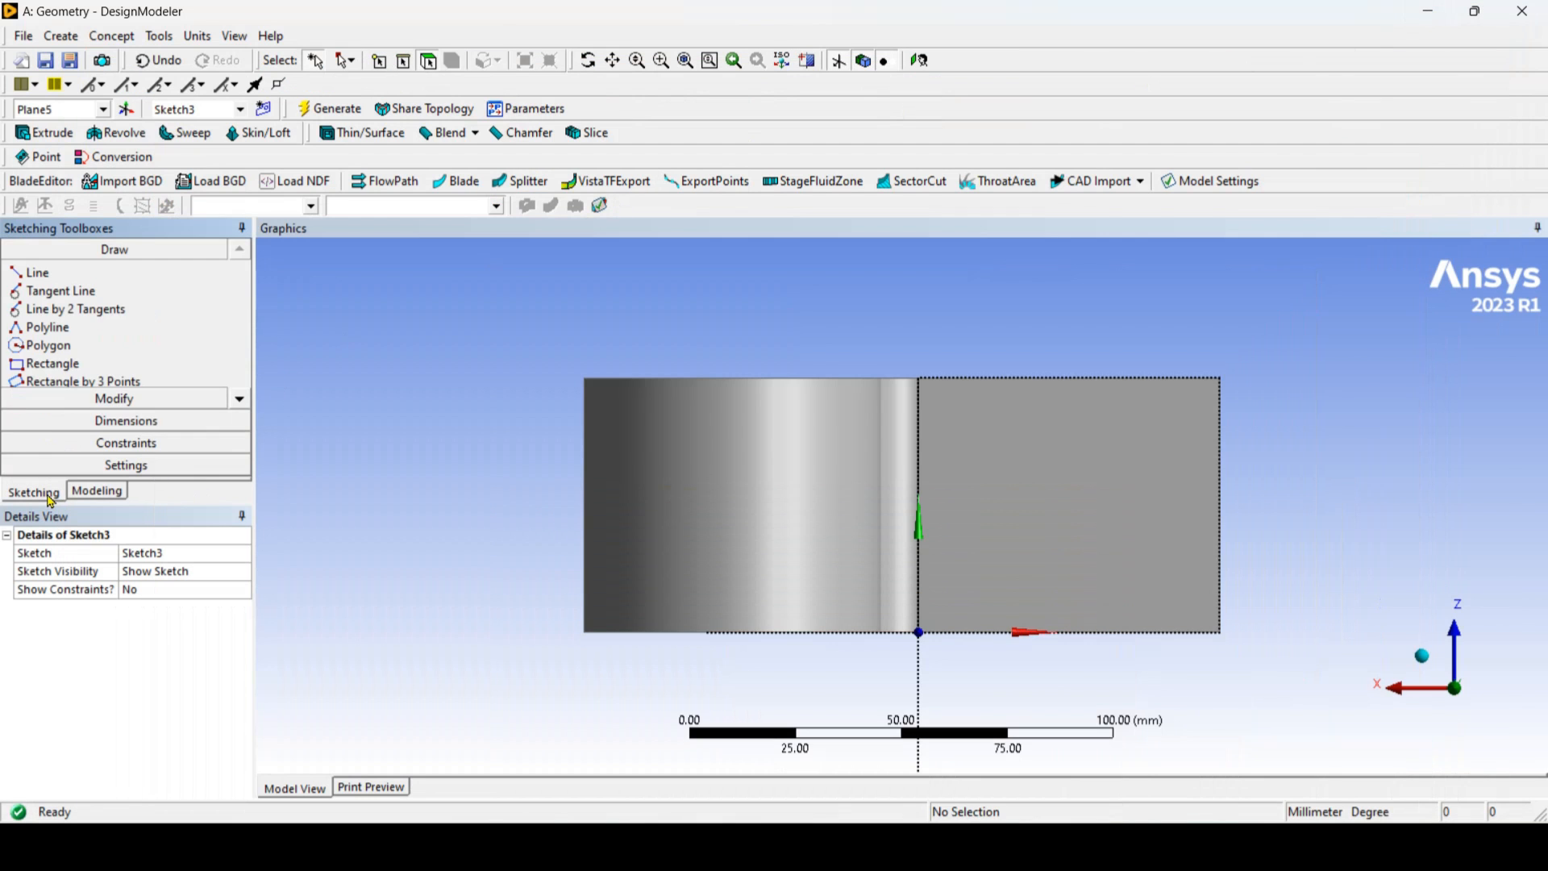
{"action": "left_click", "coordinate": [239, 399]}
{"action": "left_click", "coordinate": [240, 399]}
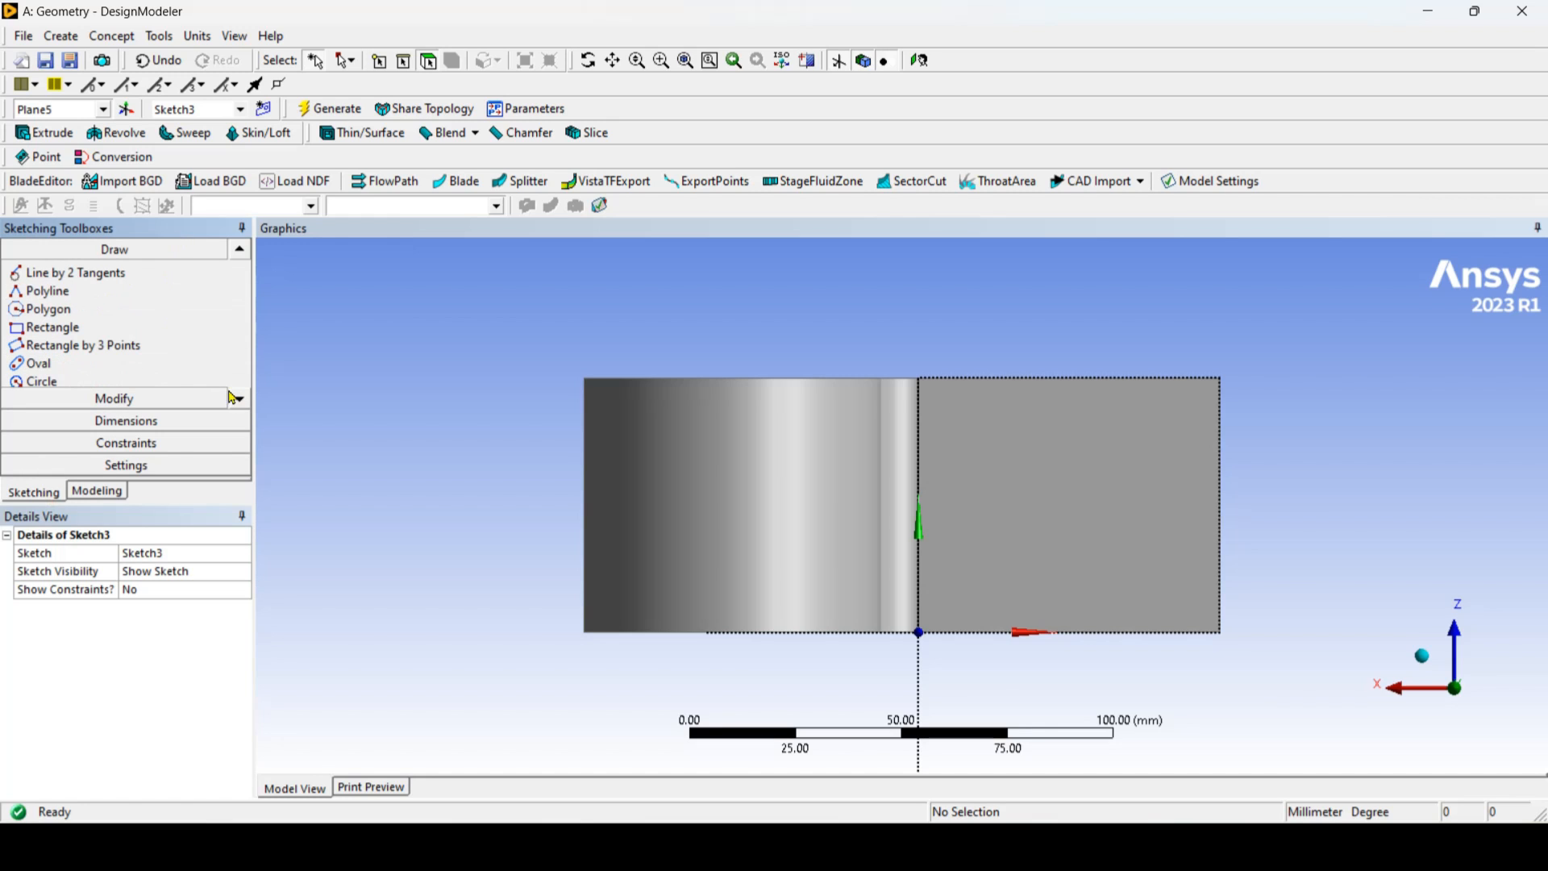
{"action": "left_click", "coordinate": [69, 367]}
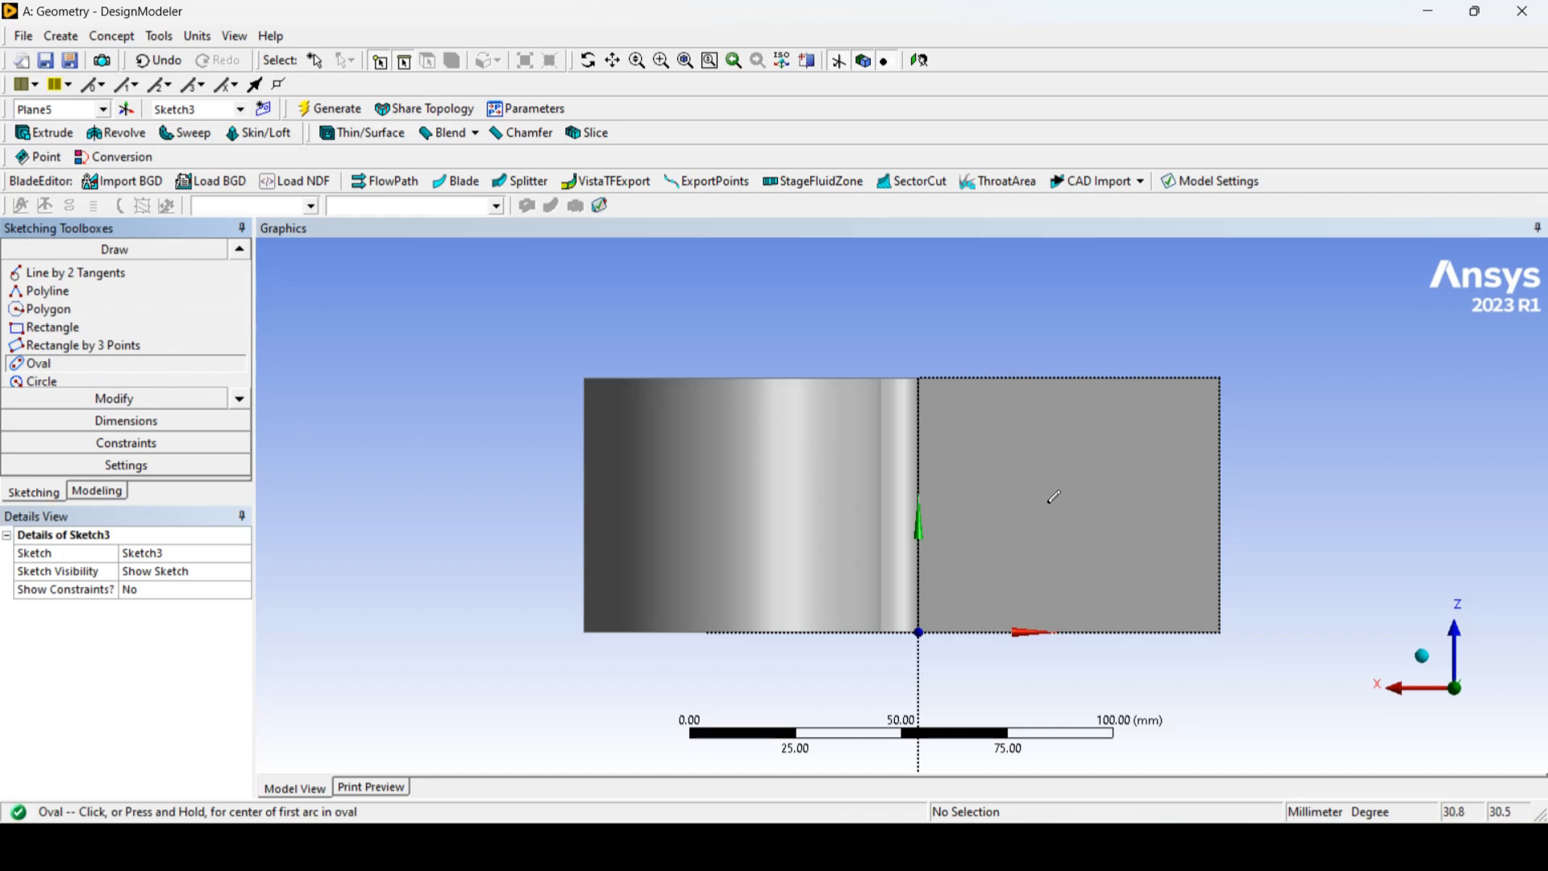
{"action": "left_click", "coordinate": [1005, 493]}
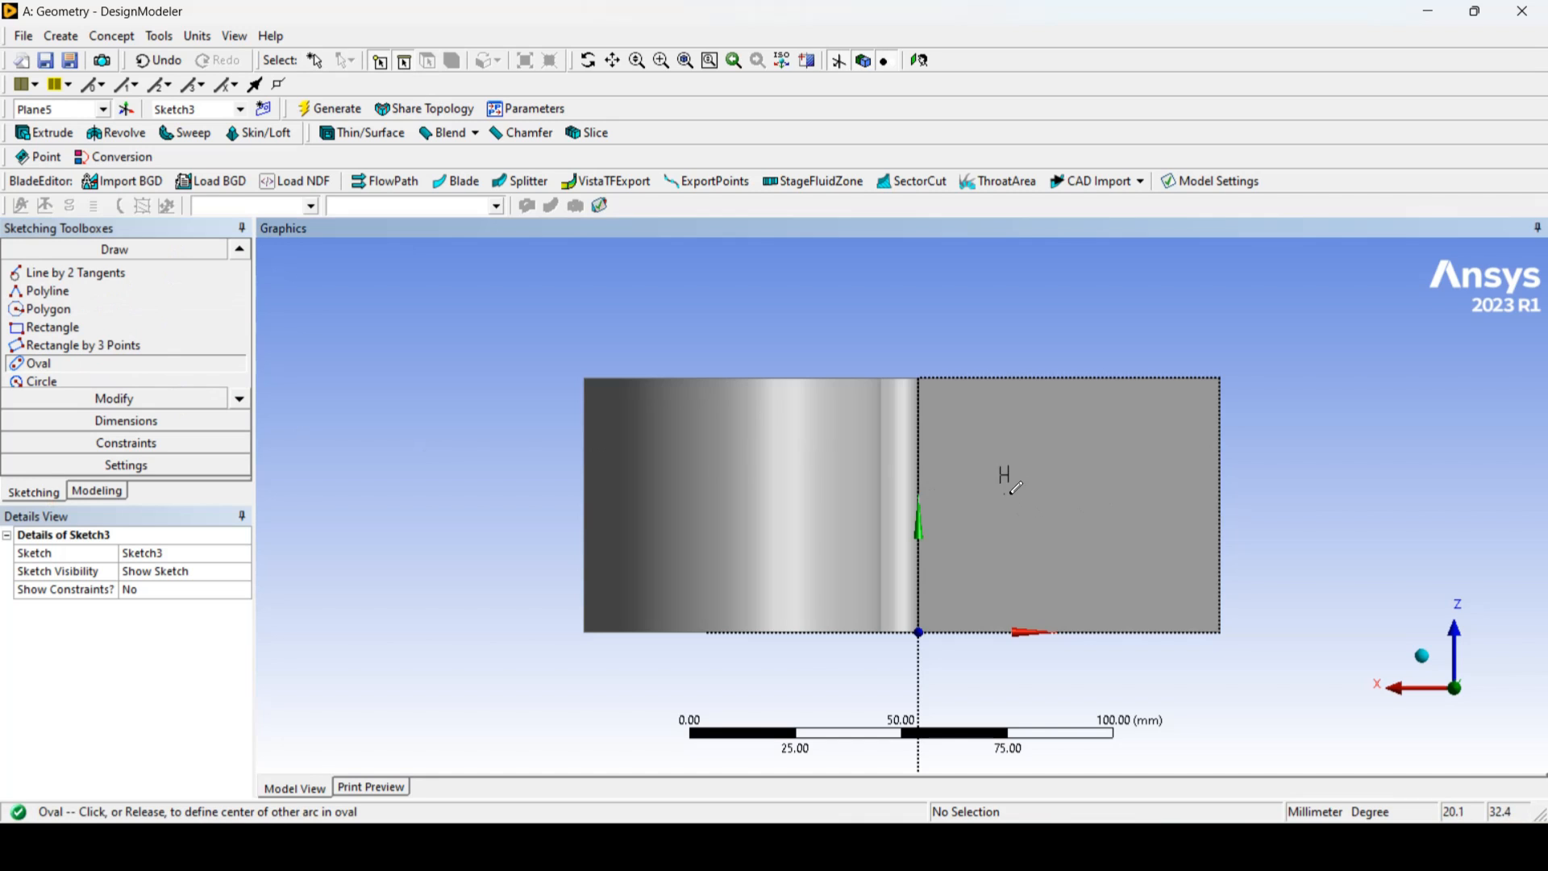
{"action": "left_click", "coordinate": [1134, 491]}
{"action": "left_click", "coordinate": [1144, 534]}
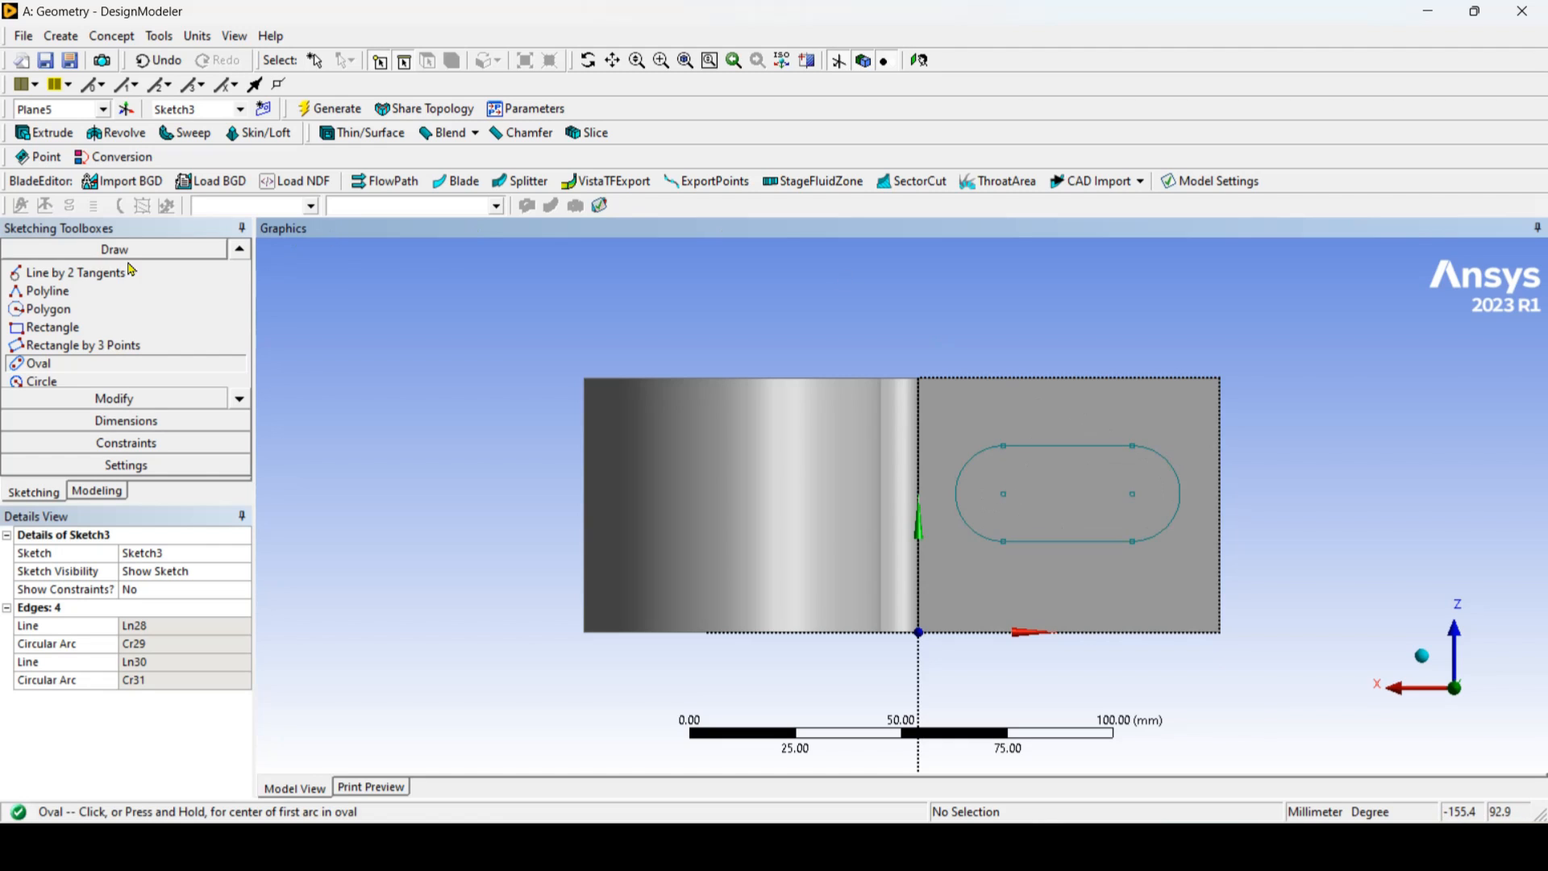
Step: Add a horizontal dimension between the oval's two arc centers and set it to 30 mm
{"action": "left_click", "coordinate": [164, 429]}
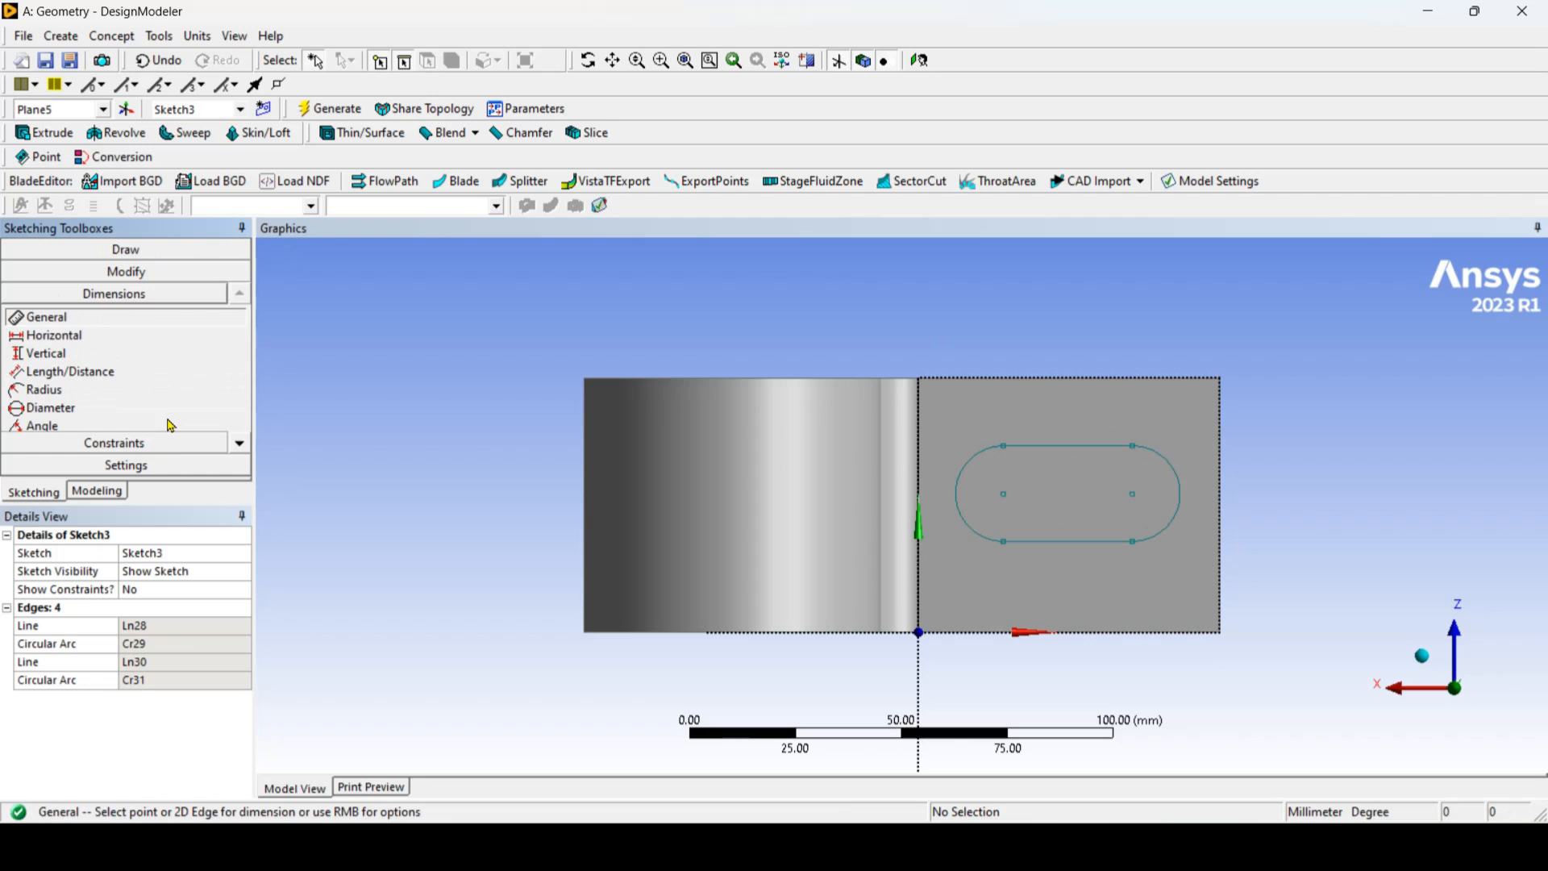
{"action": "left_click", "coordinate": [82, 337]}
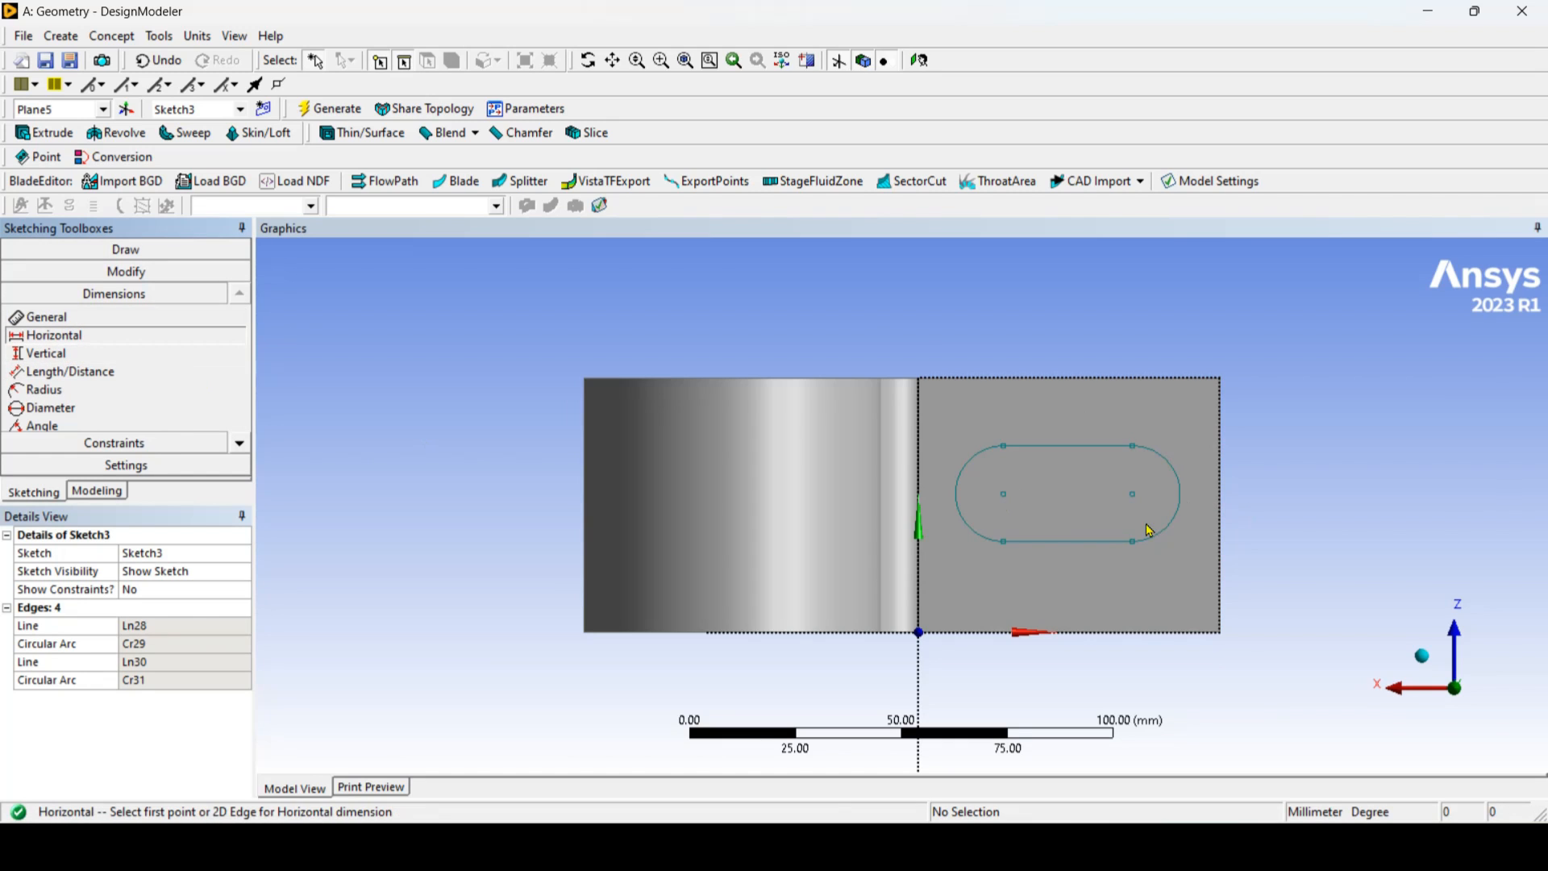
{"action": "left_click", "coordinate": [1004, 495]}
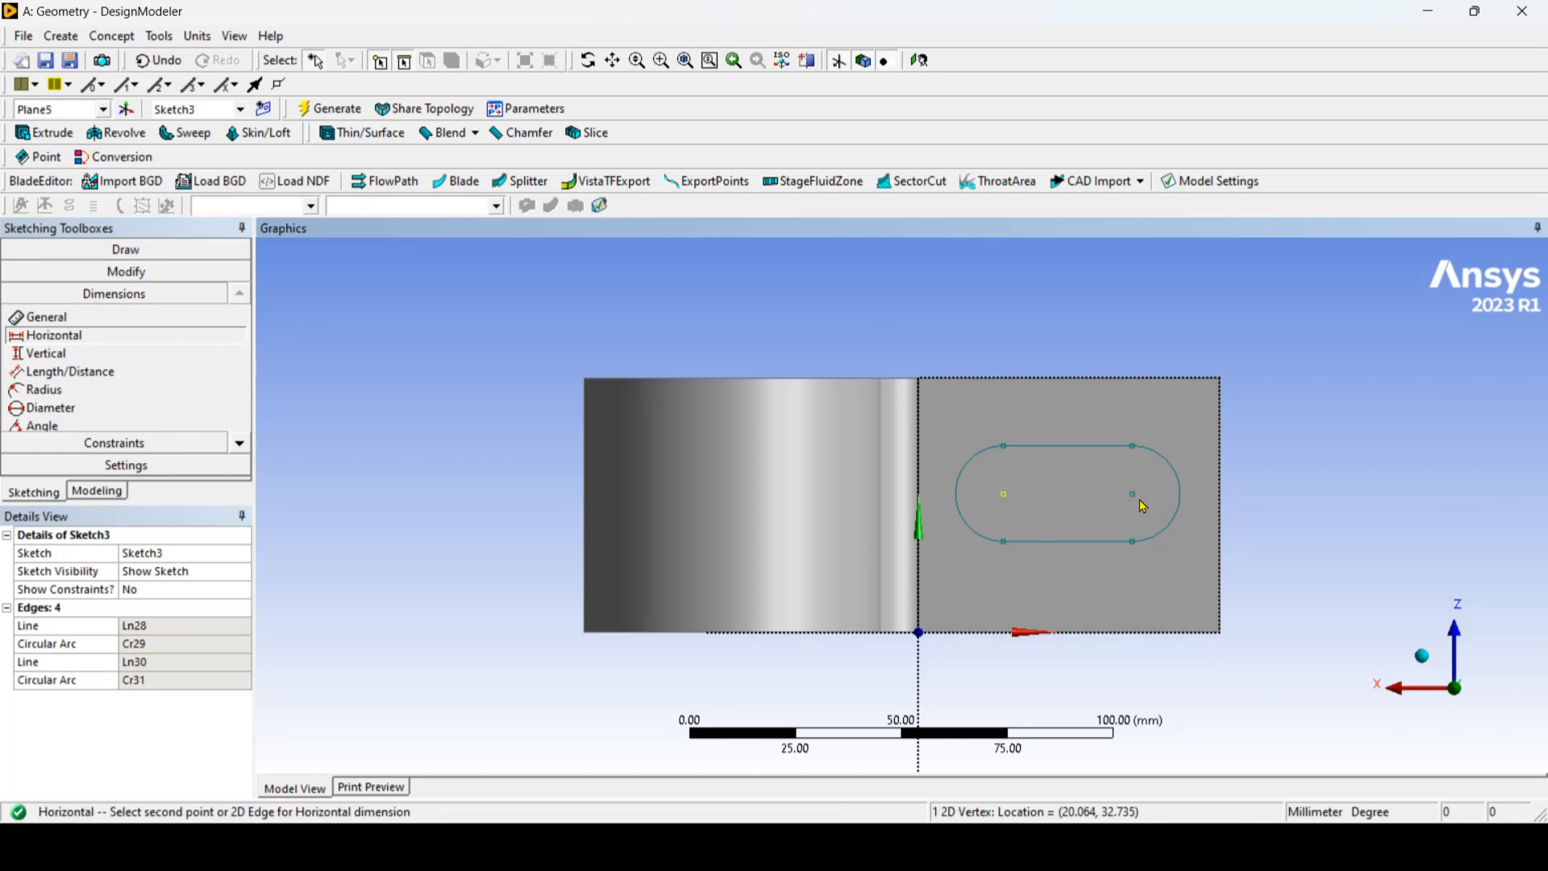
{"action": "left_click", "coordinate": [1141, 503]}
{"action": "left_click", "coordinate": [1077, 338]}
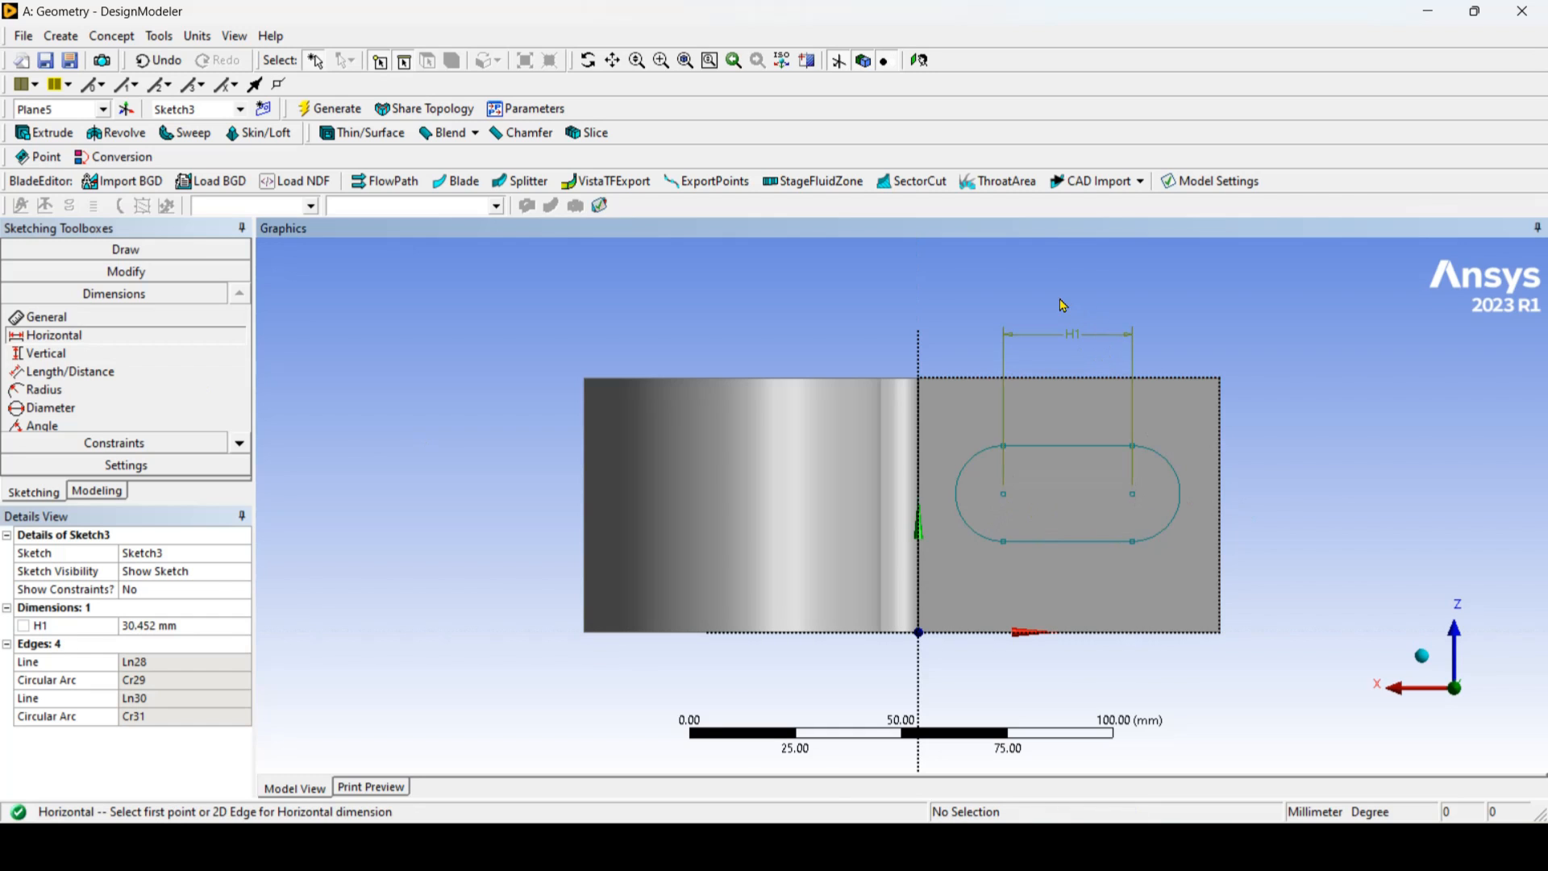
{"action": "left_click", "coordinate": [207, 627]}
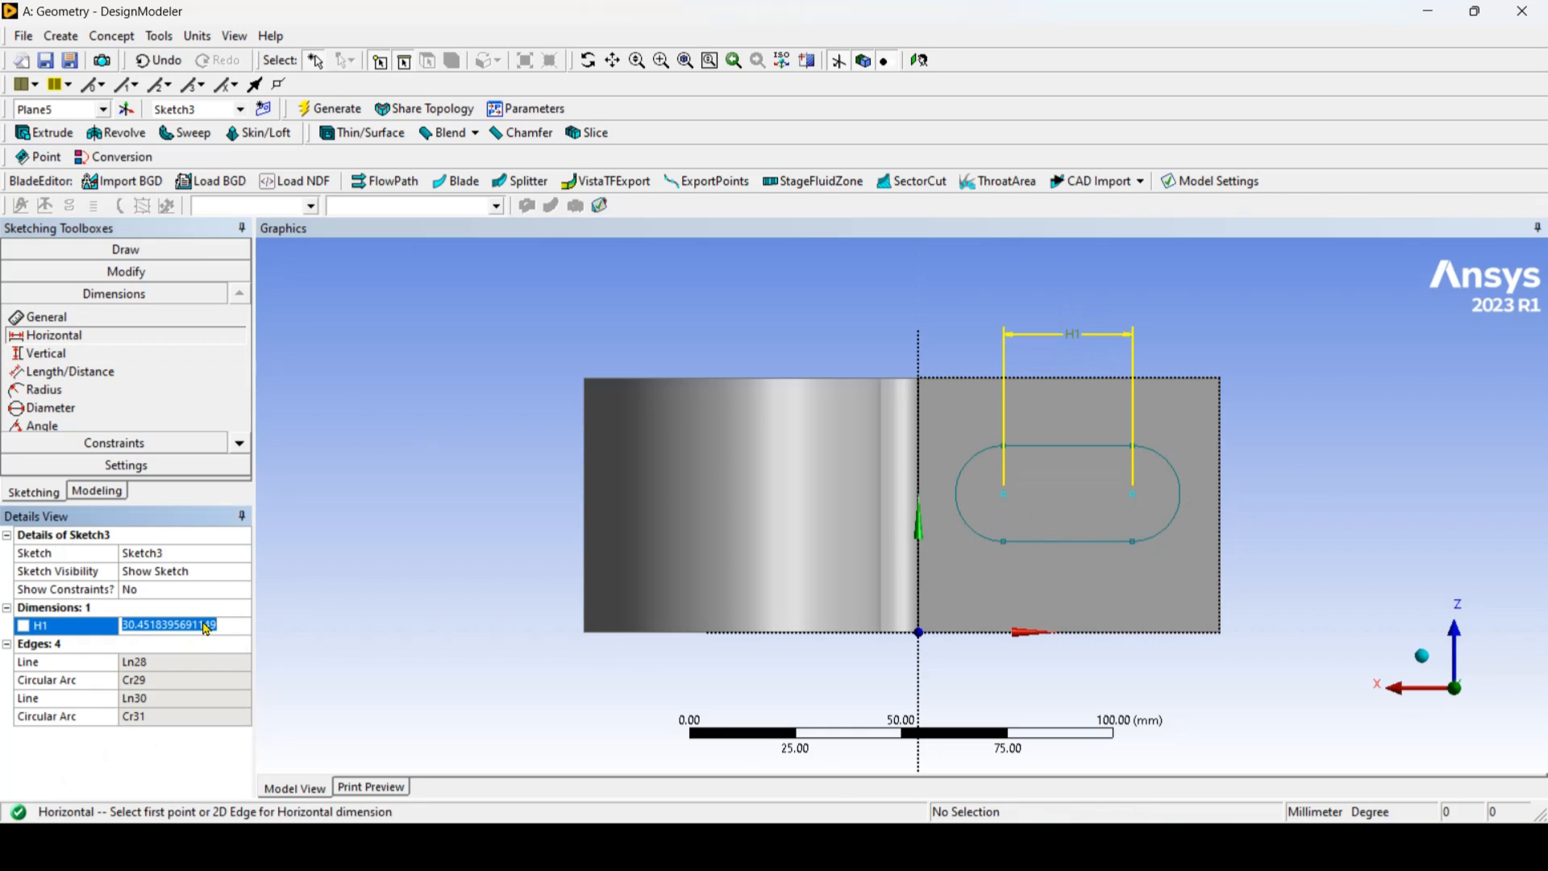
{"action": "type", "text": "30"}
{"action": "key", "text": "Return"}
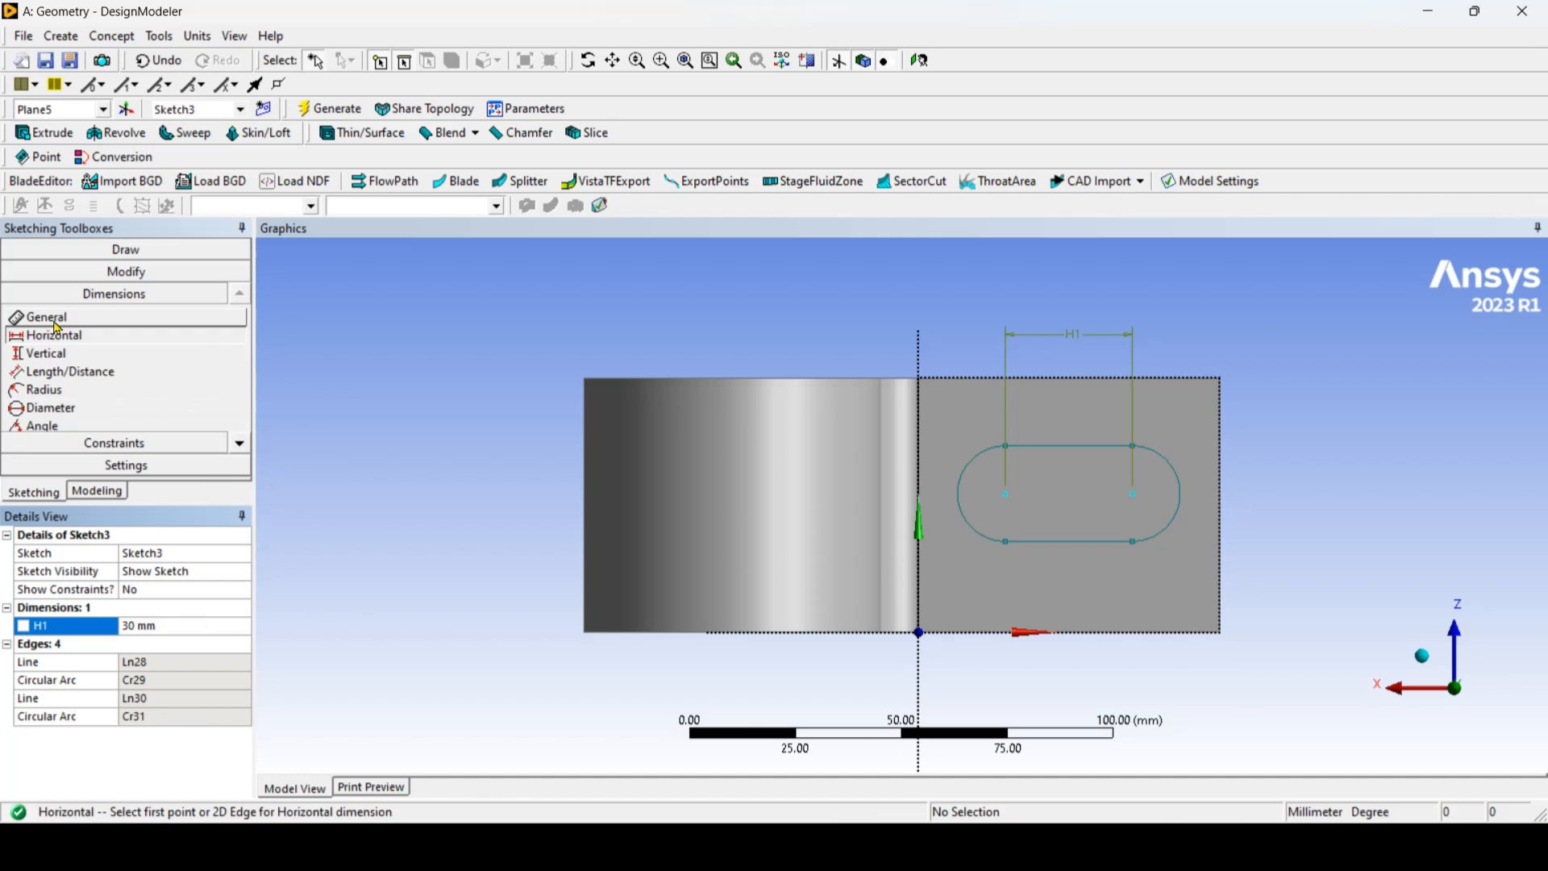
Step: Add a vertical dimension between the oval's two straight edges and set it to 20 mm
{"action": "left_click", "coordinate": [45, 353]}
{"action": "left_click", "coordinate": [1102, 446]}
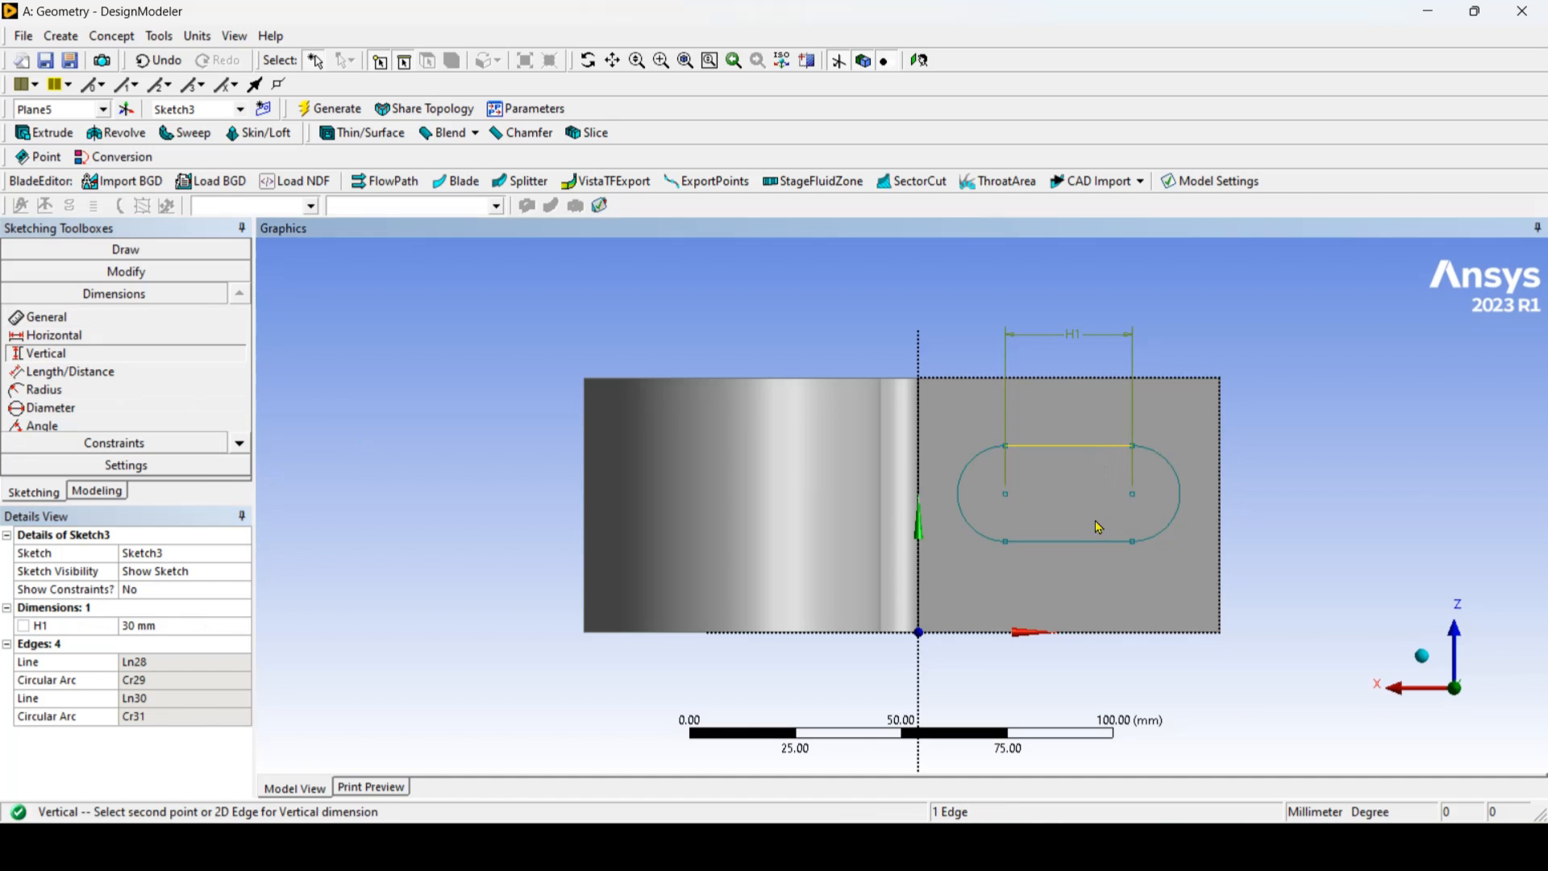
{"action": "left_click", "coordinate": [1096, 545]}
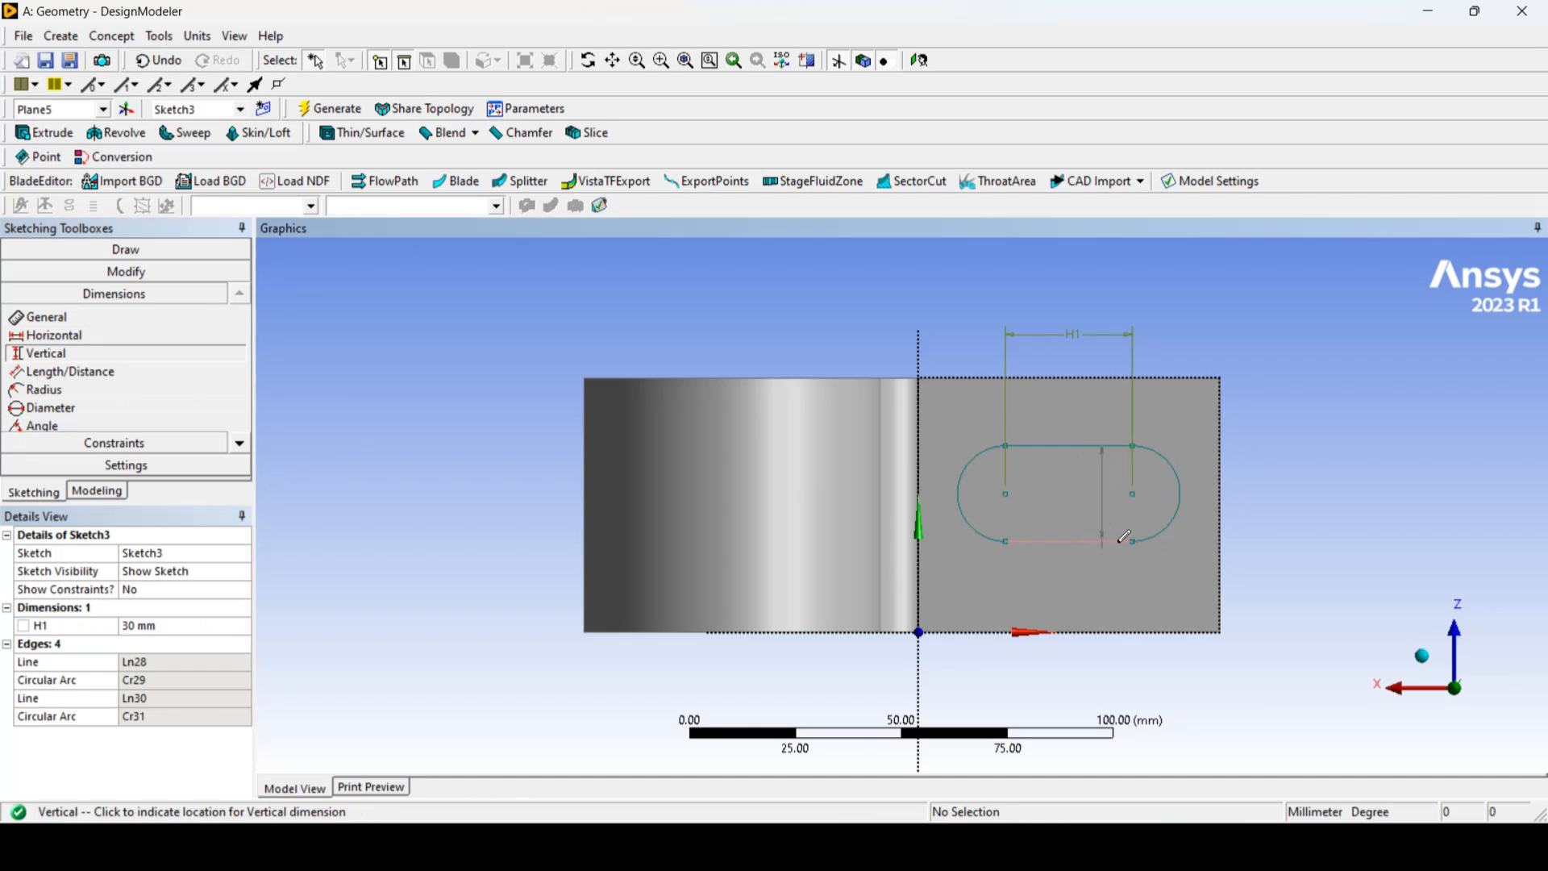
{"action": "left_click", "coordinate": [1322, 480]}
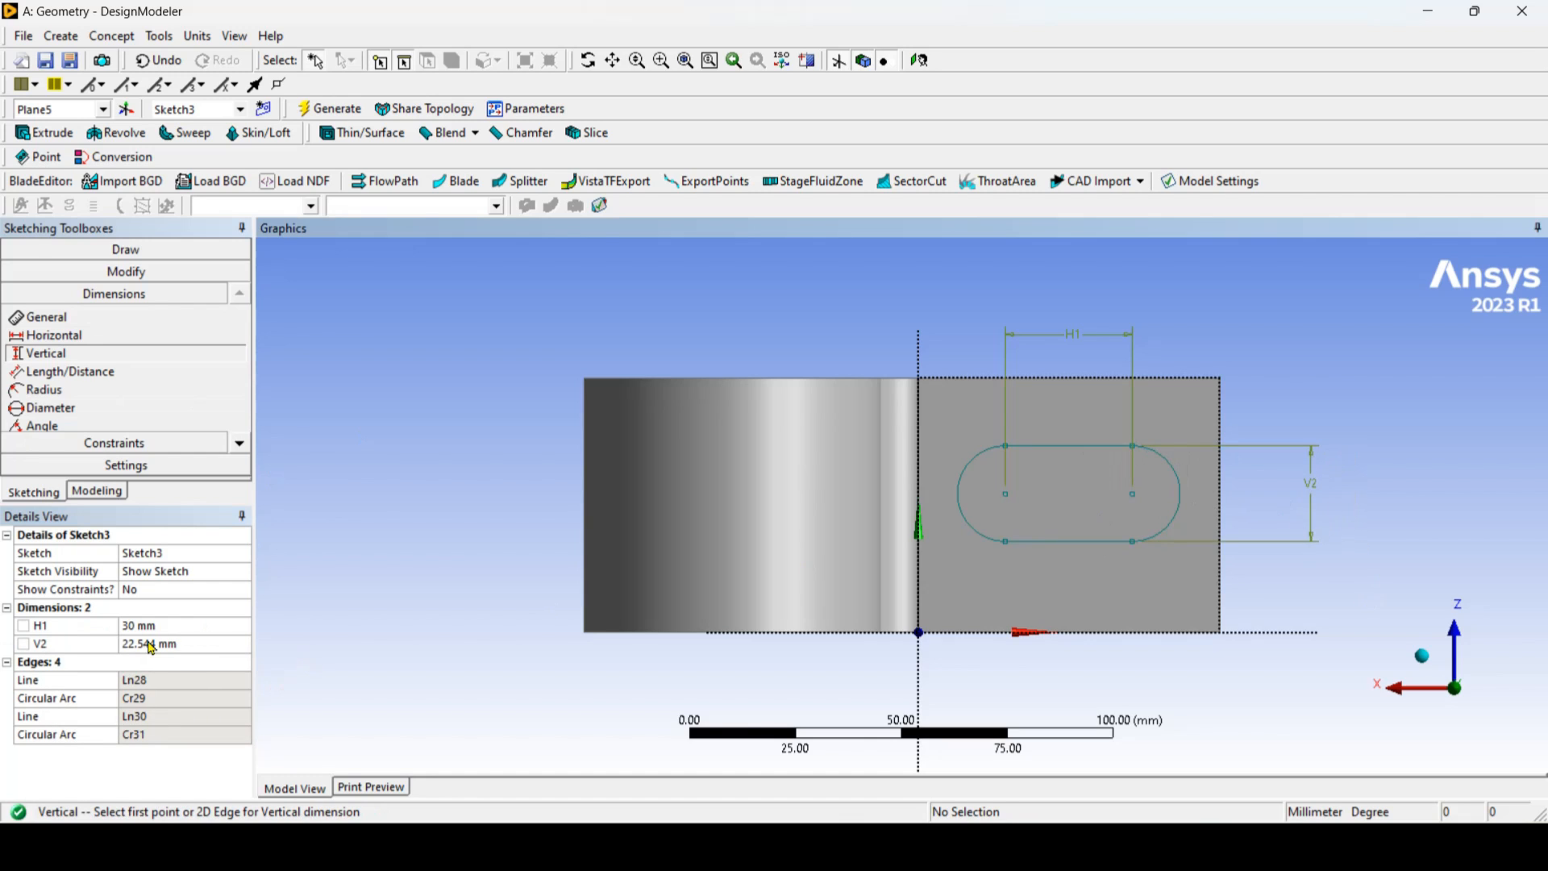
{"action": "left_click", "coordinate": [201, 652]}
{"action": "left_click", "coordinate": [202, 653]}
{"action": "type", "text": "20"}
{"action": "key", "text": "Return"}
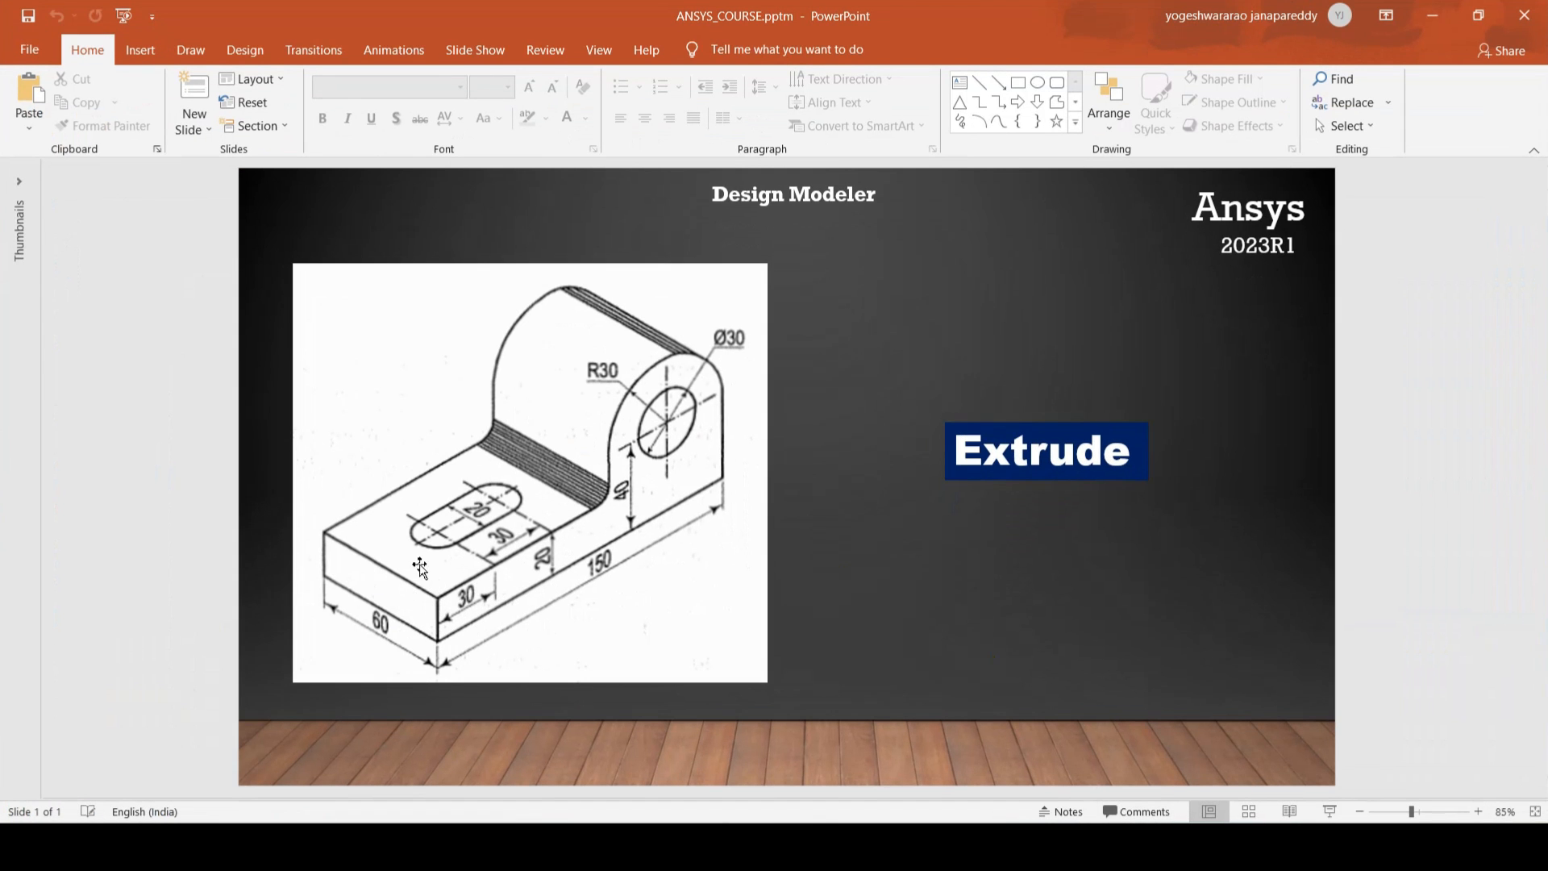
Step: Consult the reference drawing and dimension the oval's arc center vertically from the face's upper long edge, setting it to 30 mm
{"action": "left_click", "coordinate": [1427, 20]}
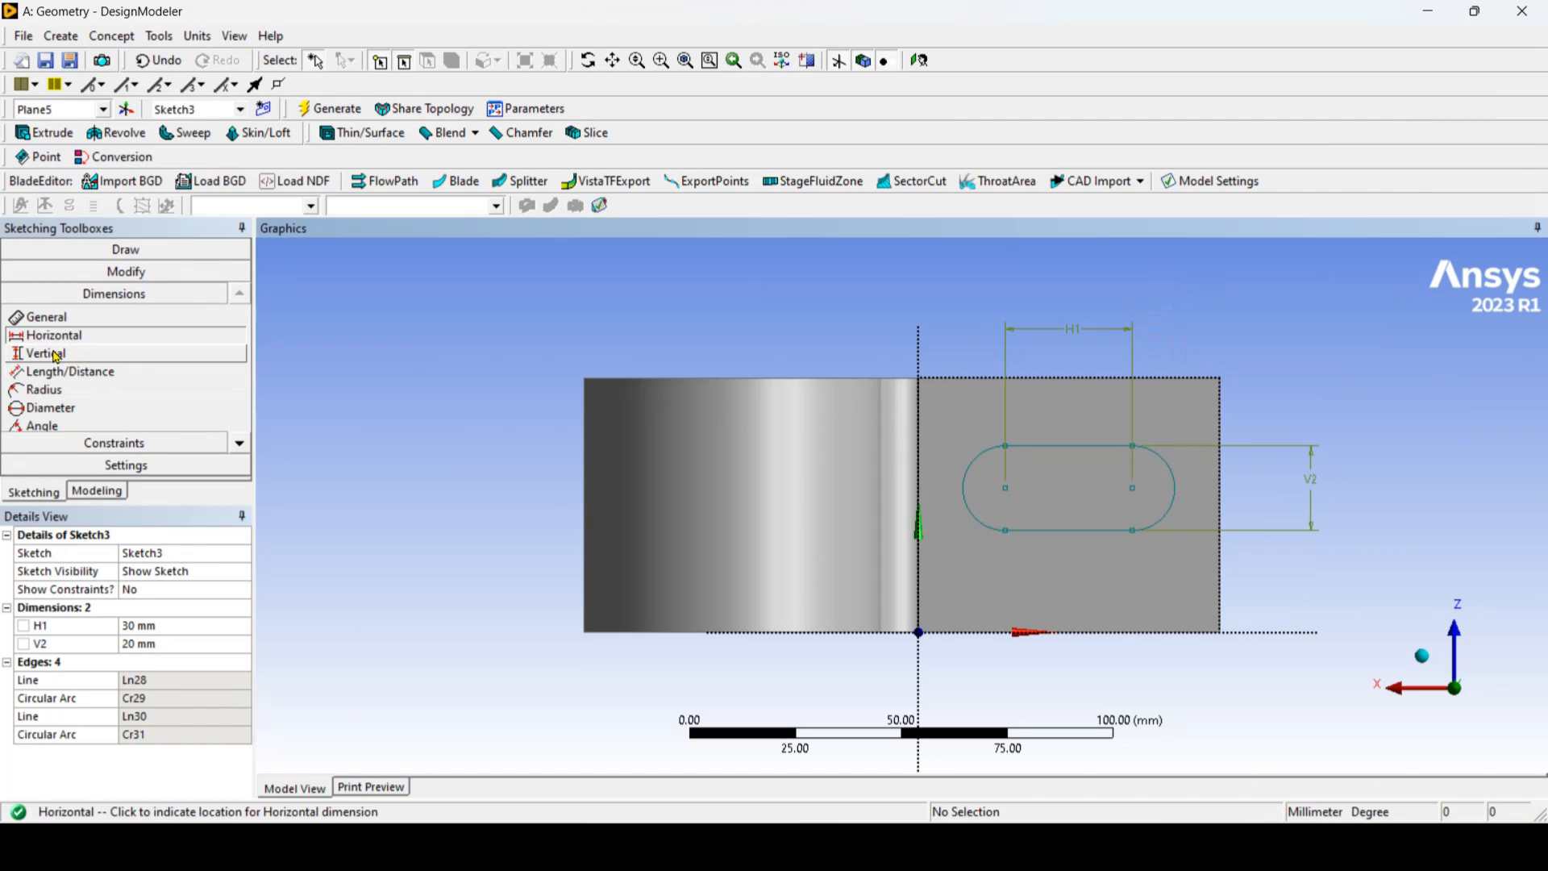
{"action": "left_click", "coordinate": [56, 355]}
{"action": "left_click", "coordinate": [1104, 376]}
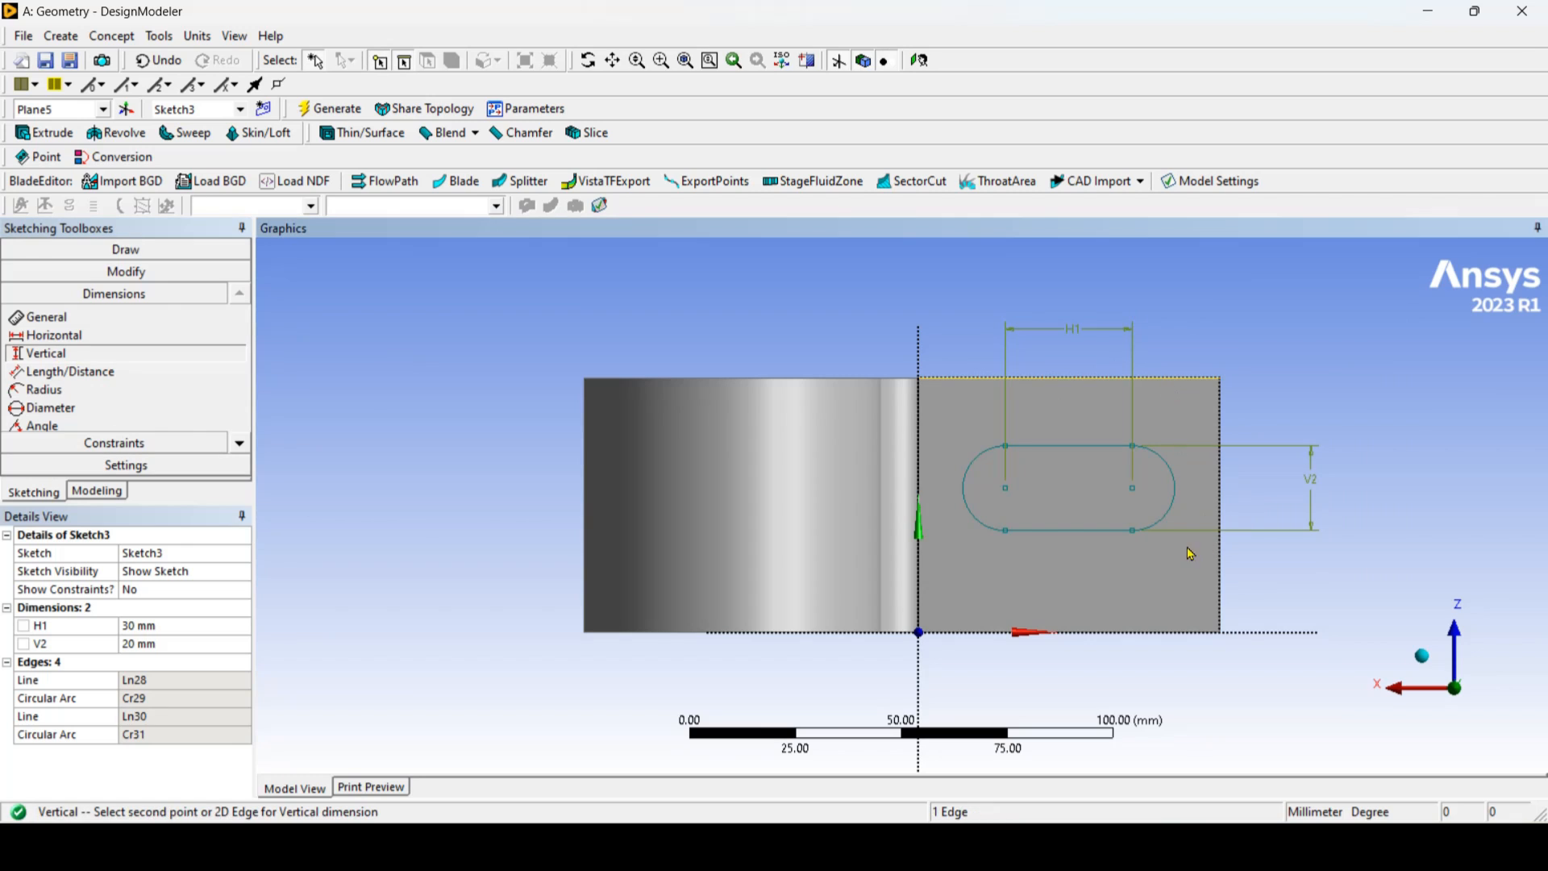
{"action": "left_click", "coordinate": [1135, 491]}
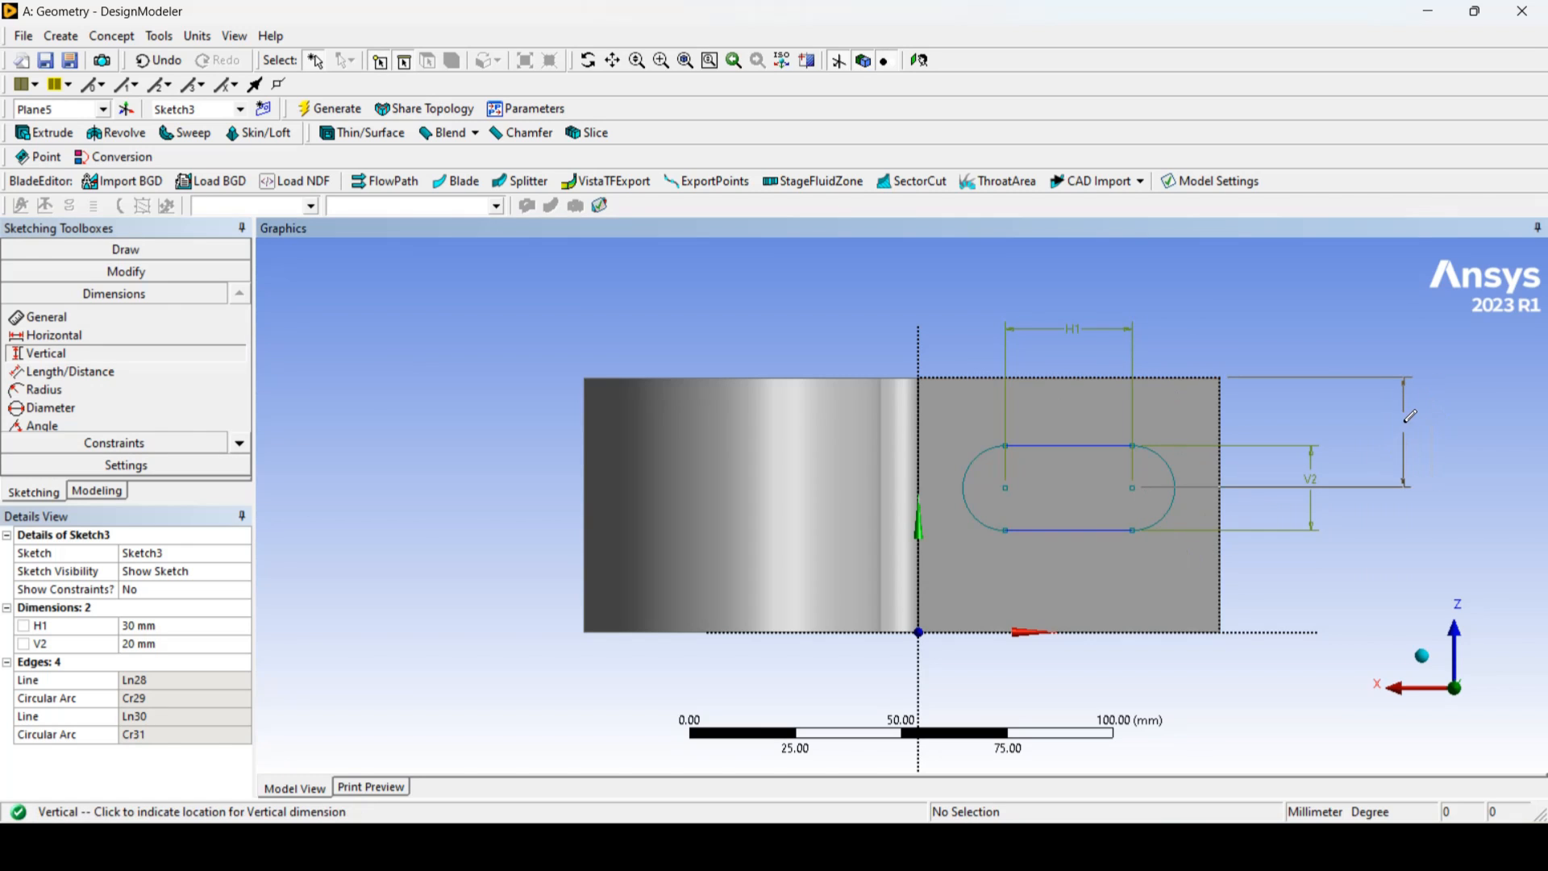
{"action": "left_click", "coordinate": [1426, 421]}
{"action": "left_click", "coordinate": [200, 662]}
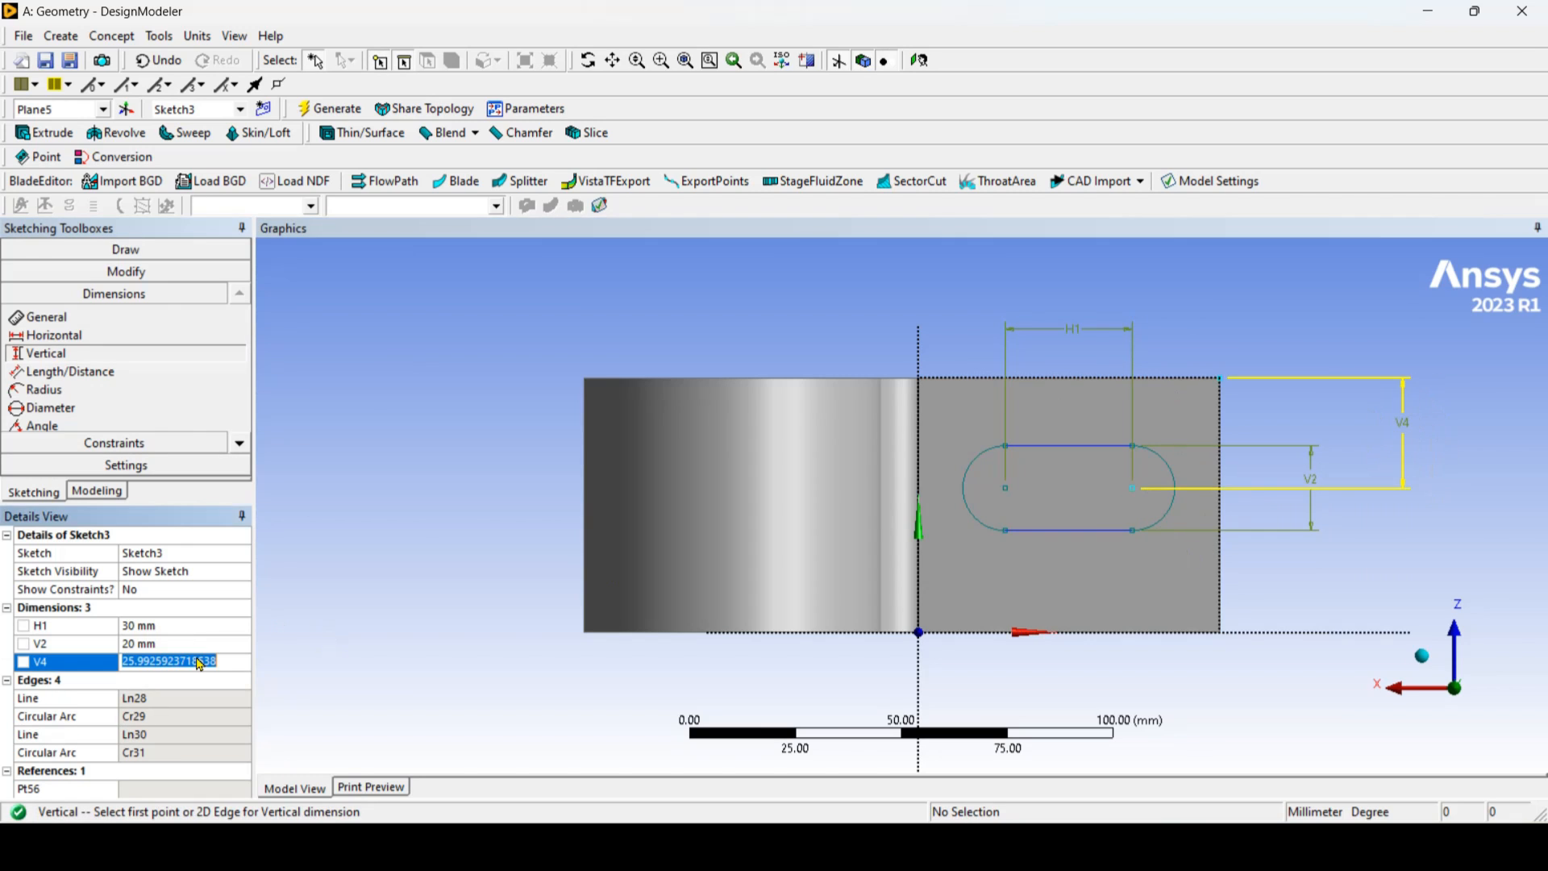
{"action": "type", "text": "30"}
{"action": "key", "text": "Return"}
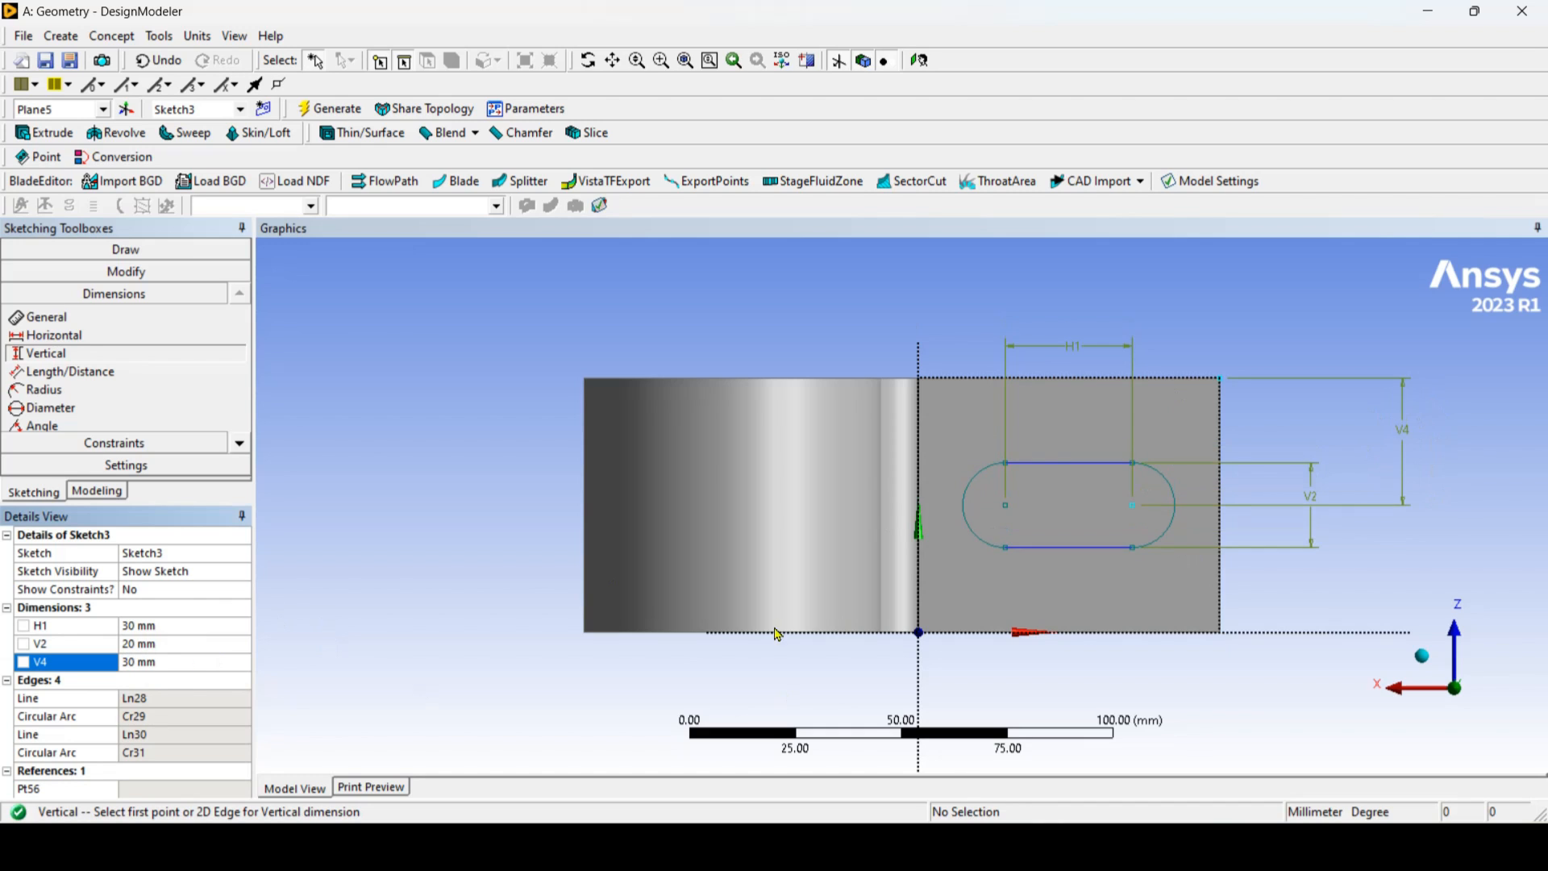
Step: Consult the reference drawing and dimension the oval's nearer arc center horizontally from the face's outer short edge, setting it to 30 mm
{"action": "left_click", "coordinate": [49, 335]}
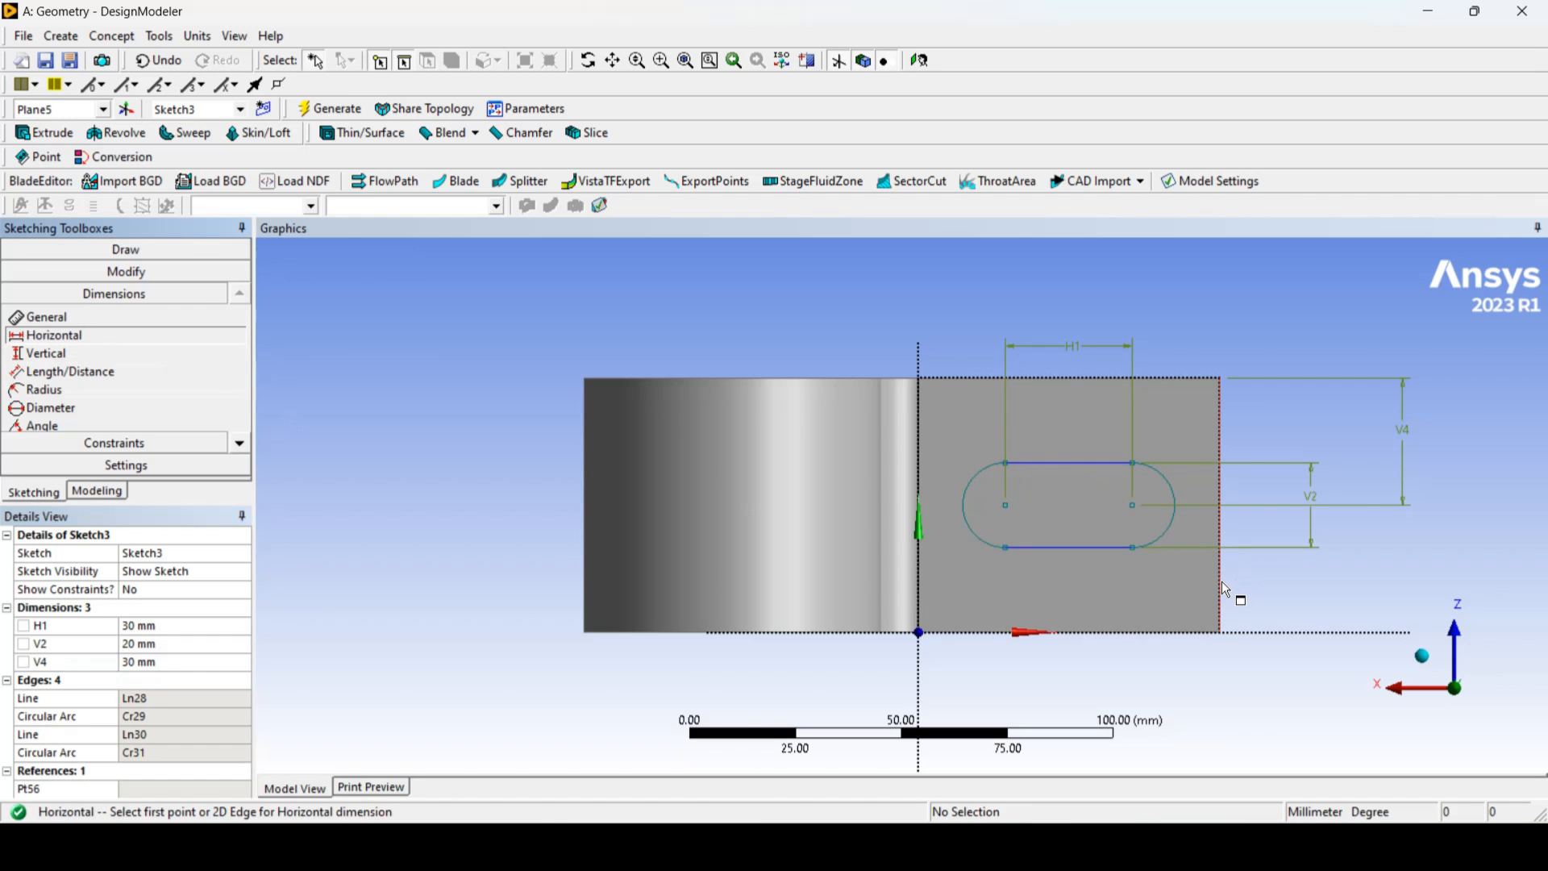
{"action": "left_click", "coordinate": [911, 846]}
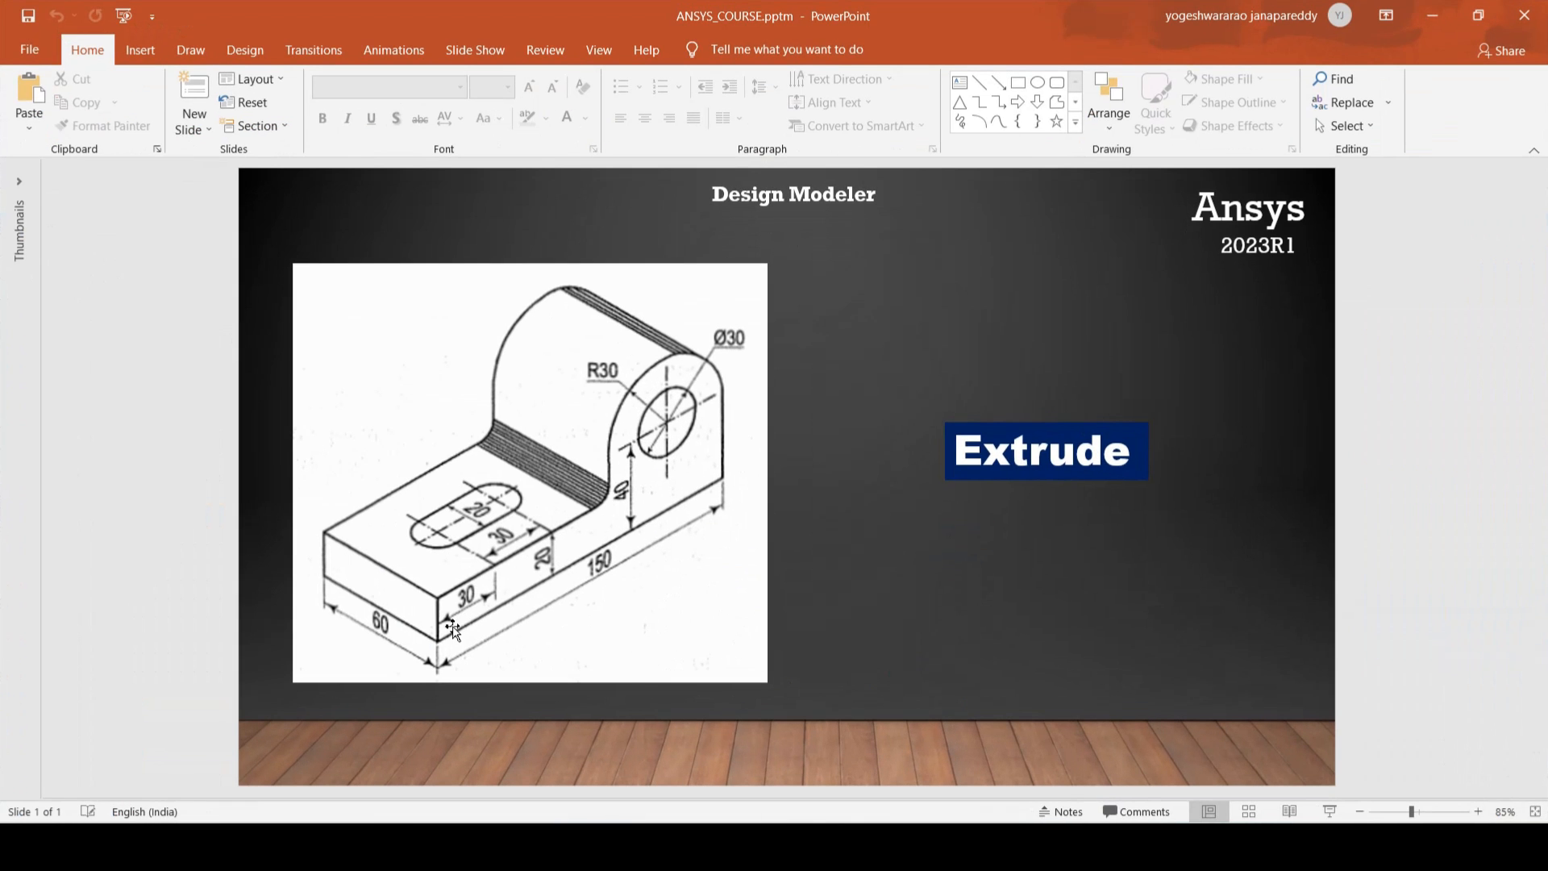
{"action": "left_click", "coordinate": [1431, 19]}
{"action": "left_click", "coordinate": [1217, 560]}
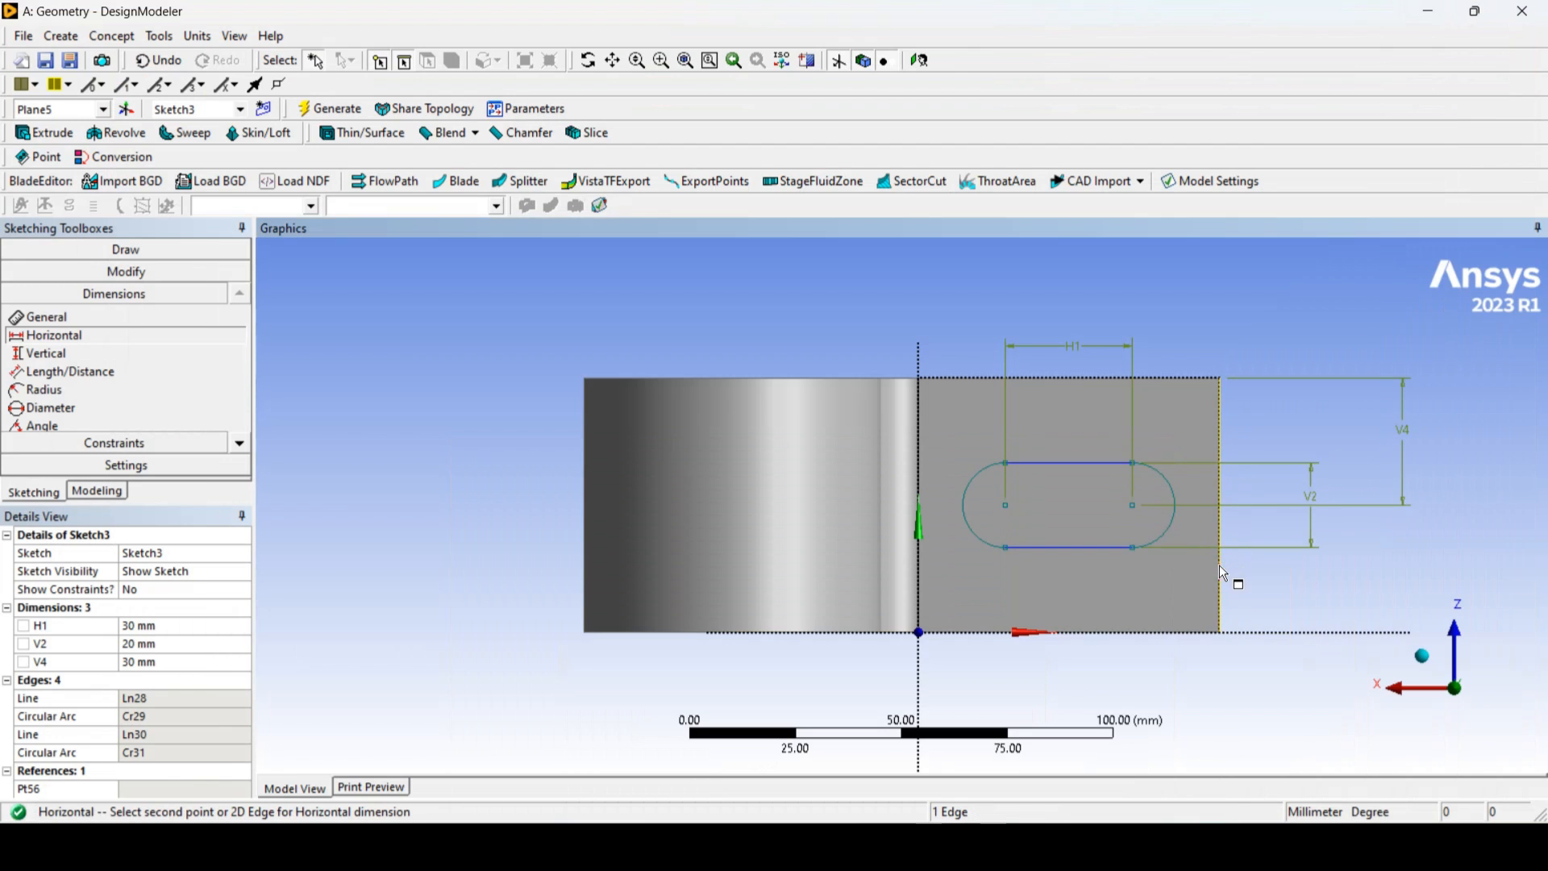
{"action": "left_click", "coordinate": [1135, 505]}
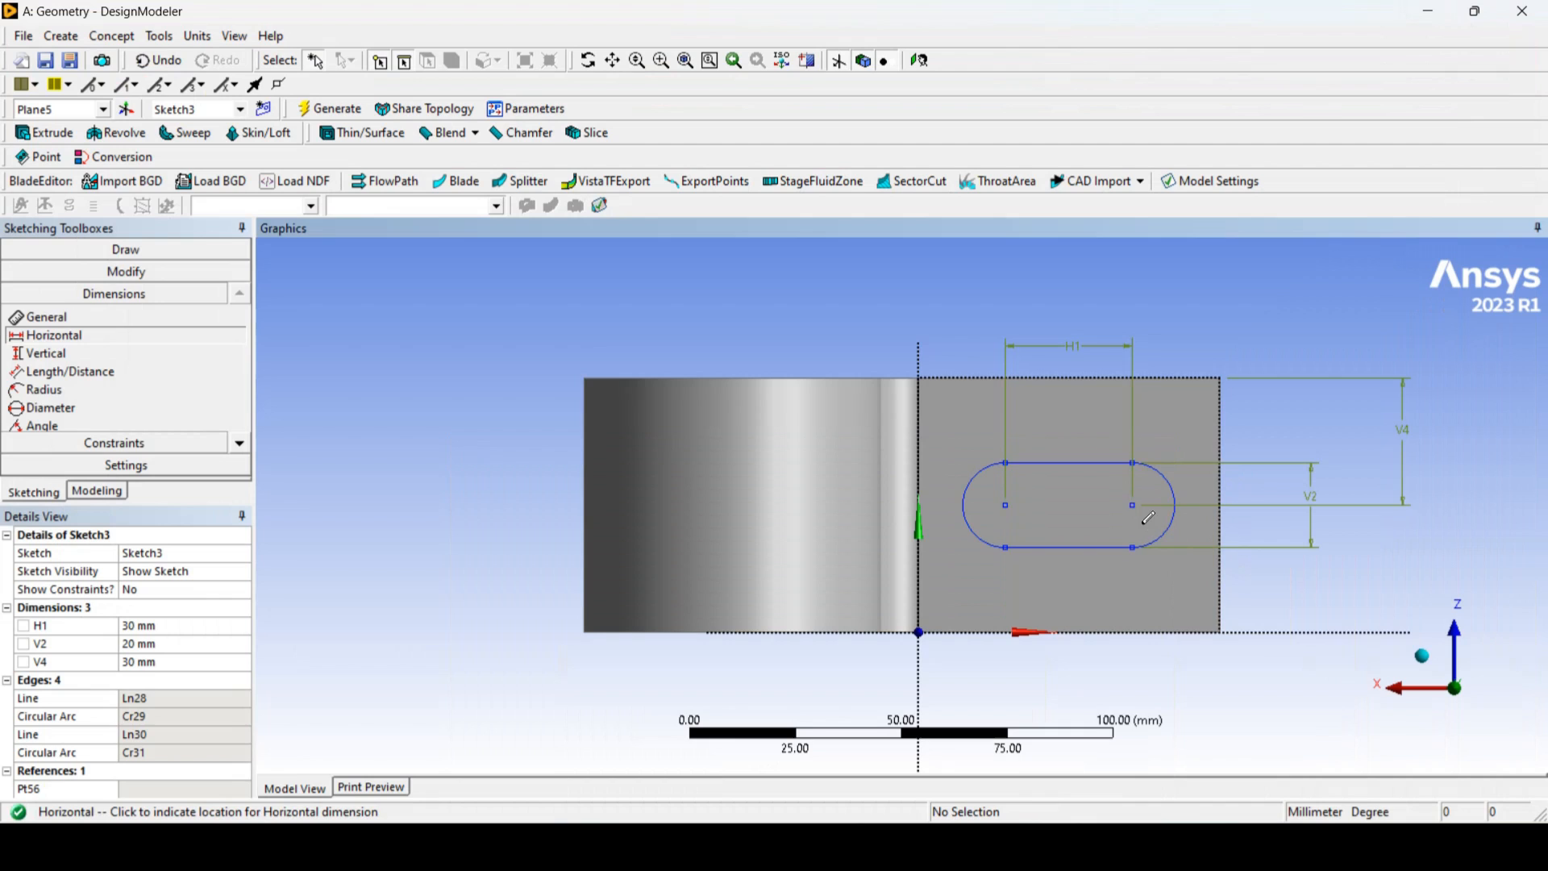
{"action": "left_click", "coordinate": [1204, 678]}
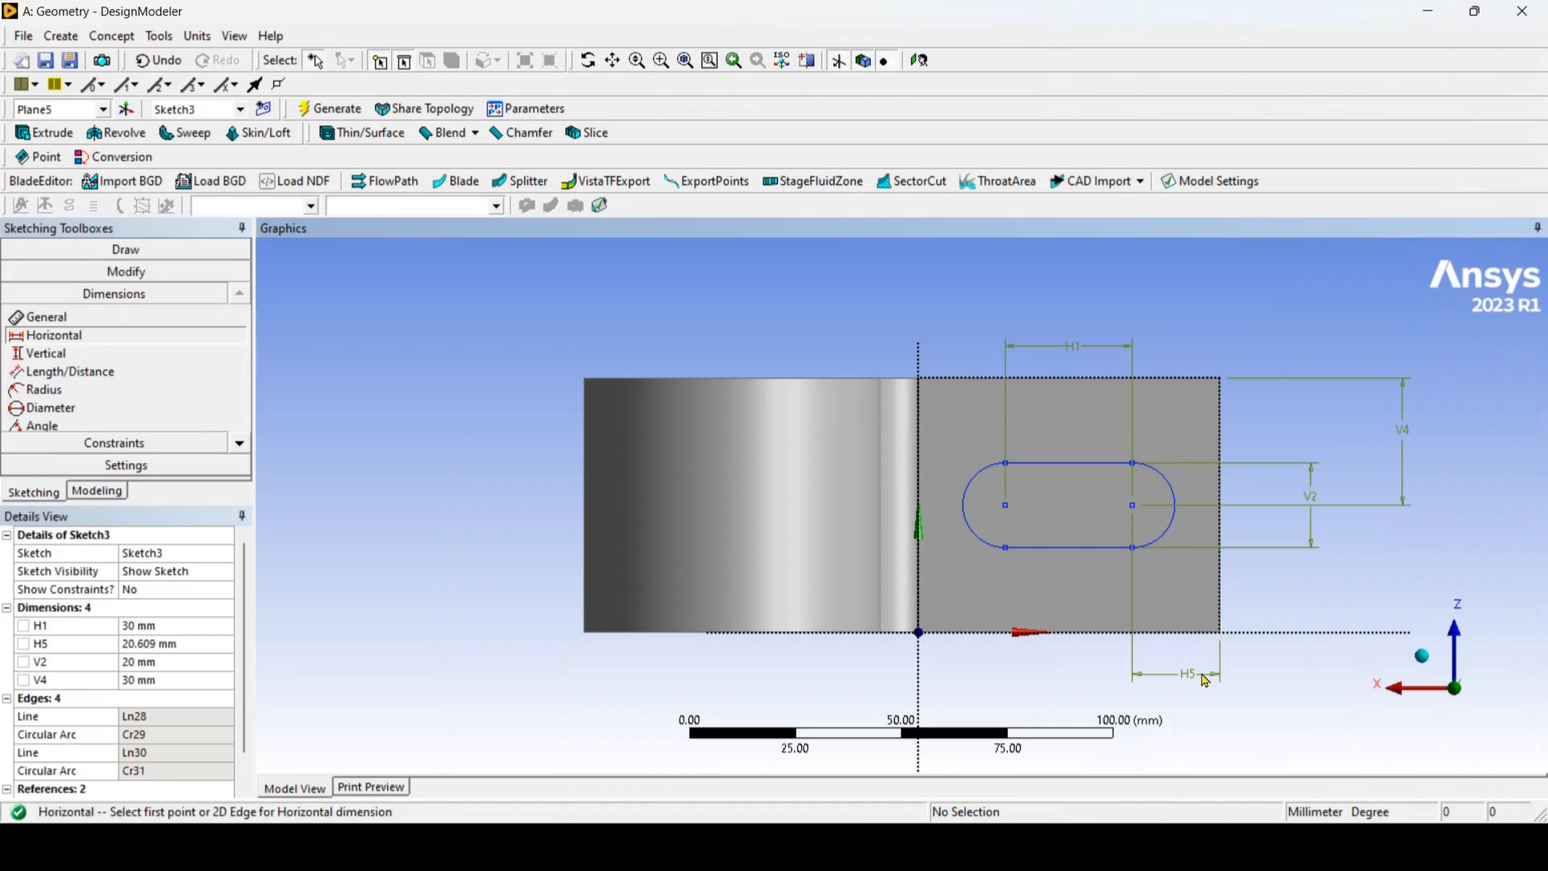
{"action": "left_click", "coordinate": [198, 645]}
{"action": "type", "text": "30"}
{"action": "key", "text": "Return"}
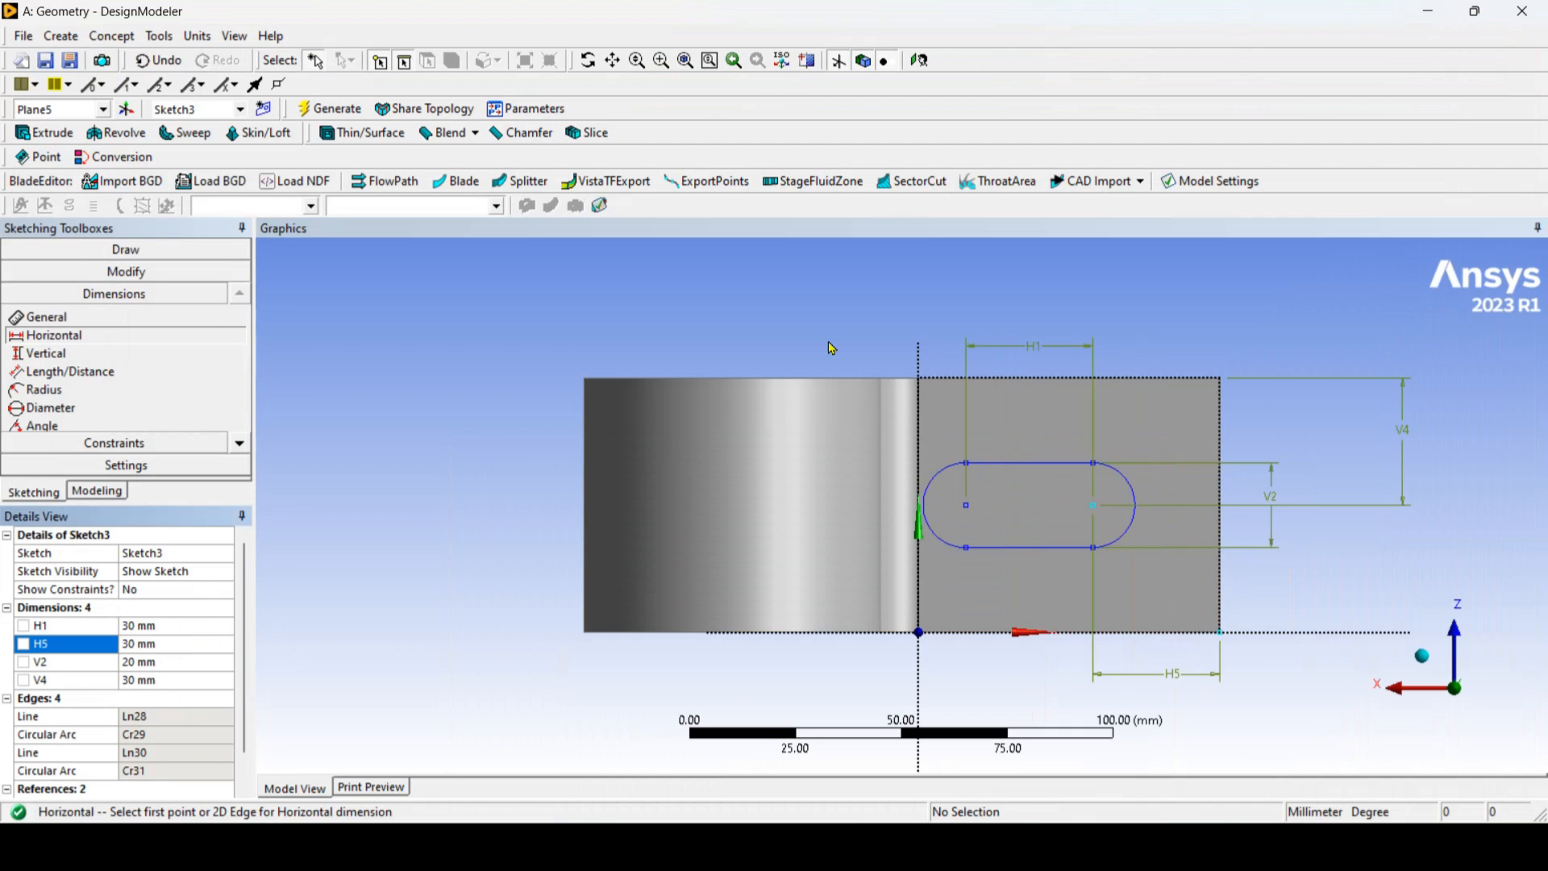
Step: Start an Extrude feature using the oval slot sketch, Sketch3, as its geometry
{"action": "left_click", "coordinate": [587, 60]}
{"action": "left_click_drag", "start_coordinate": [788, 459], "coordinate": [1063, 461]}
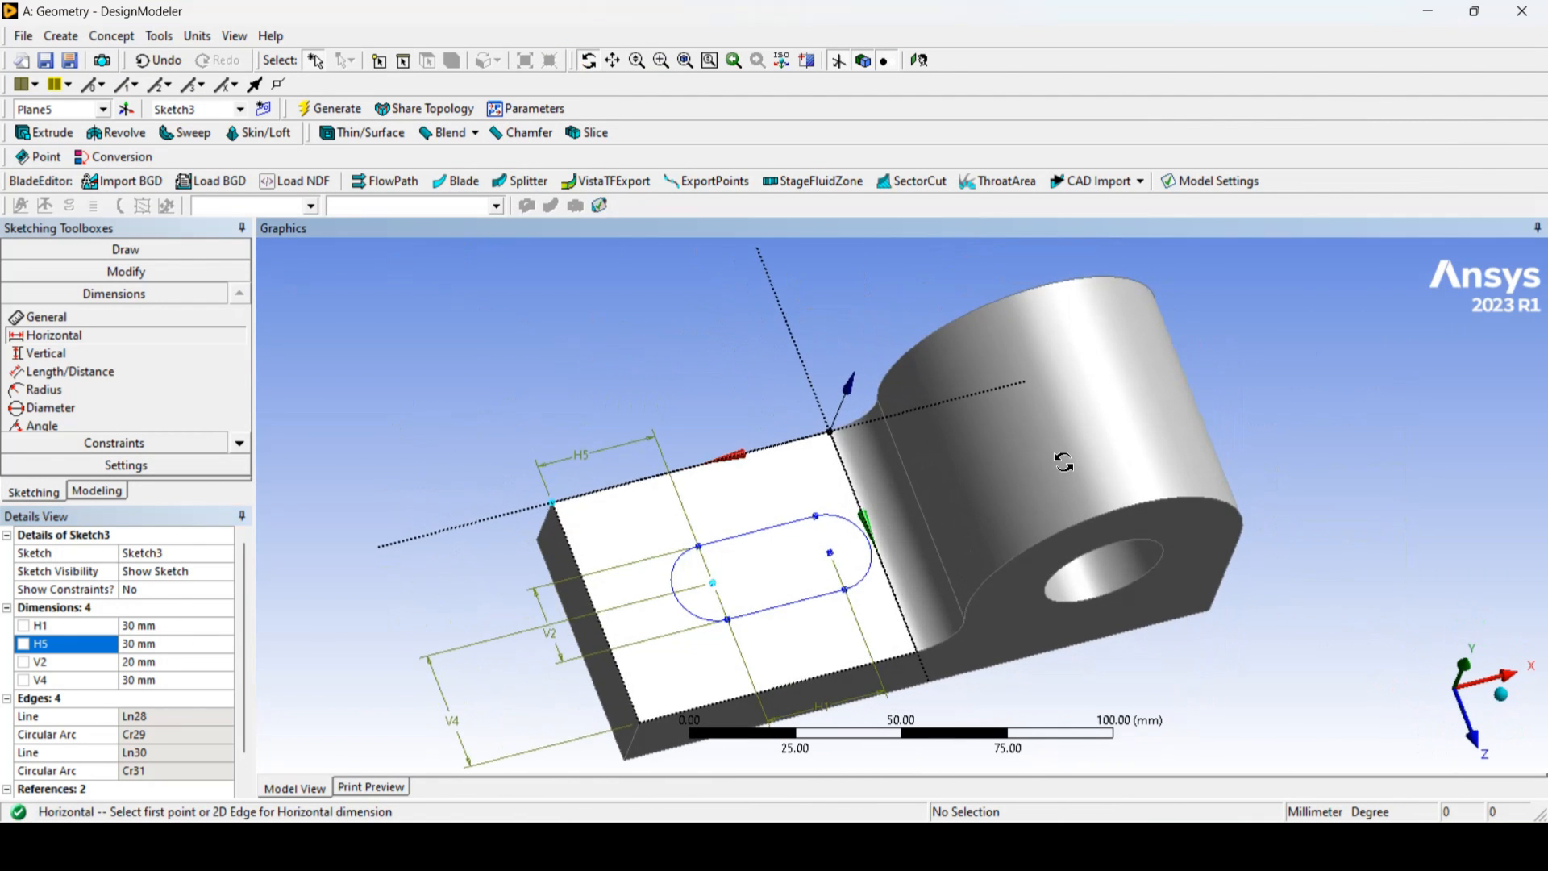
{"action": "scroll", "coordinate": [751, 355], "scroll_direction": "up", "scroll_amount": 3}
{"action": "scroll", "coordinate": [759, 389], "scroll_direction": "down", "scroll_amount": 5}
{"action": "left_click_drag", "start_coordinate": [917, 580], "coordinate": [1029, 569]}
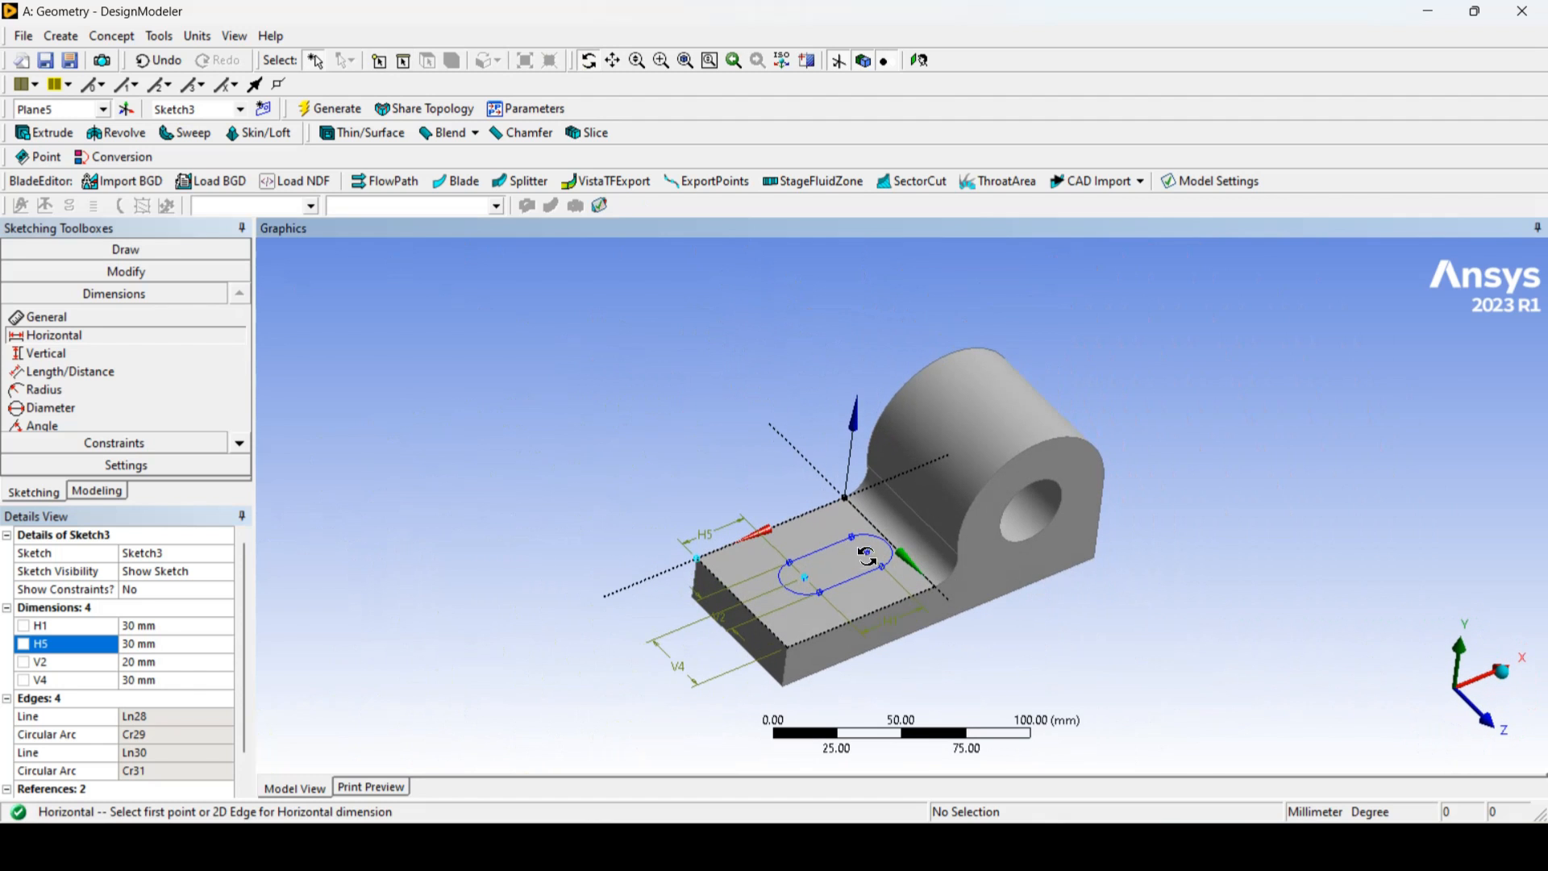
{"action": "left_click", "coordinate": [97, 491]}
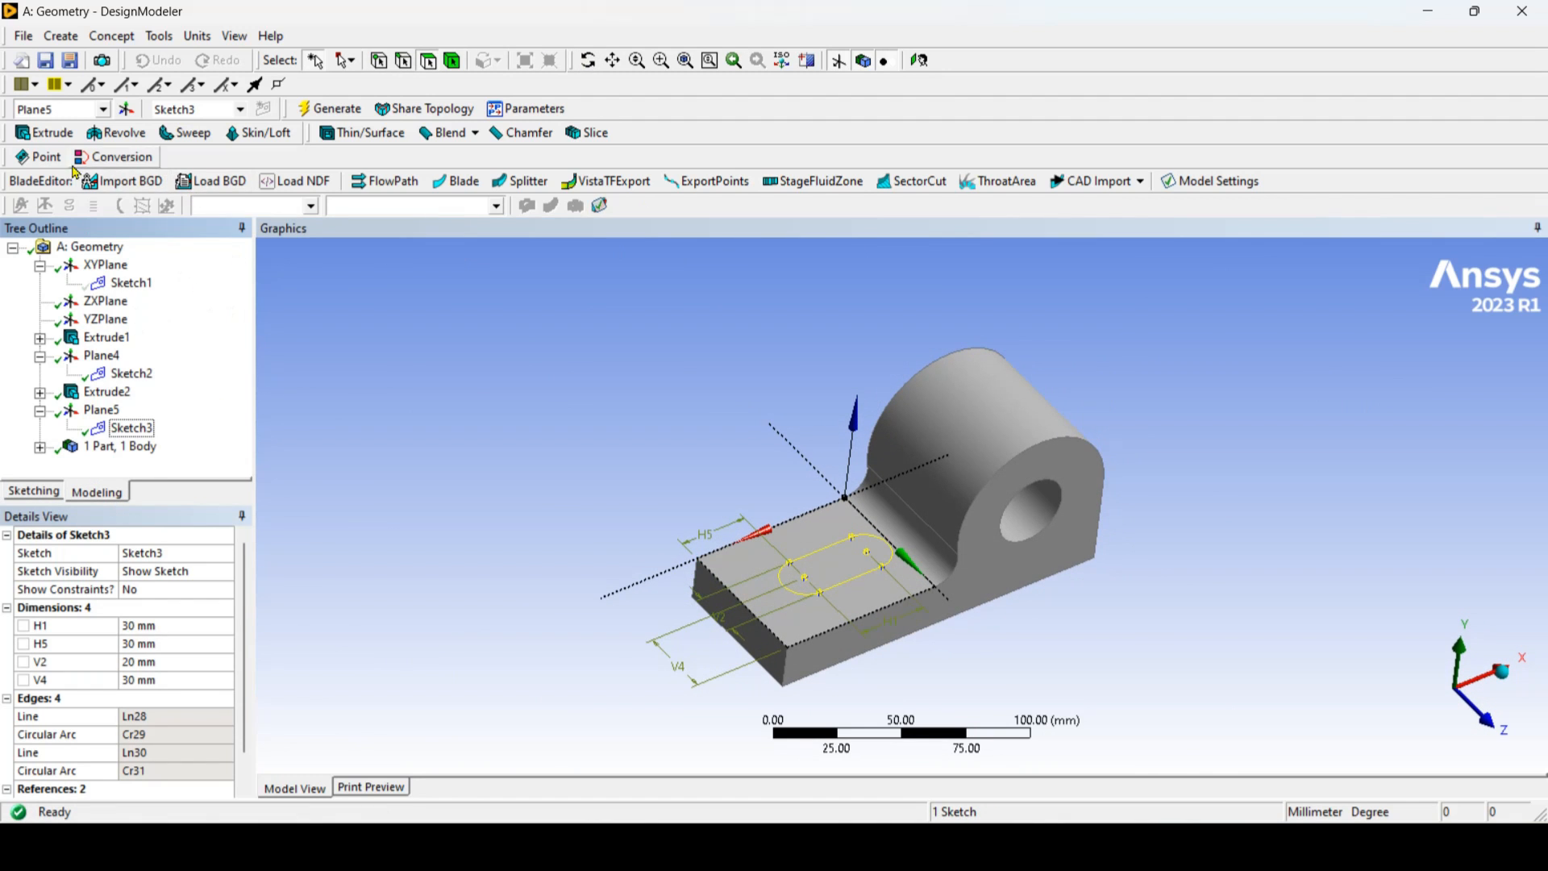
{"action": "left_click", "coordinate": [42, 132]}
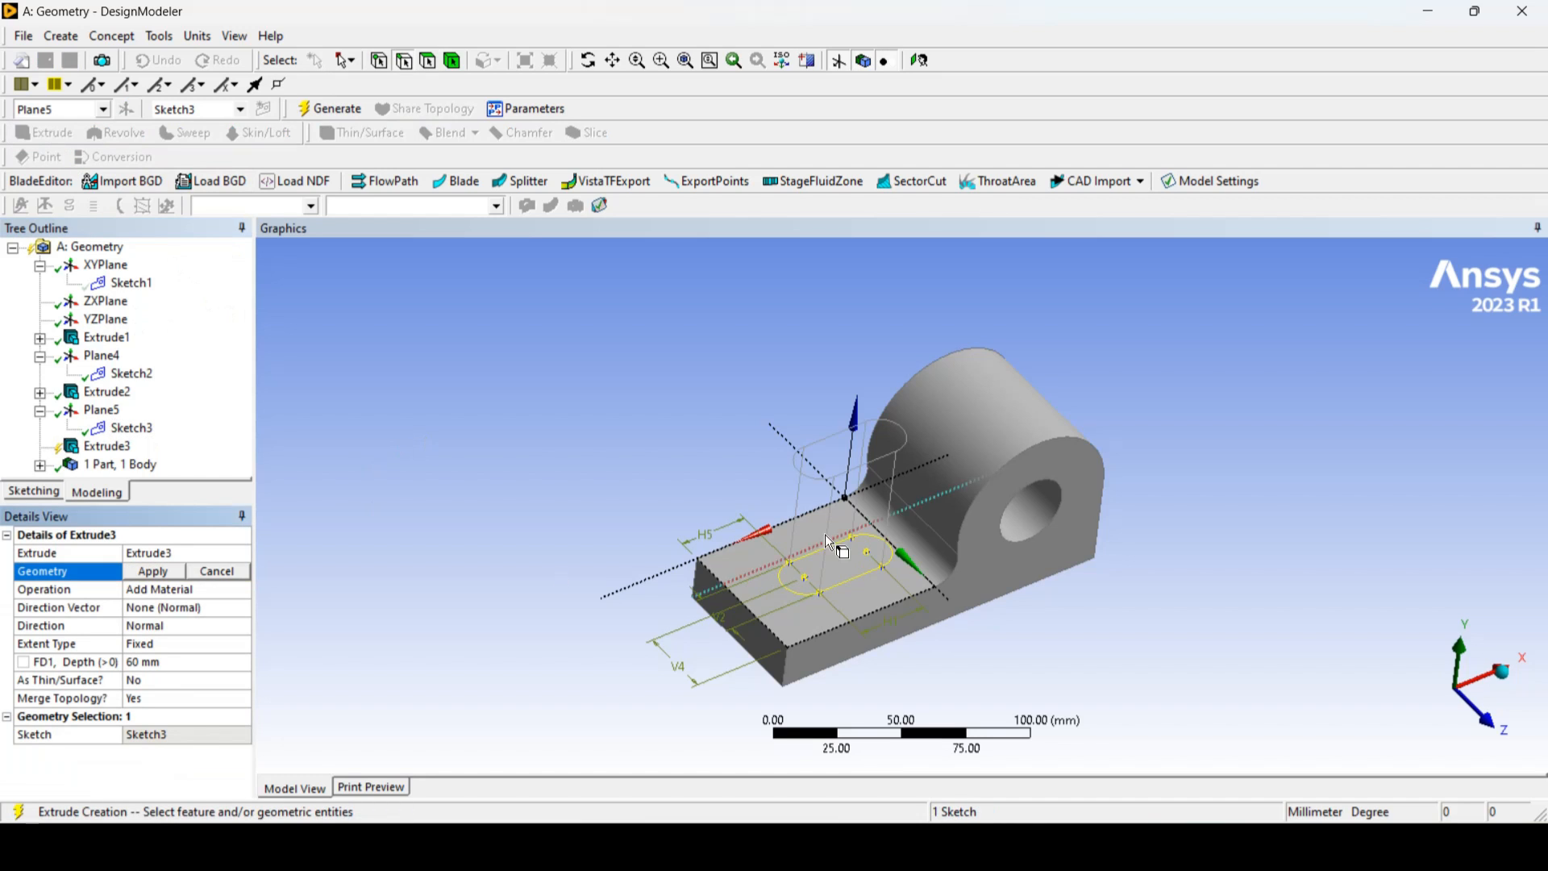
{"action": "left_click", "coordinate": [132, 428]}
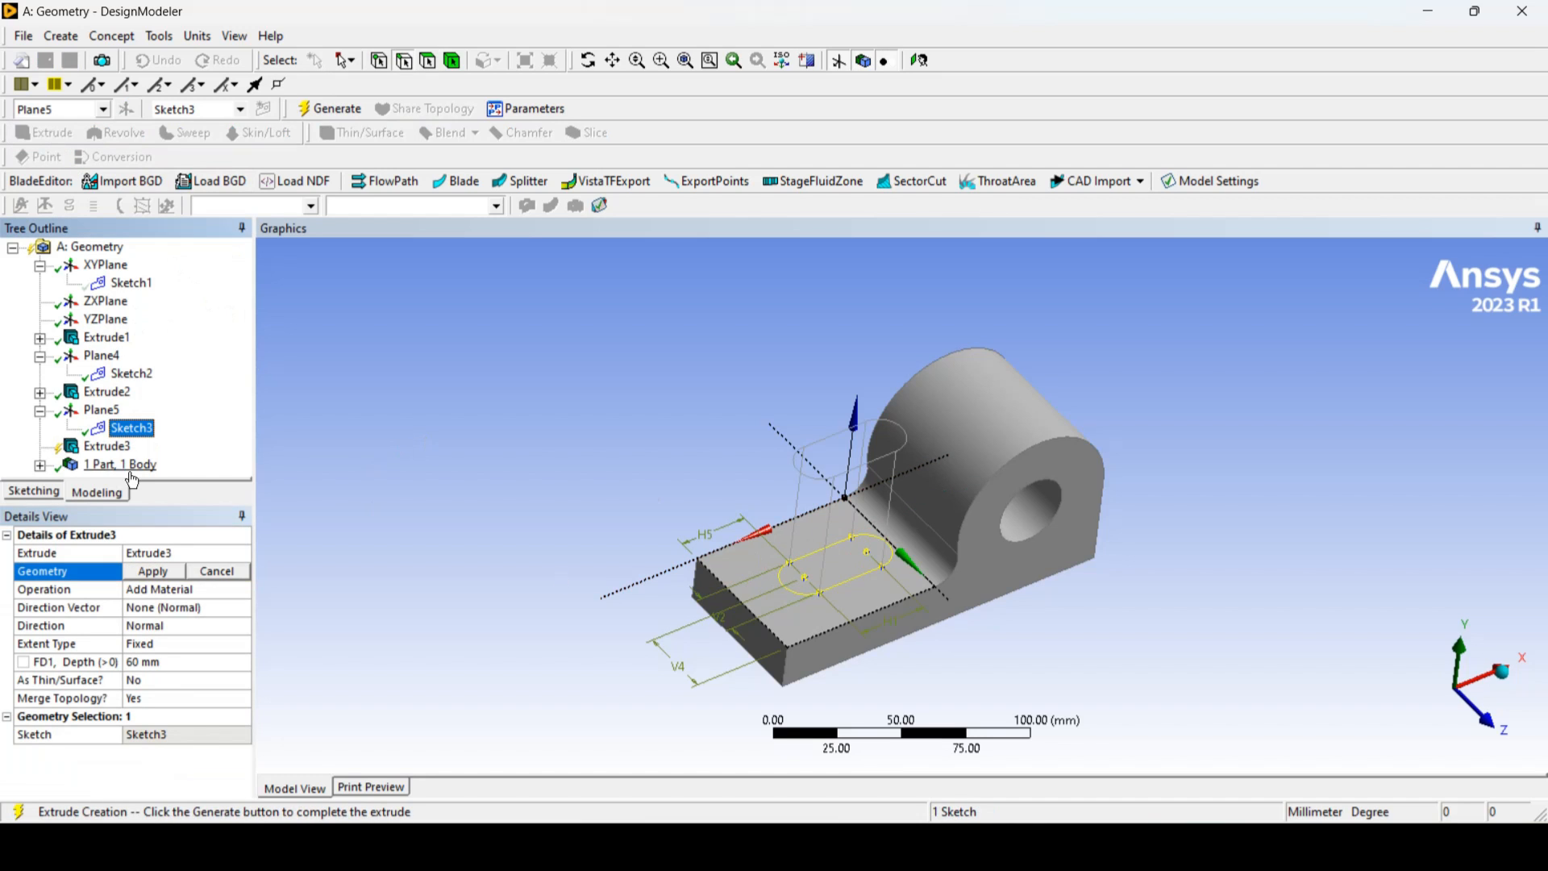
{"action": "left_click", "coordinate": [160, 571]}
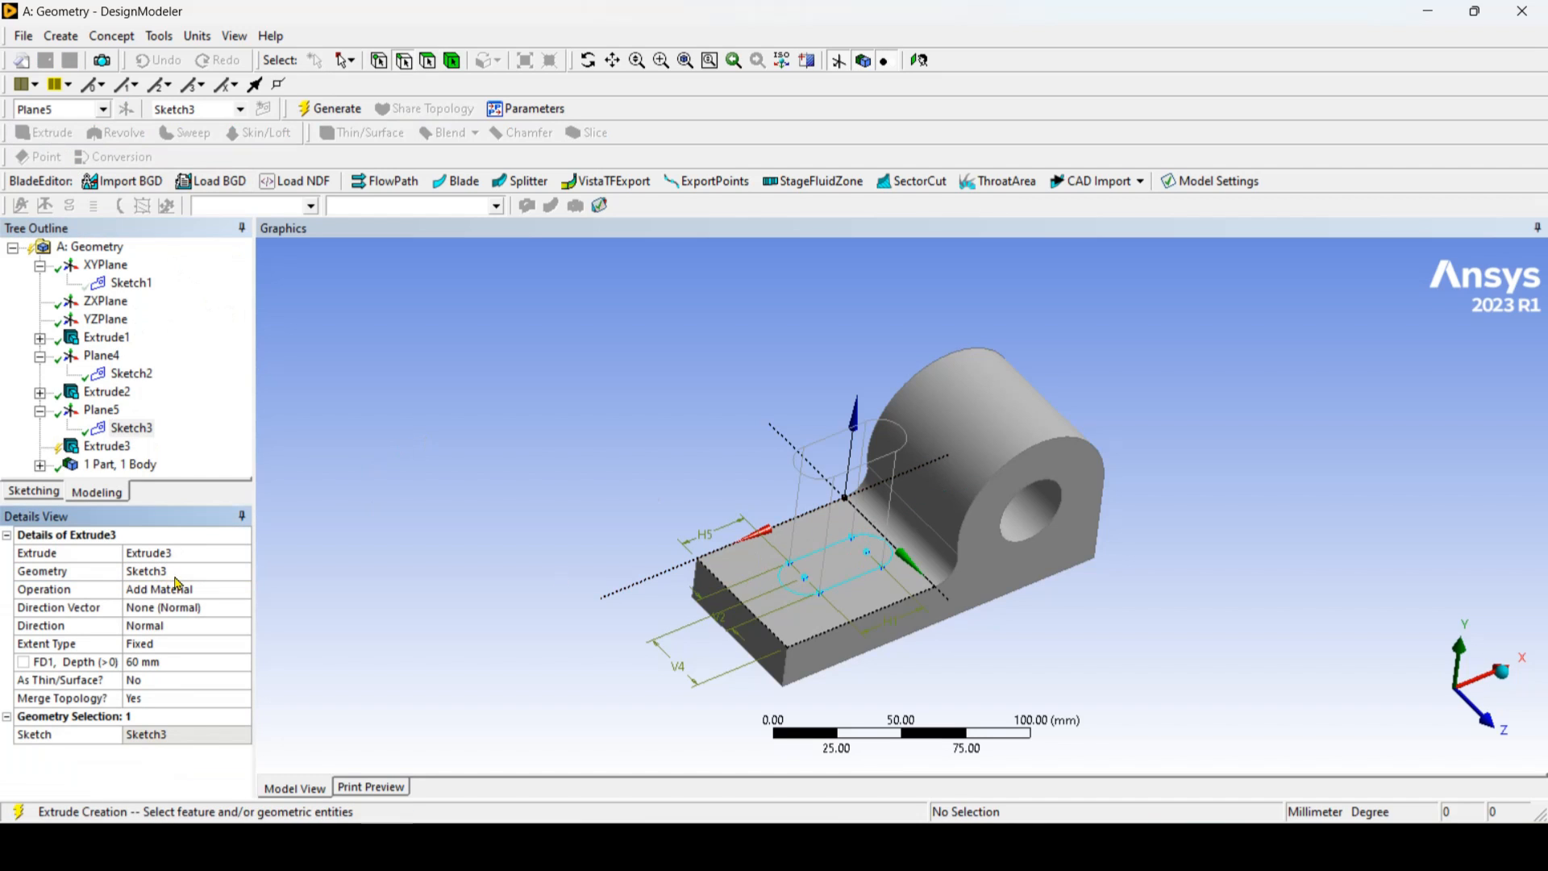
Step: Set the slot extrusion's direction to Reversed and its operation to Slice Material, and generate it
{"action": "left_click", "coordinate": [210, 627]}
{"action": "left_click", "coordinate": [242, 625]}
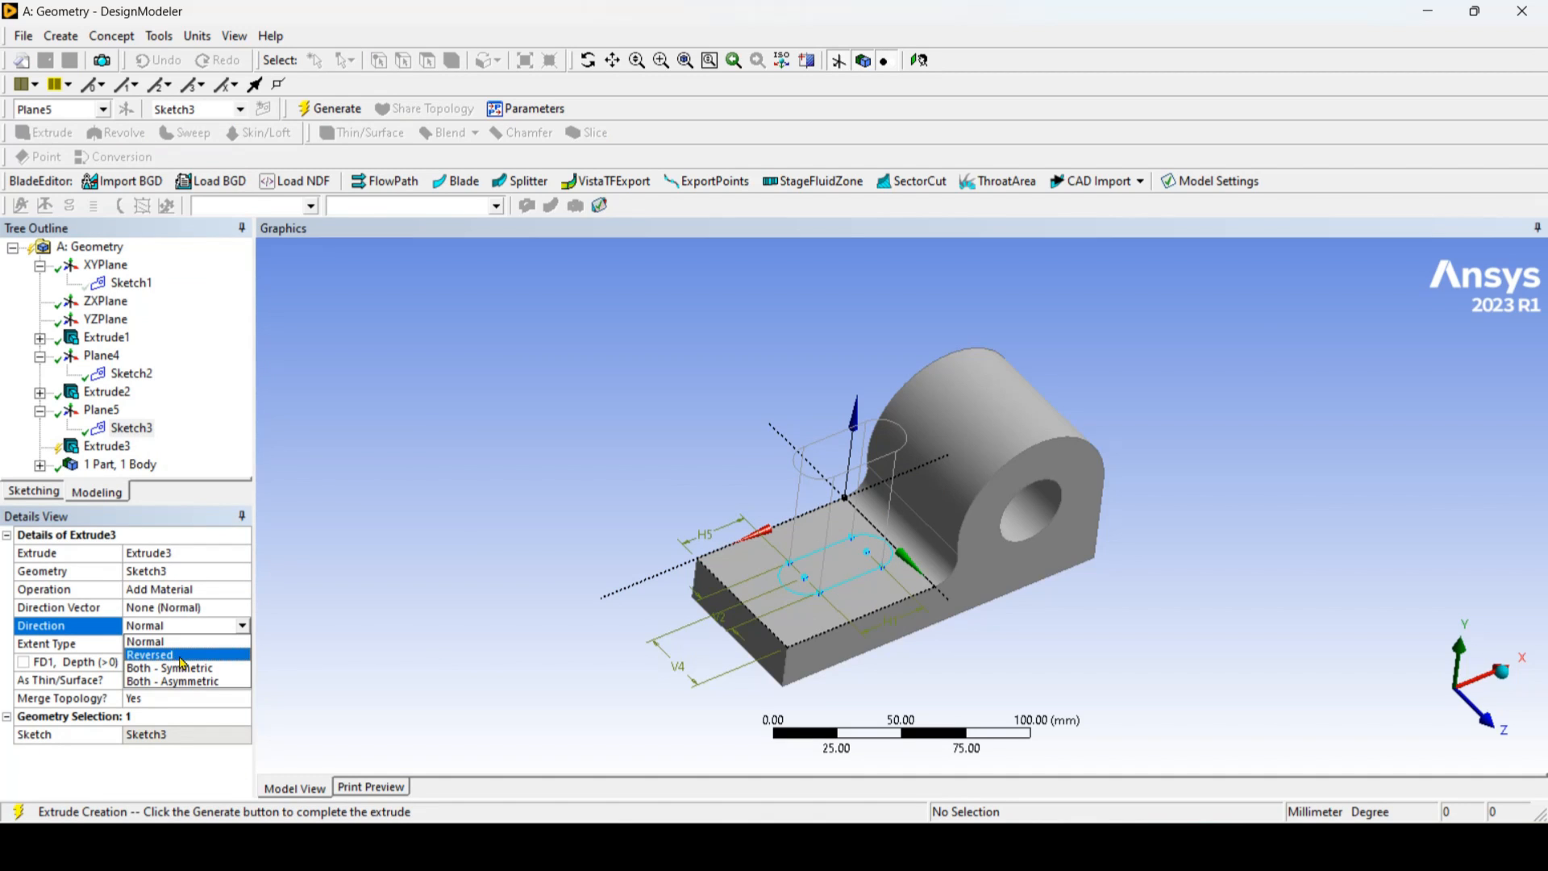
{"action": "left_click", "coordinate": [182, 657]}
{"action": "left_click", "coordinate": [230, 590]}
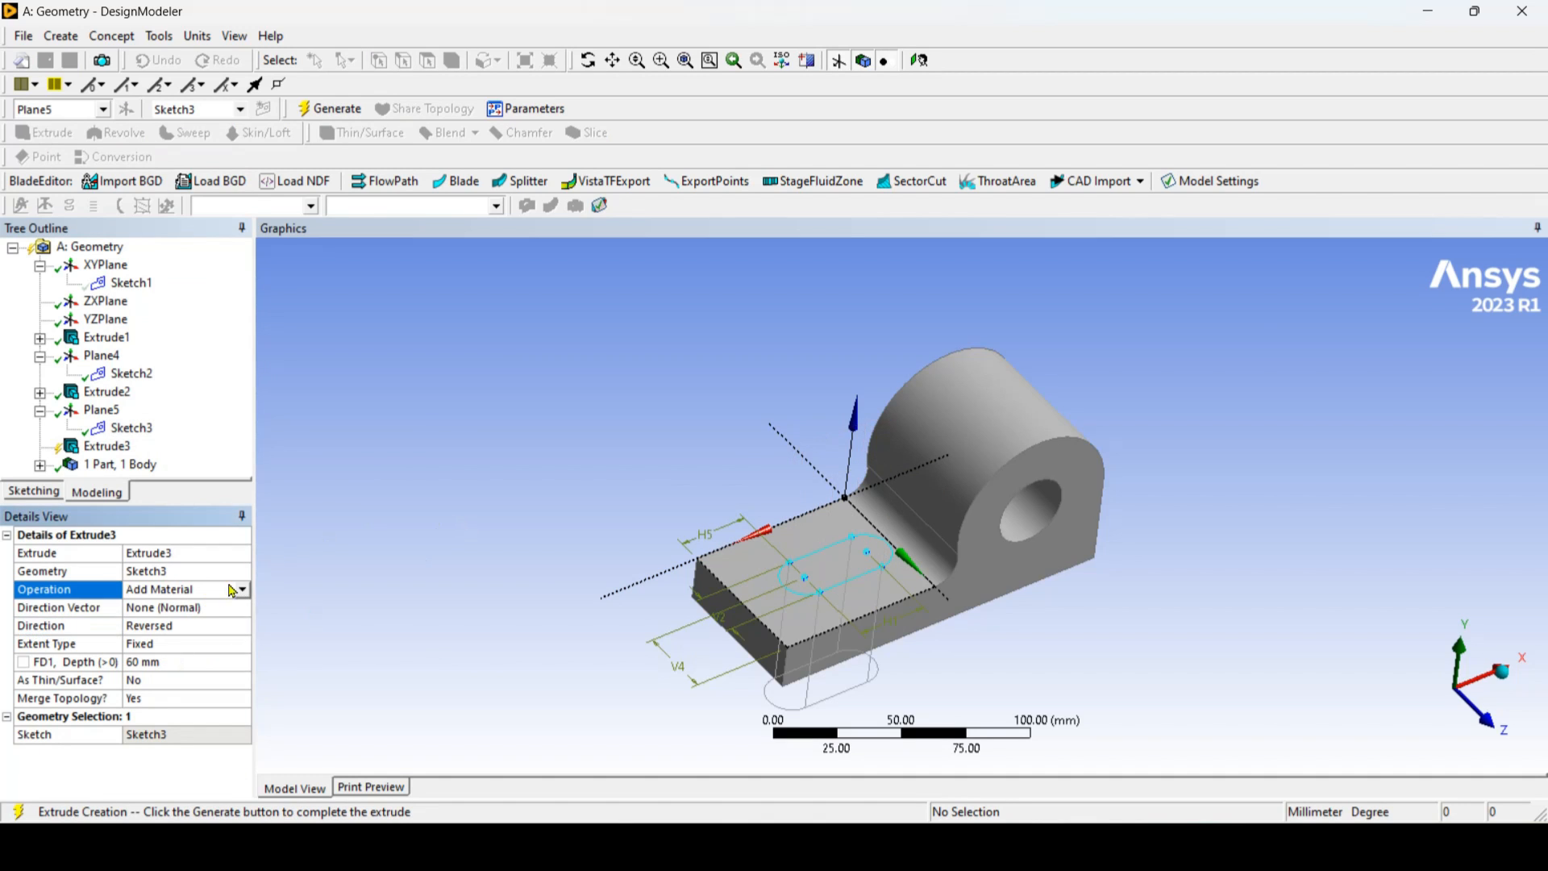
{"action": "left_click", "coordinate": [243, 591]}
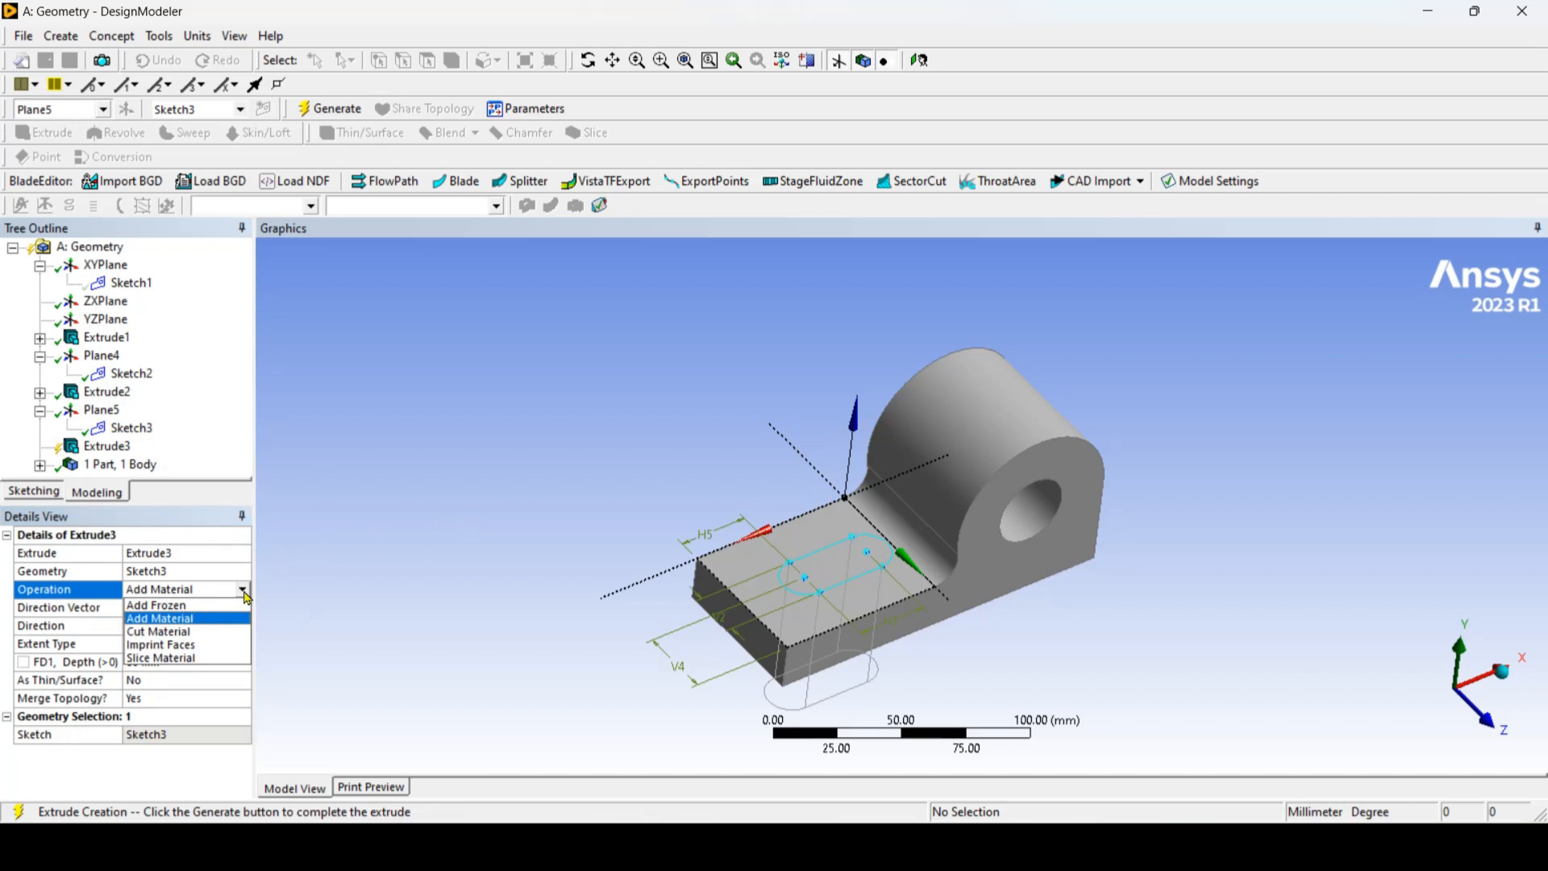
{"action": "left_click", "coordinate": [190, 659]}
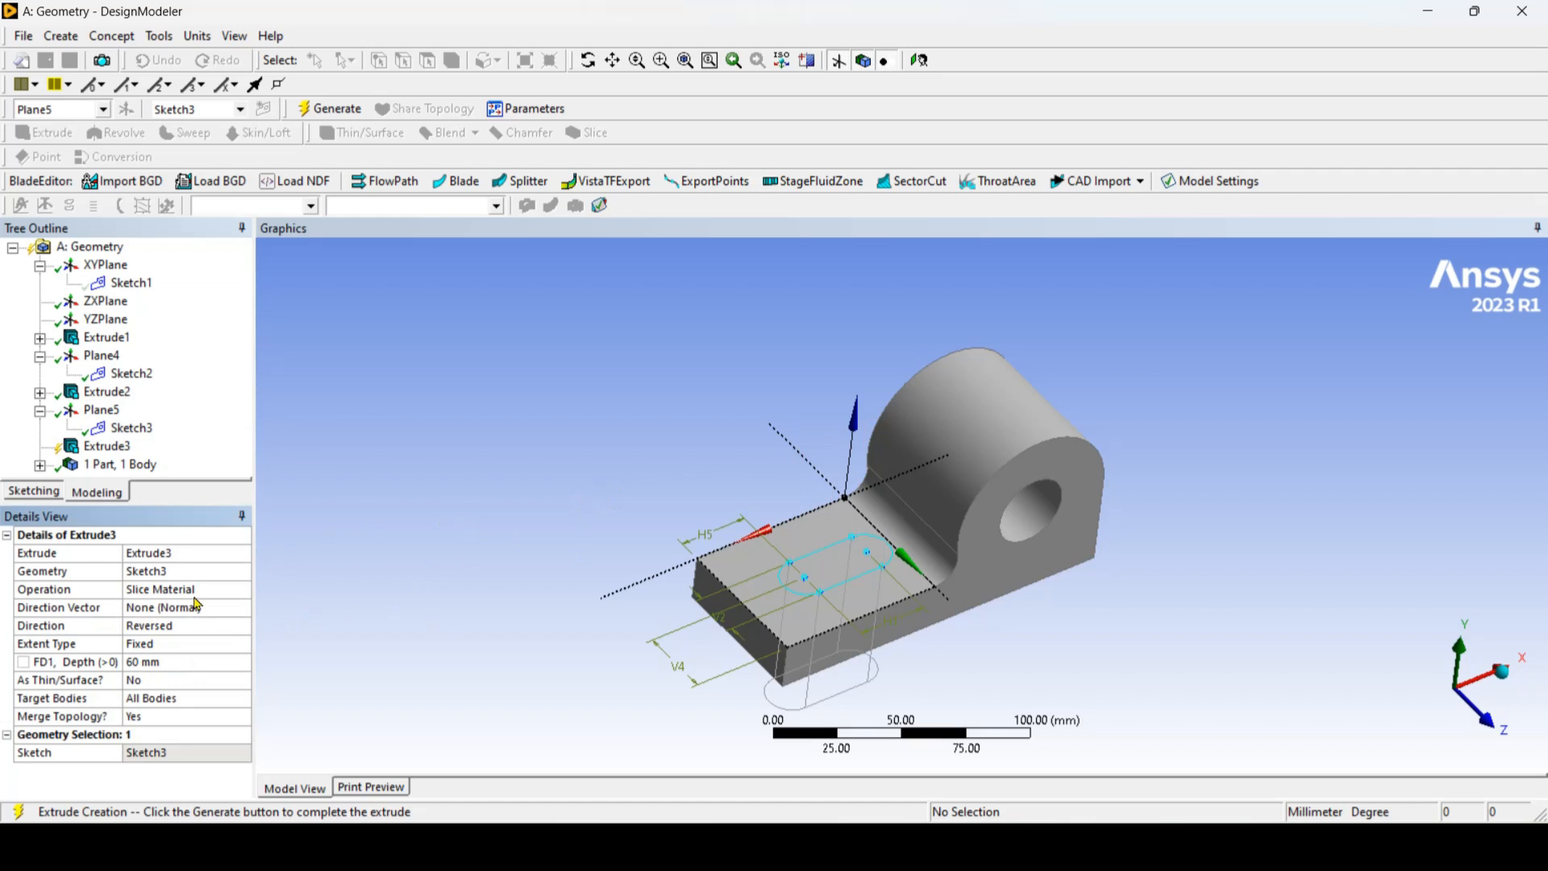
{"action": "left_click", "coordinate": [344, 112]}
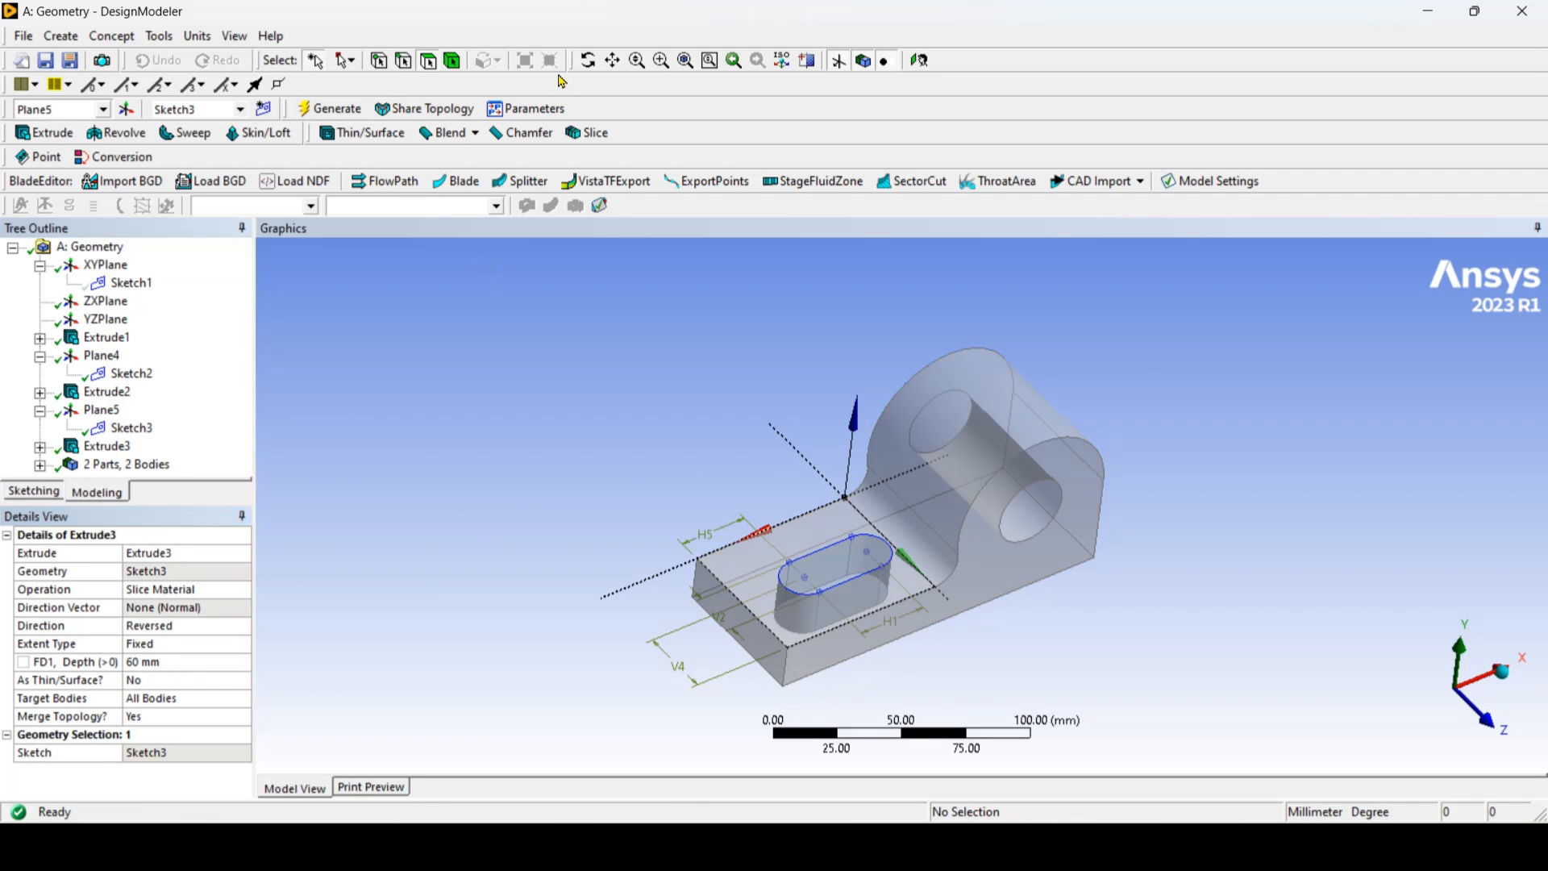
Step: Suppress the slot-shaped solid body sliced out of the base
{"action": "middle_click_drag", "start_coordinate": [927, 592], "coordinate": [813, 579]}
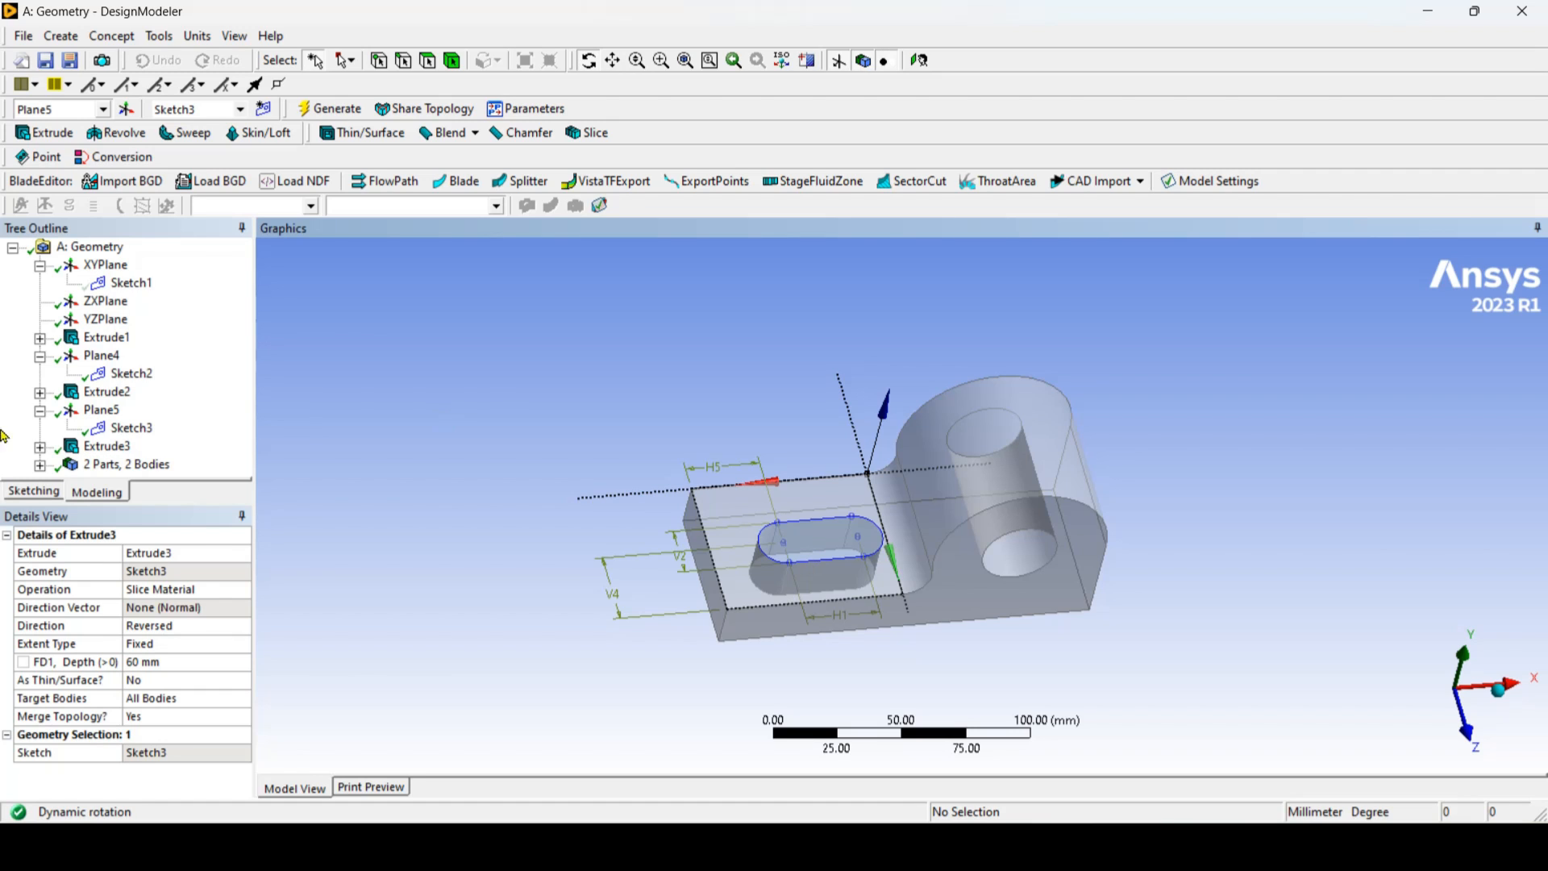
{"action": "left_click", "coordinate": [37, 465]}
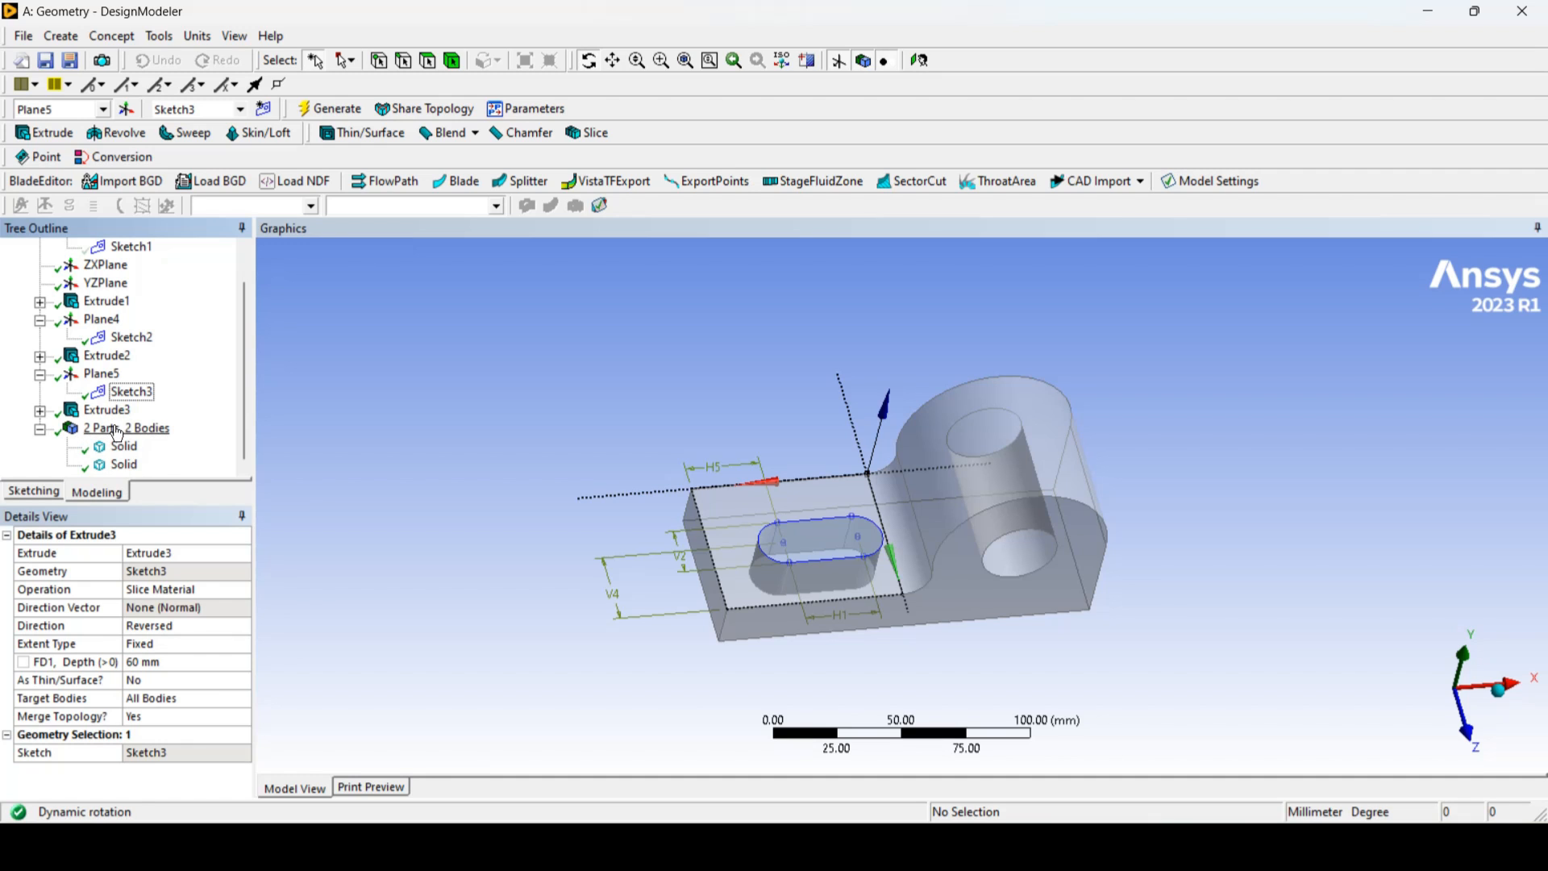
{"action": "left_click", "coordinate": [127, 465]}
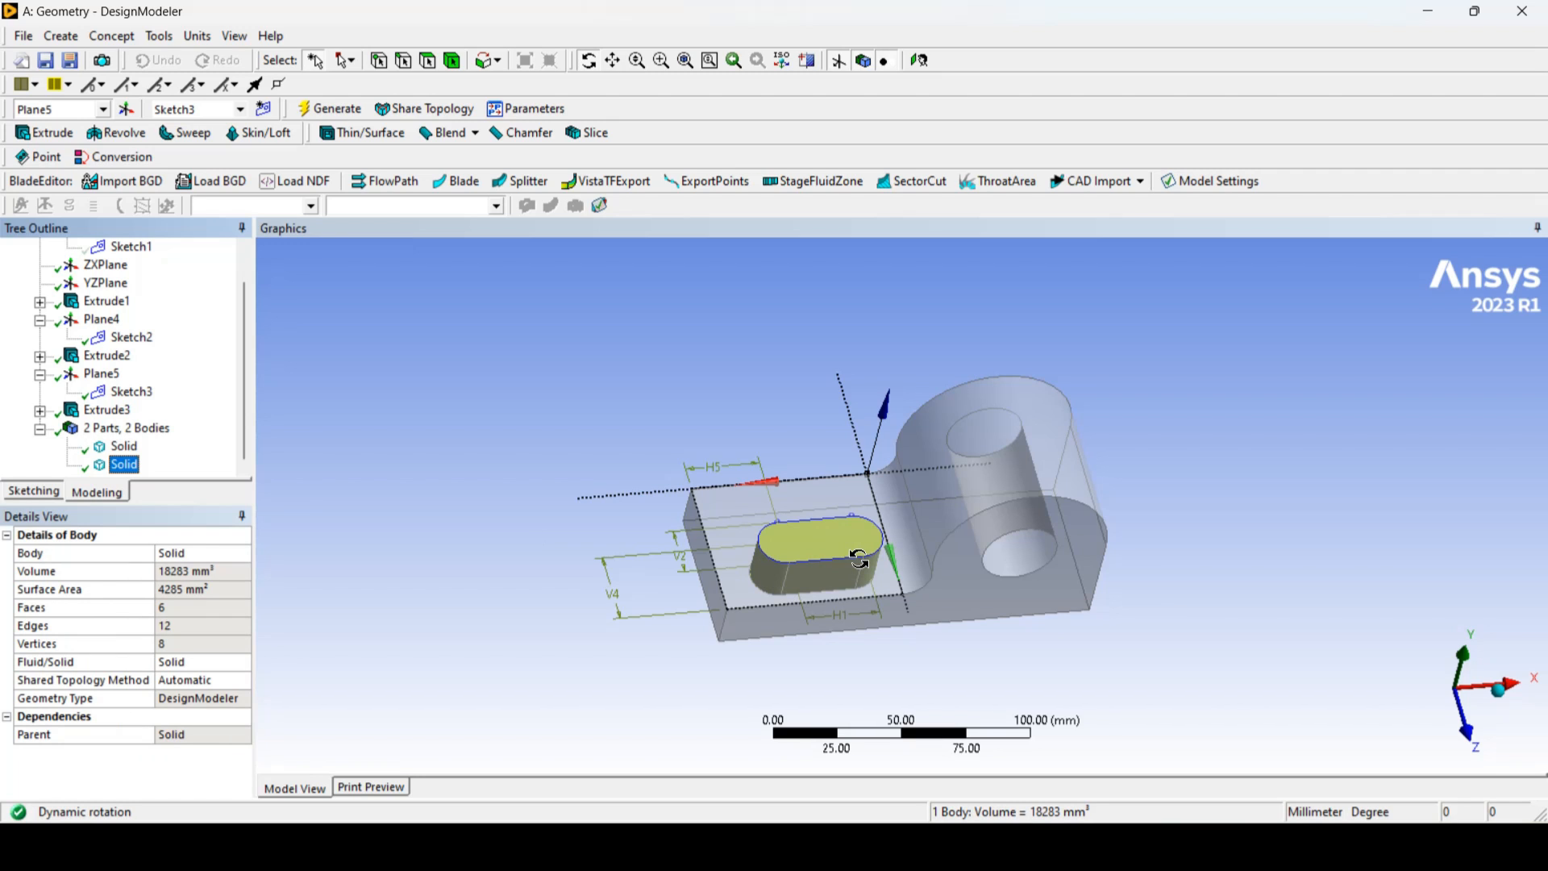
{"action": "right_click", "coordinate": [125, 465]}
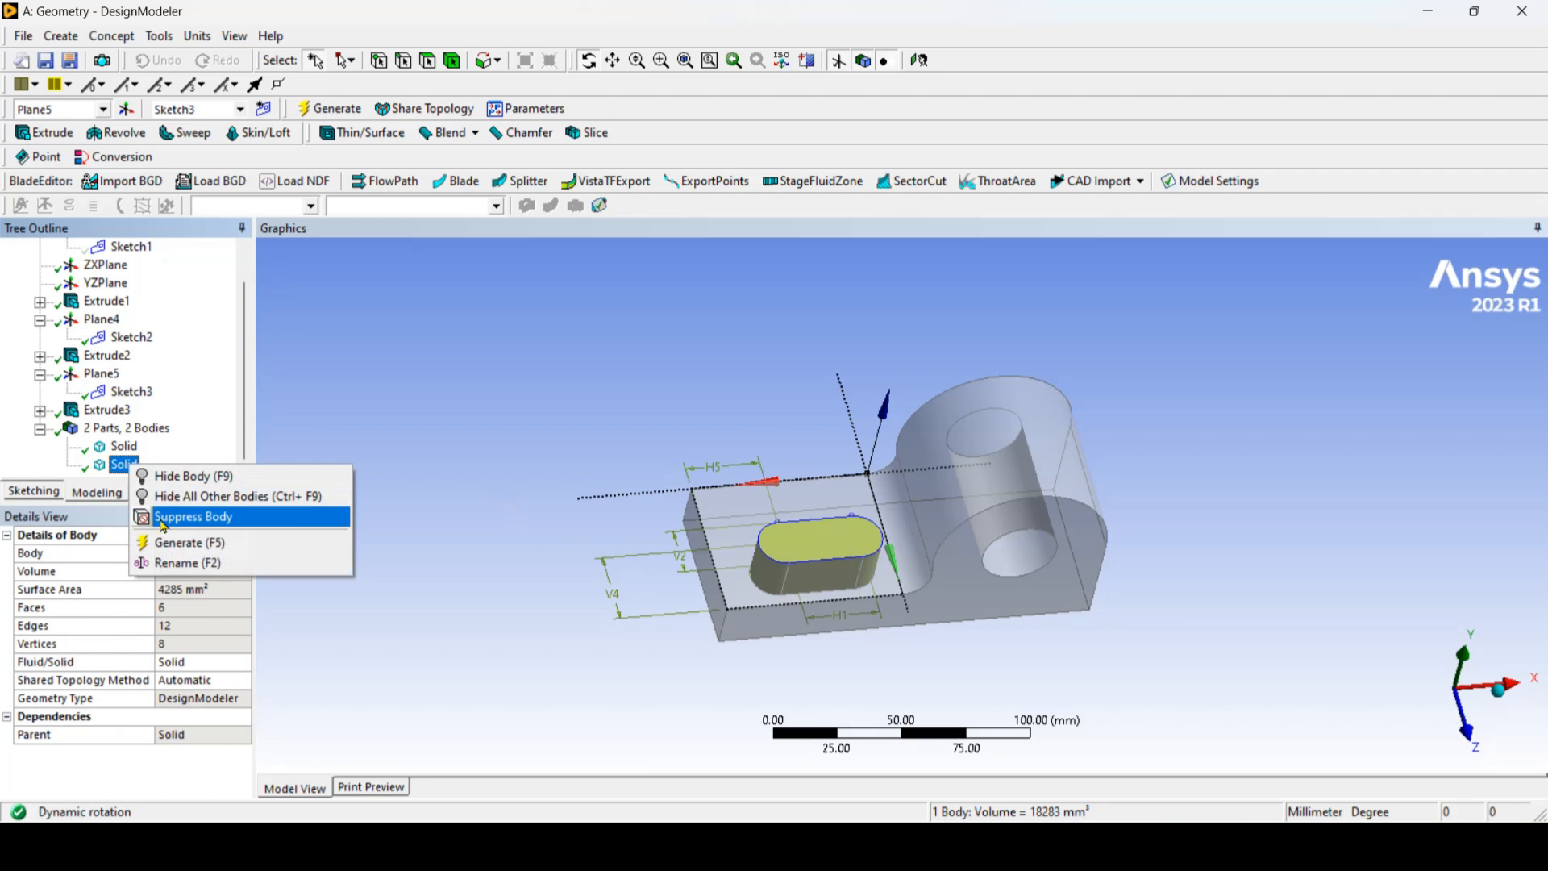
{"action": "left_click", "coordinate": [164, 517]}
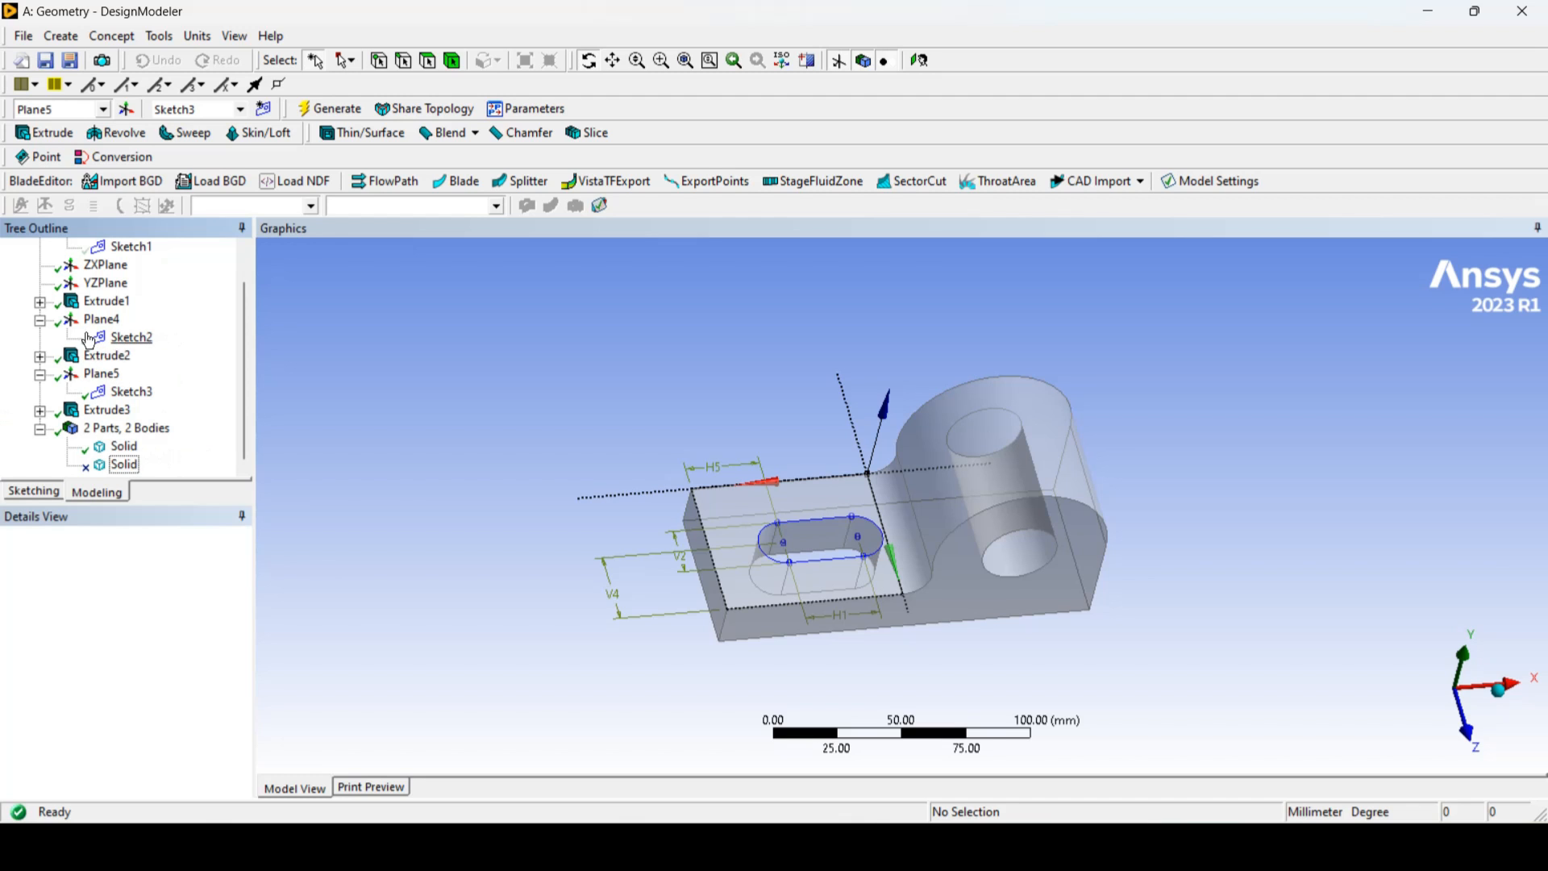
Step: Hide the slot sketch, Sketch3, and inspect the finished bracket from an angled view
{"action": "left_click", "coordinate": [129, 392]}
{"action": "right_click", "coordinate": [128, 392]}
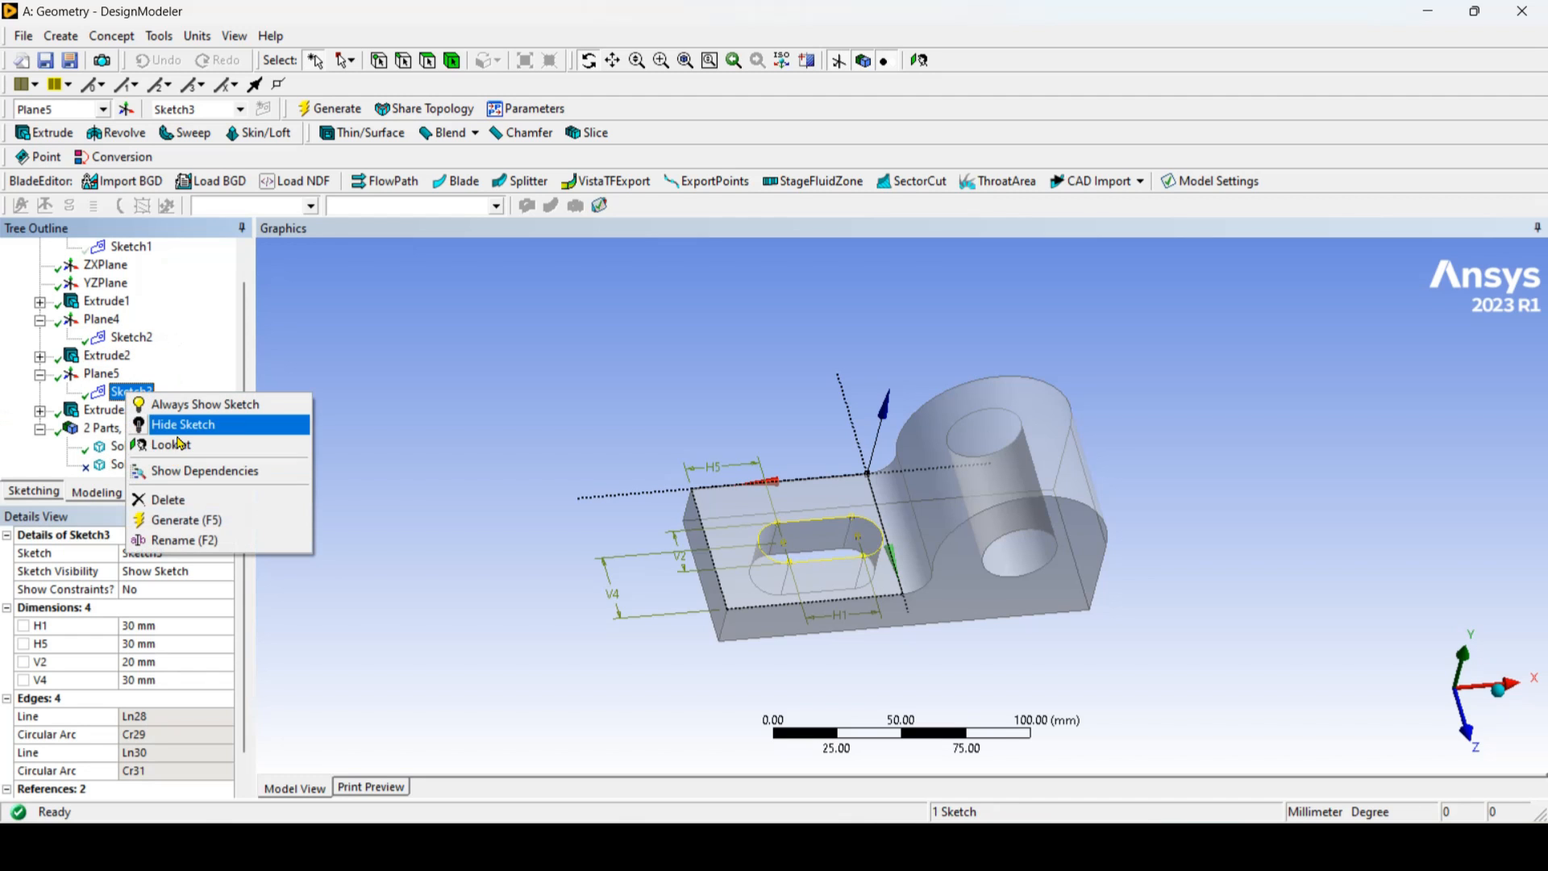
{"action": "left_click", "coordinate": [179, 425]}
{"action": "scroll", "coordinate": [146, 306], "scroll_direction": "up", "scroll_amount": 1}
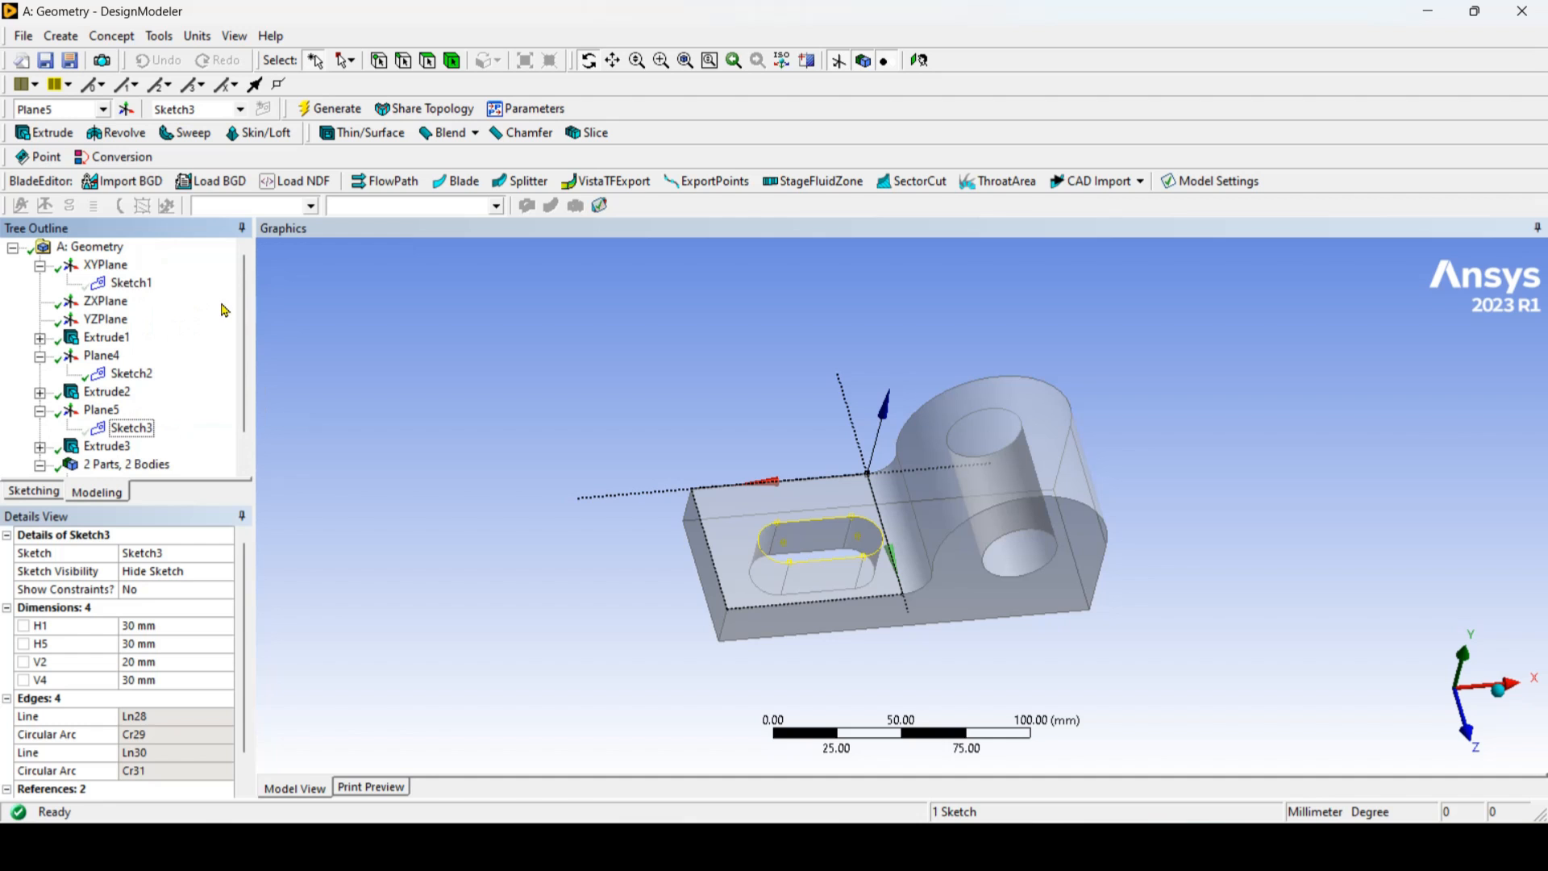
{"action": "left_click", "coordinate": [89, 247]}
{"action": "left_click", "coordinate": [588, 60]}
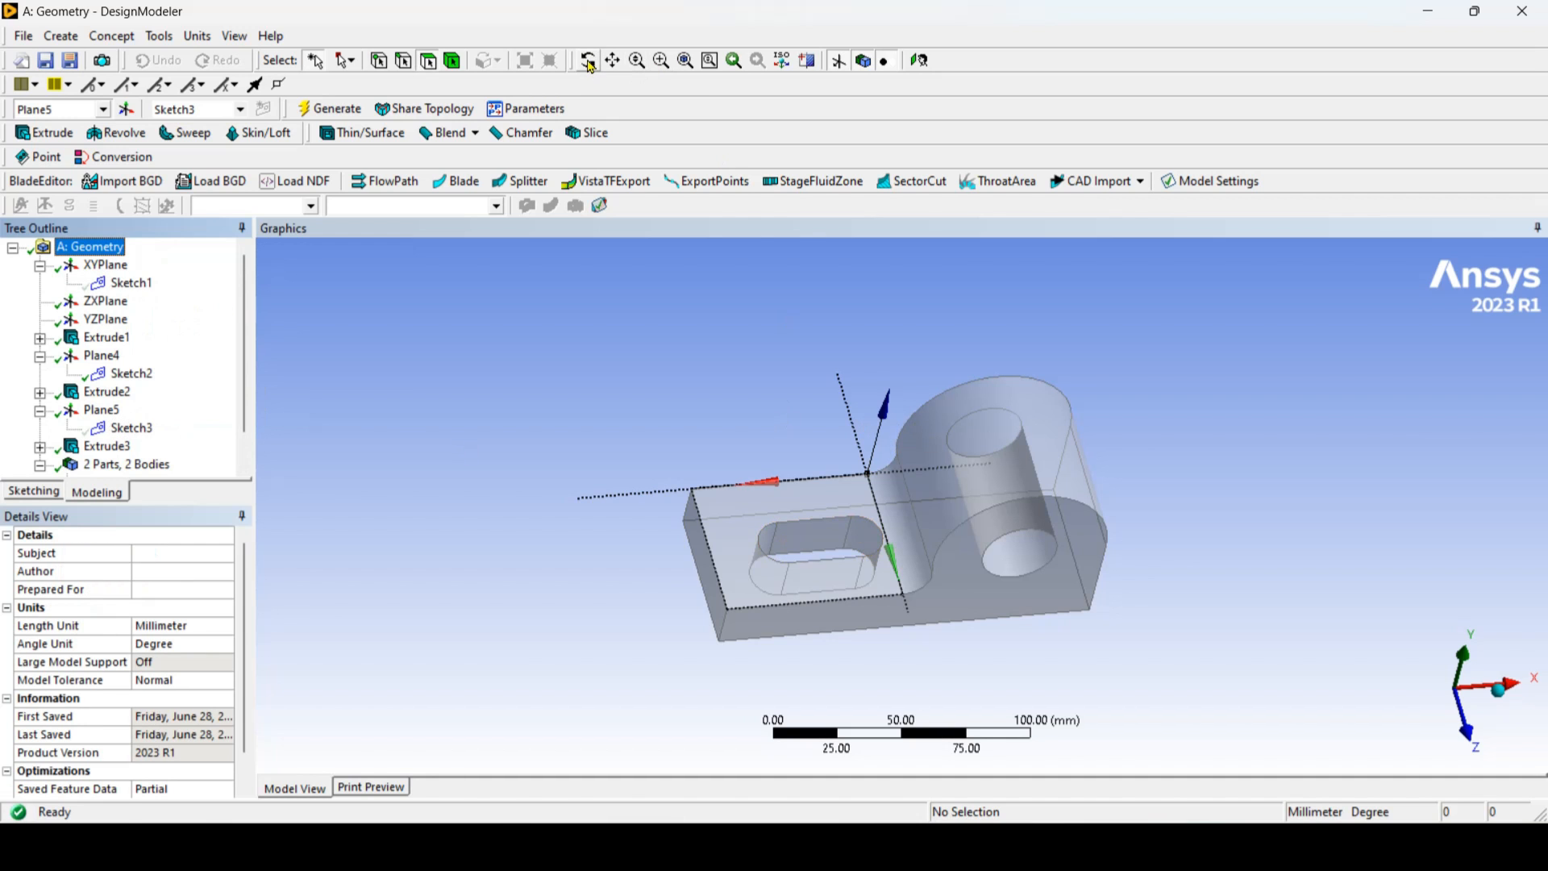
{"action": "left_click_drag", "start_coordinate": [987, 579], "coordinate": [852, 494]}
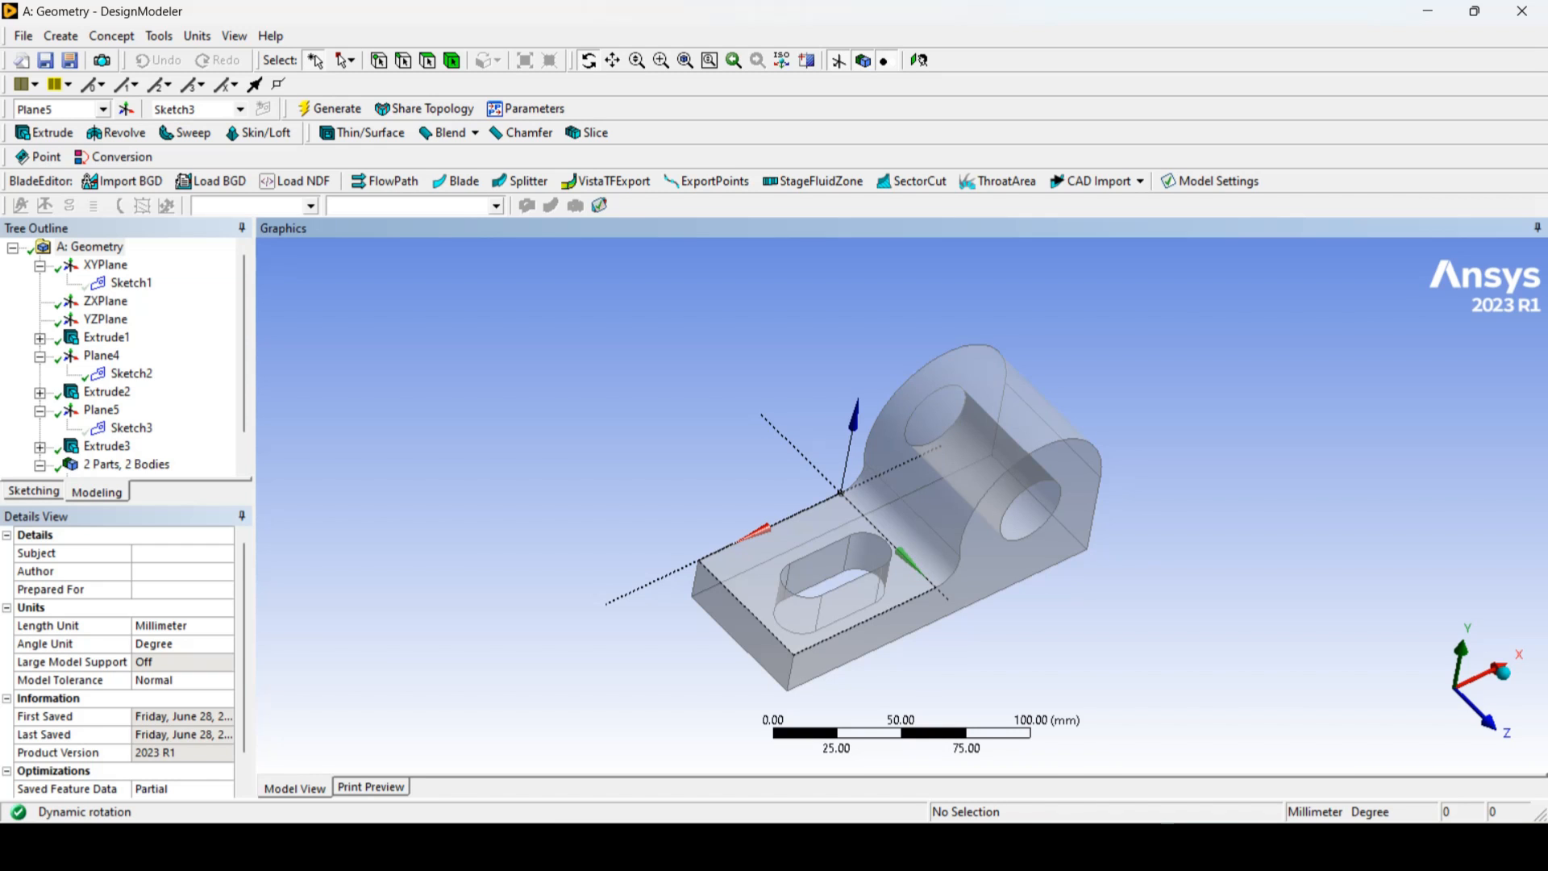
{"action": "mouse_move", "coordinate": [958, 845]}
{"action": "left_click", "coordinate": [927, 701]}
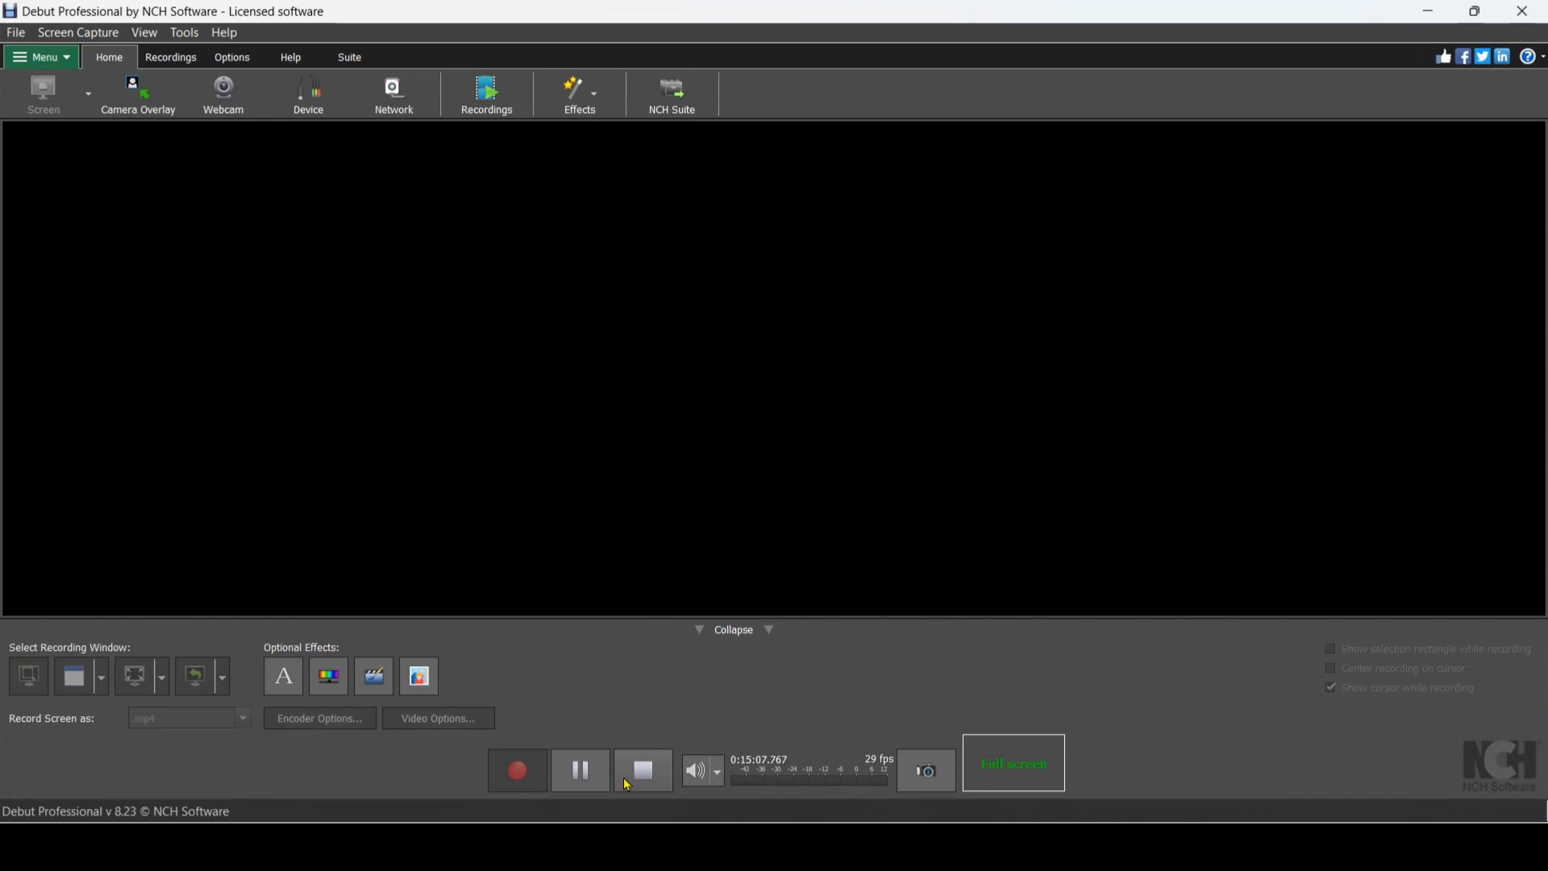